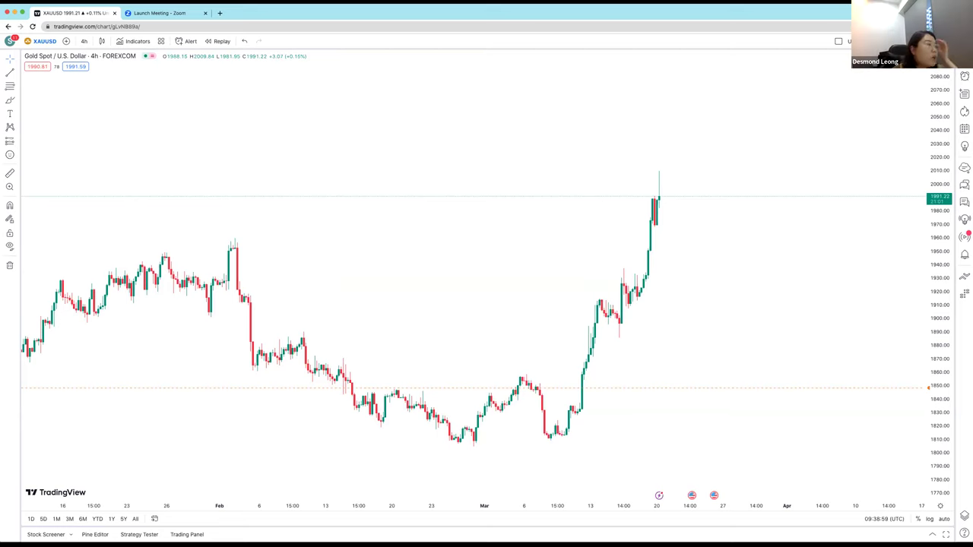
# Switch the XAUUSD chart to the 1 day interval.
pyautogui.scroll(-1, 472, 277)
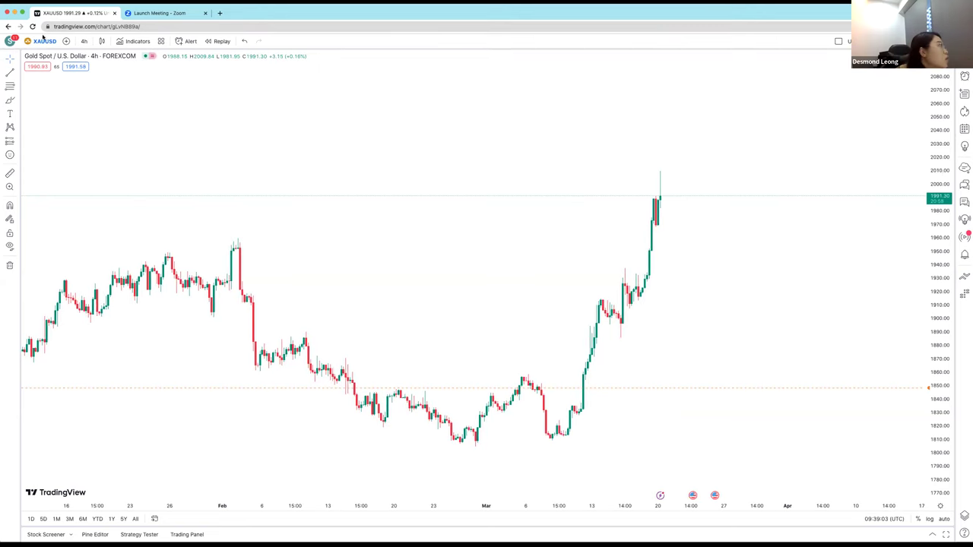
pyautogui.click(84, 42)
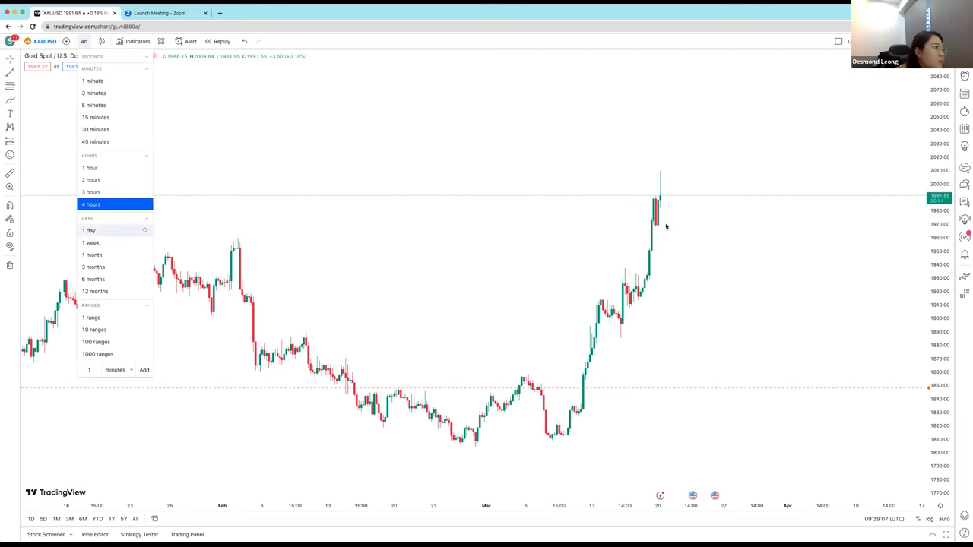
pyautogui.click(91, 230)
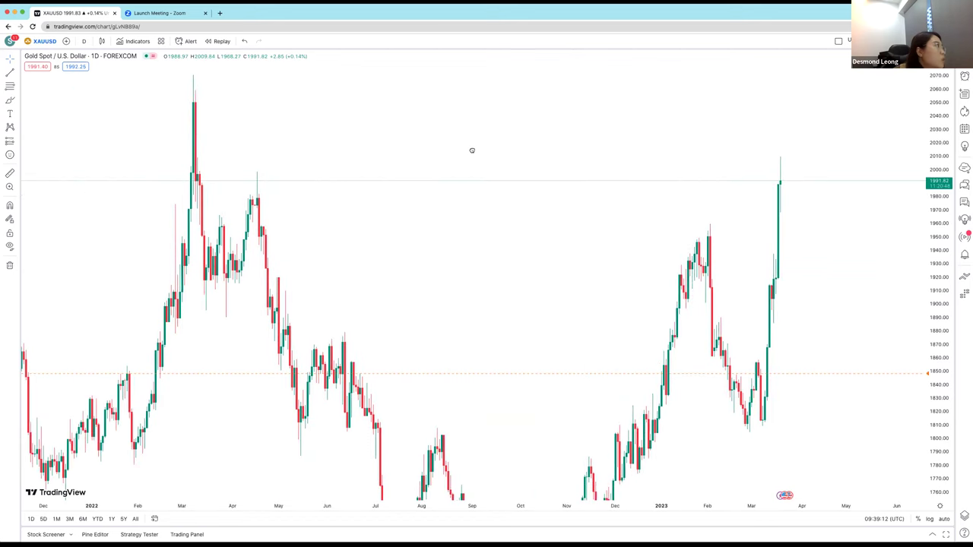
# Brush a V-shaped stroke along the price swing from the February 2023 high to the March 2023 high, and delete it.
pyautogui.moveTo(586, 171); pyautogui.dragTo(471, 150)
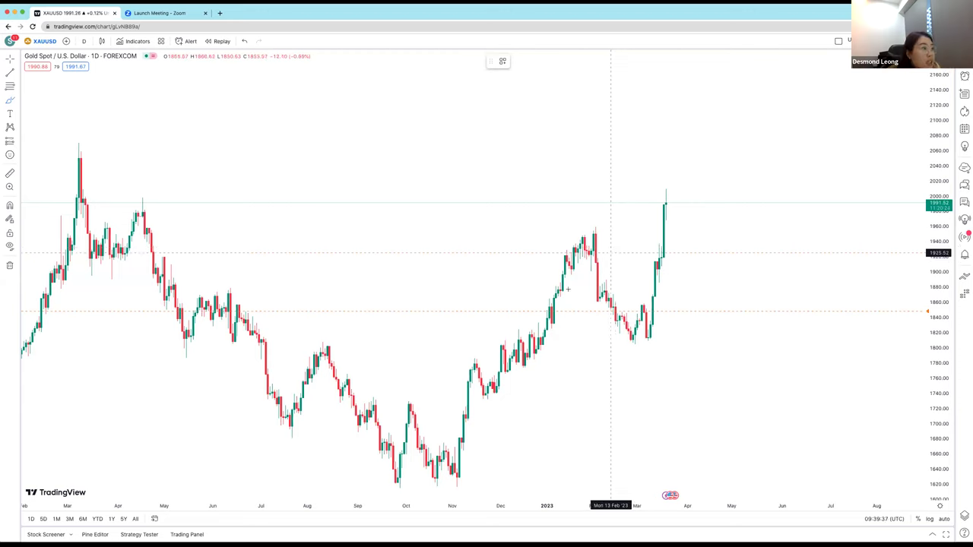
pyautogui.moveTo(595, 246)
pyautogui.mouseDown()
pyautogui.moveTo(637, 327)
pyautogui.moveTo(666, 197)
pyautogui.mouseUp()
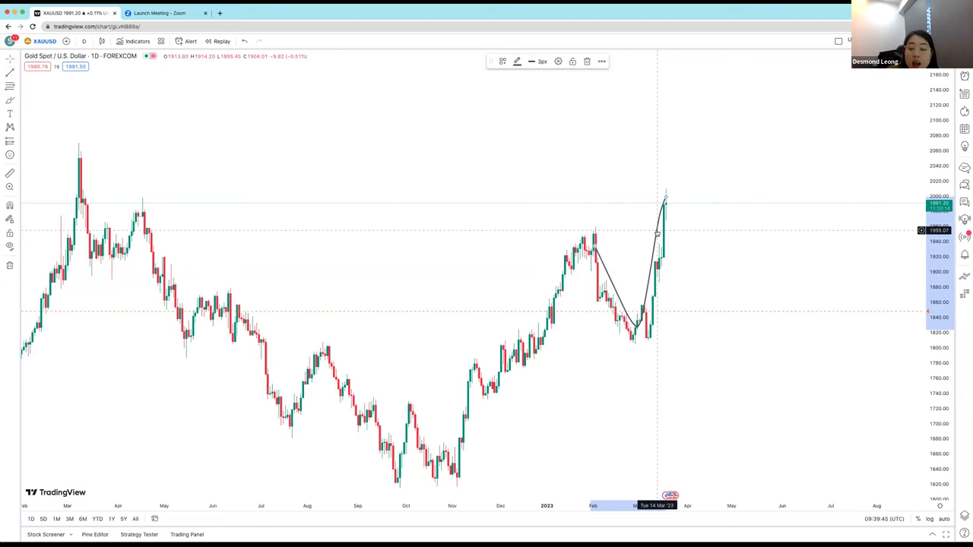
pyautogui.press('Delete')
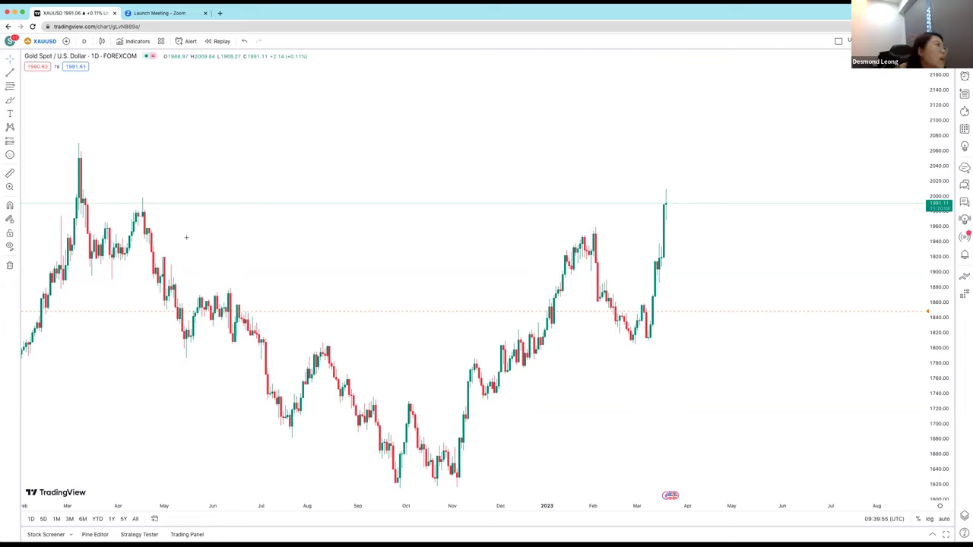
# Brush a V over the February–March 2023 swing, and draw a check mark with the handwritten word NIKE in the empty area above the candles.
pyautogui.click(9, 100)
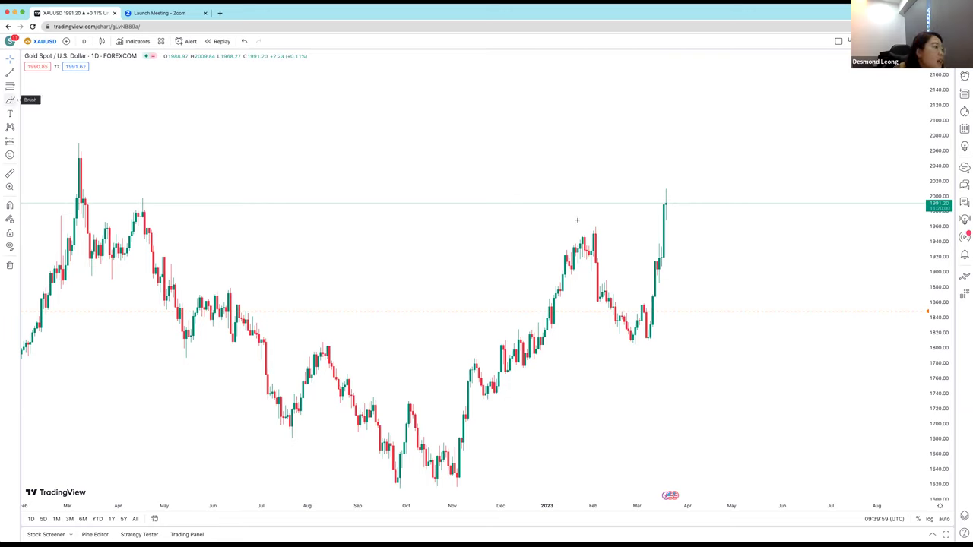
pyautogui.moveTo(590, 235)
pyautogui.mouseDown()
pyautogui.moveTo(660, 305)
pyautogui.moveTo(671, 198)
pyautogui.mouseUp()
pyautogui.moveTo(305, 123); pyautogui.dragTo(379, 86)
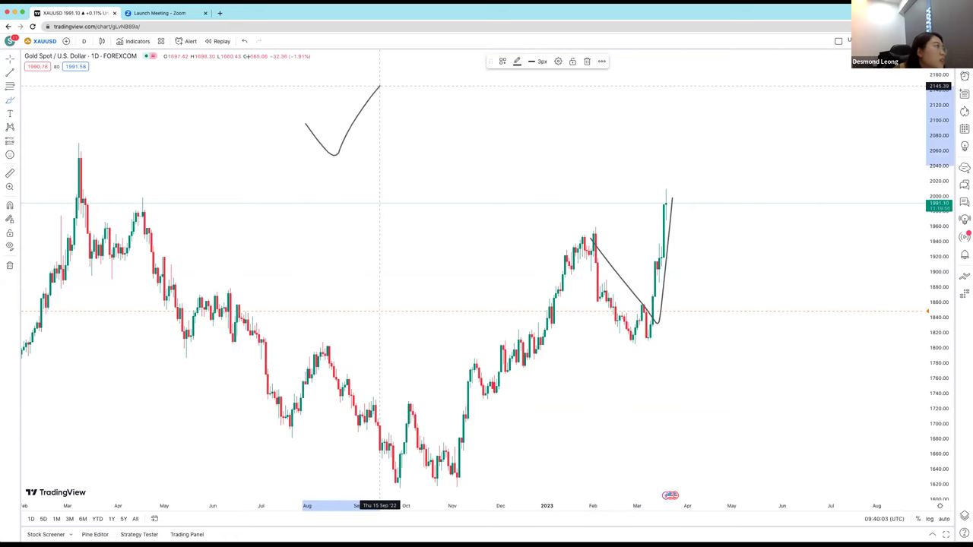
pyautogui.click(373, 131)
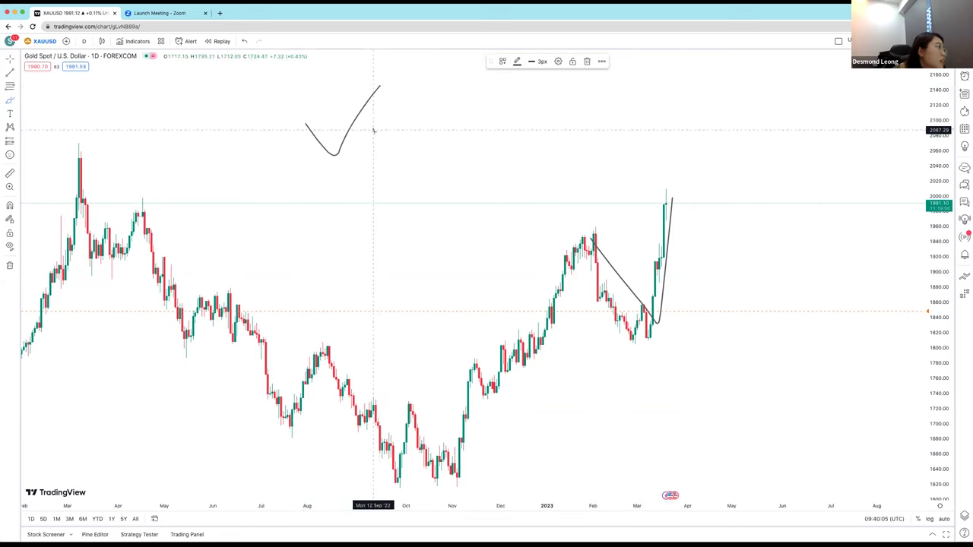
pyautogui.moveTo(373, 129)
pyautogui.mouseDown()
pyautogui.moveTo(374, 149)
pyautogui.moveTo(400, 126)
pyautogui.moveTo(415, 150)
pyautogui.mouseUp()
pyautogui.moveTo(425, 131)
pyautogui.mouseDown()
pyautogui.moveTo(428, 150)
pyautogui.moveTo(428, 138)
pyautogui.moveTo(453, 144)
pyautogui.moveTo(459, 128)
pyautogui.moveTo(477, 129)
pyautogui.mouseUp()
pyautogui.moveTo(459, 140)
pyautogui.mouseDown()
pyautogui.moveTo(495, 139)
pyautogui.moveTo(493, 151)
pyautogui.mouseUp()
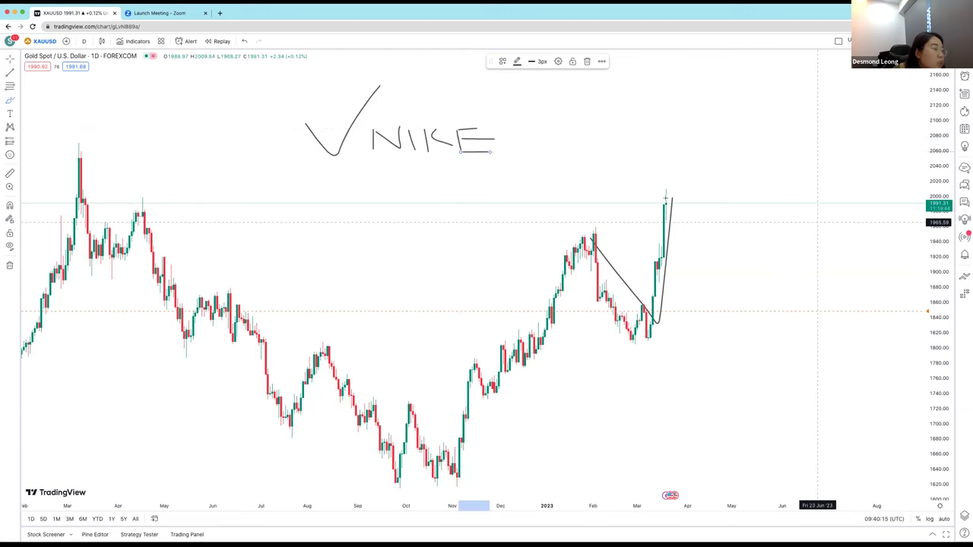
# Brush a circle and a pullback line at the March 2023 peak, with one upward and one downward continuation path from the pullback.
pyautogui.moveTo(672, 195); pyautogui.dragTo(696, 235)
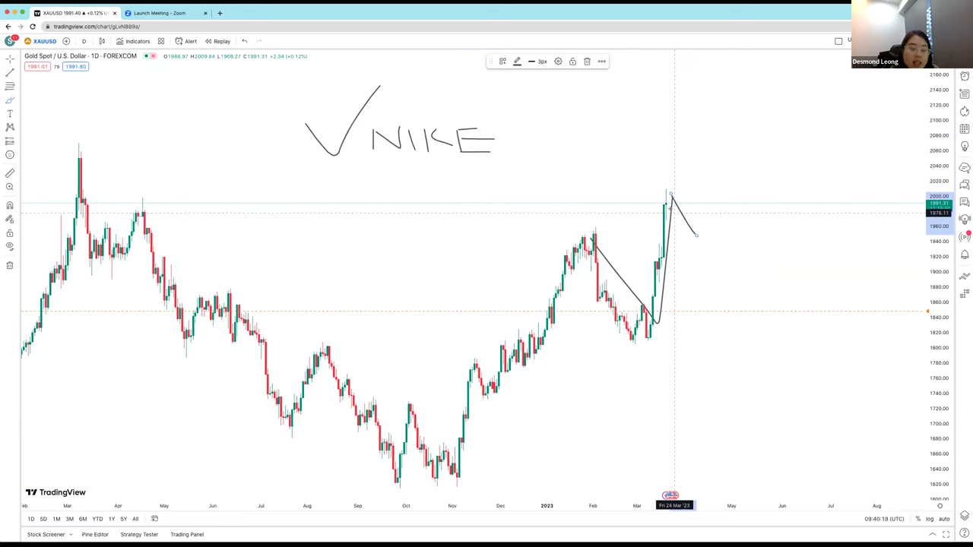
pyautogui.moveTo(670, 185)
pyautogui.mouseDown()
pyautogui.moveTo(635, 188)
pyautogui.moveTo(672, 192)
pyautogui.mouseUp()
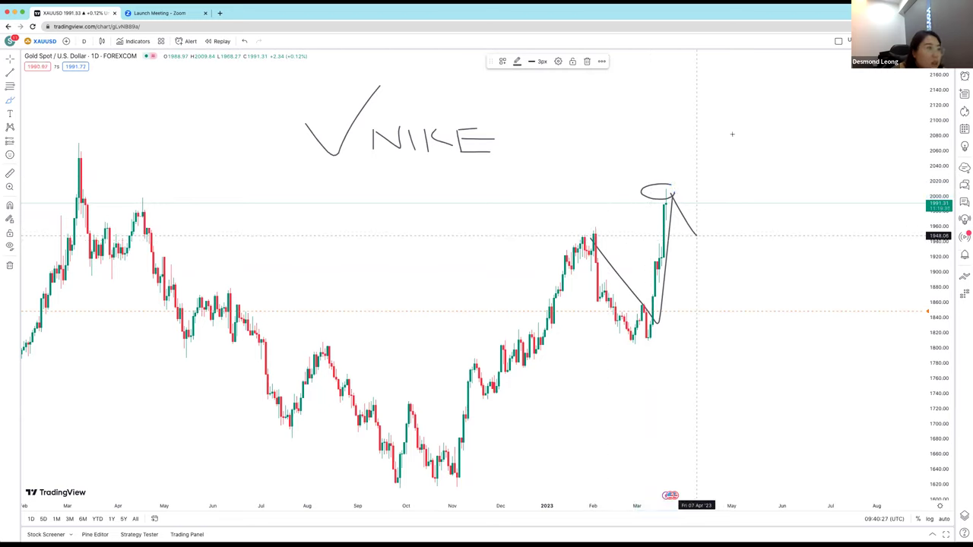
pyautogui.moveTo(696, 234); pyautogui.dragTo(731, 135)
pyautogui.moveTo(698, 236); pyautogui.dragTo(722, 283)
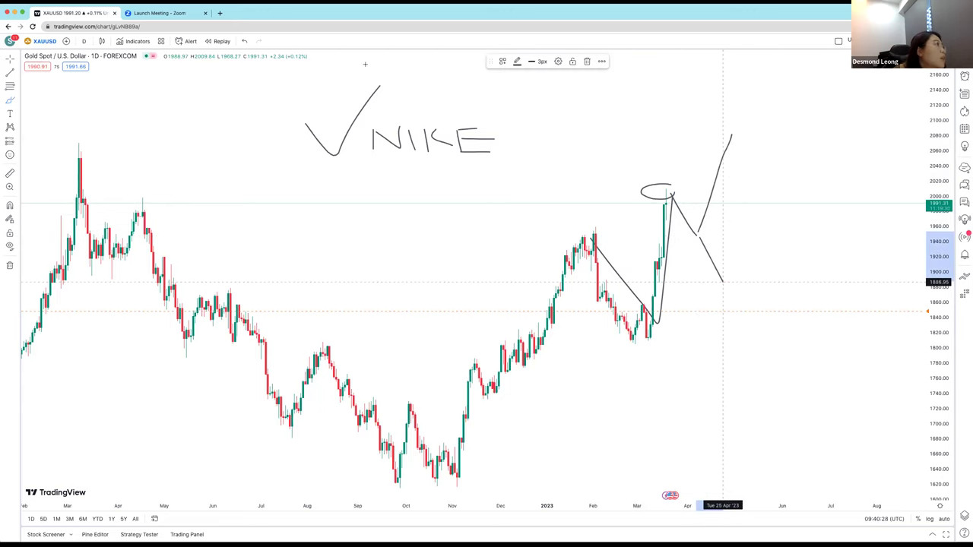
# Undo the projection strokes at the March 2023 peak and brush a small circle with a short declining line in their place.
pyautogui.click(243, 41)
pyautogui.click(242, 41)
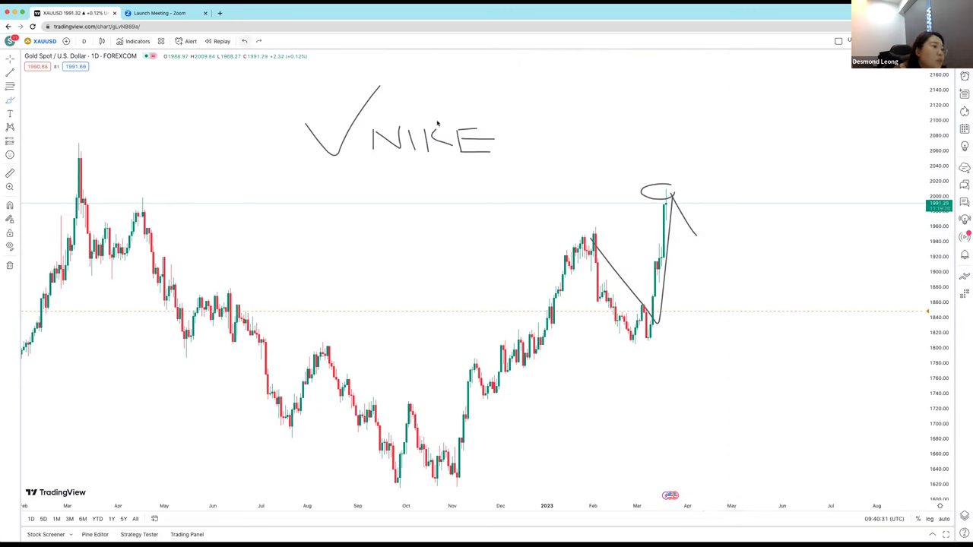
pyautogui.press('super+z')
pyautogui.press('super+z')
pyautogui.moveTo(679, 181)
pyautogui.mouseDown()
pyautogui.moveTo(669, 178)
pyautogui.moveTo(703, 233)
pyautogui.mouseUp()
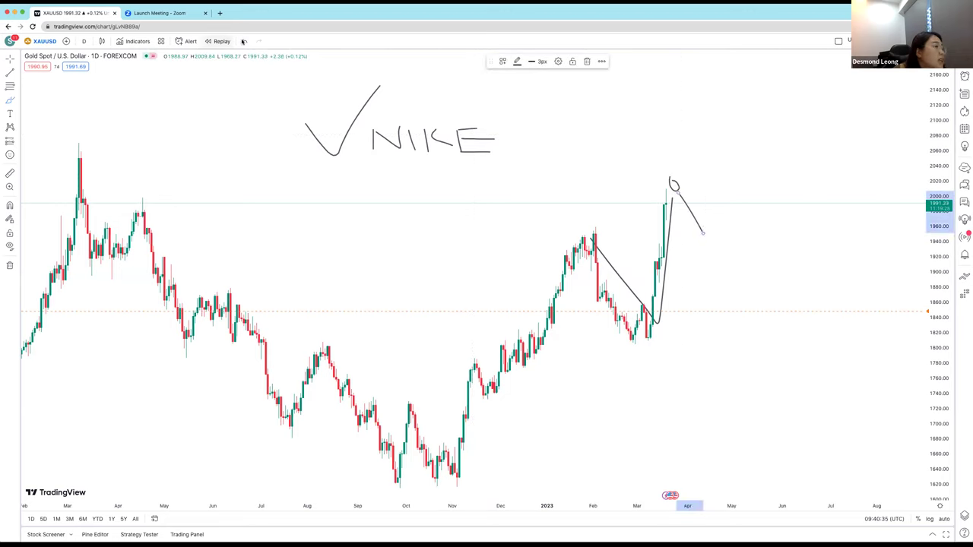
# Undo all remaining brush strokes, including the NIKE lettering, the check mark and the V over the price swing.
pyautogui.click(244, 42)
pyautogui.click(244, 42)
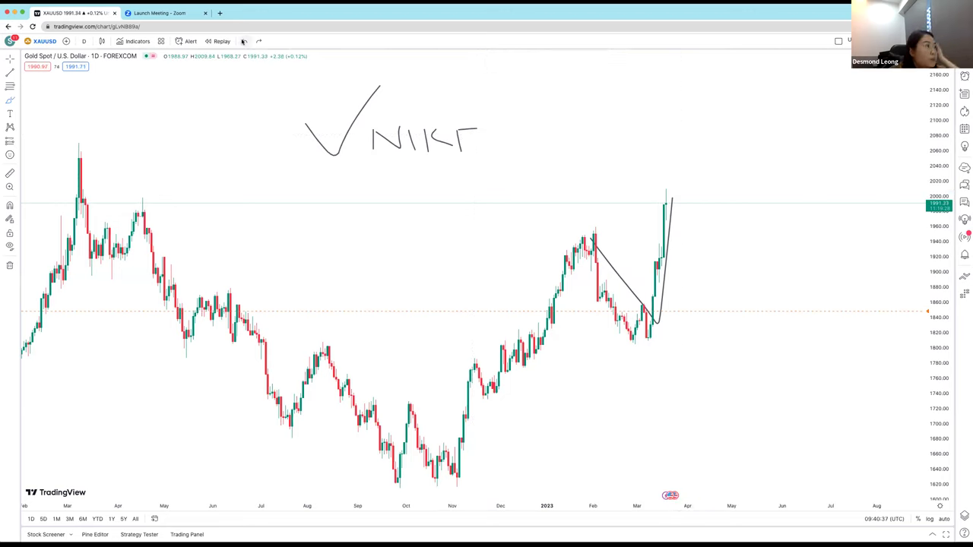
pyautogui.click(244, 42)
pyautogui.click(244, 42)
pyautogui.click(243, 42)
pyautogui.click(244, 42)
pyautogui.click(243, 42)
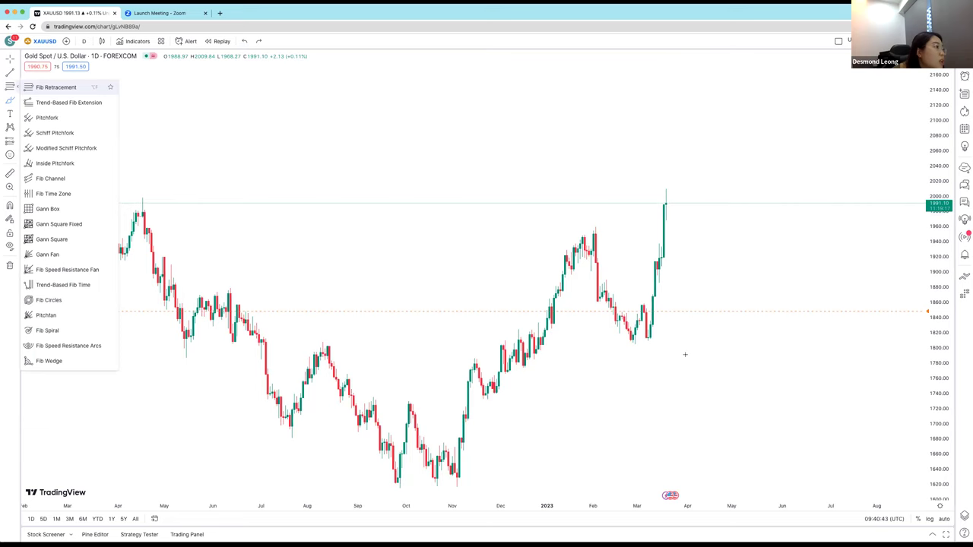
# Draw a Fib Retracement from the 1 February 2023 high at about 1959.08 to the March 2023 low at about 1803.81.
pyautogui.click(617, 251)
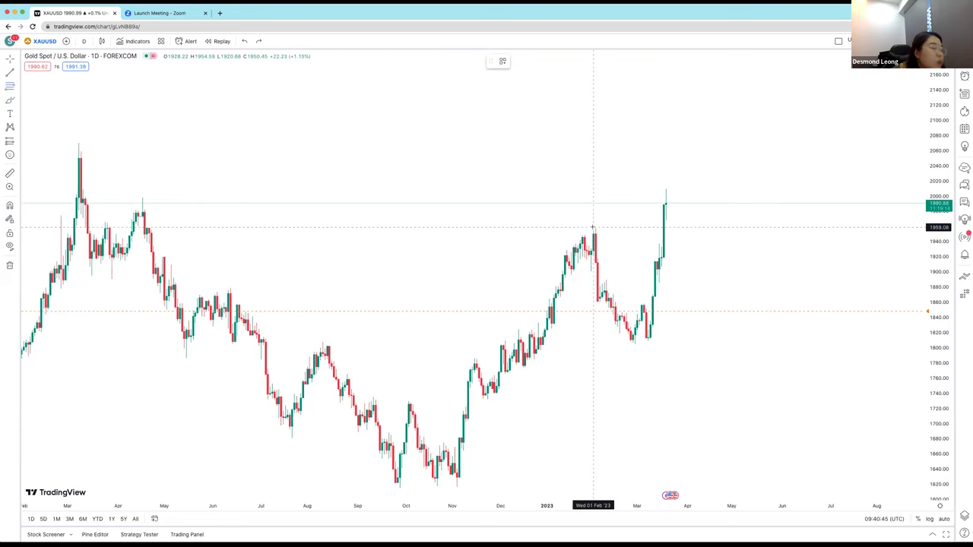
pyautogui.click(592, 227)
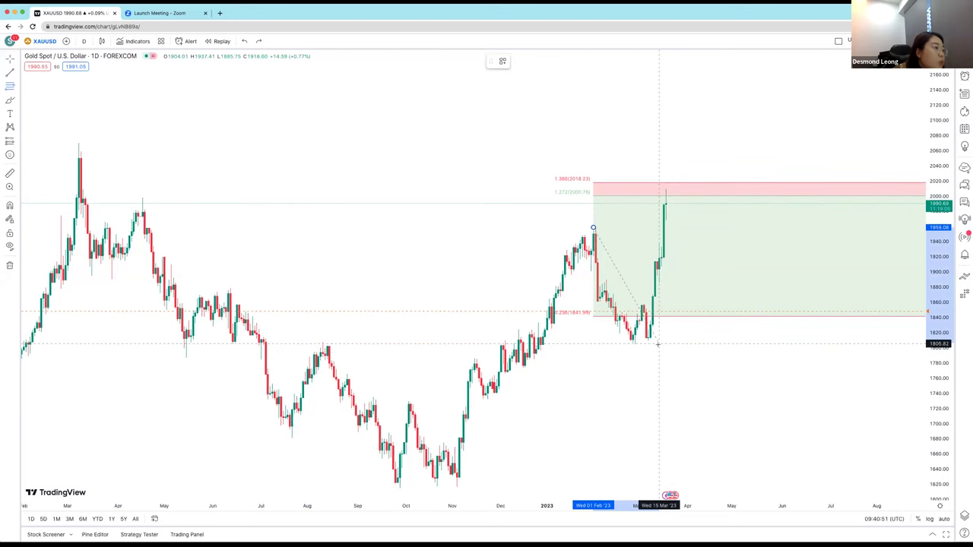
pyautogui.click(656, 344)
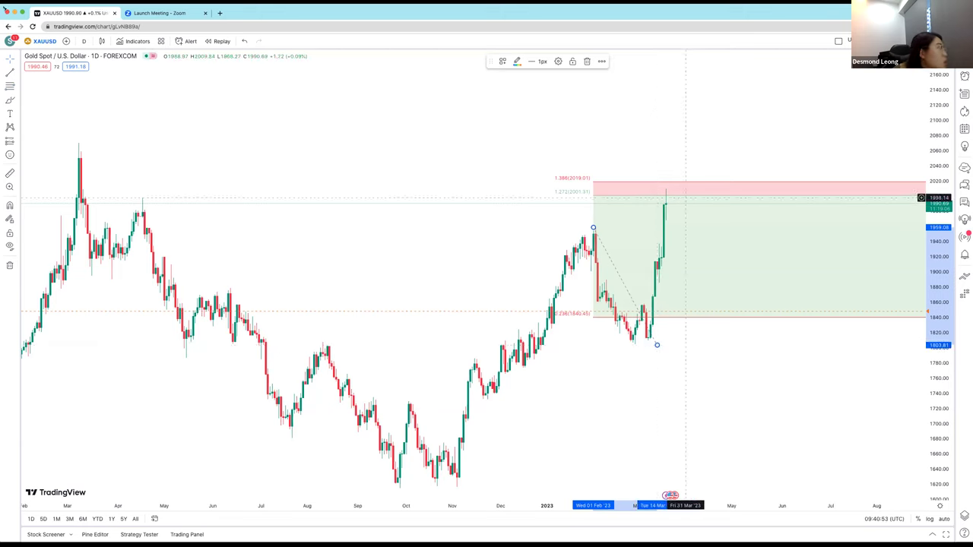
# Place a Horizontal Ray at about 2001.15, starting just above the April 2022 swing high.
pyautogui.click(40, 180)
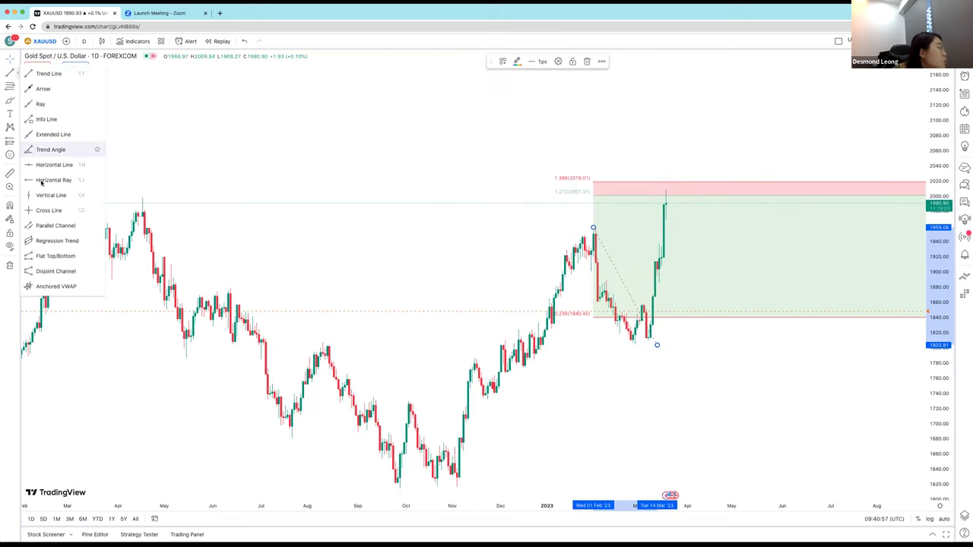
pyautogui.click(164, 199)
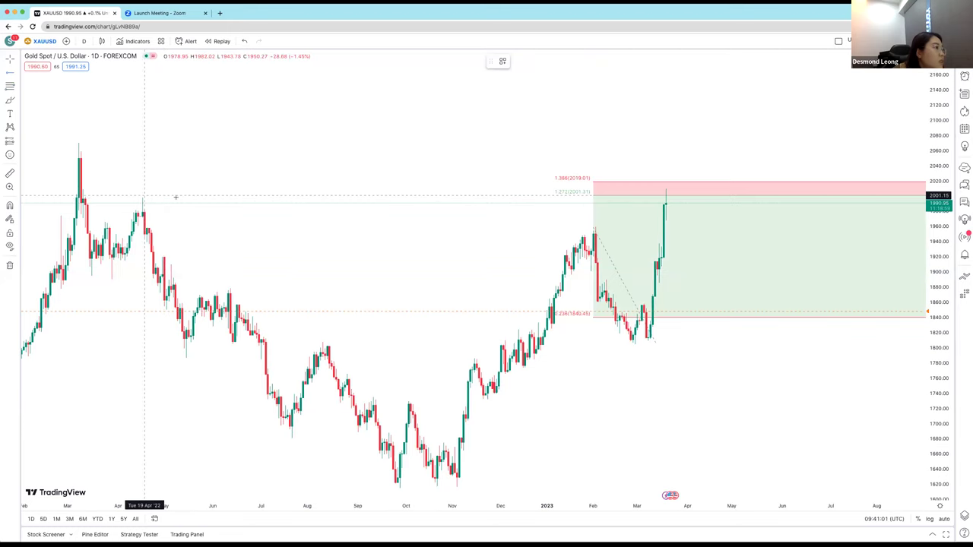
pyautogui.doubleClick(145, 195)
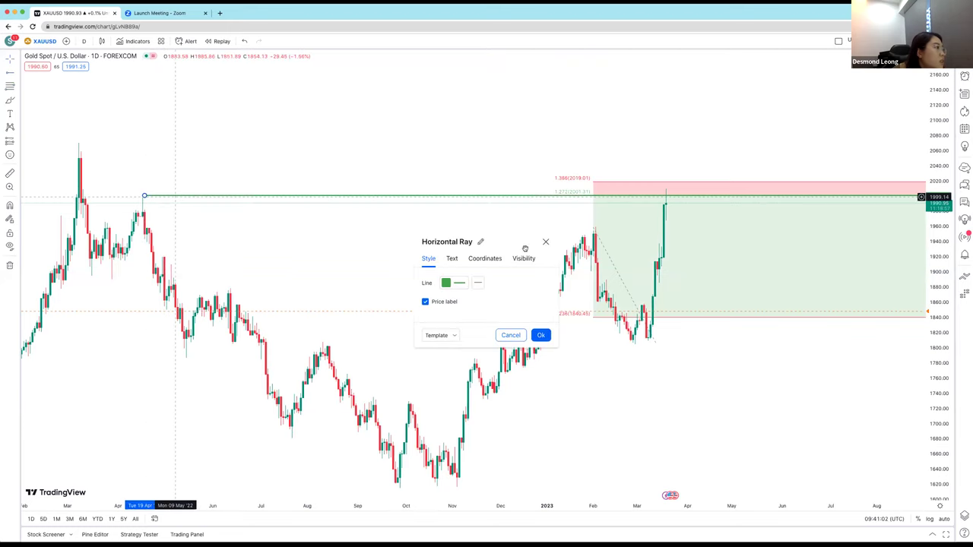
# Apply the Sell Entry template to the horizontal ray above the April 2022 high.
pyautogui.click(525, 198)
pyautogui.rightClick(526, 197)
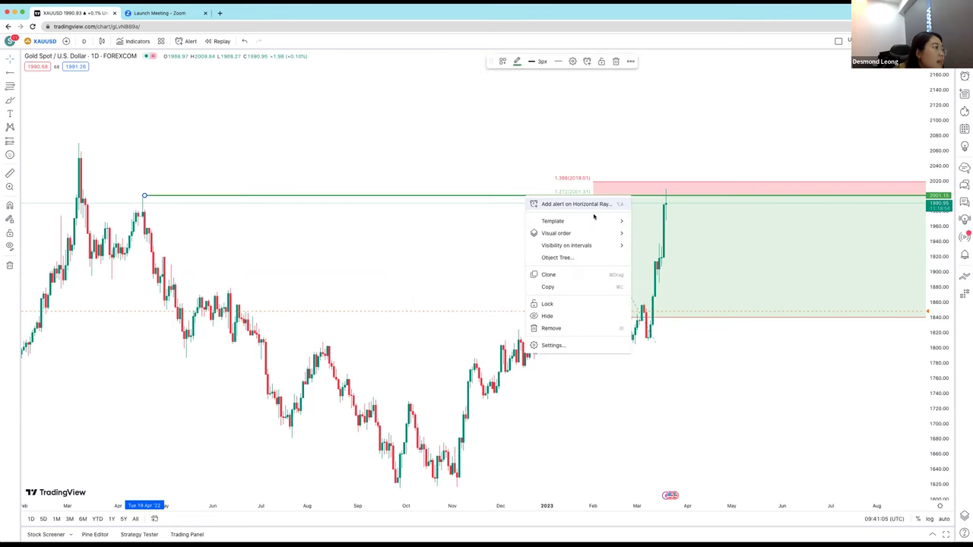
pyautogui.moveTo(621, 221)
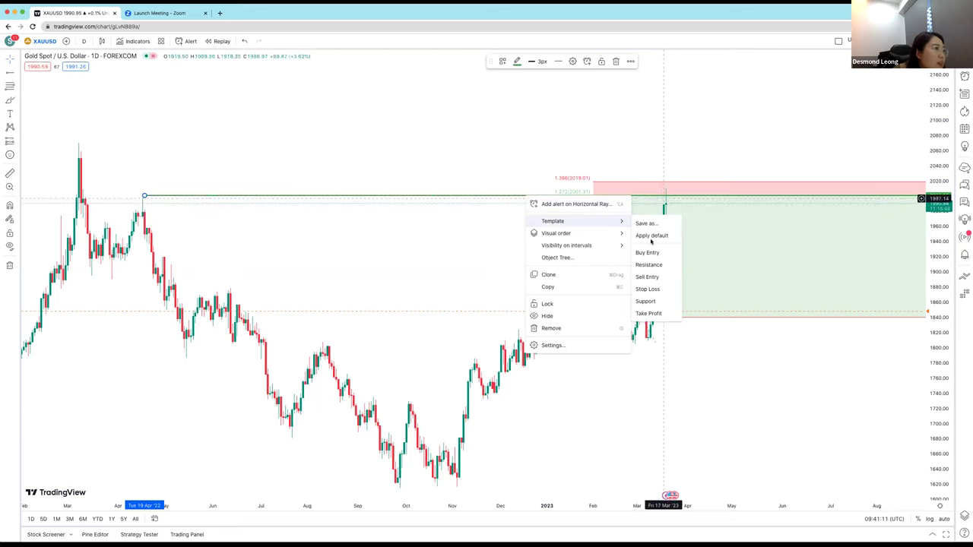
pyautogui.click(648, 277)
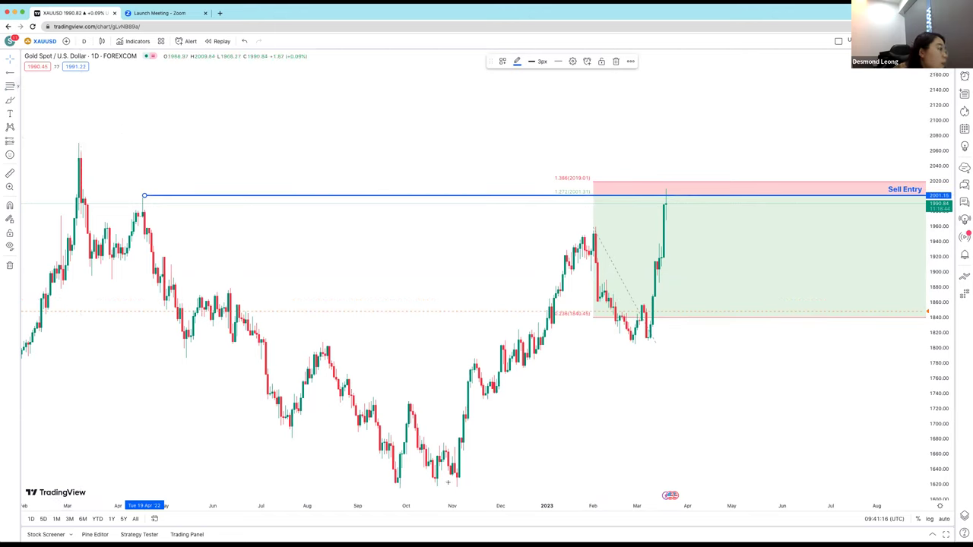
# Draw a second Fib Retracement from the 27 September 2022 low at about 1615.99 up to the March 2023 high at about 2009.66.
pyautogui.click(17, 85)
pyautogui.click(405, 485)
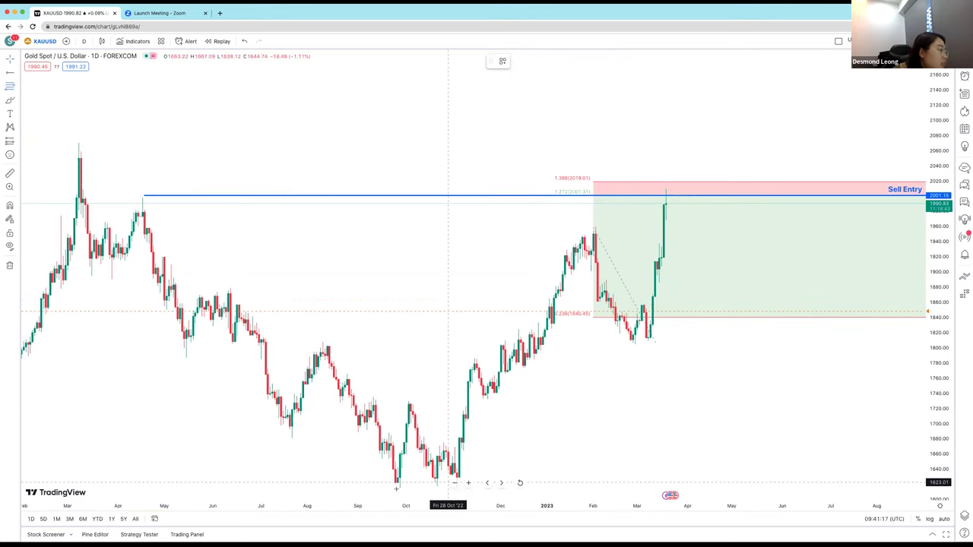
pyautogui.click(396, 487)
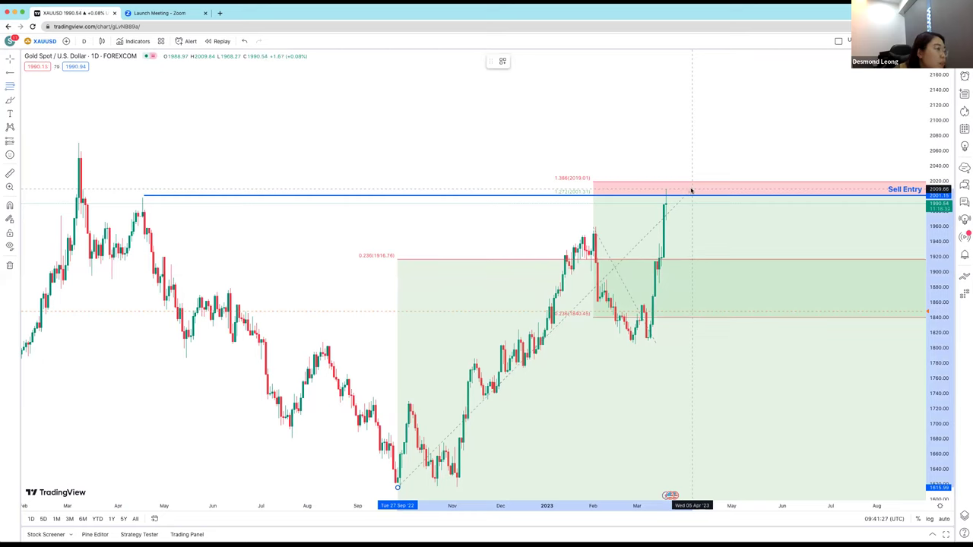
pyautogui.click(691, 190)
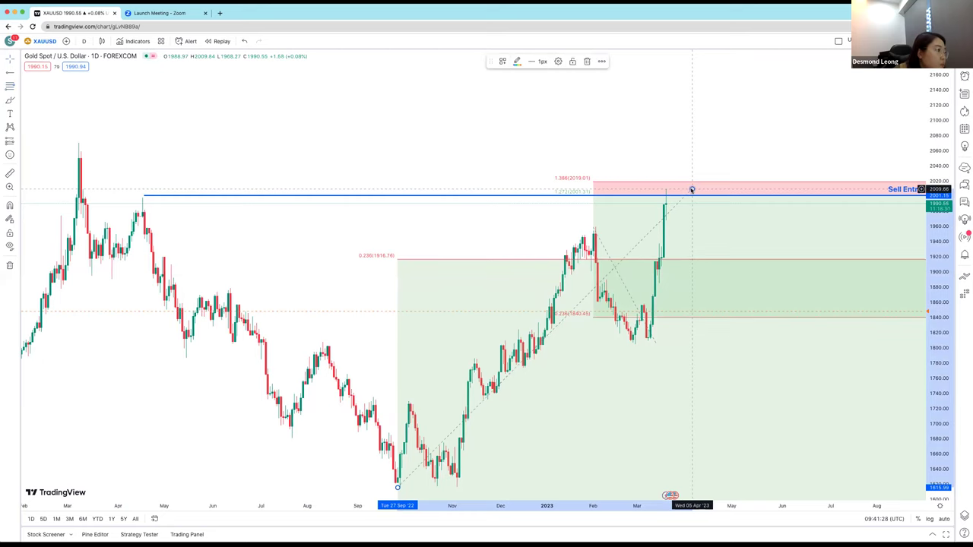
# Disable the 1.272 and 1.386 levels of the second Fib Retracement, keeping only the 0.236 level.
pyautogui.doubleClick(691, 190)
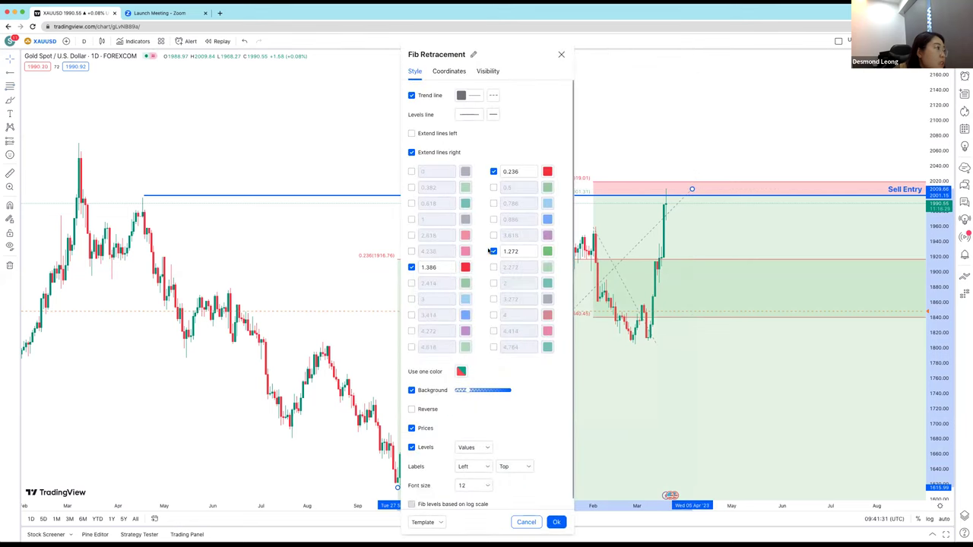
pyautogui.click(493, 251)
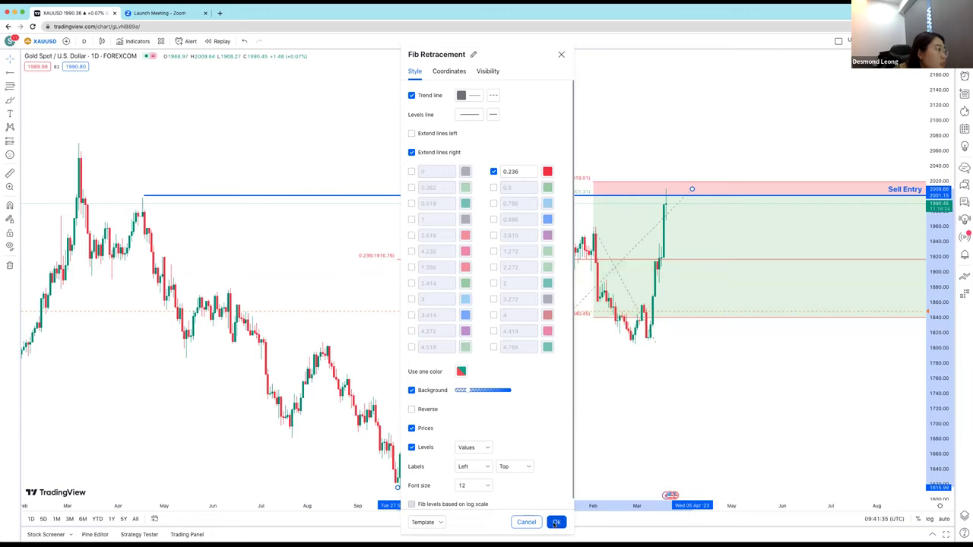
pyautogui.scroll(-1, 493, 326)
pyautogui.scroll(1, 525, 400)
# Try shifting the first Fib Retracement, anchored at the early February 2023 high, to earlier dates and undo the last move.
pyautogui.click(601, 320)
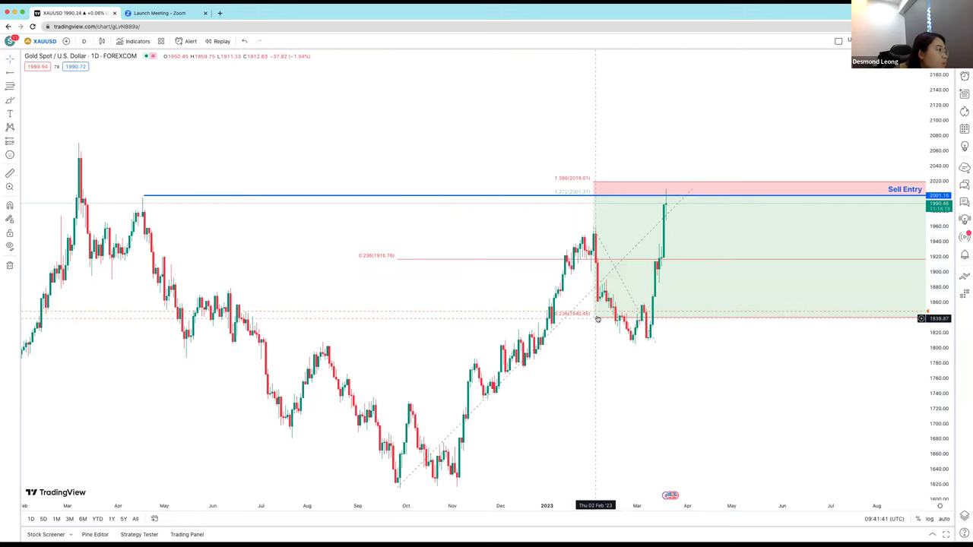
pyautogui.click(597, 319)
pyautogui.doubleClick(598, 319)
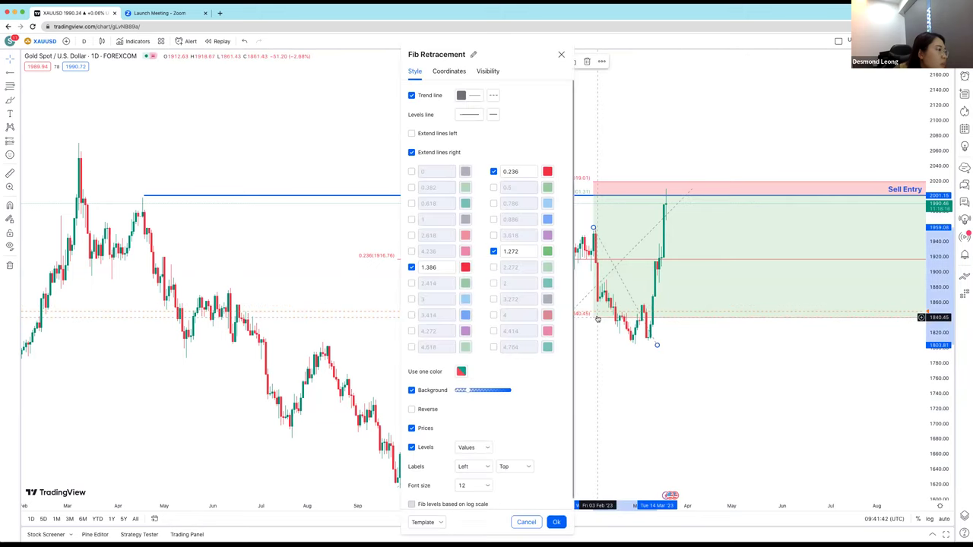
pyautogui.moveTo(598, 319); pyautogui.dragTo(550, 323)
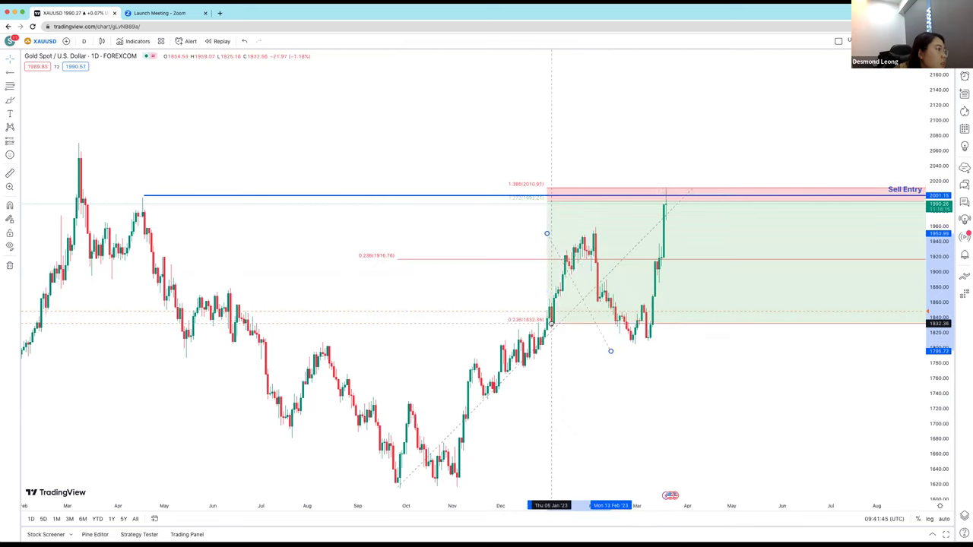
pyautogui.hotkey('ctrl', 'z')
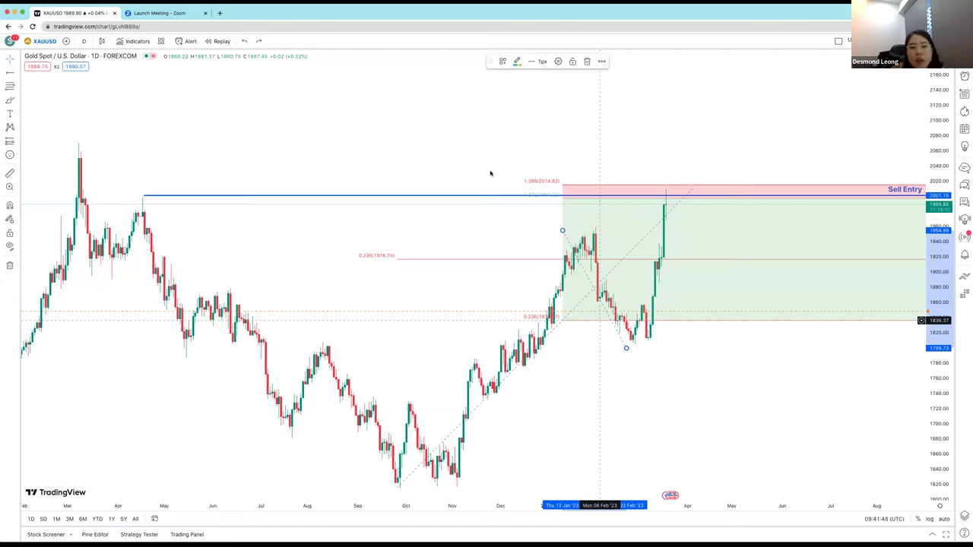
# Disable the 1.272 and 1.386 levels of the first Fib Retracement, and undo that level change.
pyautogui.doubleClick(600, 320)
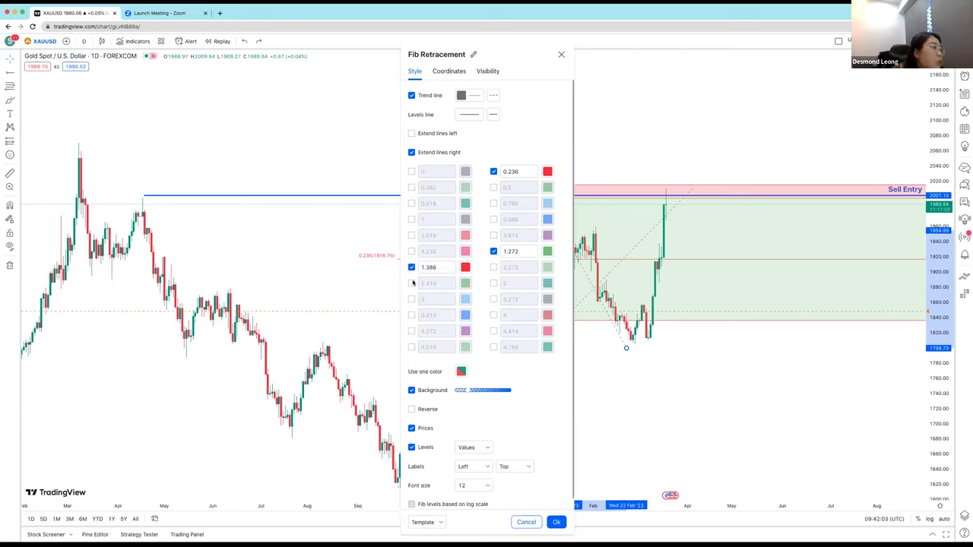
pyautogui.click(493, 251)
pyautogui.click(411, 266)
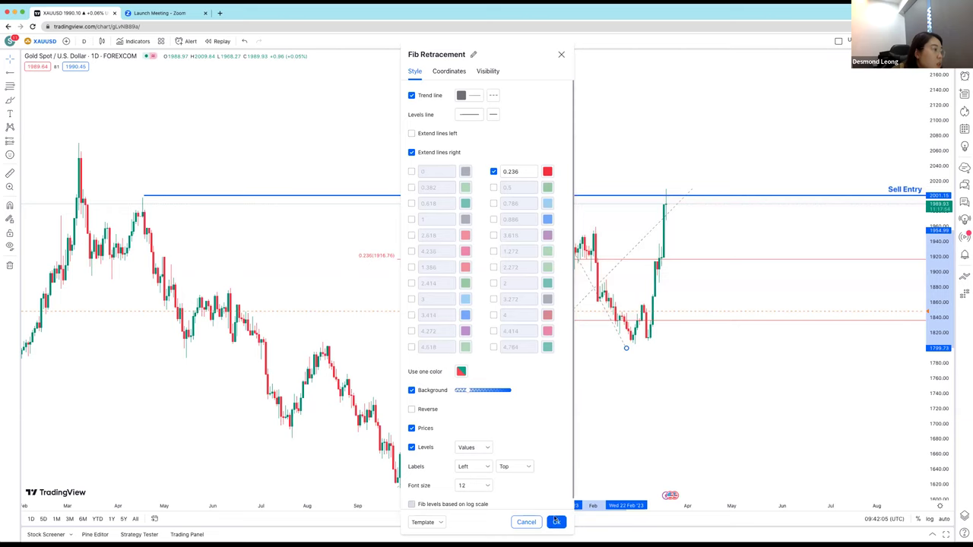
pyautogui.press('Return')
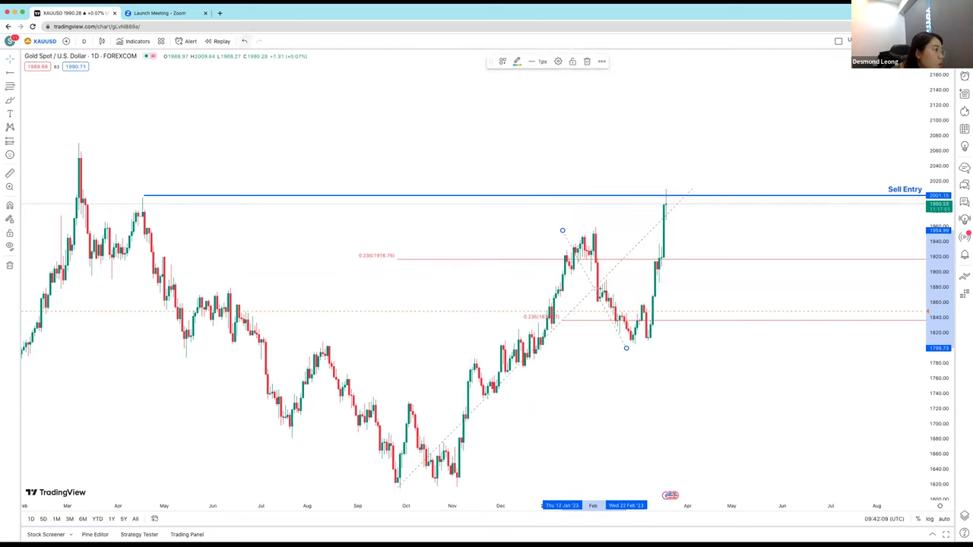
pyautogui.click(244, 41)
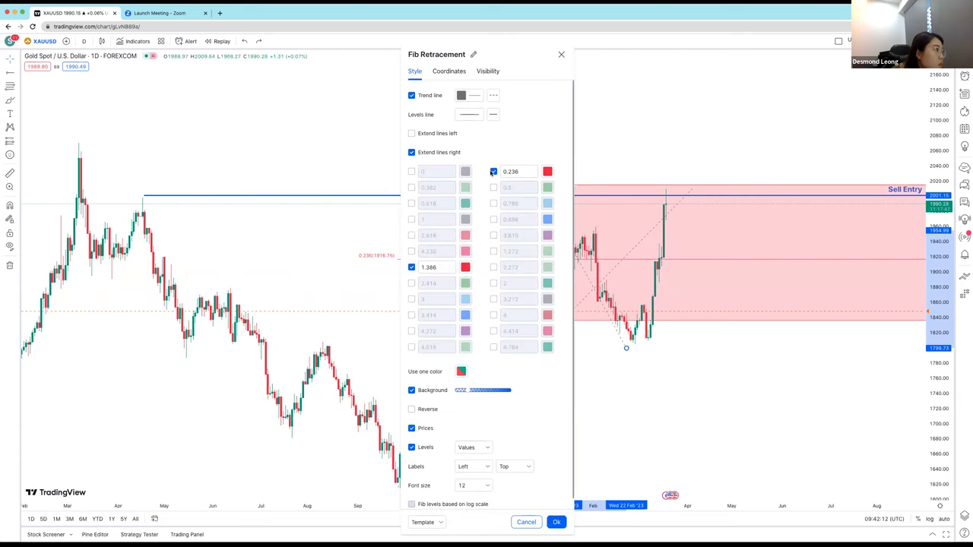
# Disable the 0.236 and 1.386 levels of the first Fib Retracement and enable its 1.272 level.
pyautogui.click(493, 171)
pyautogui.click(411, 268)
pyautogui.click(493, 251)
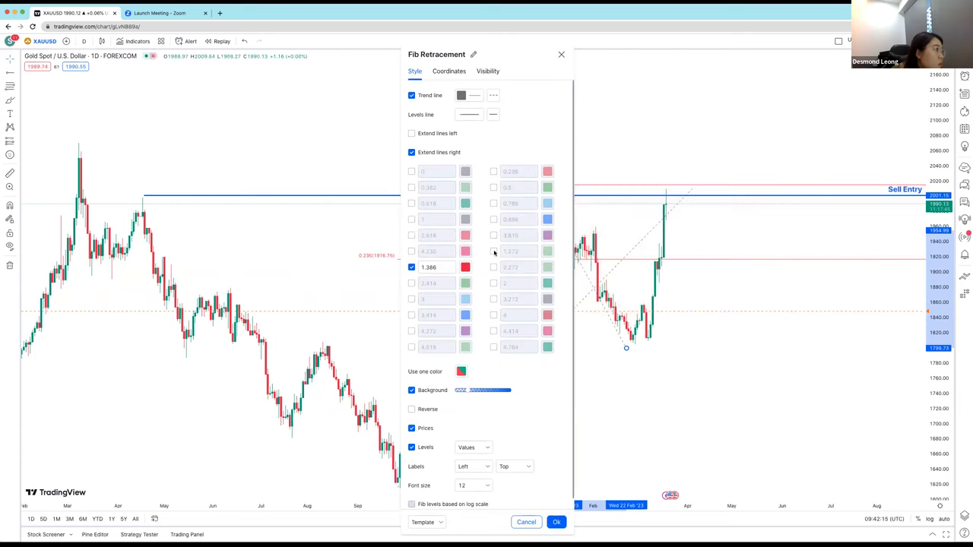
pyautogui.click(554, 523)
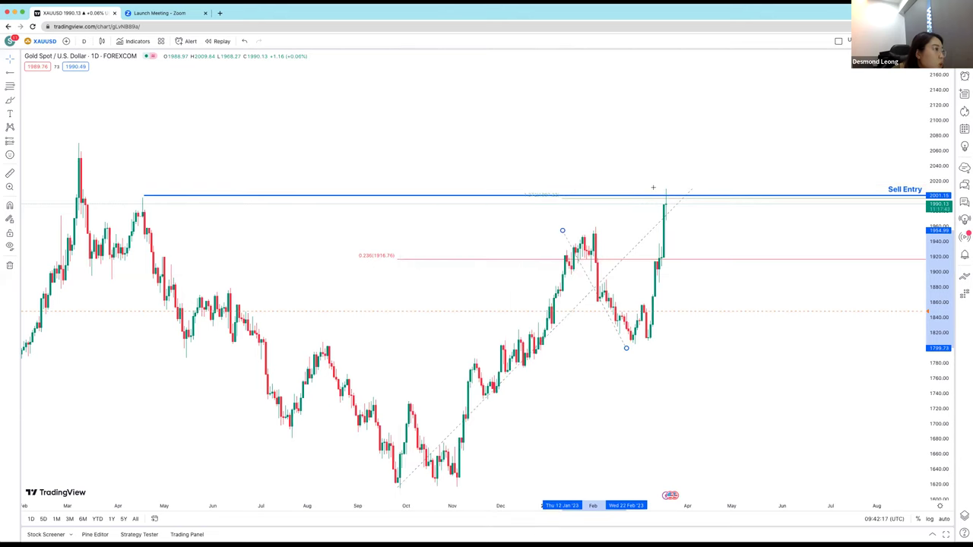
# Sketch the expected drop from the Sell Entry line to the 0.236 retracement level with freehand brush strokes, and undo the strokes.
pyautogui.click(670, 198)
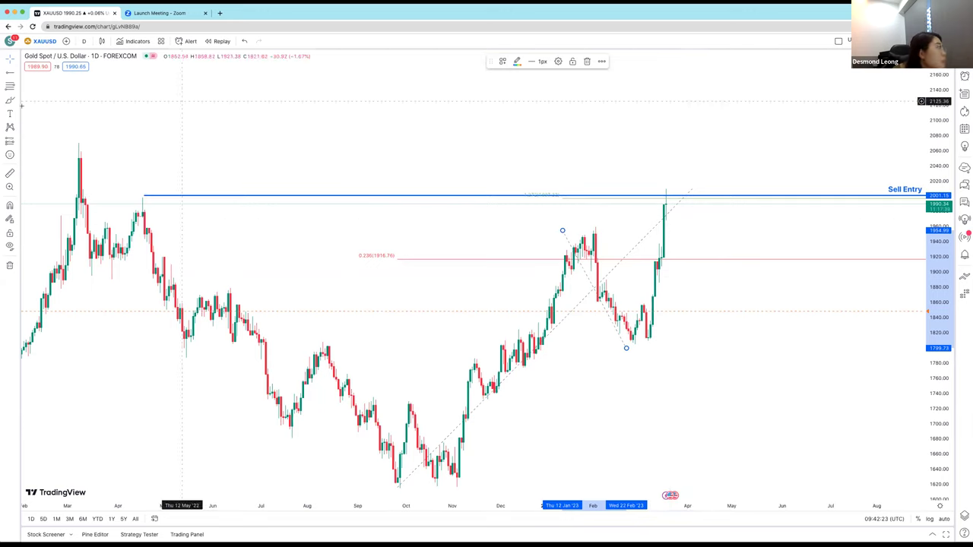
pyautogui.click(674, 199)
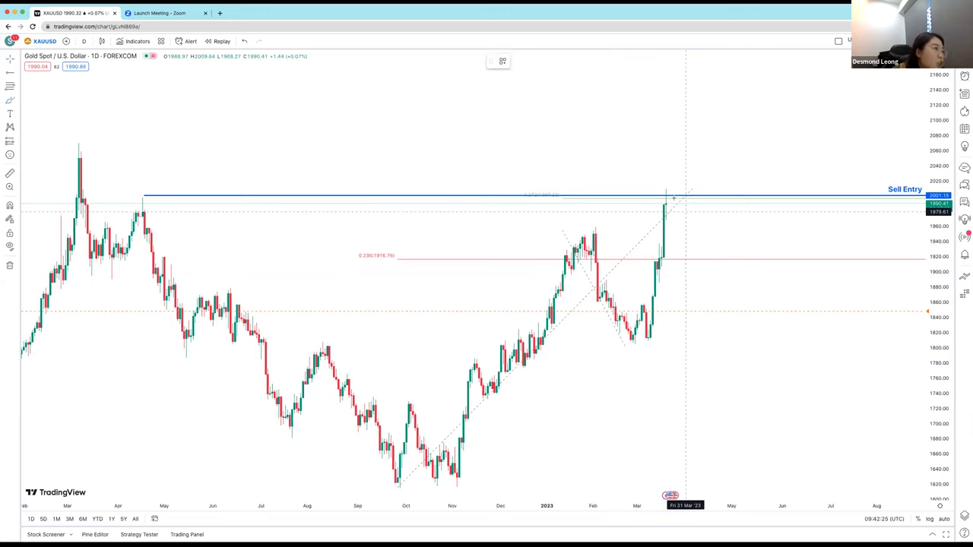
pyautogui.moveTo(677, 200)
pyautogui.mouseDown()
pyautogui.moveTo(725, 258)
pyautogui.moveTo(742, 241)
pyautogui.moveTo(772, 264)
pyautogui.mouseUp()
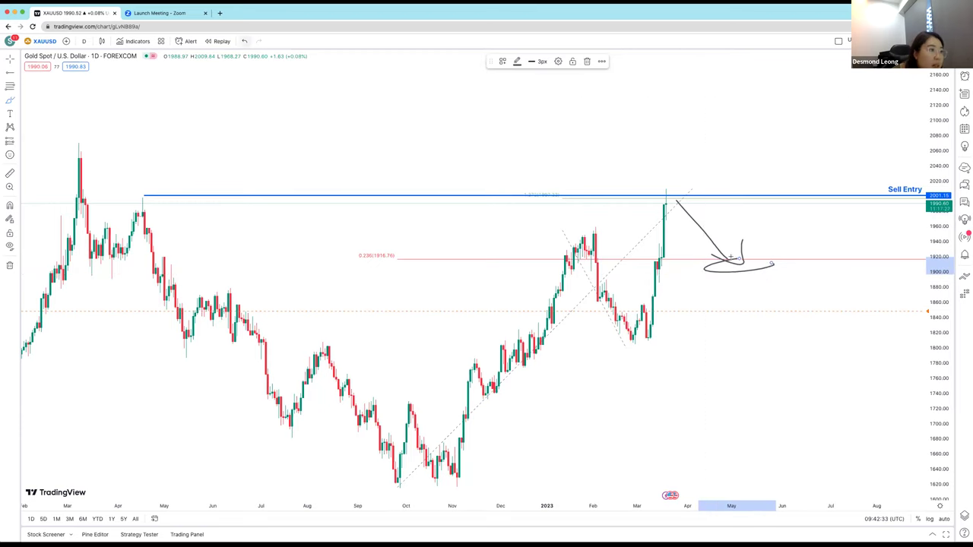
pyautogui.press('super+z')
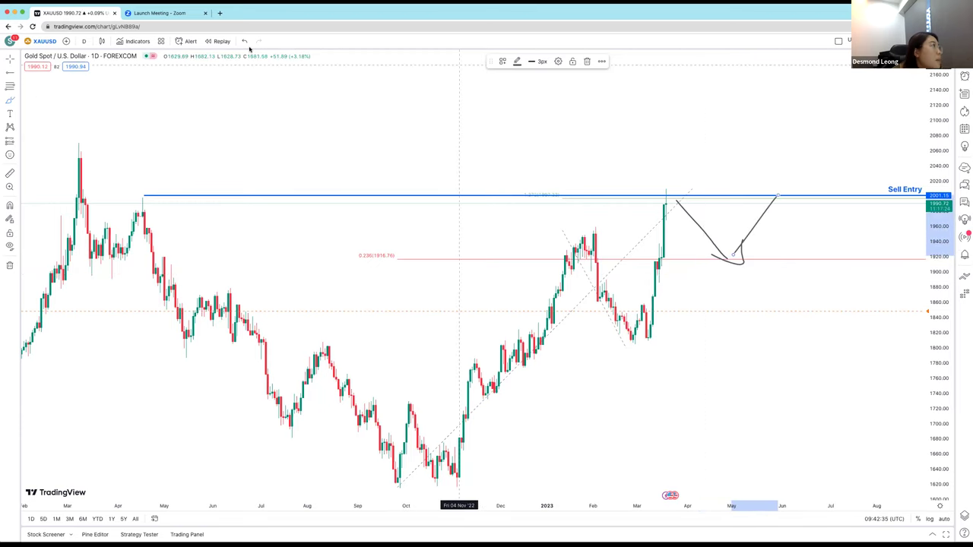
pyautogui.press('super+z')
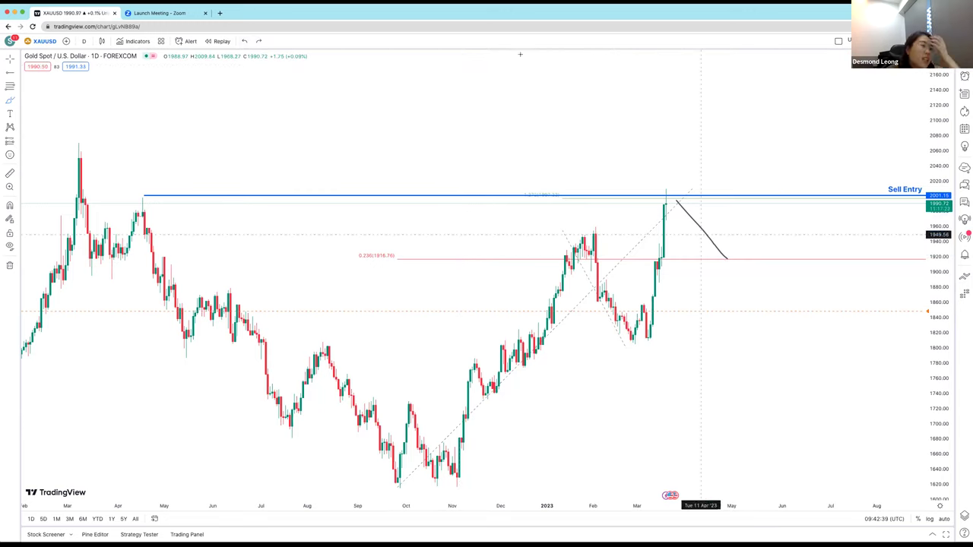
pyautogui.click(243, 42)
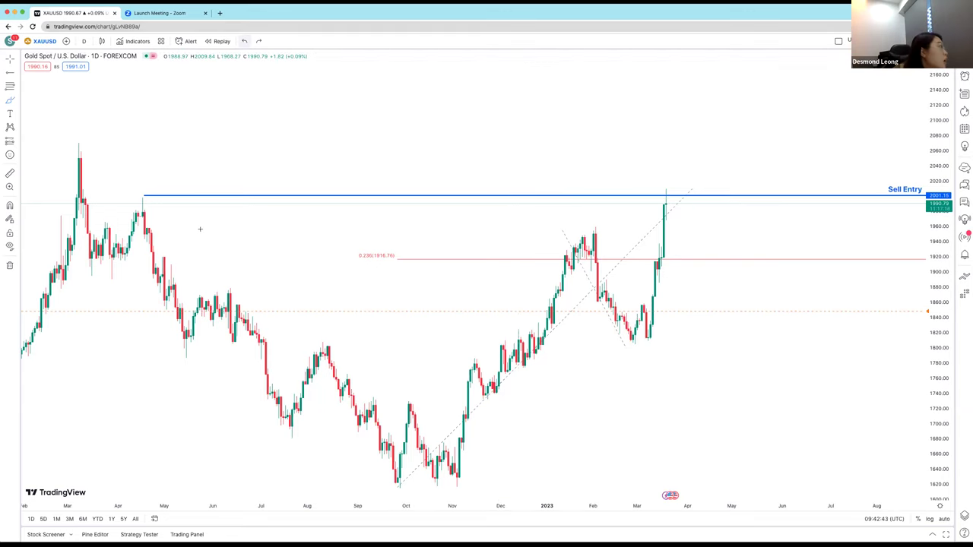
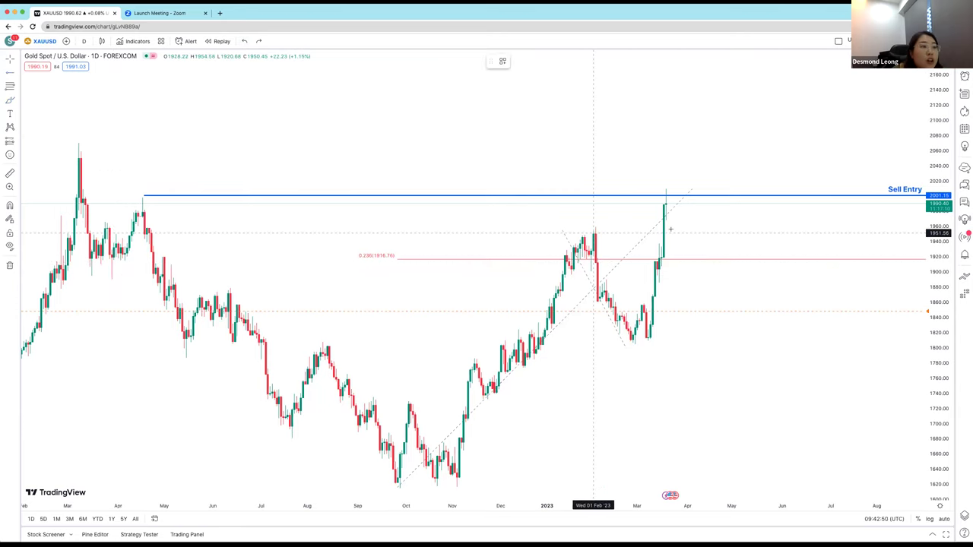
# Place a Horizontal Ray at the early February 2023 peak and move it to about 1910.99, starting near the March 2022 lows.
pyautogui.click(593, 233)
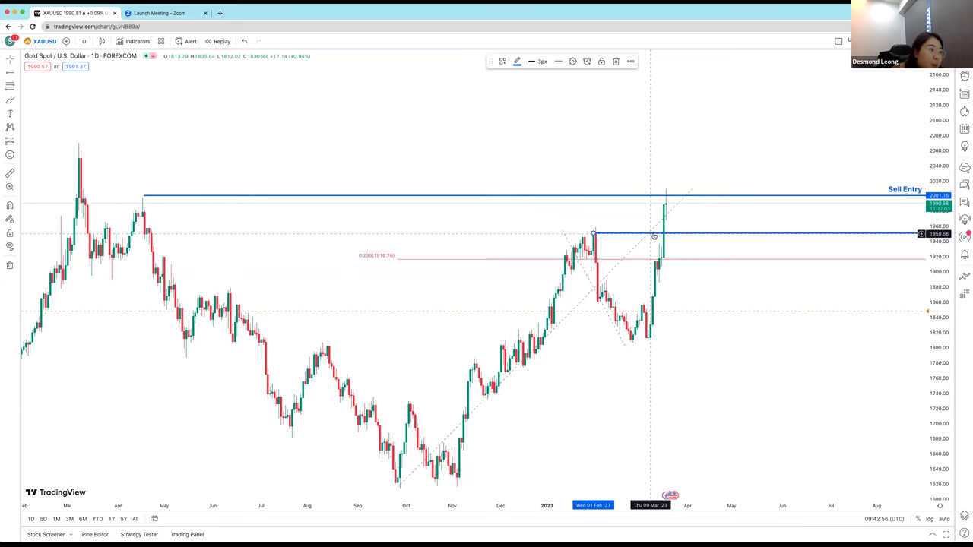
pyautogui.moveTo(634, 256); pyautogui.dragTo(526, 254)
pyautogui.moveTo(463, 251); pyautogui.dragTo(412, 230)
pyautogui.moveTo(163, 243)
pyautogui.mouseDown()
pyautogui.moveTo(120, 246)
pyautogui.moveTo(175, 249)
pyautogui.moveTo(167, 244)
pyautogui.mouseUp()
pyautogui.moveTo(398, 221); pyautogui.dragTo(493, 225)
# Brush a curve around the March 2022 lows beneath the lower horizontal ray, and undo the stroke.
pyautogui.click(9, 101)
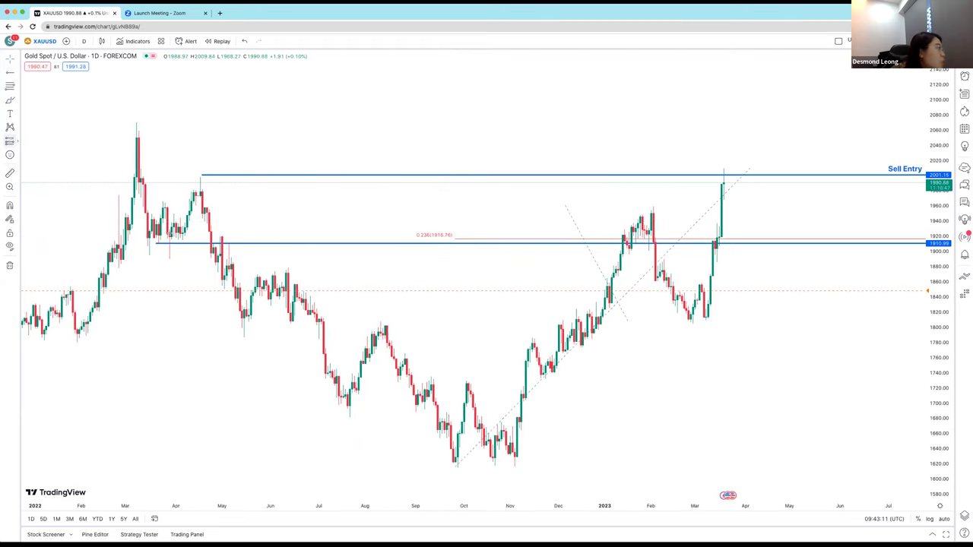
pyautogui.moveTo(148, 239); pyautogui.dragTo(185, 251)
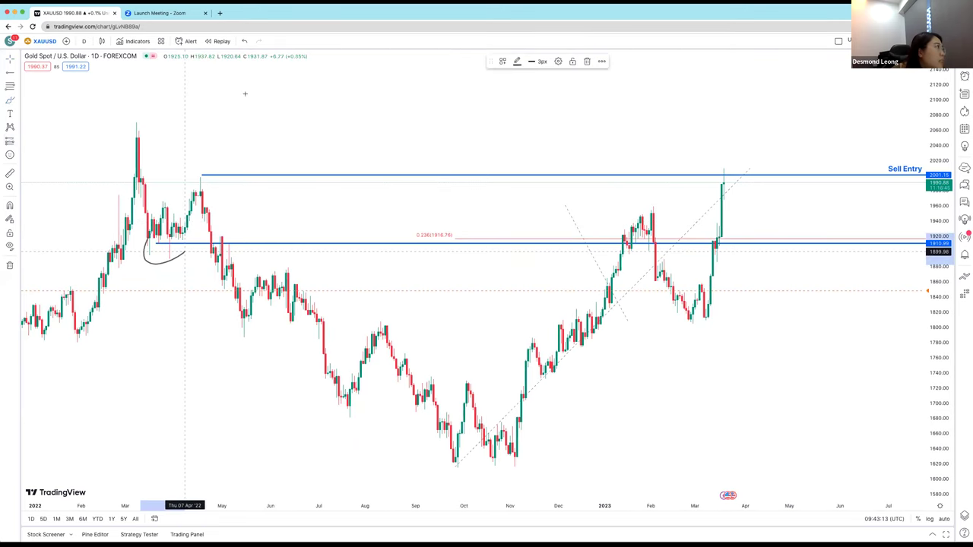
pyautogui.press('super+z')
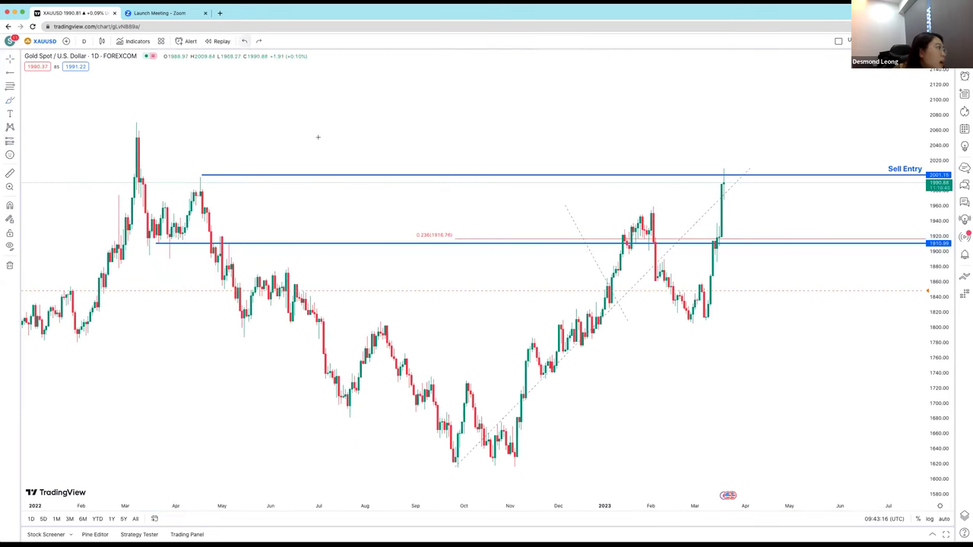
pyautogui.press('super+z')
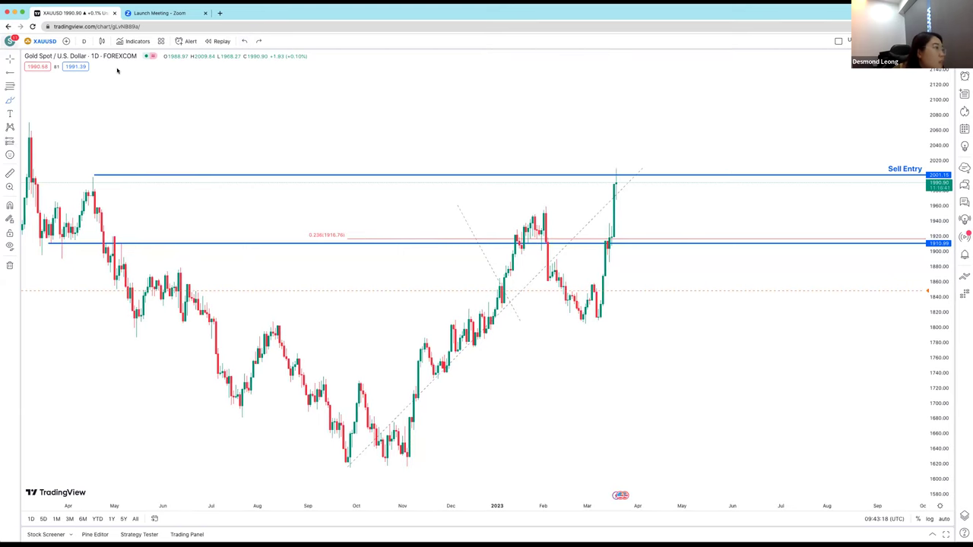
# Move the lower horizontal ray to about 1952.06, starting at the 2 February 2023 peak.
pyautogui.hscroll(-5, 603, 191)
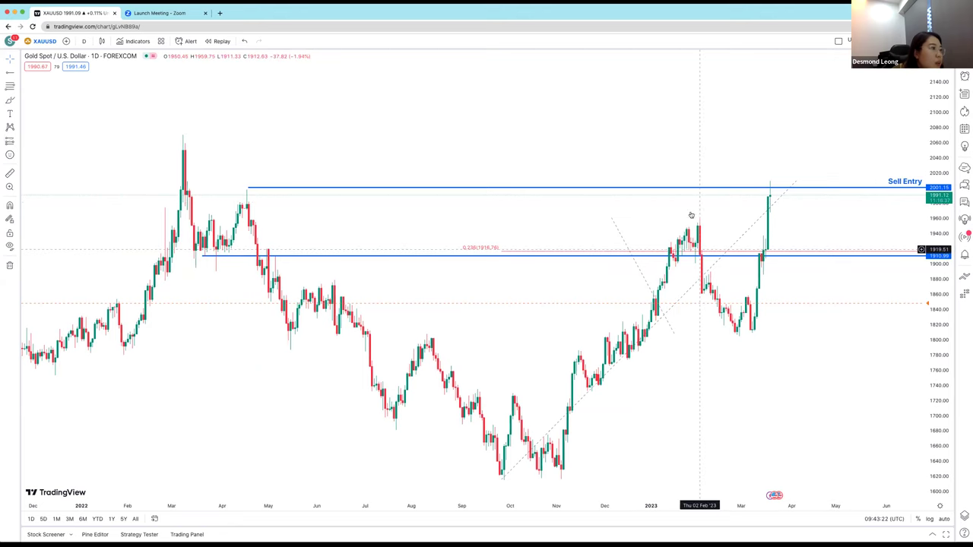
pyautogui.moveTo(353, 256); pyautogui.dragTo(849, 225)
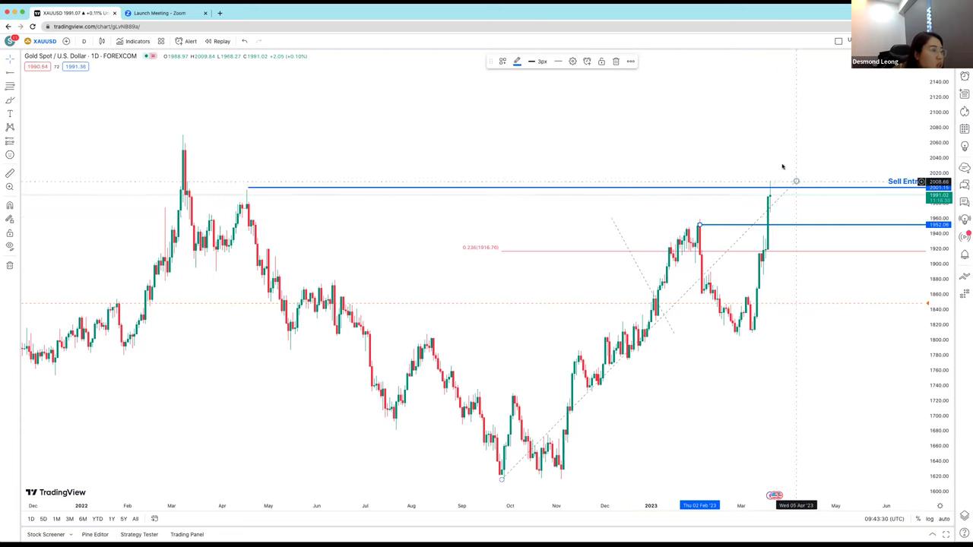
# Extend the upper end of the September 2022 Fib Retracement to about 2055, and delete that Fib Retracement.
pyautogui.moveTo(780, 157); pyautogui.dragTo(779, 148)
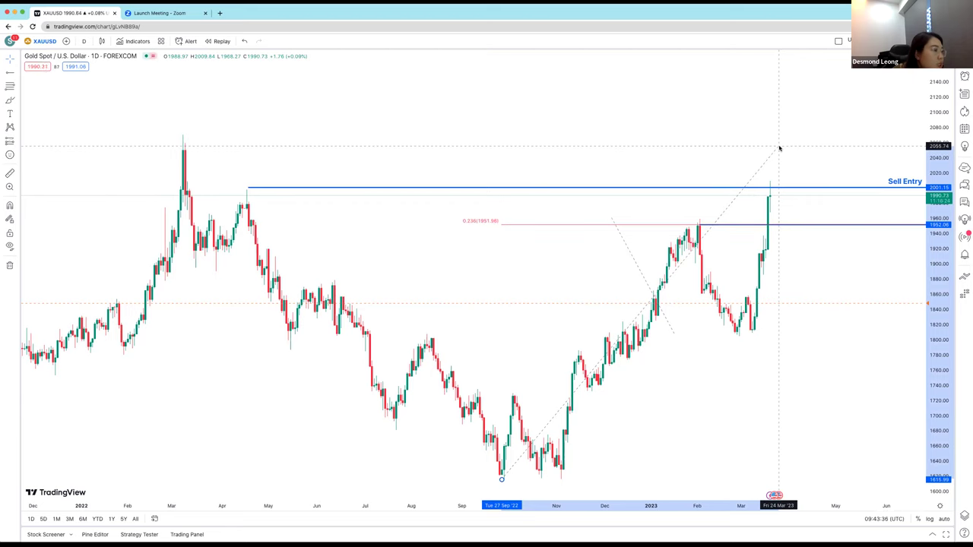
pyautogui.moveTo(779, 148); pyautogui.dragTo(779, 145)
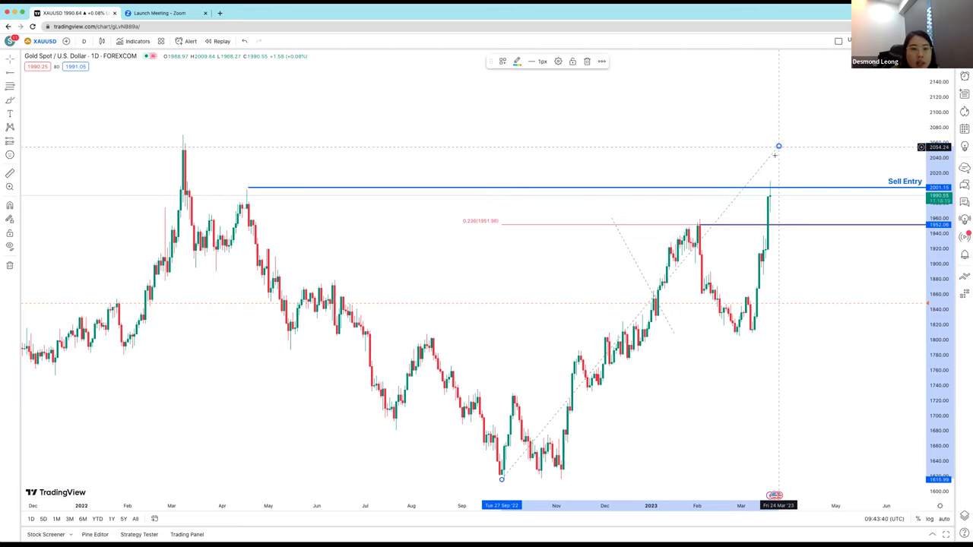
pyautogui.press('Delete')
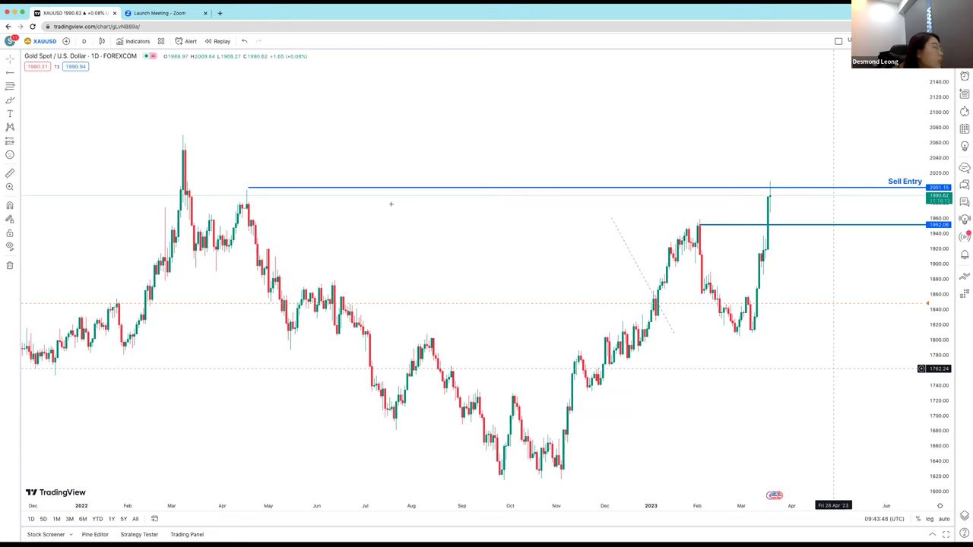
# Draw a Fib Retracement from the 28 February 2023 low at about 1805.82 up to the 17 March 2023 high at about 2009.16.
pyautogui.moveTo(833, 368); pyautogui.dragTo(686, 372)
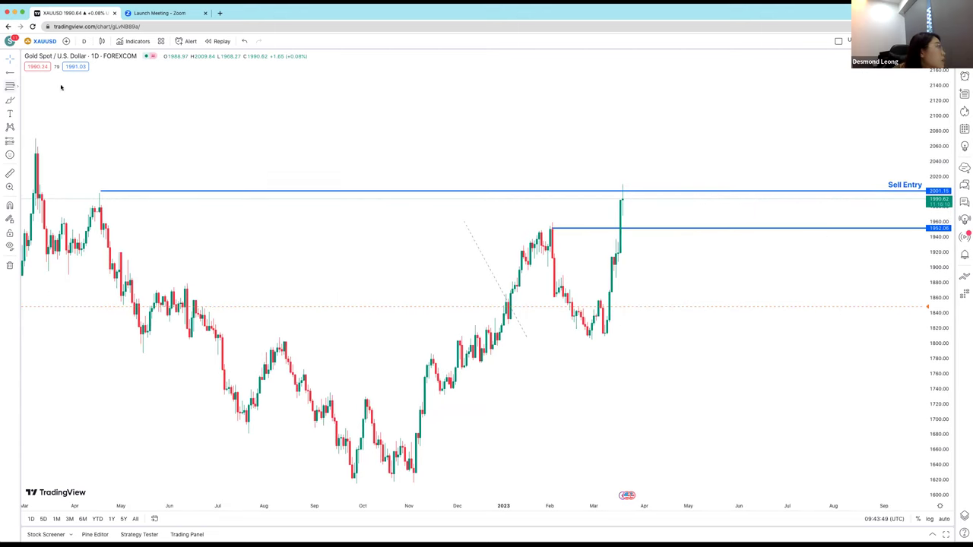
pyautogui.click(17, 86)
pyautogui.click(61, 85)
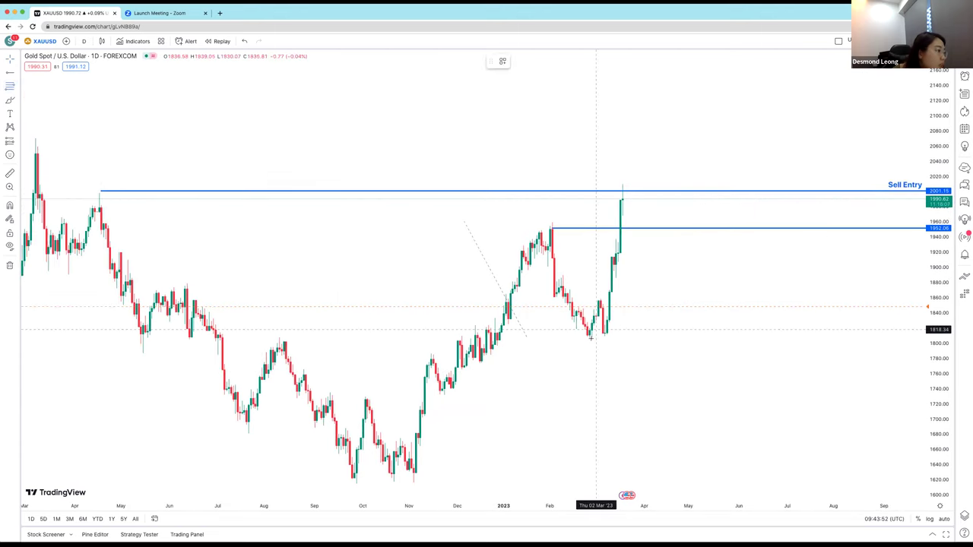
pyautogui.click(591, 339)
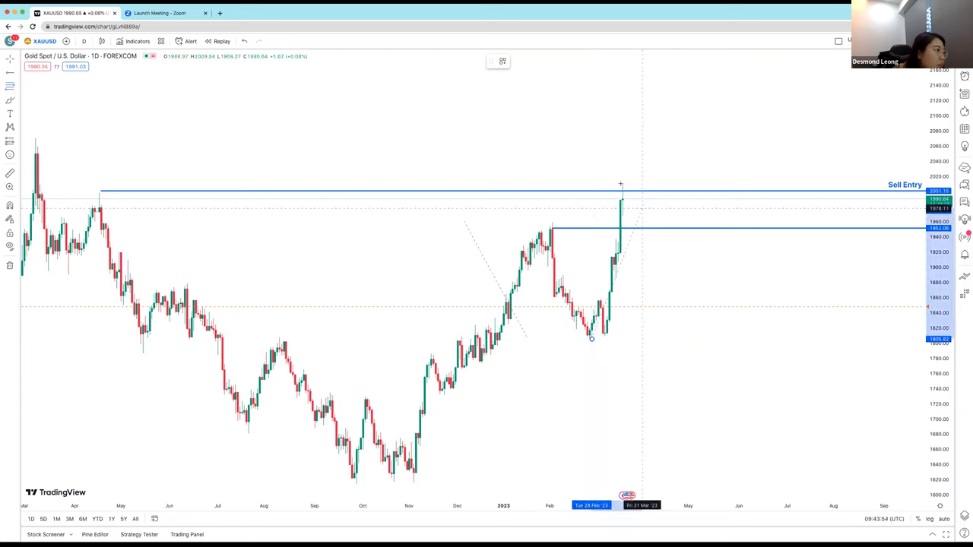
pyautogui.click(620, 184)
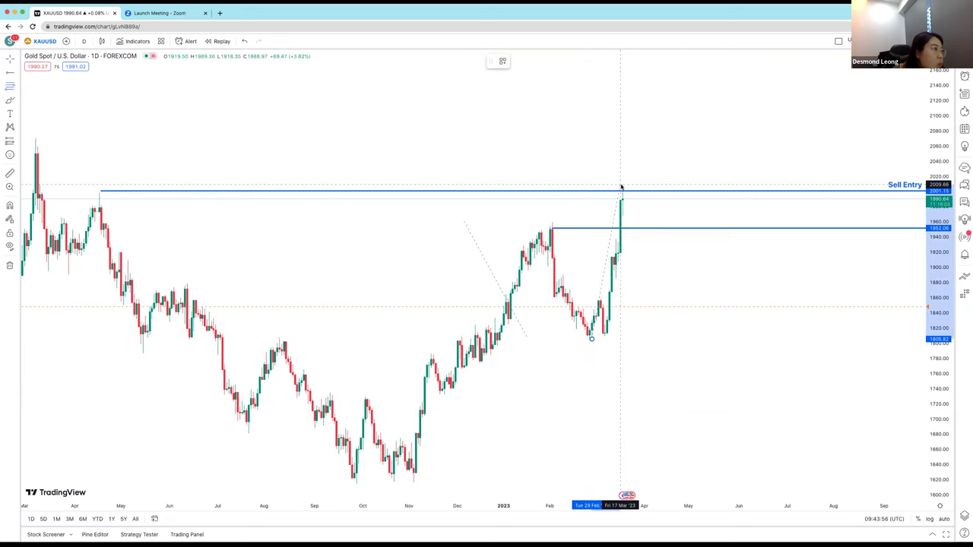
# Enable the 0.236 level of the new Fib Retracement.
pyautogui.doubleClick(613, 196)
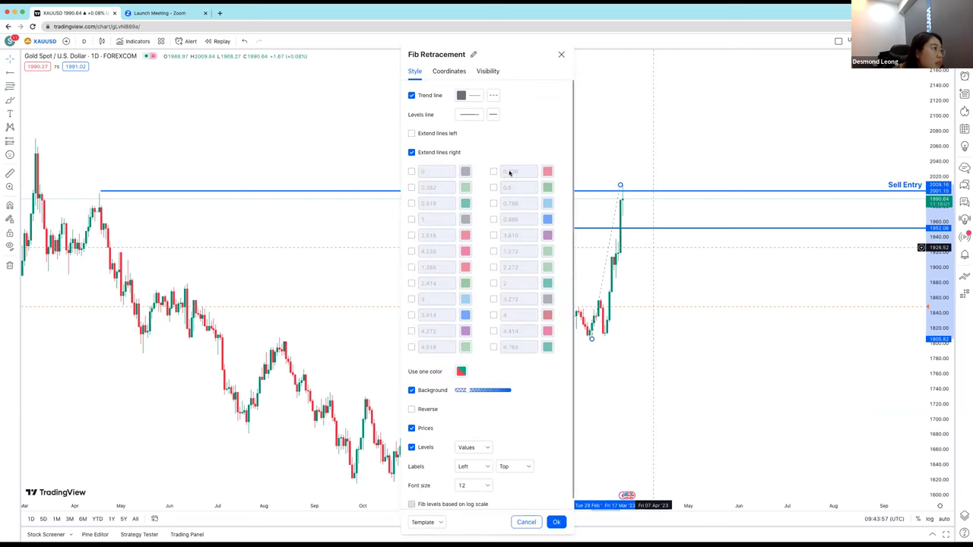
pyautogui.click(494, 172)
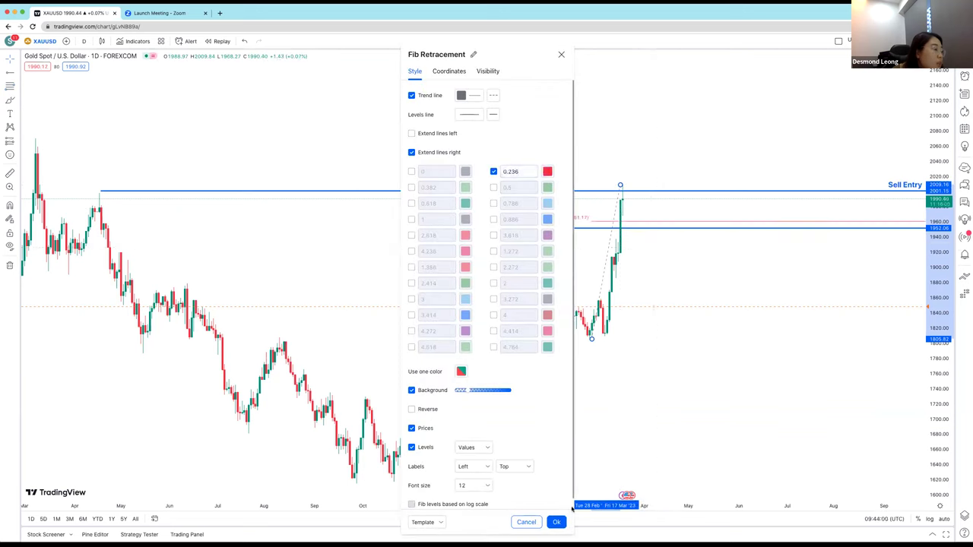
pyautogui.click(556, 522)
# Raise the lower horizontal ray to about 1960.08, near the 0.236 retracement level, starting at 3 February 2023.
pyautogui.moveTo(578, 227); pyautogui.dragTo(576, 221)
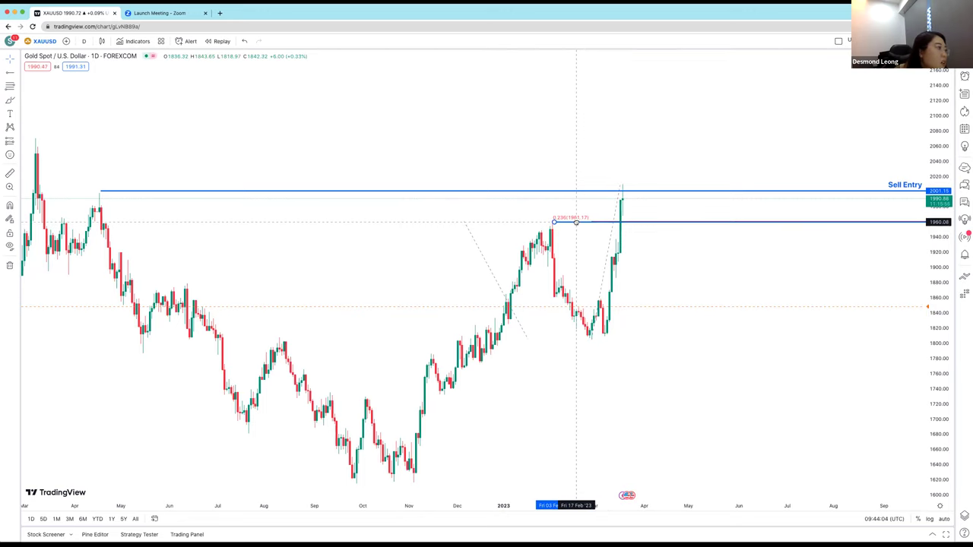
pyautogui.click(725, 256)
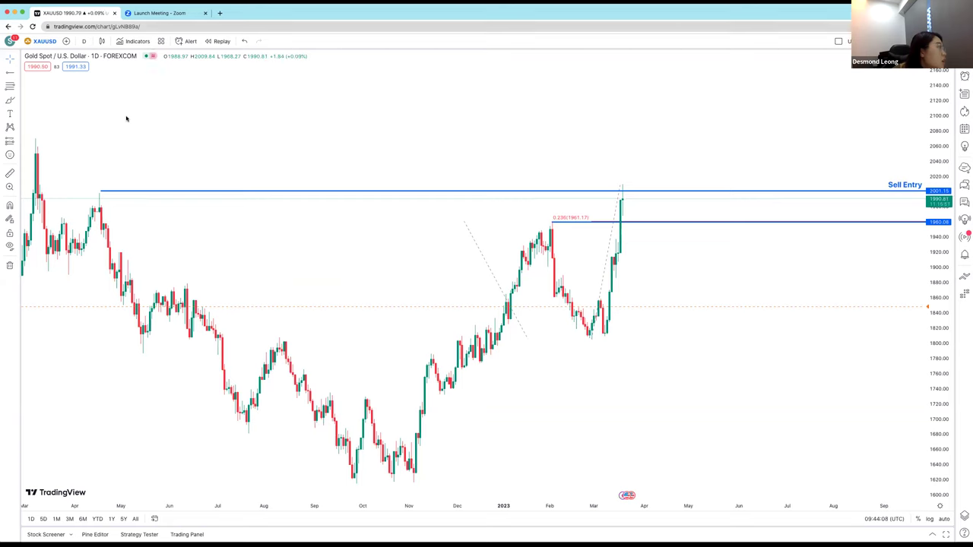
# Examine the recent rally against the Sell Entry and lower horizontal rays on the 4-hour and 1-hour intervals.
pyautogui.click(83, 41)
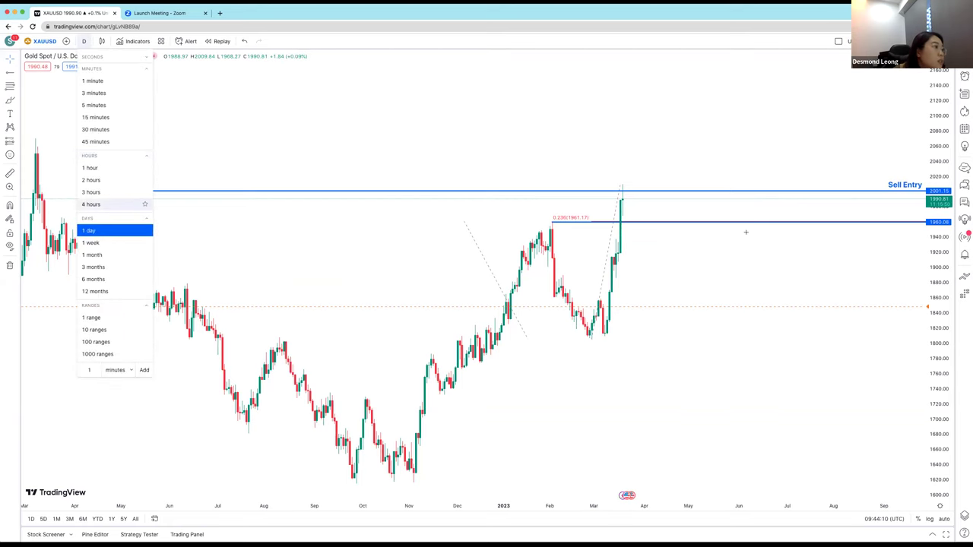
pyautogui.click(92, 204)
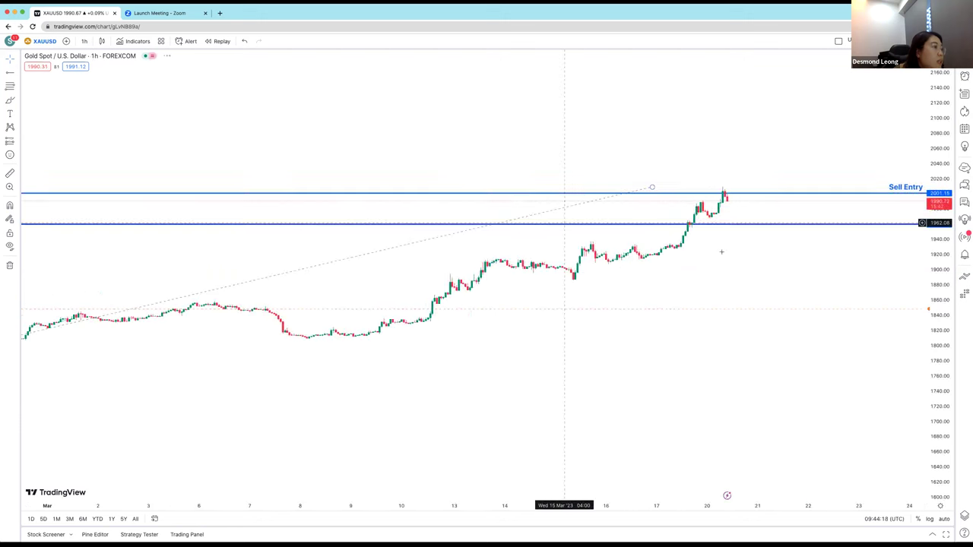
pyautogui.scroll(-2, 753, 198)
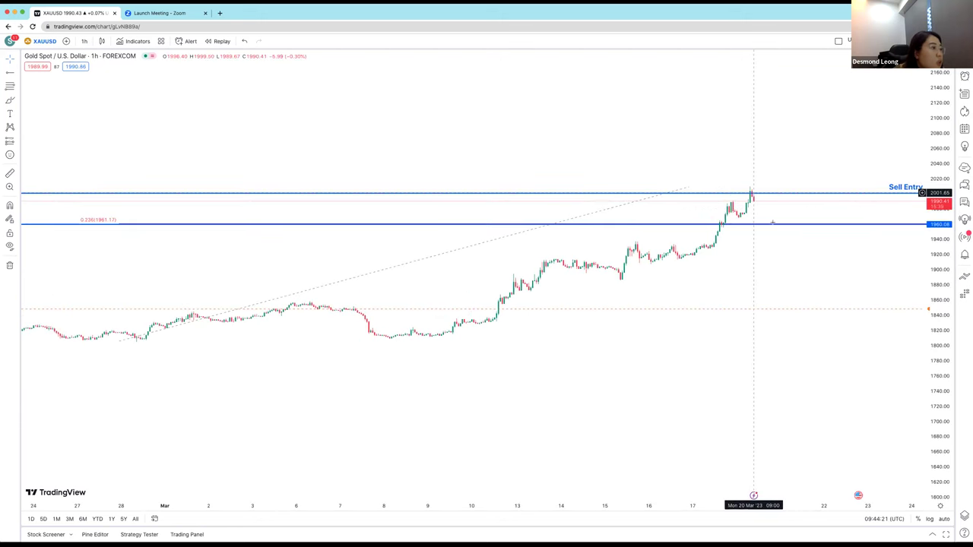
pyautogui.click(773, 222)
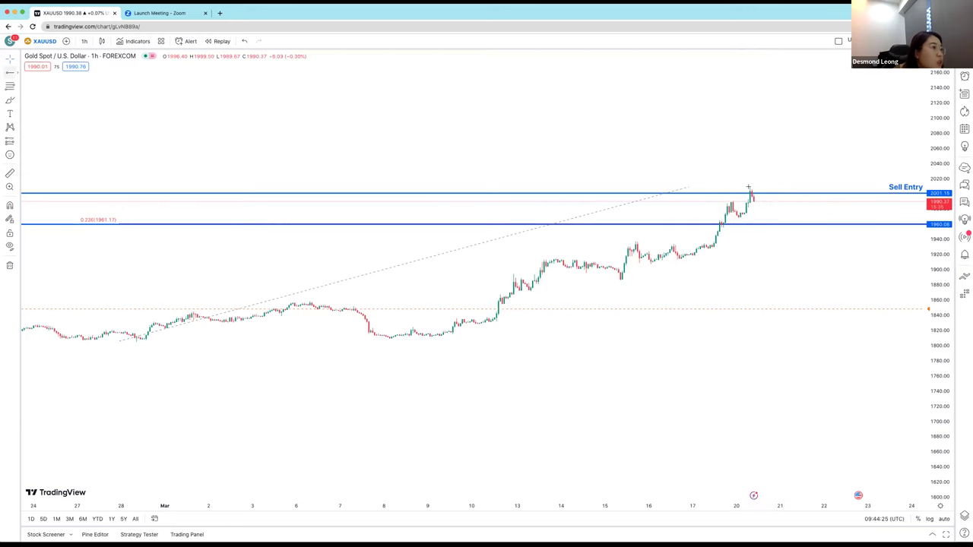
pyautogui.click(17, 73)
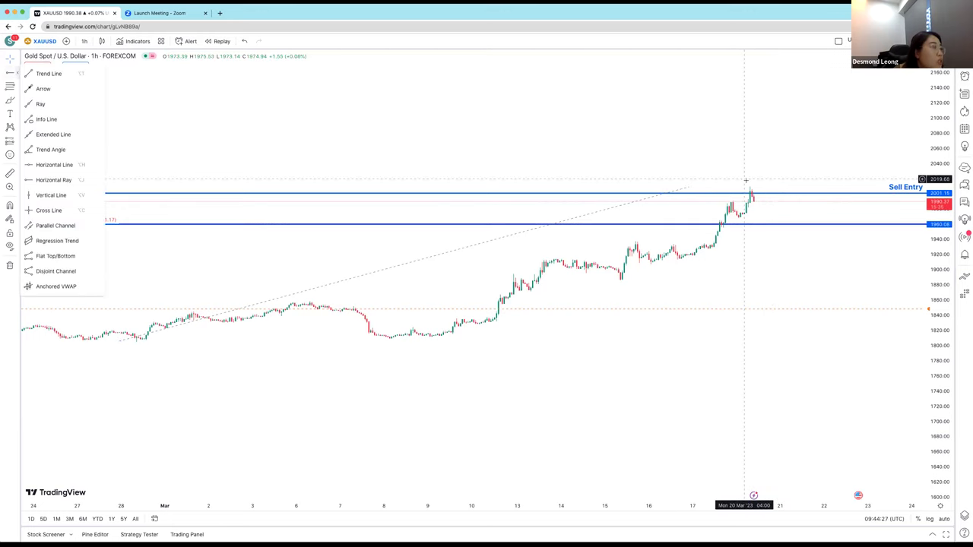
pyautogui.click(245, 41)
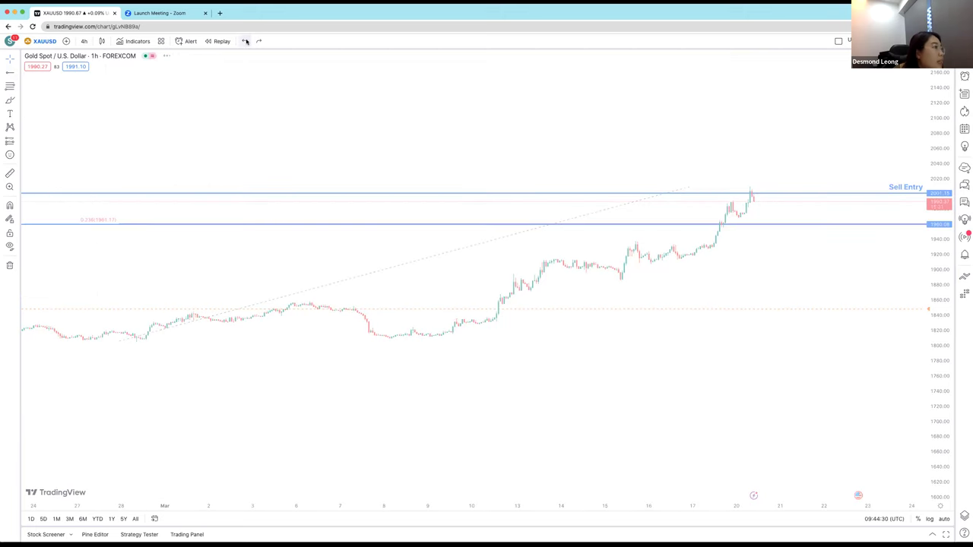
pyautogui.click(244, 41)
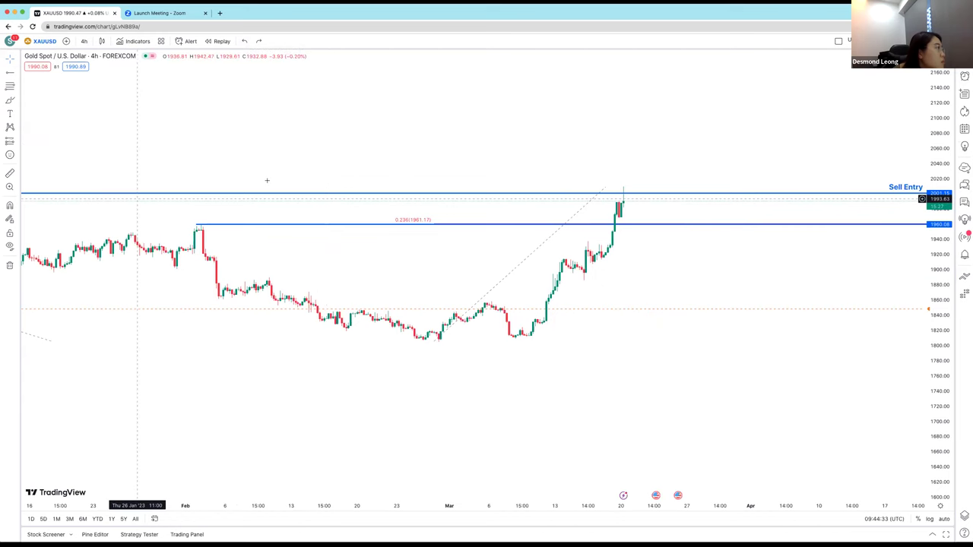
pyautogui.scroll(-2, 430, 198)
pyautogui.scroll(-3, 442, 210)
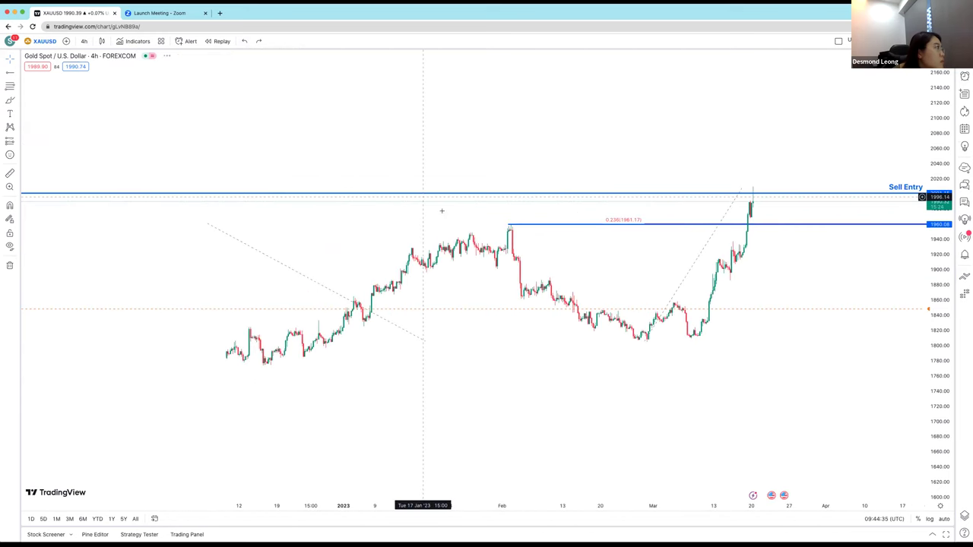
# Return the XAUUSD chart to the 1 day interval.
pyautogui.click(83, 41)
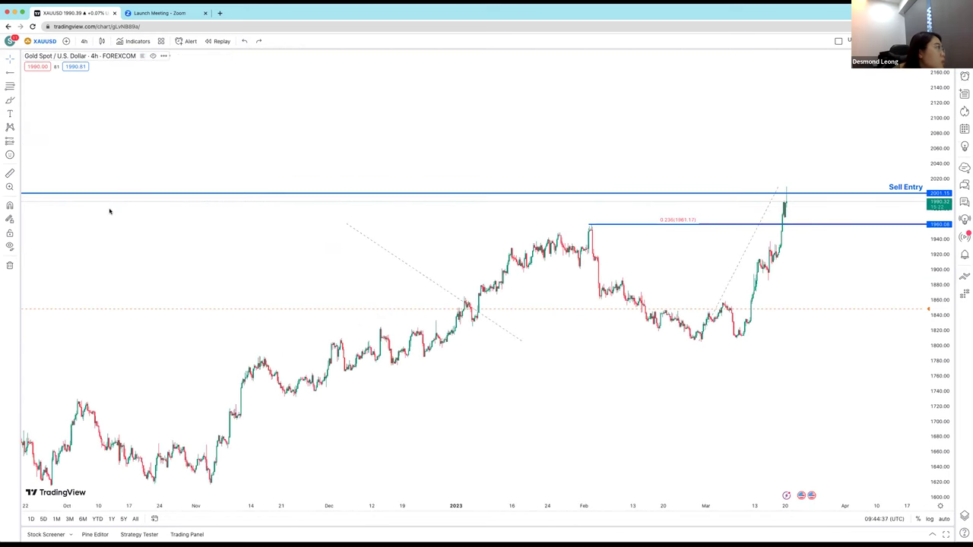
pyautogui.click(91, 231)
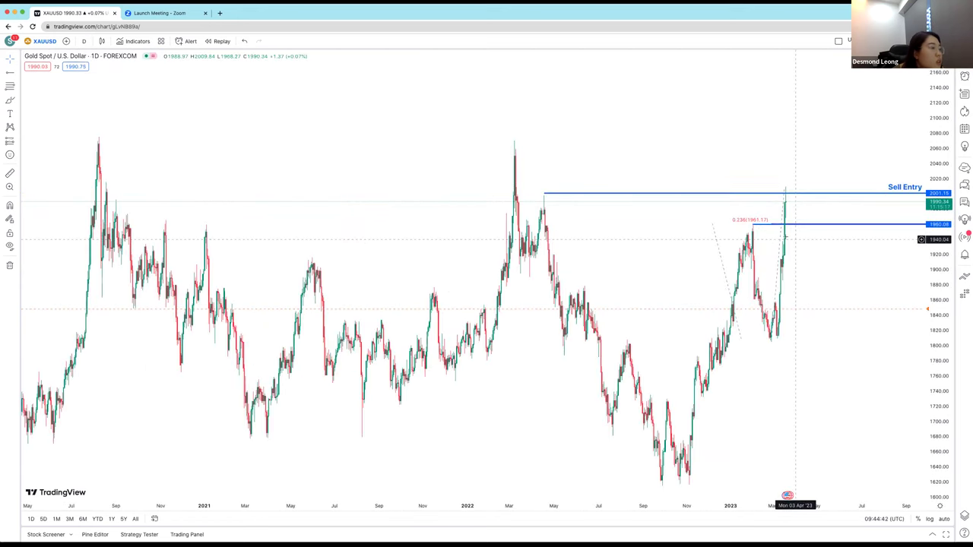
pyautogui.scroll(3, 666, 253)
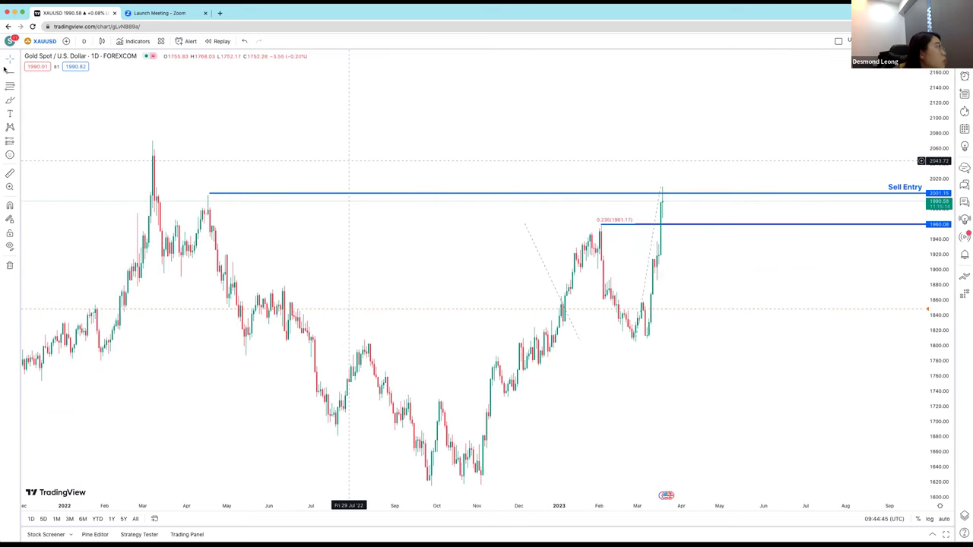
# Enable the 1.272 and 1.386 levels of the Fib Retracement spanning December 2022 to January 2023.
pyautogui.click(538, 254)
pyautogui.doubleClick(527, 237)
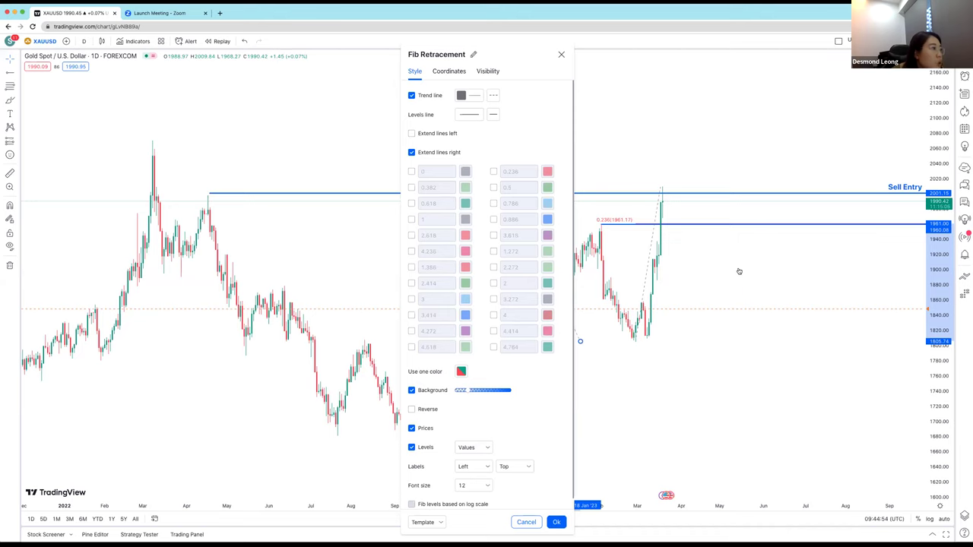
pyautogui.press('Escape')
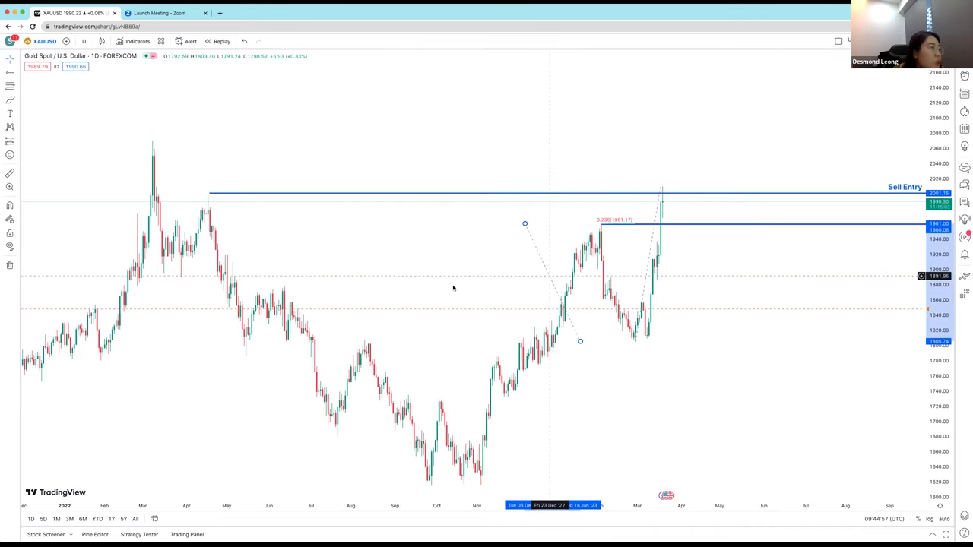
pyautogui.doubleClick(472, 213)
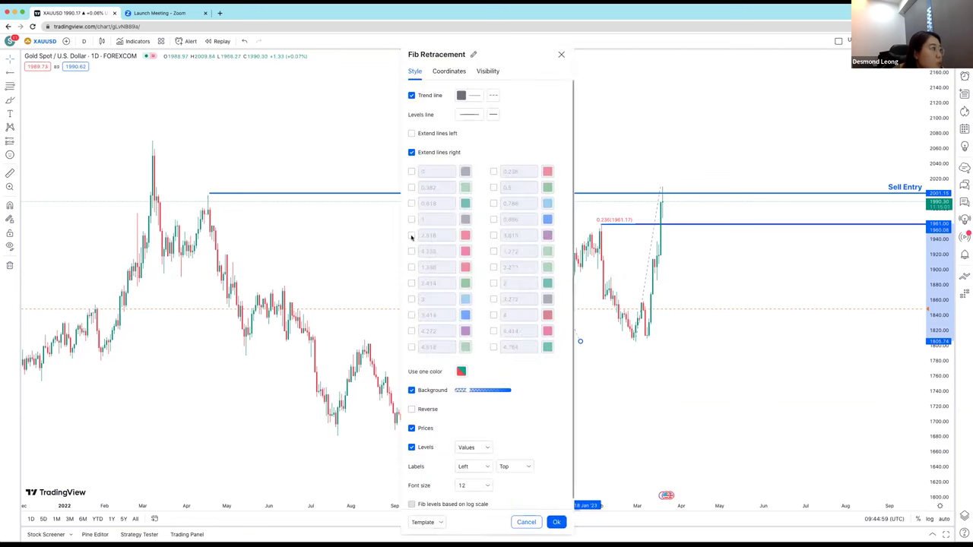
pyautogui.click(494, 252)
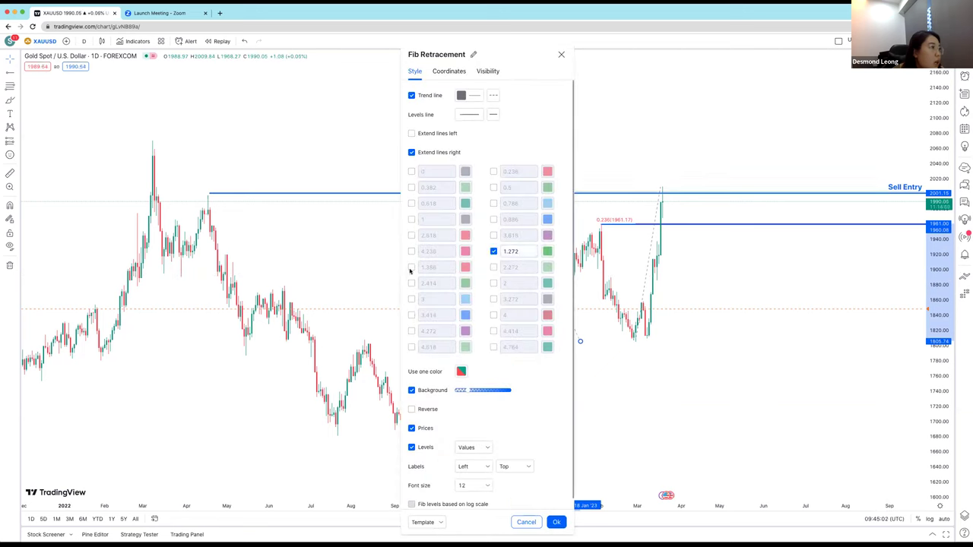
pyautogui.click(411, 267)
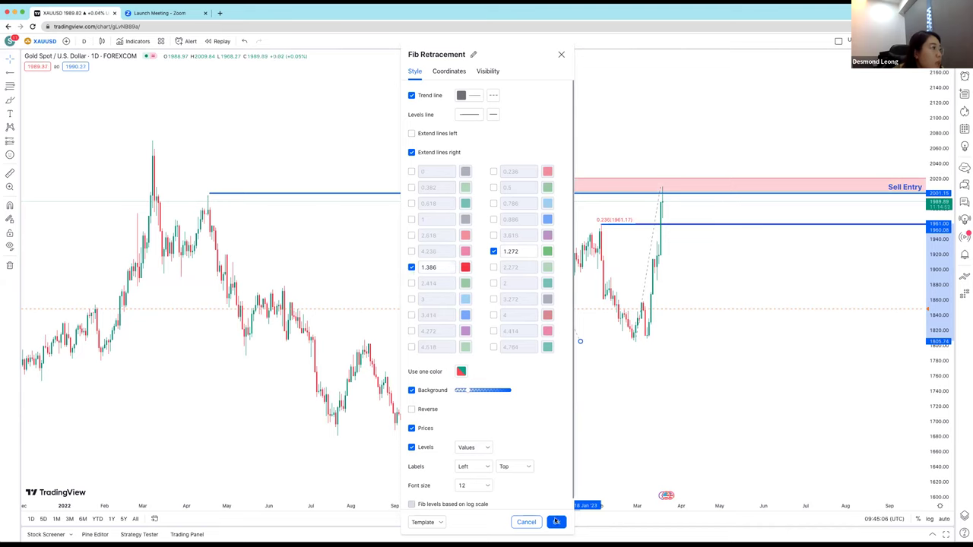
pyautogui.click(555, 522)
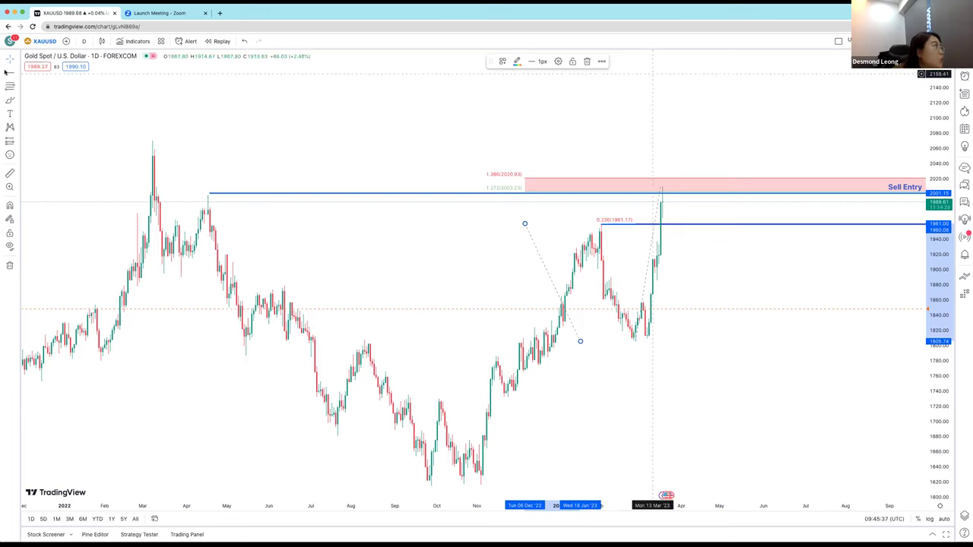
# Place a horizontal ray at about 2024.19 from 28 November 2022, near the 1.386 level, and apply the Stop Loss template to it.
pyautogui.click(513, 177)
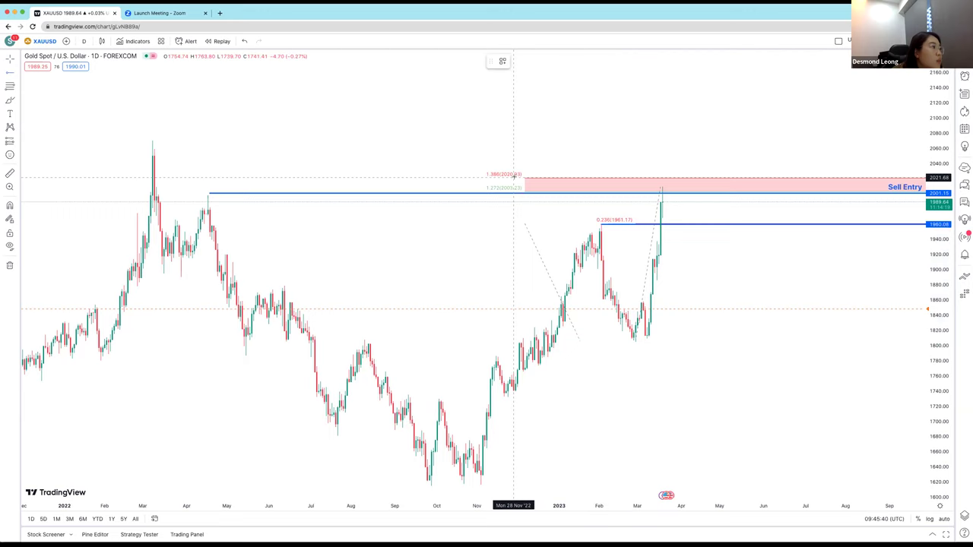
pyautogui.click(514, 175)
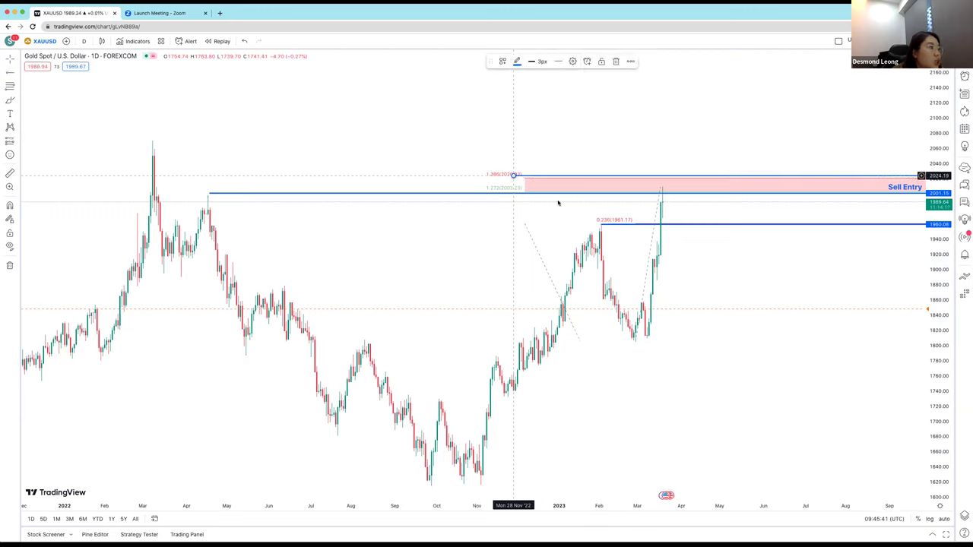
pyautogui.rightClick(514, 177)
pyautogui.moveTo(540, 201)
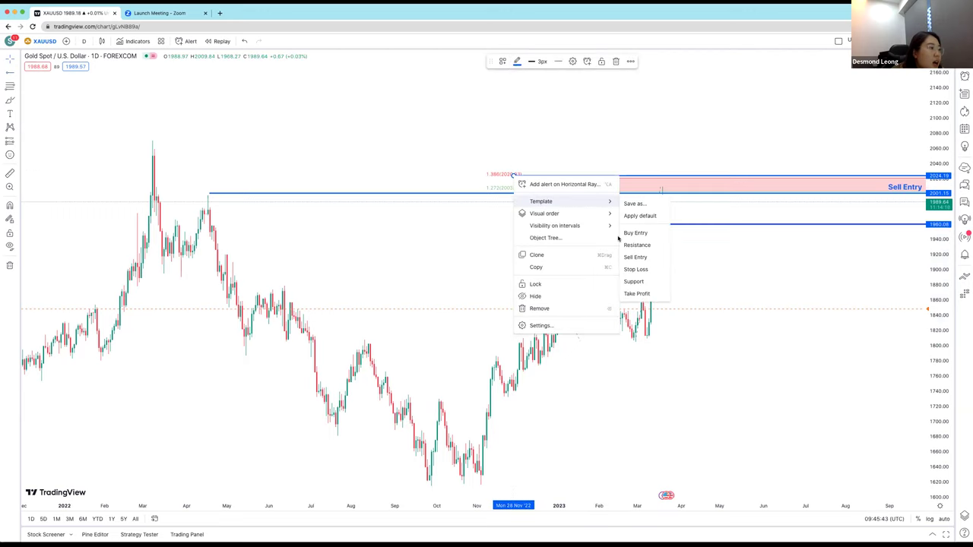
pyautogui.click(651, 270)
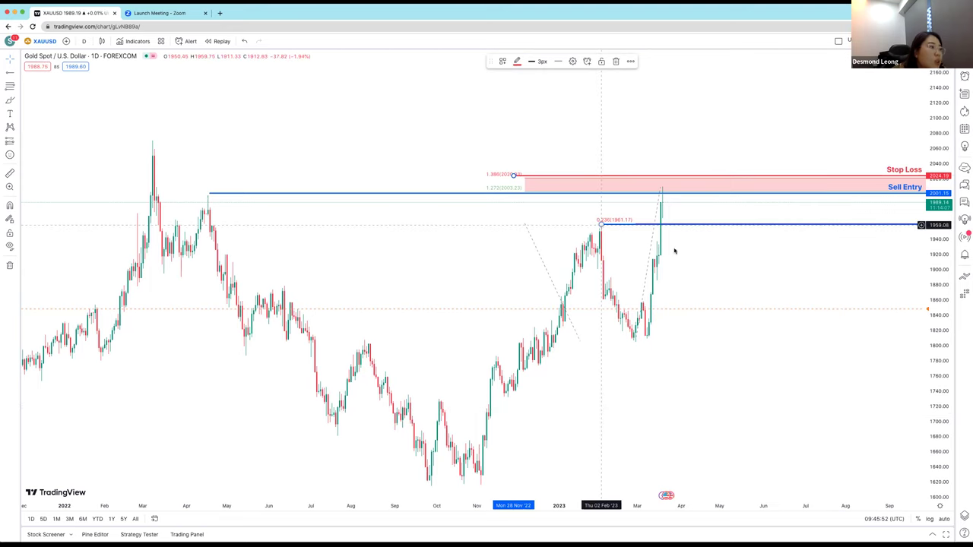
# Apply the Take Profit template to the lower horizontal ray near the 0.236 retracement level.
pyautogui.rightClick(602, 225)
pyautogui.moveTo(653, 251)
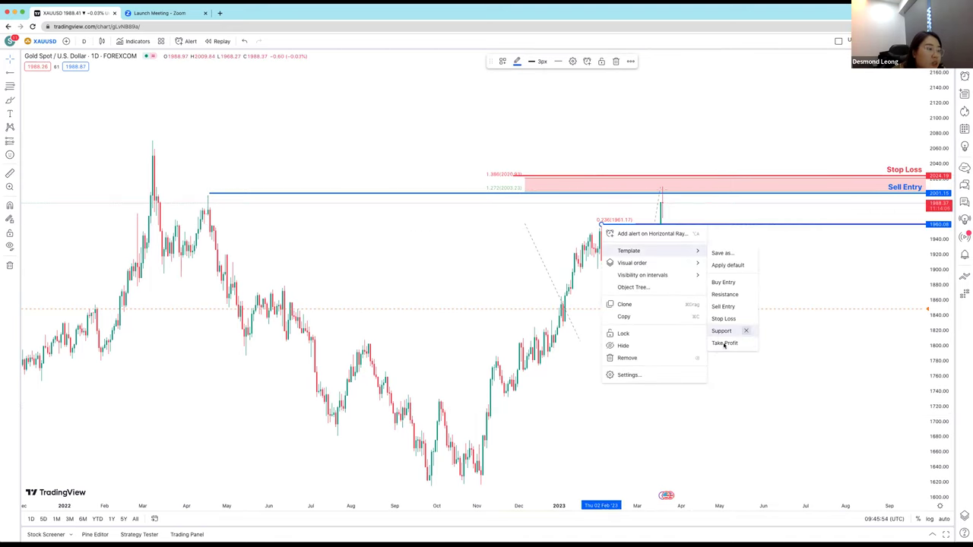
pyautogui.click(724, 342)
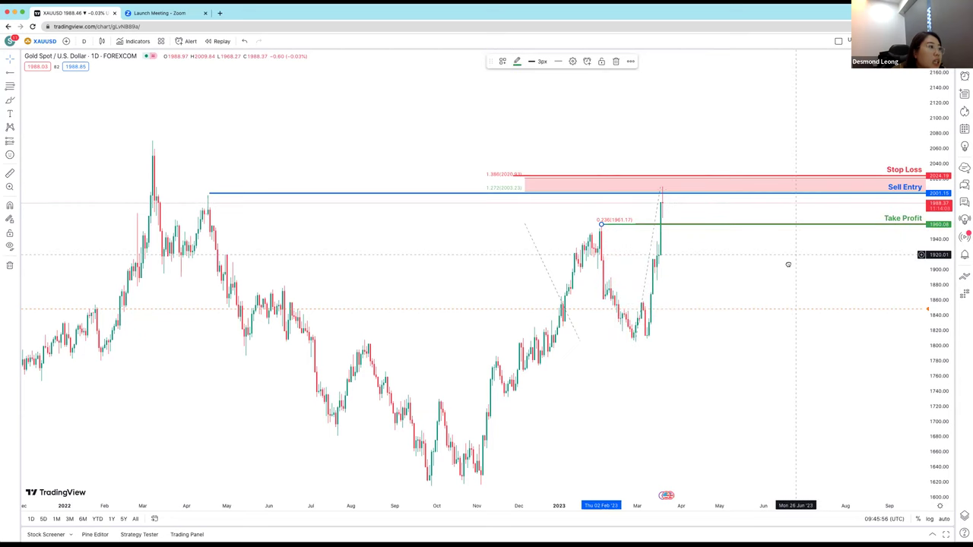
# Lower the Sell Entry ray to about 2000.15, starting at 18 April 2022.
pyautogui.moveTo(449, 94); pyautogui.dragTo(452, 99)
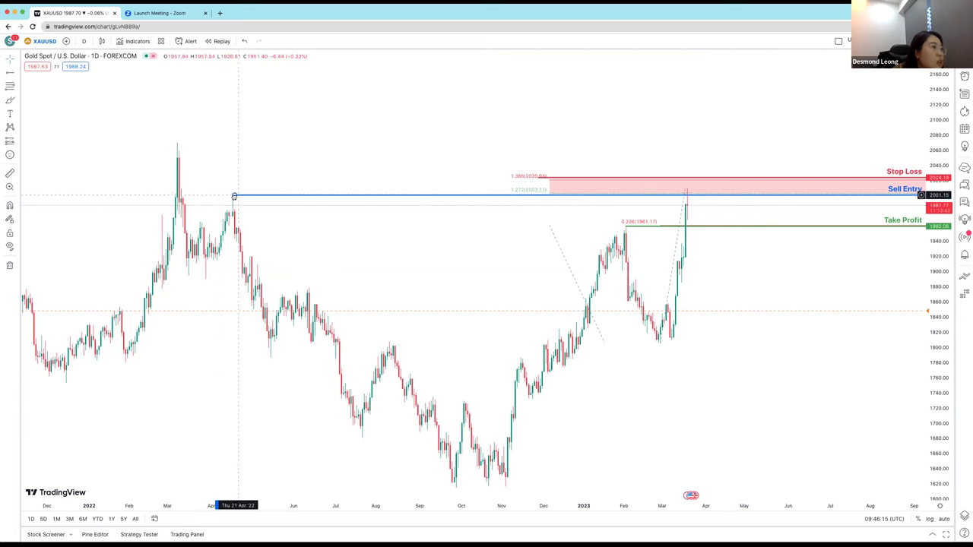
pyautogui.moveTo(234, 196); pyautogui.dragTo(233, 196)
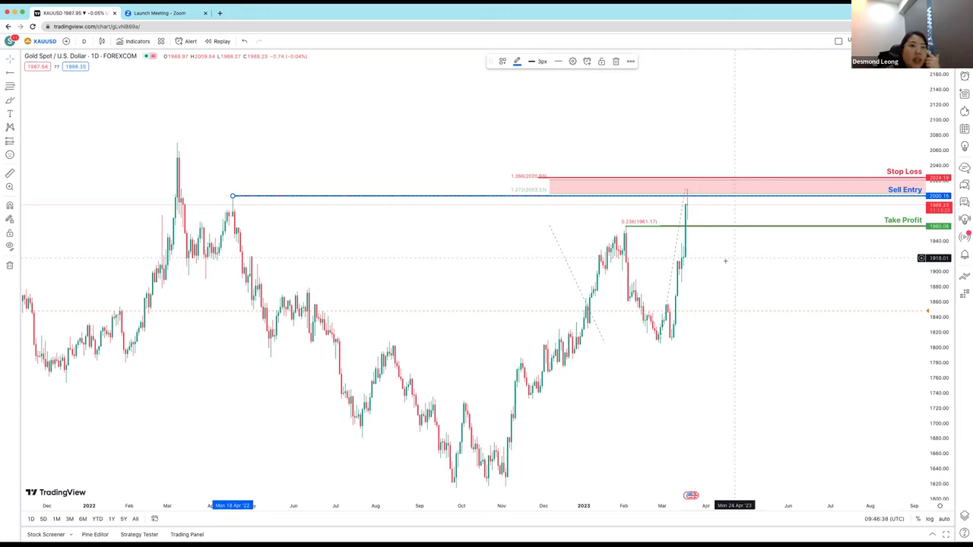
# Sketch a freehand arrow from the latest candle at the Sell Entry line down to the Take Profit line.
pyautogui.click(13, 112)
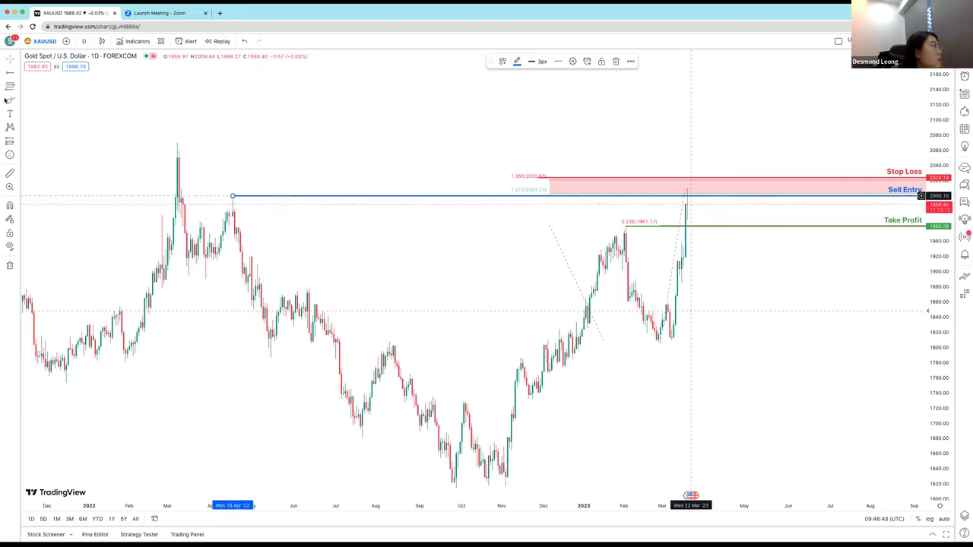
pyautogui.click(686, 196)
pyautogui.moveTo(703, 210)
pyautogui.mouseDown()
pyautogui.moveTo(719, 226)
pyautogui.moveTo(722, 216)
pyautogui.mouseUp()
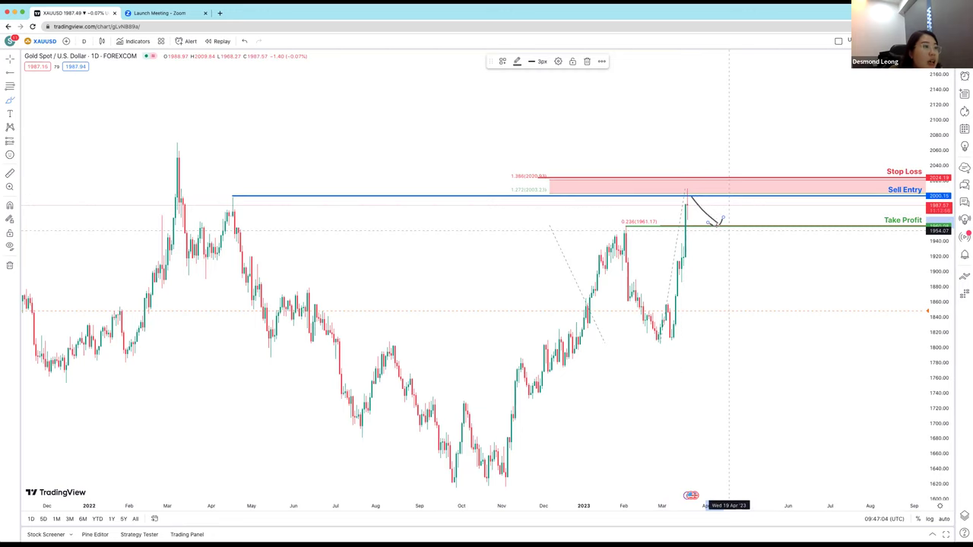
# Add a Short Position from mid-April 2023 with its entry at about 2001, target at about 1961 and stop at about 2023.
pyautogui.click(19, 143)
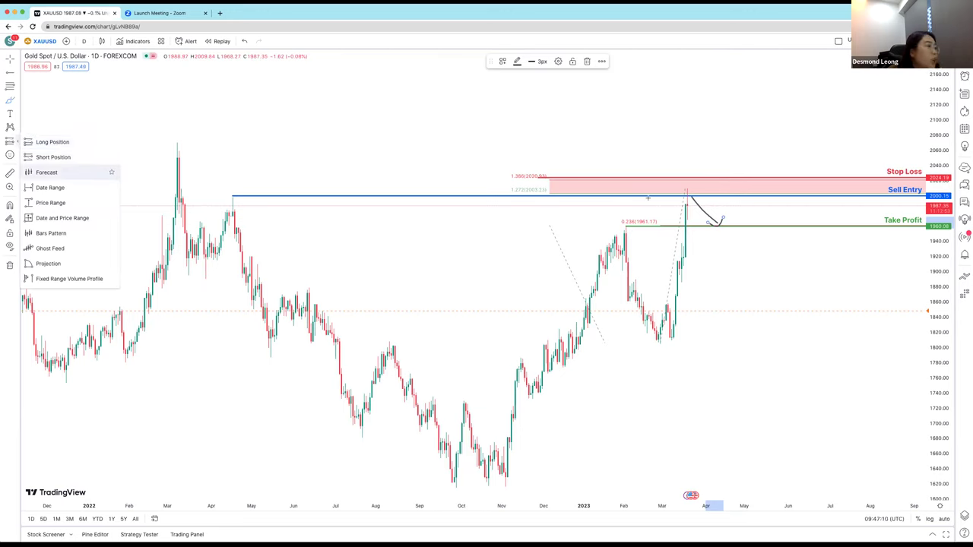
pyautogui.click(47, 171)
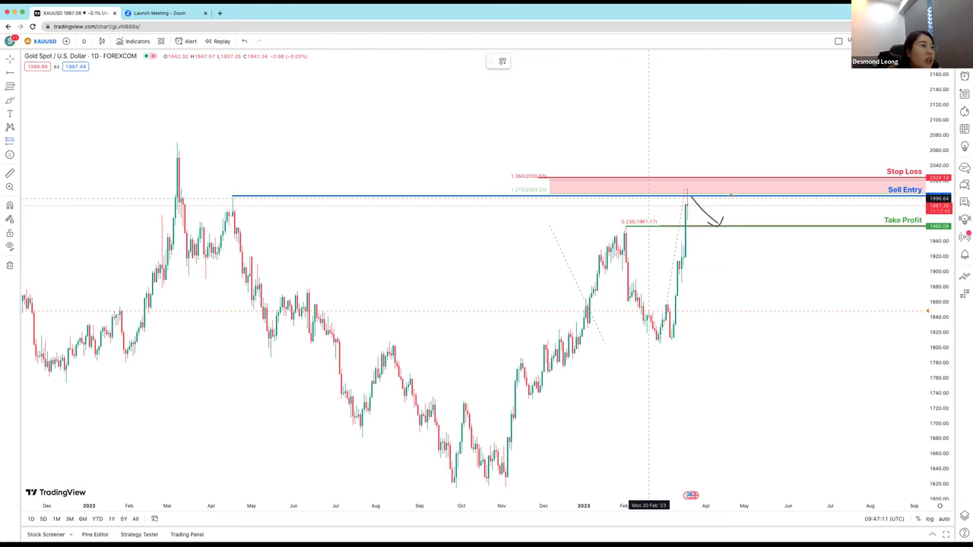
pyautogui.click(730, 196)
pyautogui.moveTo(727, 226); pyautogui.dragTo(728, 226)
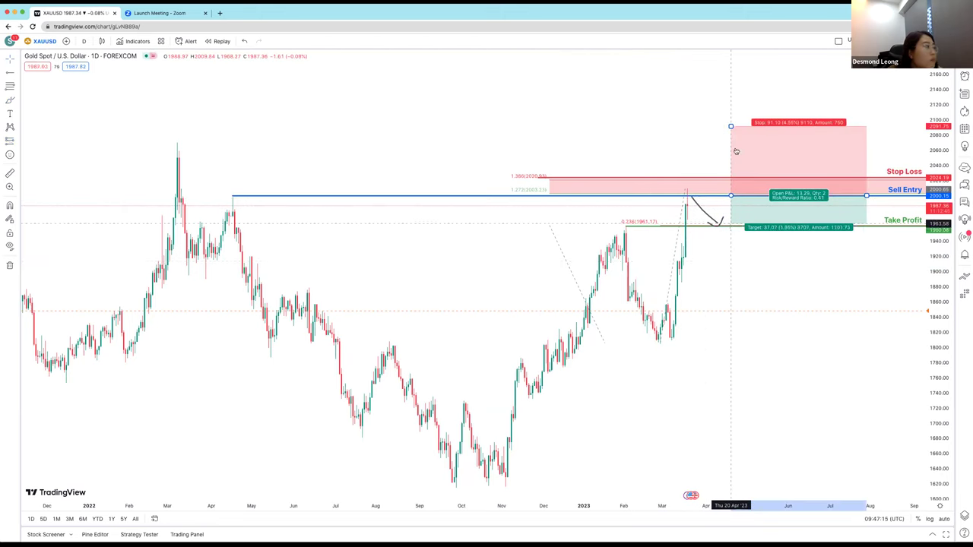
pyautogui.moveTo(730, 126); pyautogui.dragTo(726, 198)
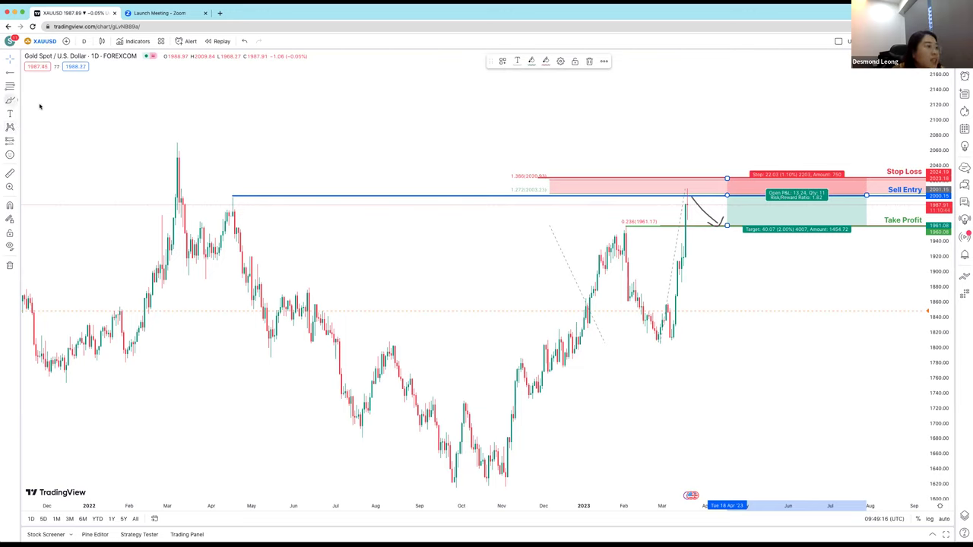
# Sketch a freehand price path from the February 2023 high down, up to Sell Entry and down again, and undo the strokes.
pyautogui.click(621, 247)
pyautogui.moveTo(625, 228)
pyautogui.mouseDown()
pyautogui.moveTo(652, 311)
pyautogui.moveTo(720, 193)
pyautogui.mouseUp()
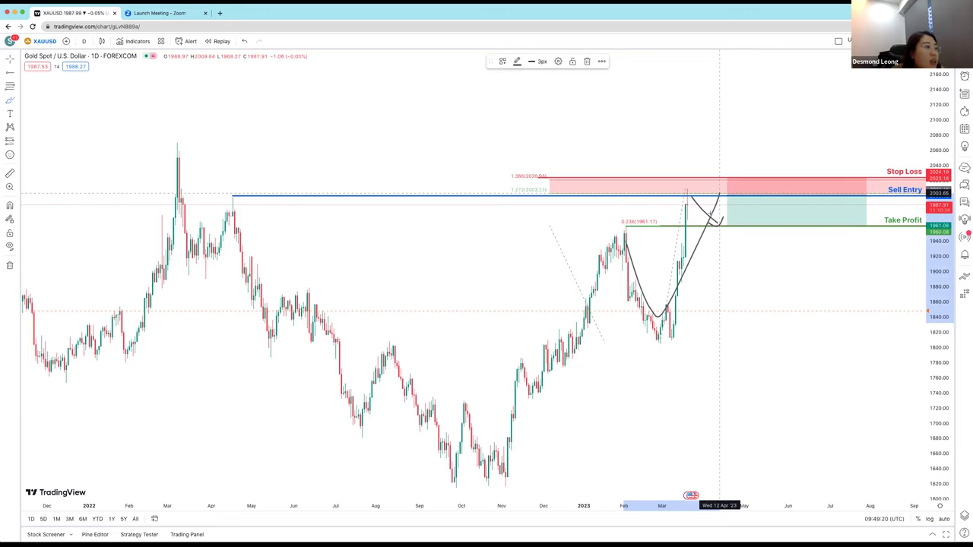
pyautogui.click(743, 224)
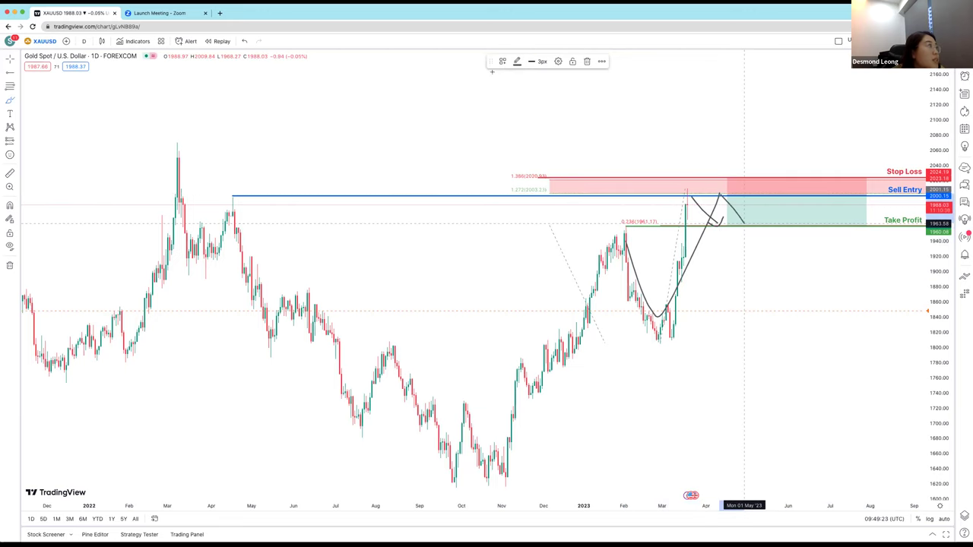
pyautogui.click(244, 41)
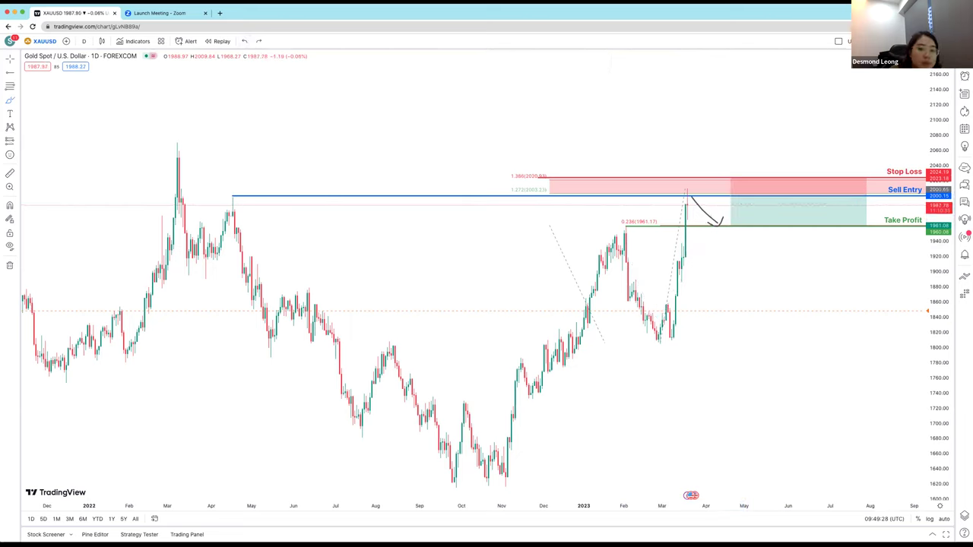
# Circle the latest candle's high at the Sell Entry line with a freehand stroke.
pyautogui.click(684, 196)
pyautogui.moveTo(686, 193); pyautogui.dragTo(691, 189)
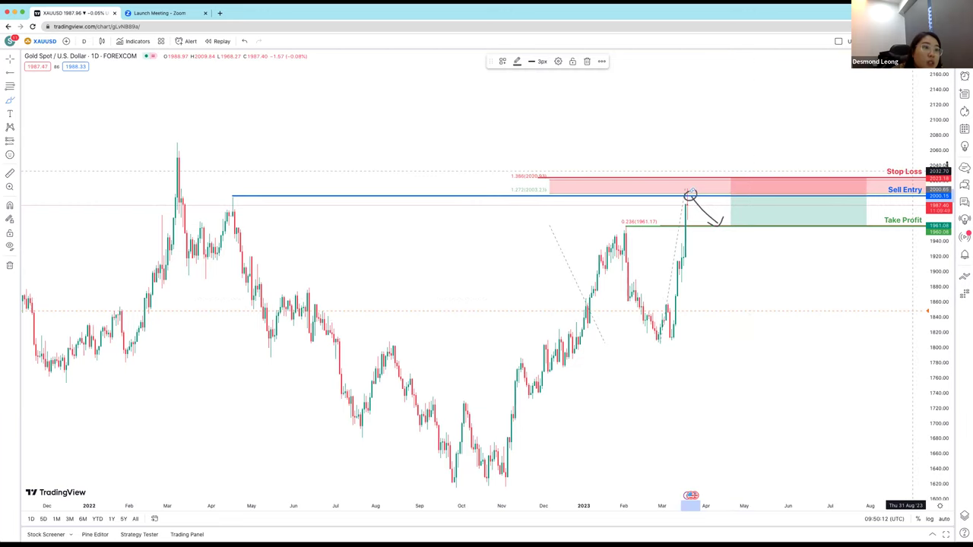
# Sketch freehand swings over the October–November 2022 low and the July–September 2022 high, undoing a stray line across the chart.
pyautogui.moveTo(939, 152); pyautogui.dragTo(940, 167)
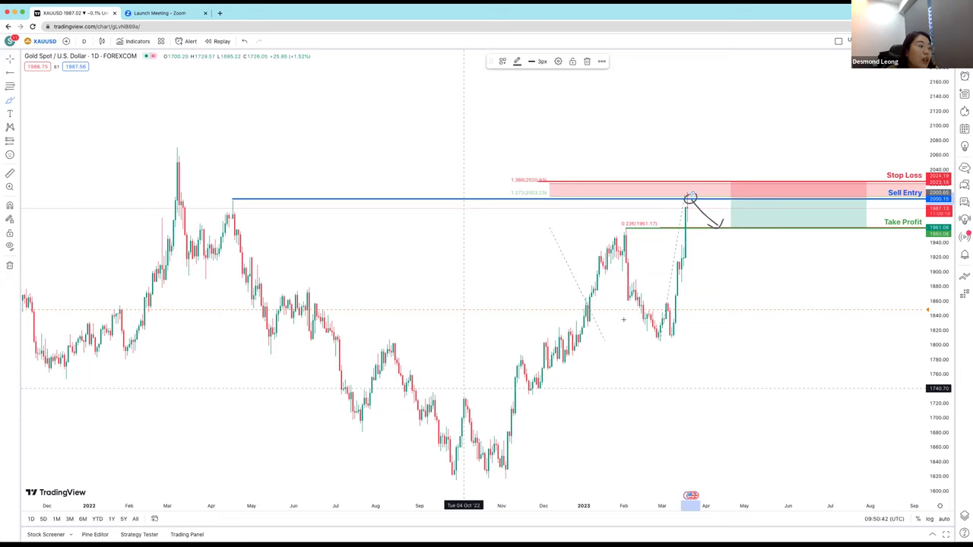
pyautogui.moveTo(480, 343); pyautogui.dragTo(630, 319)
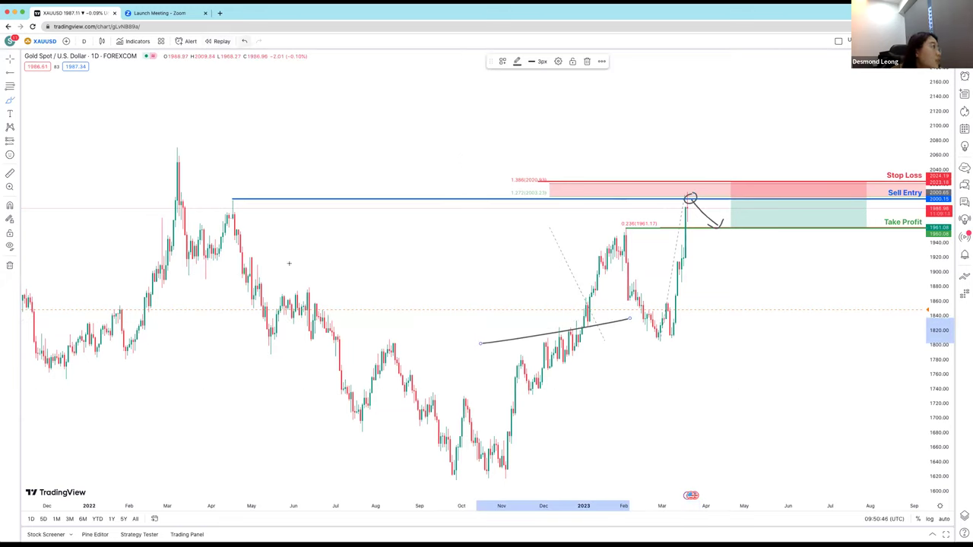
pyautogui.hotkey('ctrl', 'z')
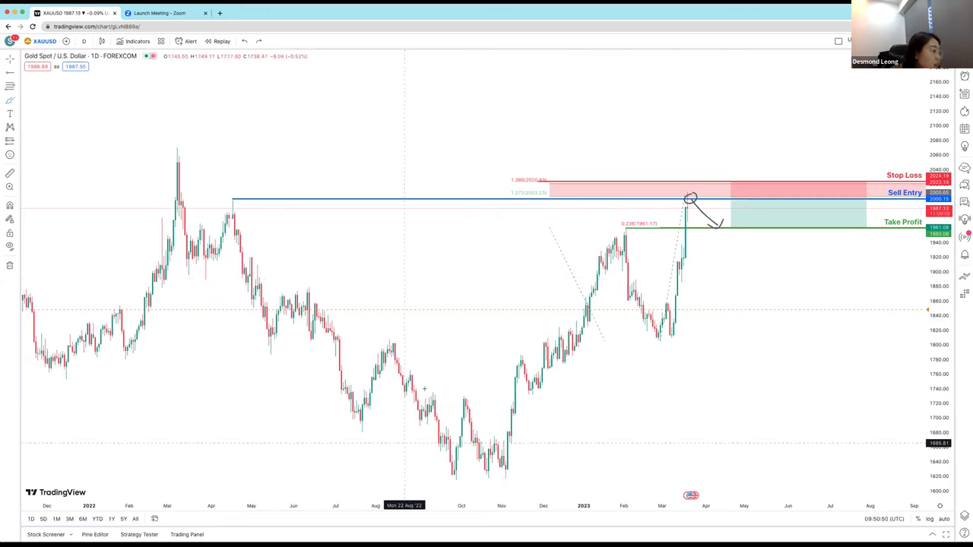
pyautogui.moveTo(463, 399)
pyautogui.mouseDown()
pyautogui.moveTo(507, 468)
pyautogui.moveTo(531, 375)
pyautogui.moveTo(542, 389)
pyautogui.mouseUp()
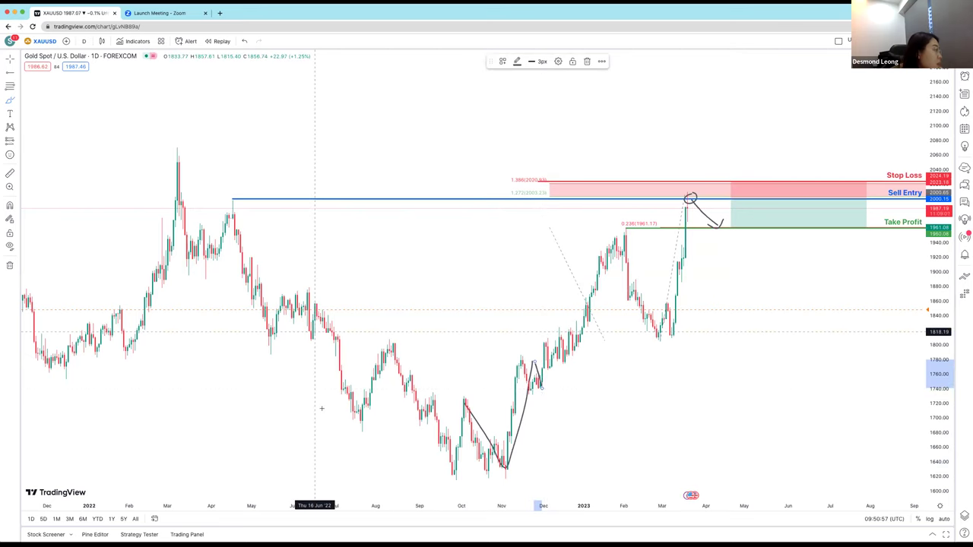
pyautogui.moveTo(346, 422)
pyautogui.mouseDown()
pyautogui.moveTo(359, 388)
pyautogui.moveTo(393, 366)
pyautogui.moveTo(419, 439)
pyautogui.moveTo(453, 476)
pyautogui.mouseUp()
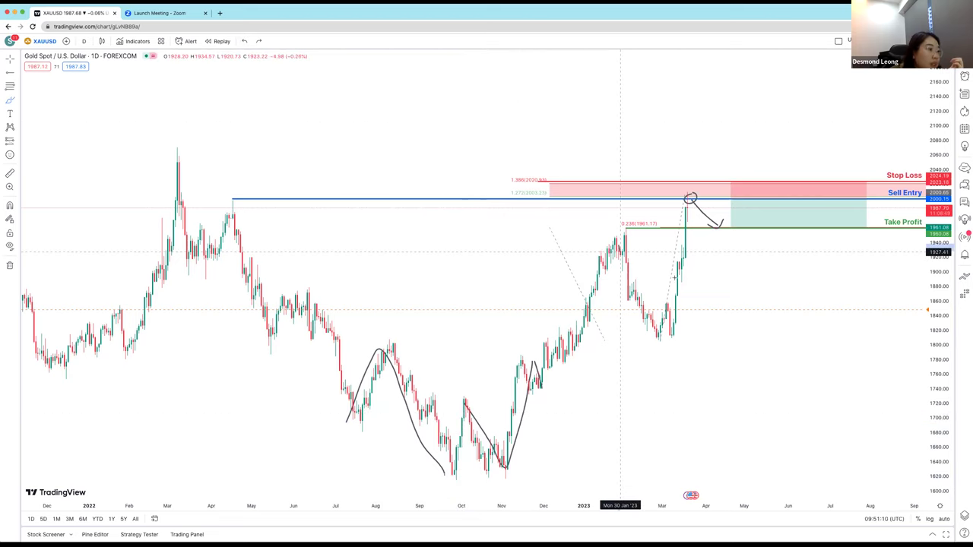
# Sketch a freehand path from the February 2023 high down, up to Sell Entry and towards Take Profit; undo it and the July–September stroke.
pyautogui.moveTo(625, 238); pyautogui.dragTo(690, 200)
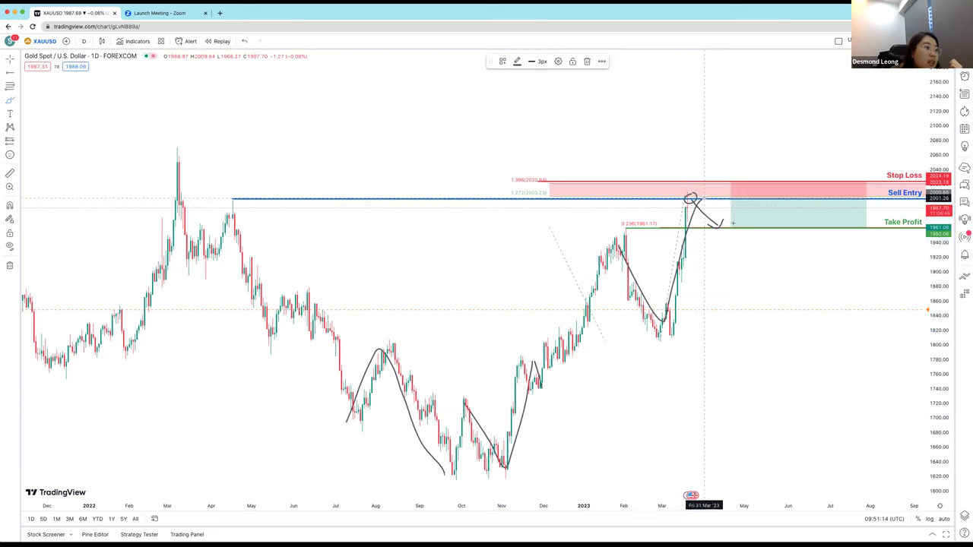
pyautogui.moveTo(703, 199); pyautogui.dragTo(732, 224)
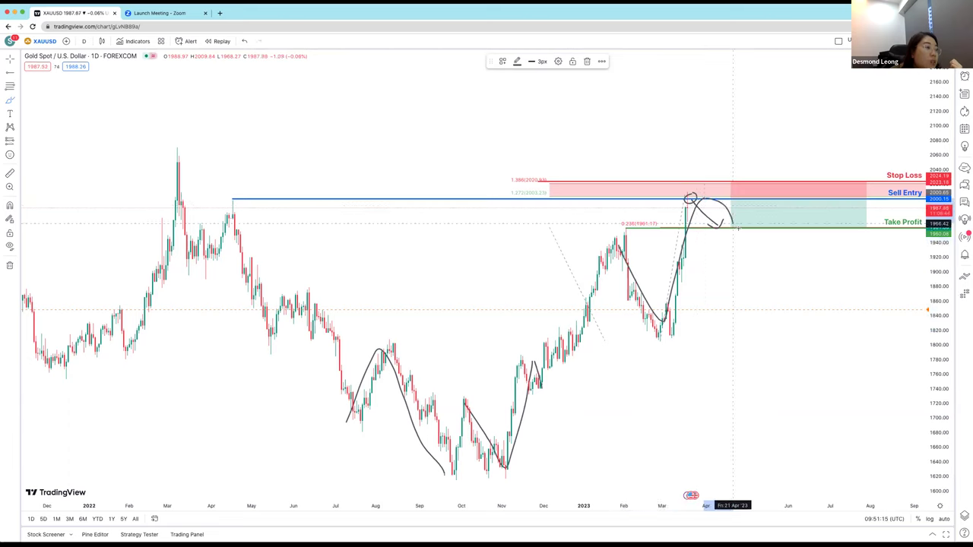
pyautogui.click(244, 41)
pyautogui.click(244, 41)
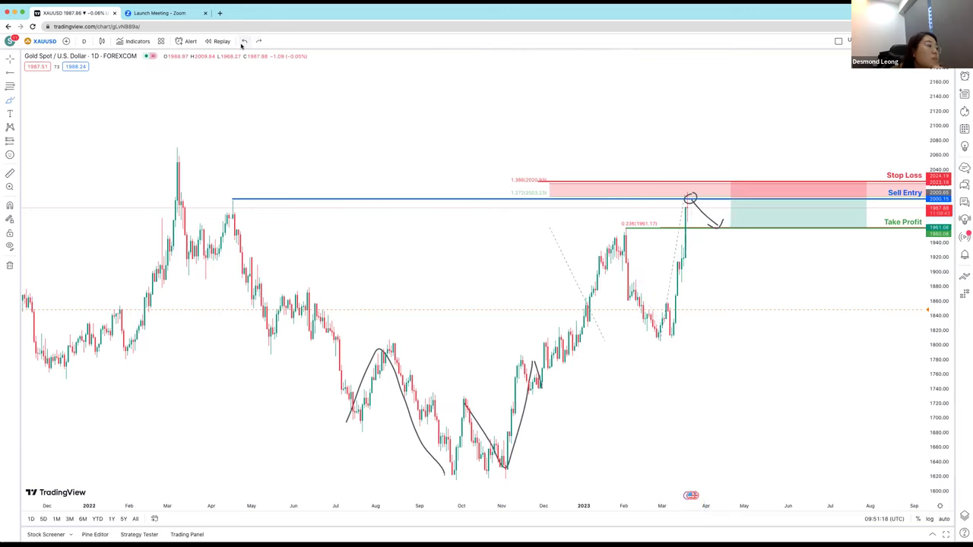
pyautogui.click(244, 41)
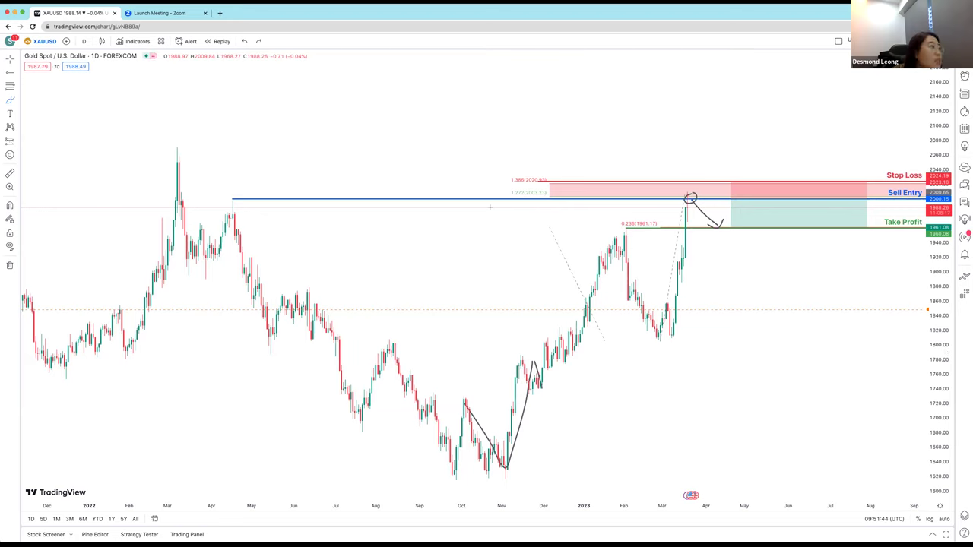
# Circle the 1.272 Fib level label freehand, and sketch and undo a short stroke at the latest candle.
pyautogui.moveTo(512, 190)
pyautogui.mouseDown()
pyautogui.moveTo(501, 197)
pyautogui.moveTo(515, 203)
pyautogui.moveTo(513, 190)
pyautogui.mouseUp()
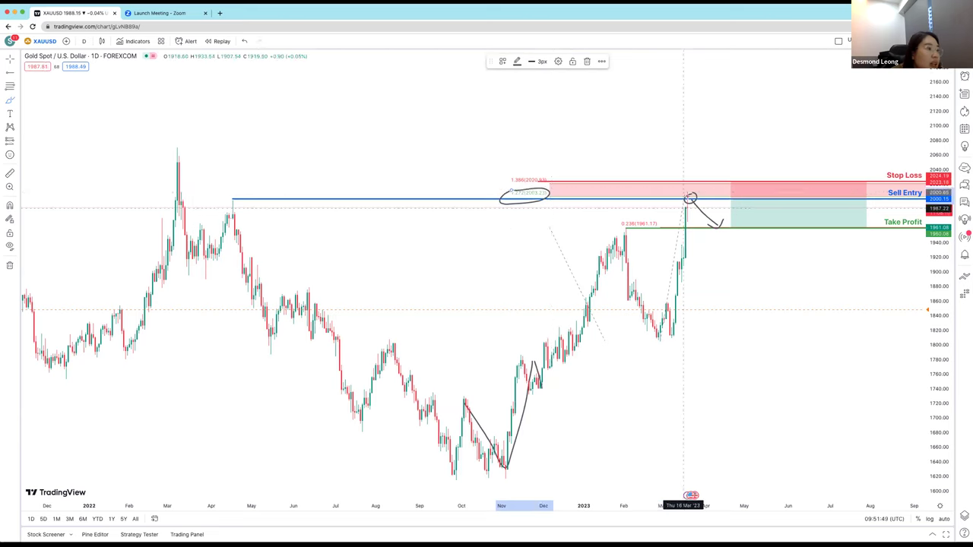
pyautogui.moveTo(683, 206); pyautogui.dragTo(701, 224)
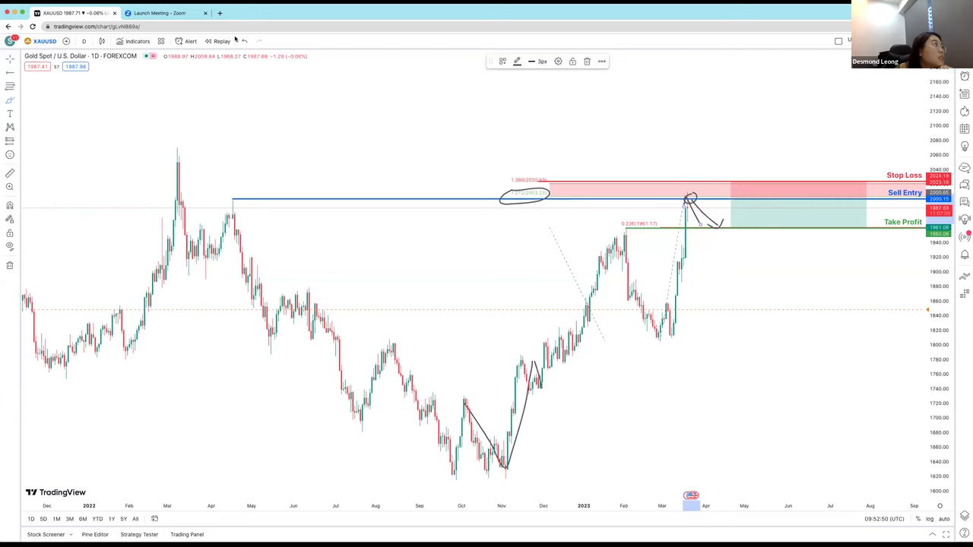
pyautogui.hotkey('ctrl', 'z')
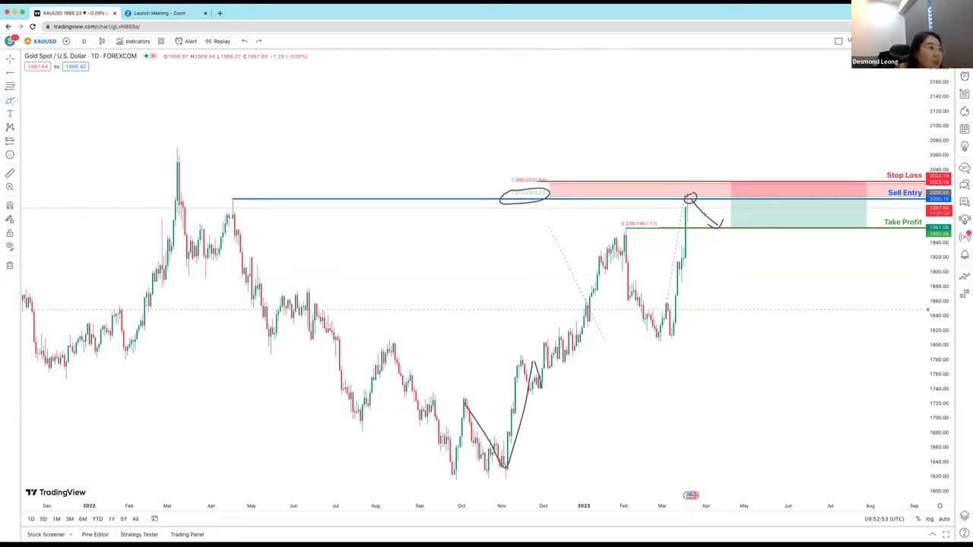
# Sketch a freehand drop from Sell Entry through the Take Profit line with a mark at the crossing, and undo those strokes.
pyautogui.moveTo(693, 200)
pyautogui.mouseDown()
pyautogui.moveTo(719, 228)
pyautogui.moveTo(730, 223)
pyautogui.moveTo(753, 275)
pyautogui.moveTo(765, 255)
pyautogui.mouseUp()
pyautogui.moveTo(722, 226); pyautogui.dragTo(742, 205)
pyautogui.click(244, 42)
pyautogui.click(246, 43)
pyautogui.click(245, 43)
pyautogui.click(246, 43)
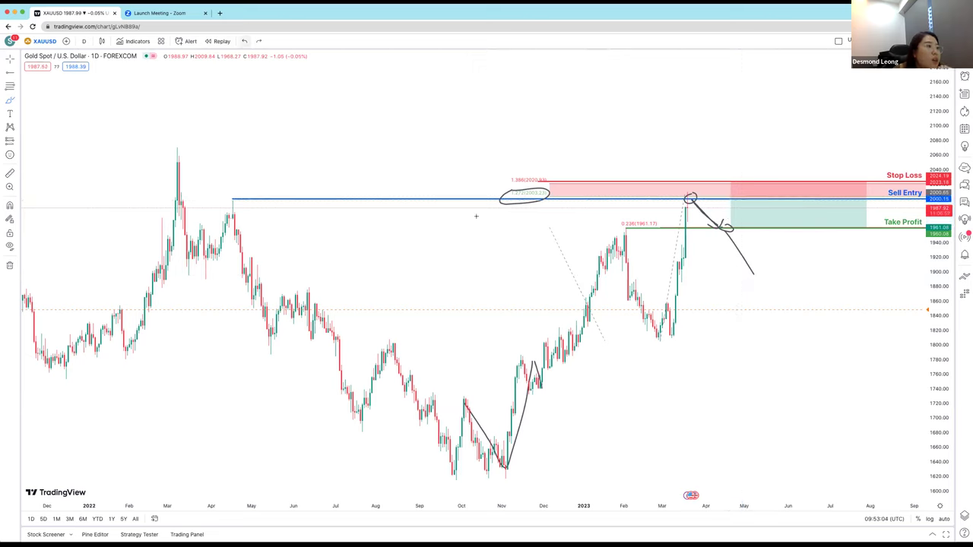
# Sketch a freehand rebound from Take Profit up to Sell Entry, and undo it with the 1.272 circle and the October–November 2022 strokes.
pyautogui.moveTo(725, 227); pyautogui.dragTo(738, 201)
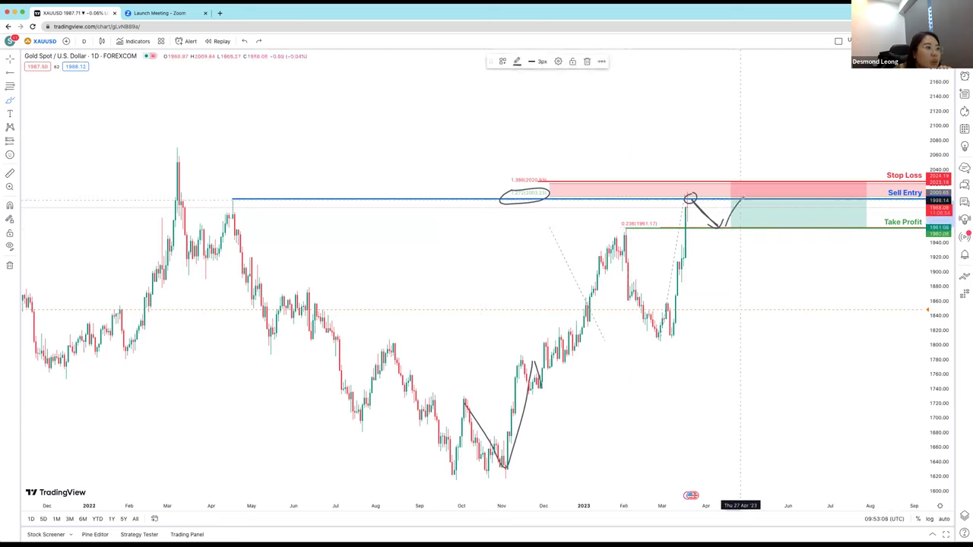
pyautogui.click(245, 41)
pyautogui.click(244, 41)
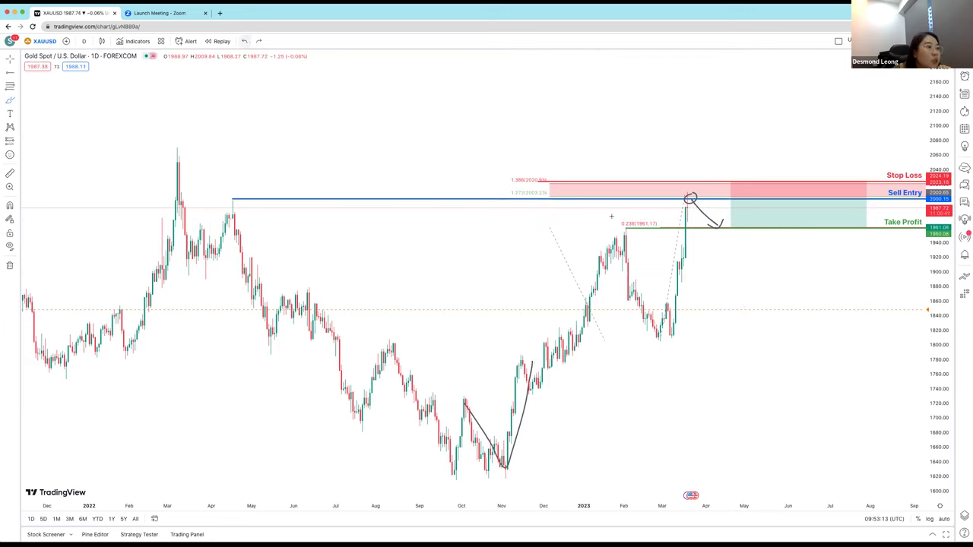
pyautogui.click(244, 41)
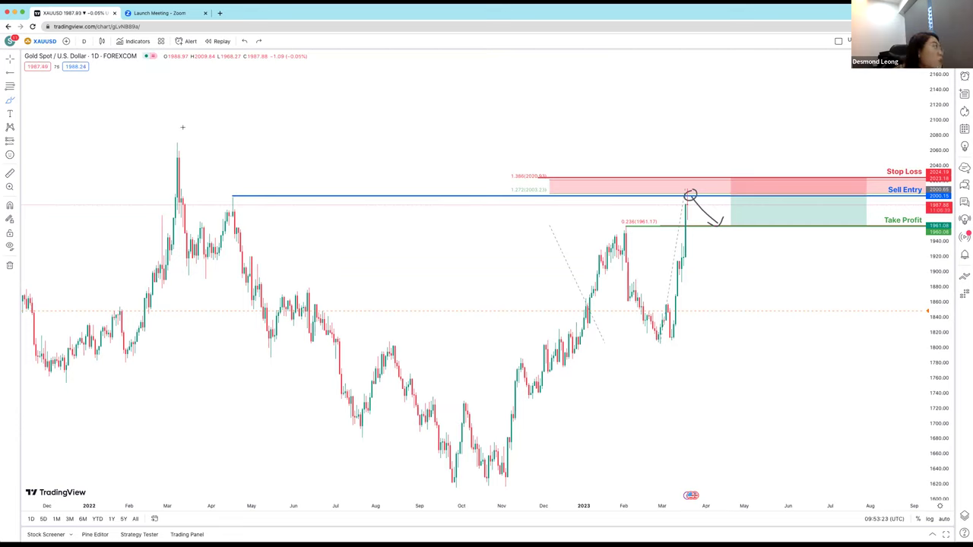
# Duplicate the XAUUSD chart in a new browser tab and switch to the copy.
pyautogui.rightClick(98, 10)
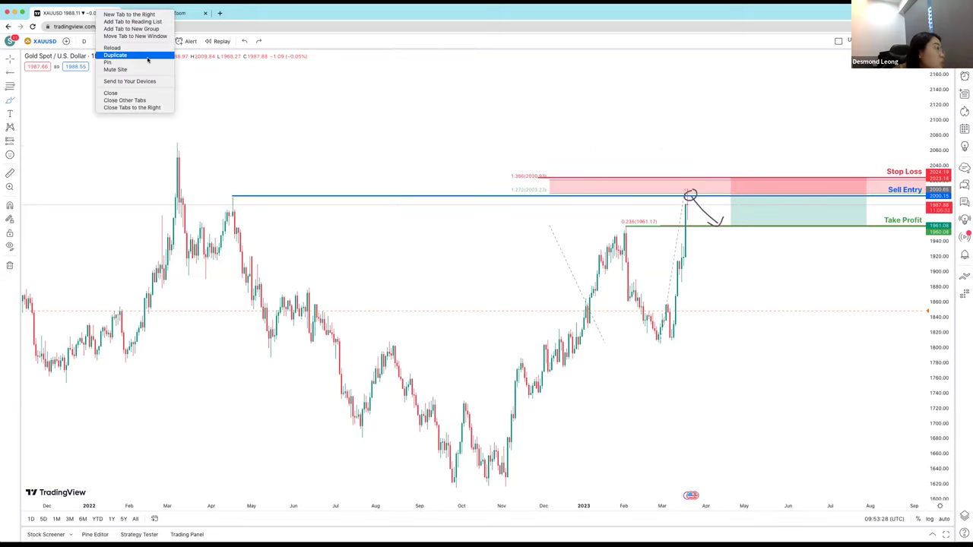
pyautogui.click(148, 56)
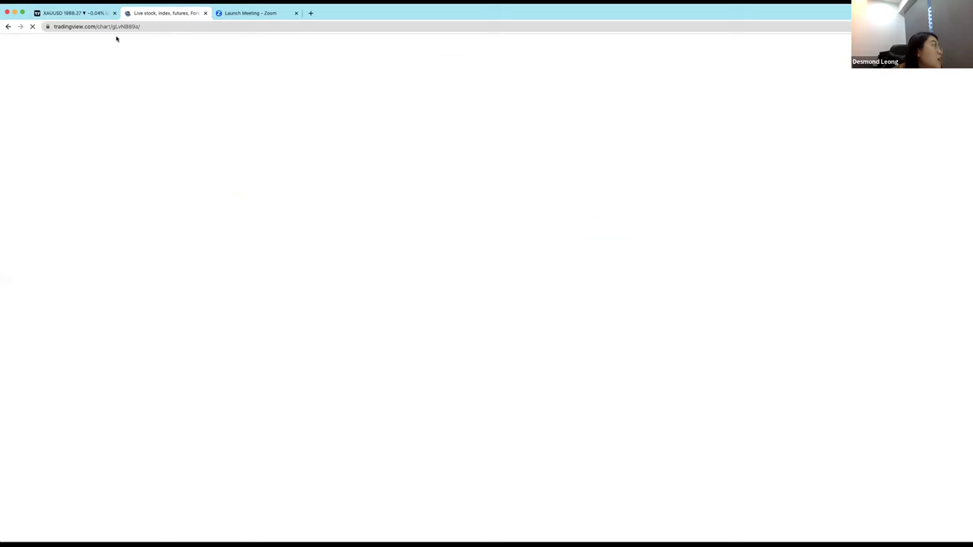
pyautogui.click(91, 13)
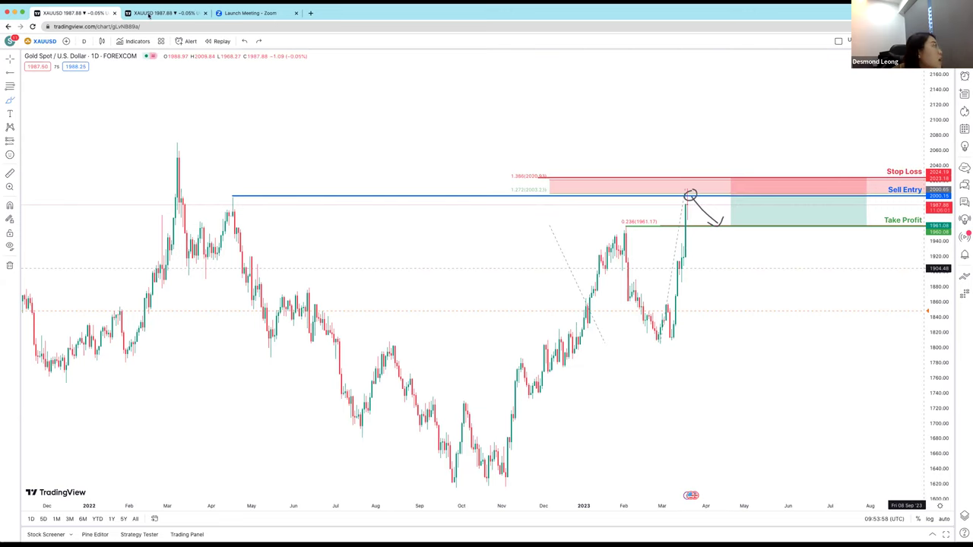
pyautogui.hotkey('ctrl', 'Tab')
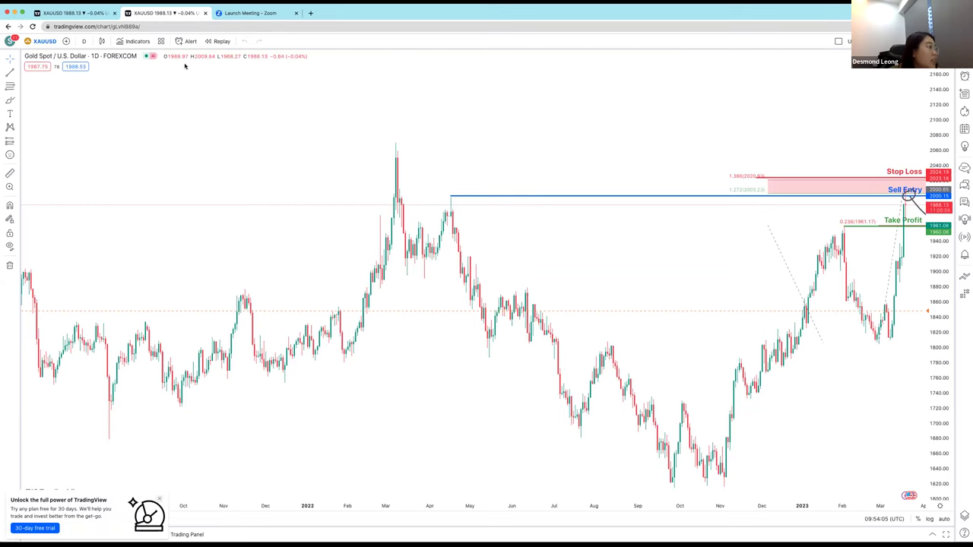
# Search for XAUUSD and switch the duplicated chart to the OANDA gold symbol.
pyautogui.press('x')
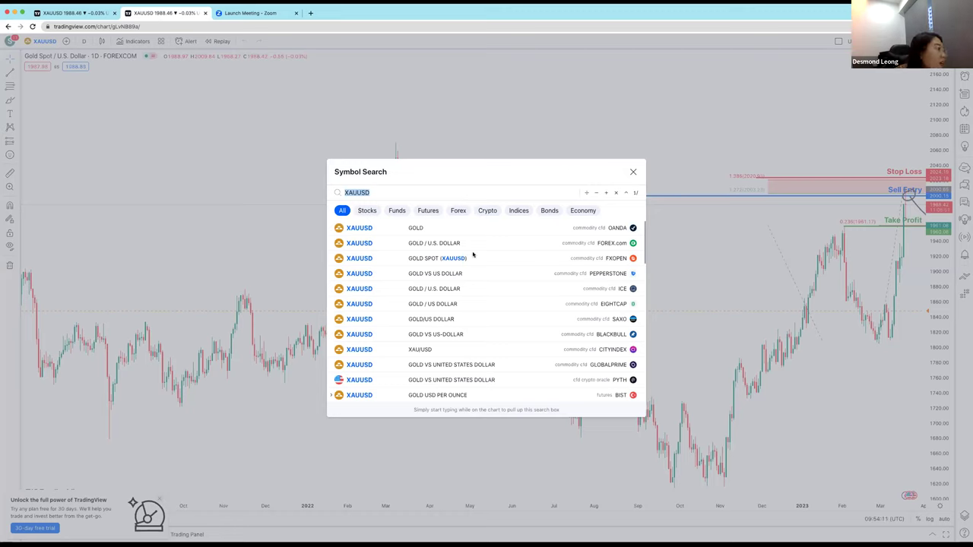
pyautogui.press('Down')
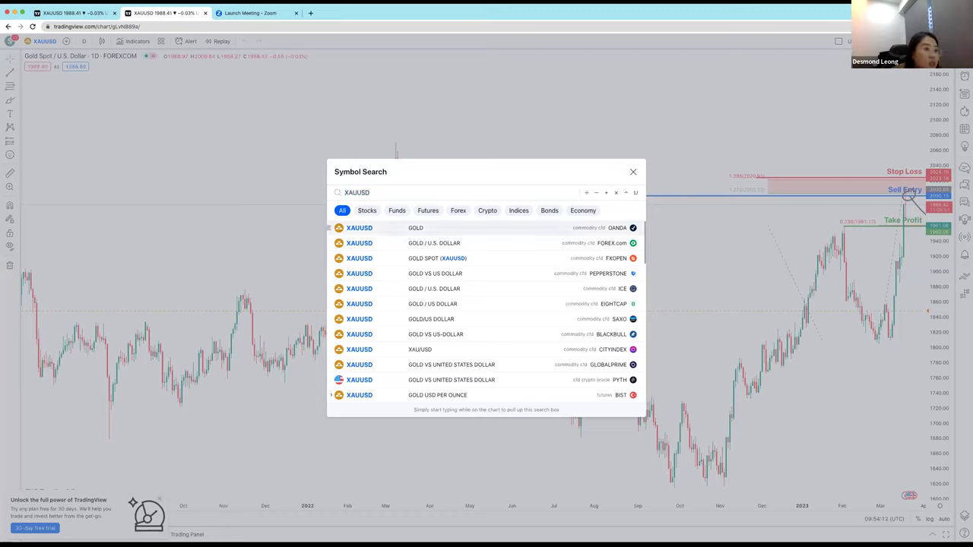
pyautogui.click(609, 243)
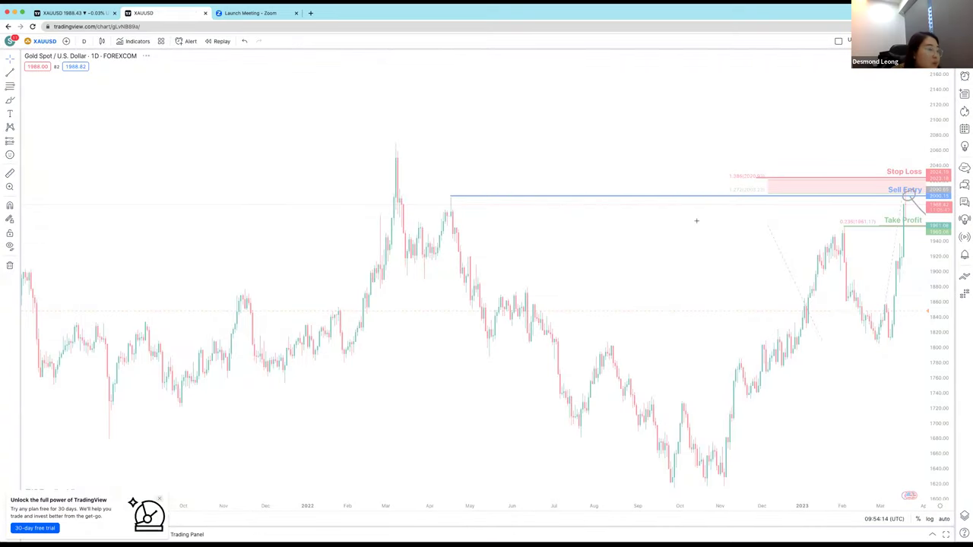
pyautogui.click(16, 57)
pyautogui.moveTo(353, 176); pyautogui.dragTo(275, 180)
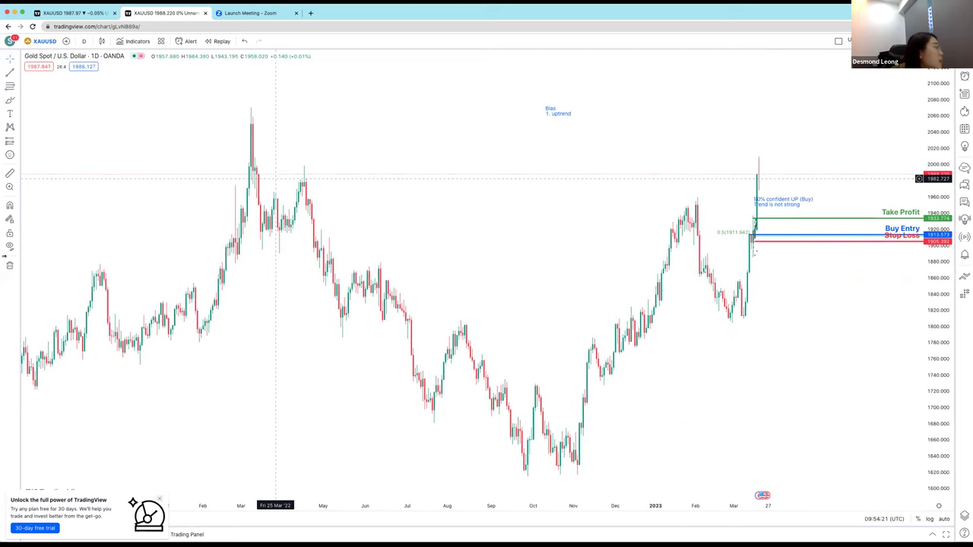
# Remove all drawings from the OANDA chart and compress the price scale, leaving empty space after the latest candle.
pyautogui.click(17, 266)
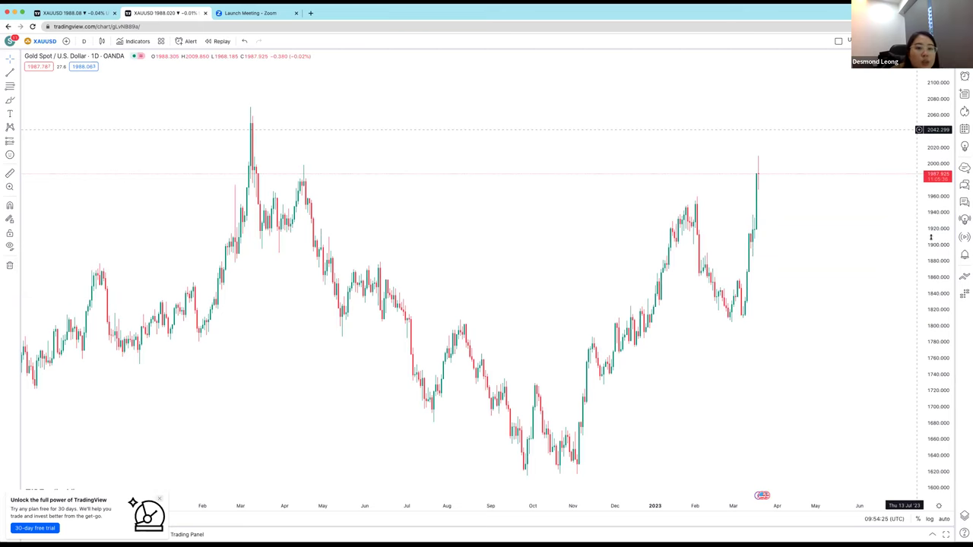
pyautogui.moveTo(933, 130); pyautogui.dragTo(890, 291)
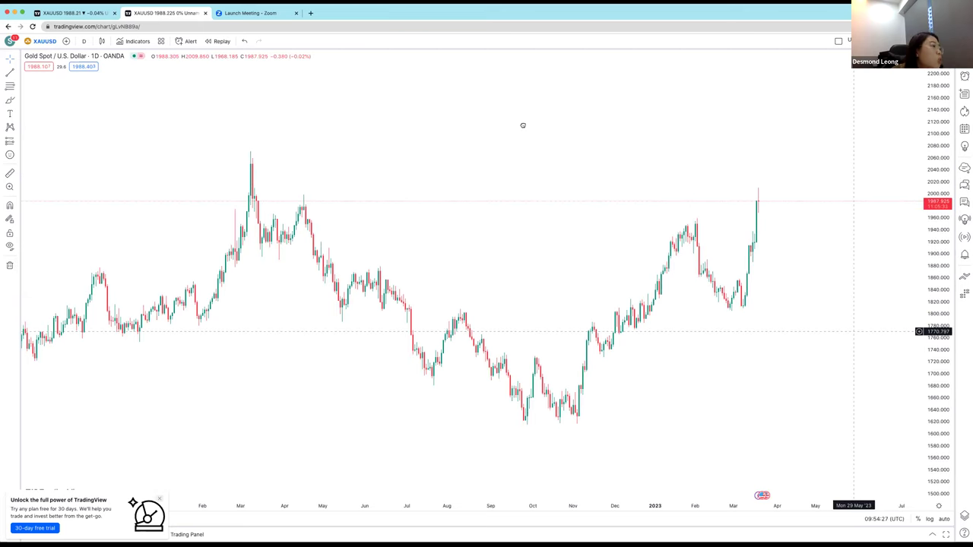
pyautogui.moveTo(537, 177); pyautogui.dragTo(471, 126)
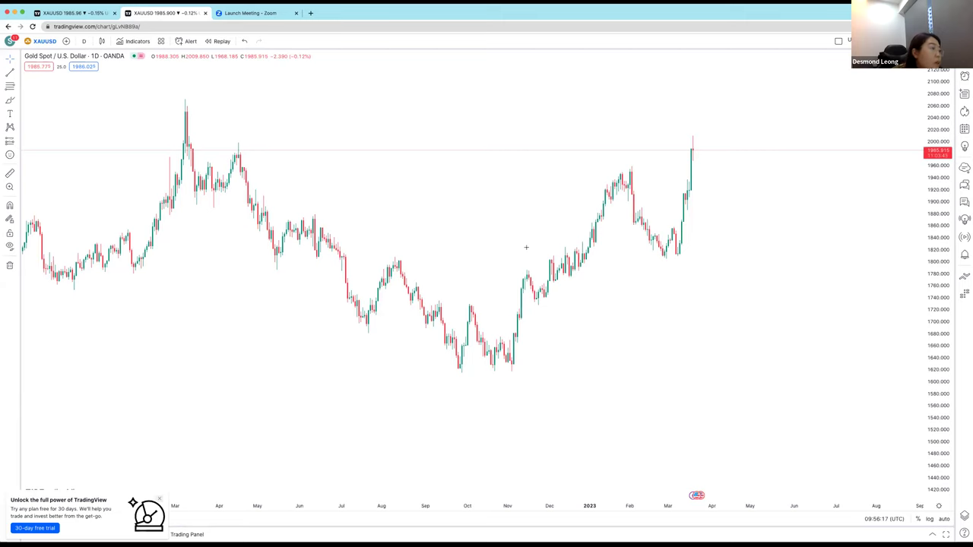
# Draw a rising trend line from the 3 November 2022 low at about 1624 under the March 2023 low to about 1940 in June 2023.
pyautogui.click(17, 73)
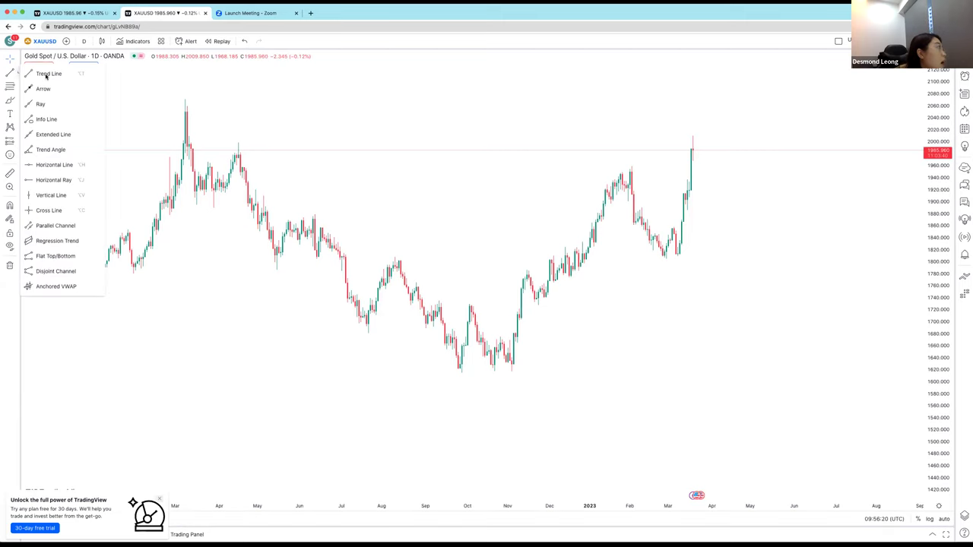
pyautogui.click(547, 379)
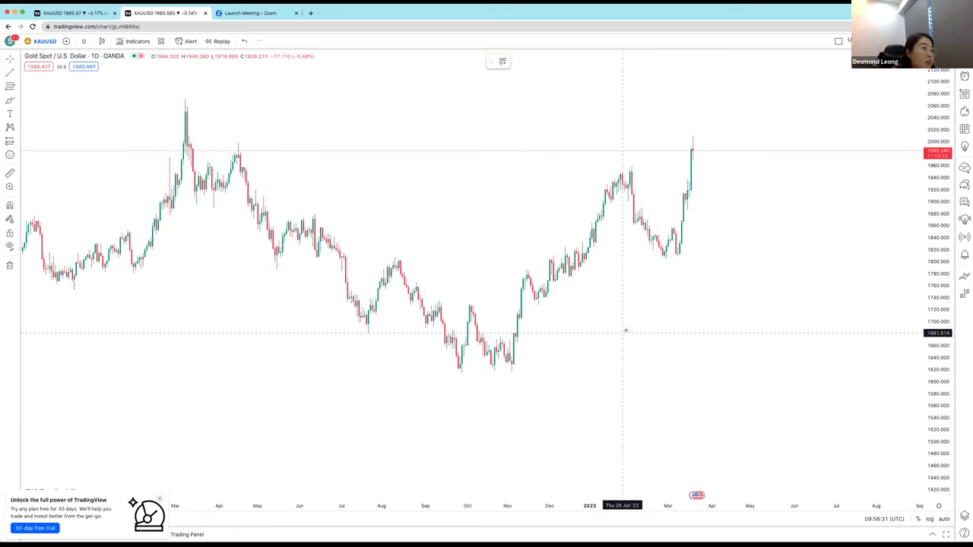
pyautogui.click(511, 368)
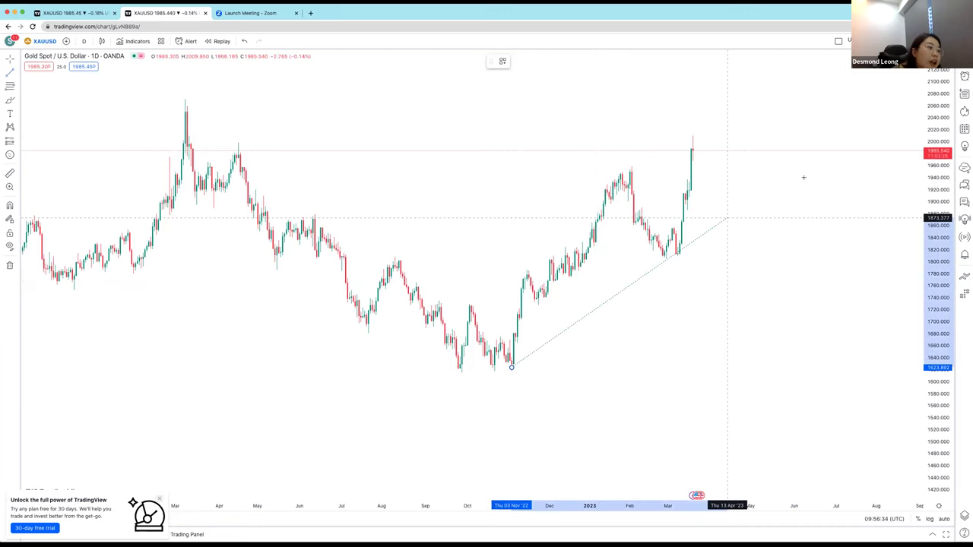
pyautogui.click(804, 179)
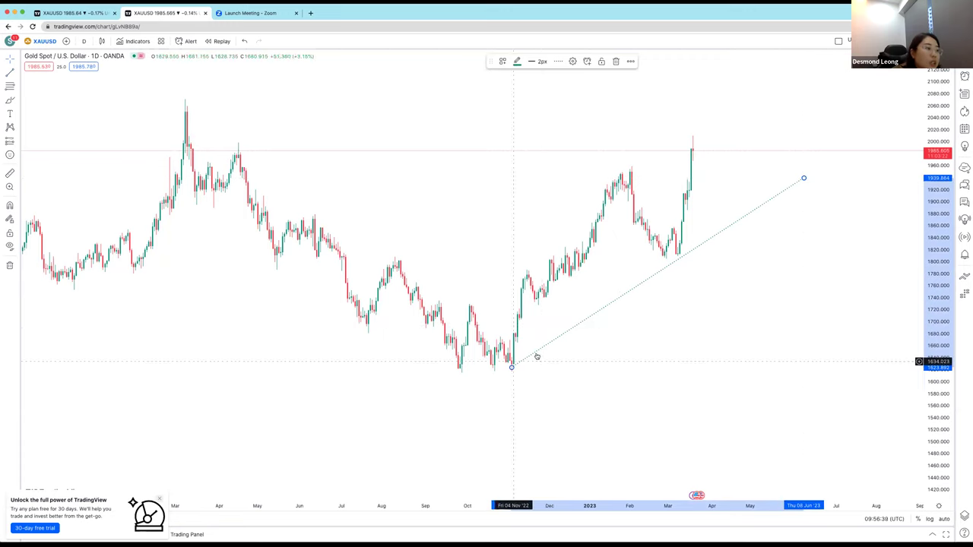
# Circle the trend line's start at the November 2022 low and mark its March 2023 touch freehand, and undo the strokes and the trend line.
pyautogui.click(390, 297)
pyautogui.click(473, 374)
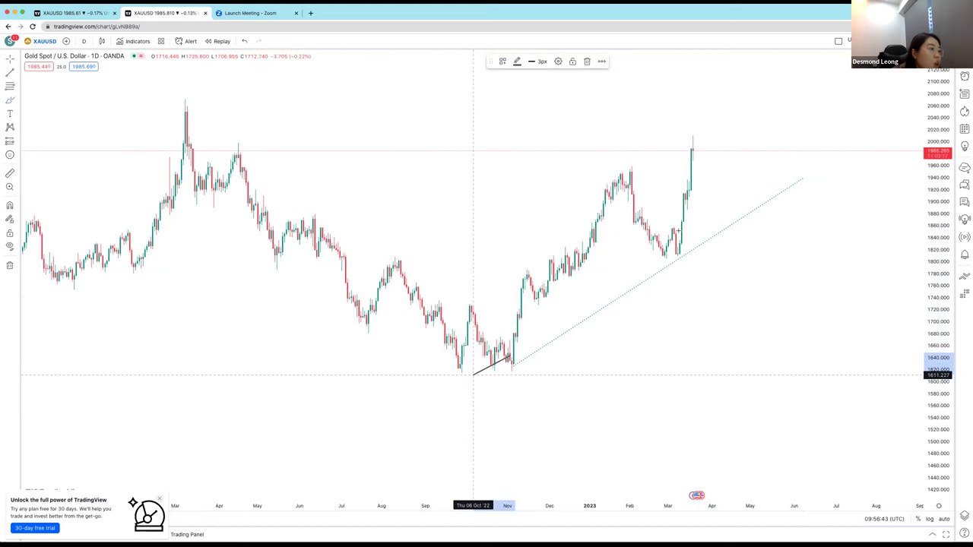
pyautogui.moveTo(473, 374); pyautogui.dragTo(518, 354)
pyautogui.moveTo(675, 230)
pyautogui.mouseDown()
pyautogui.moveTo(652, 280)
pyautogui.moveTo(689, 226)
pyautogui.mouseUp()
pyautogui.press('BackSpace')
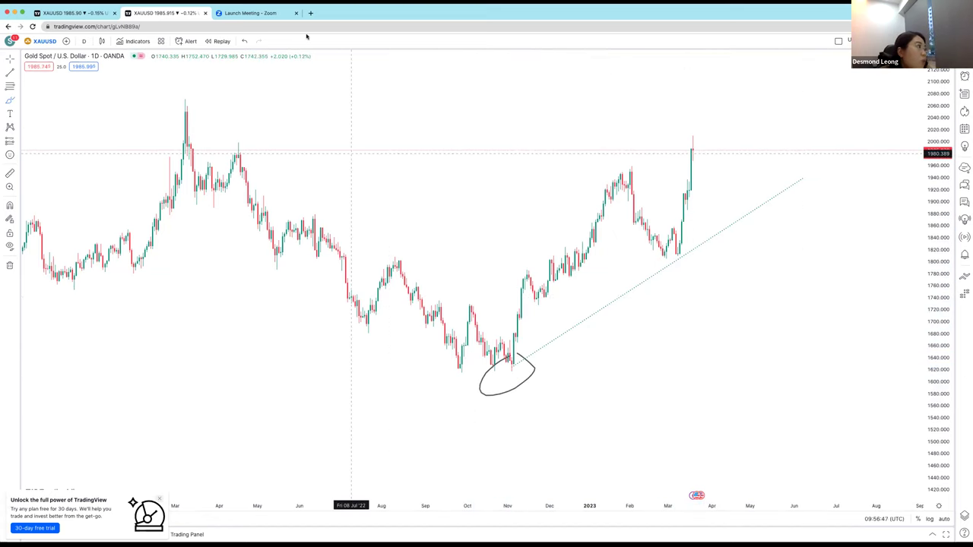
pyautogui.click(245, 42)
pyautogui.click(244, 42)
pyautogui.click(244, 42)
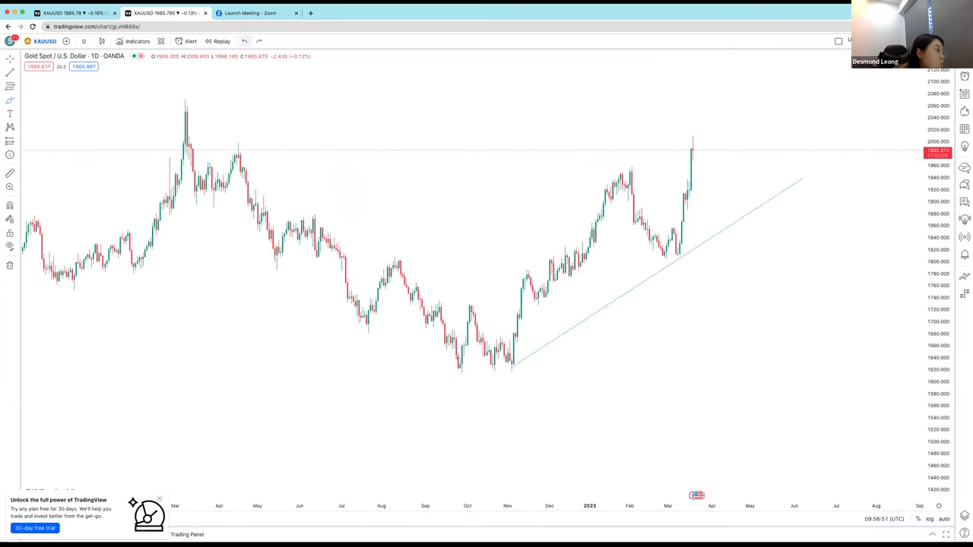
pyautogui.hotkey('ctrl', 'z')
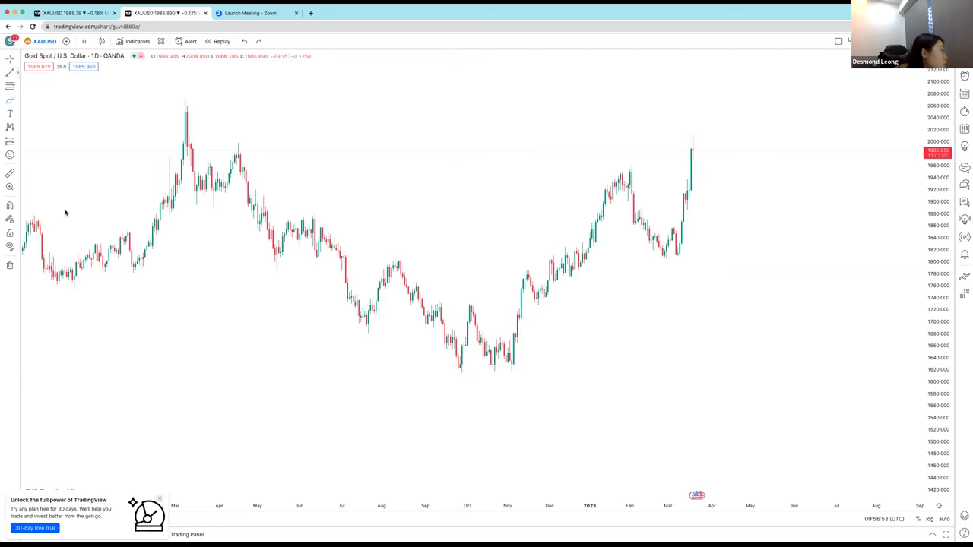
# Draw a rising parallel channel from the 4 November 2022 low at about 1623 to about 1930 on 23 May 2023, its upper line along the early-2023 highs.
pyautogui.click(17, 73)
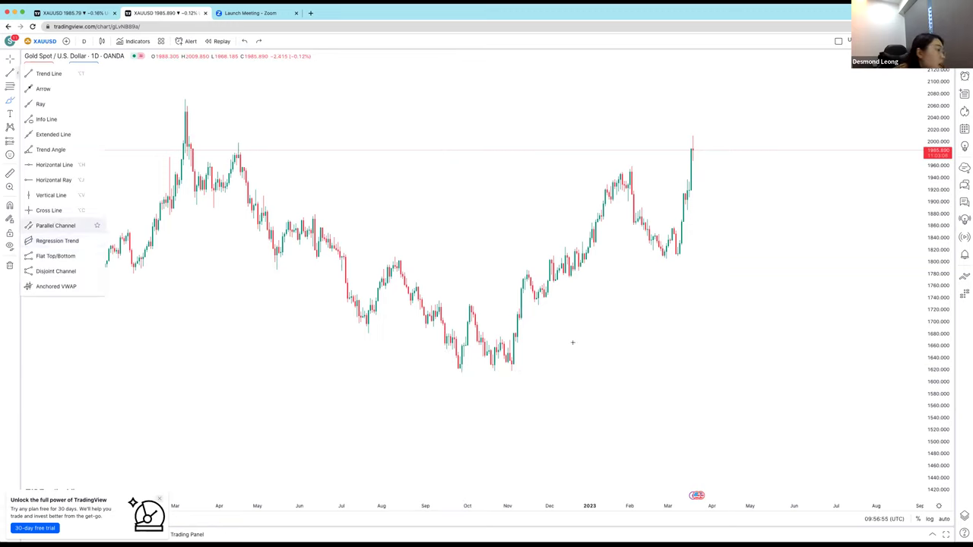
pyautogui.click(61, 225)
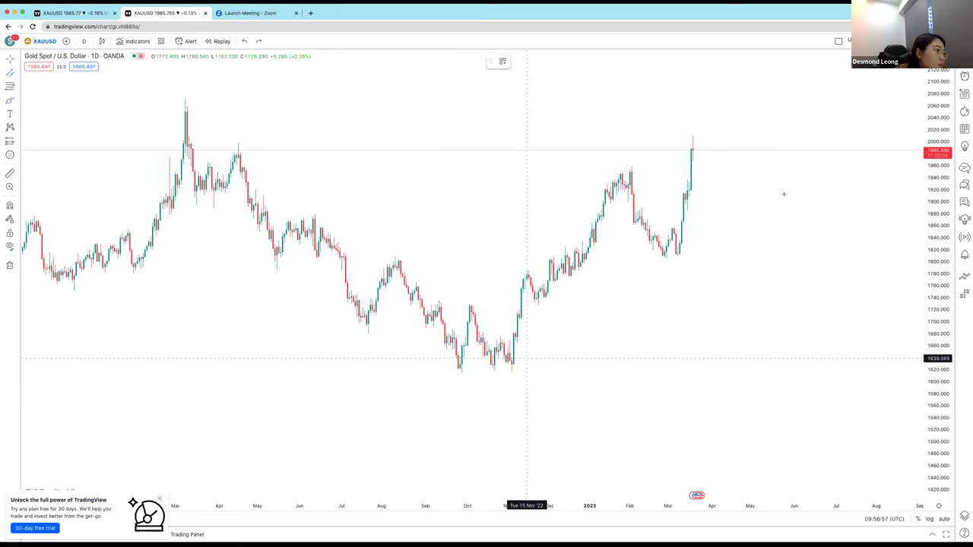
pyautogui.click(513, 367)
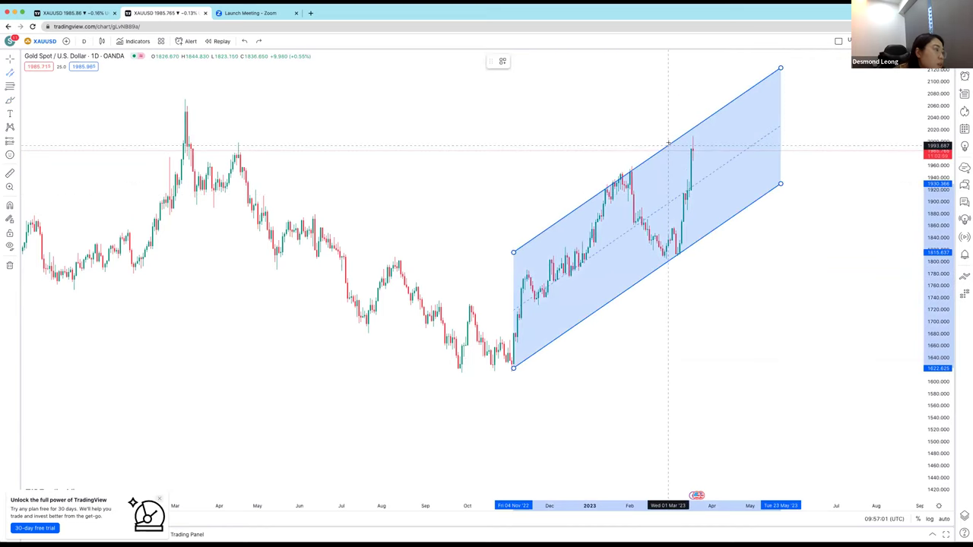
pyautogui.click(668, 141)
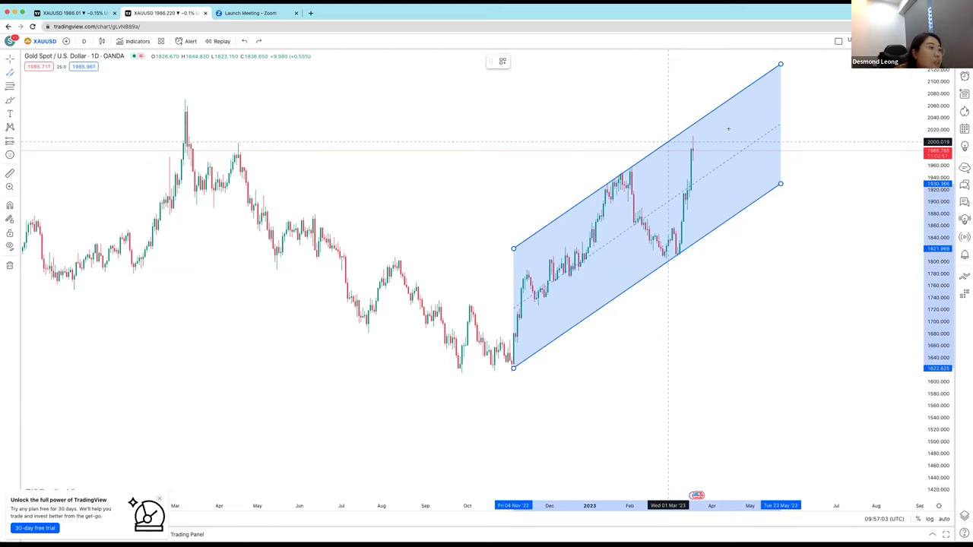
pyautogui.doubleClick(630, 243)
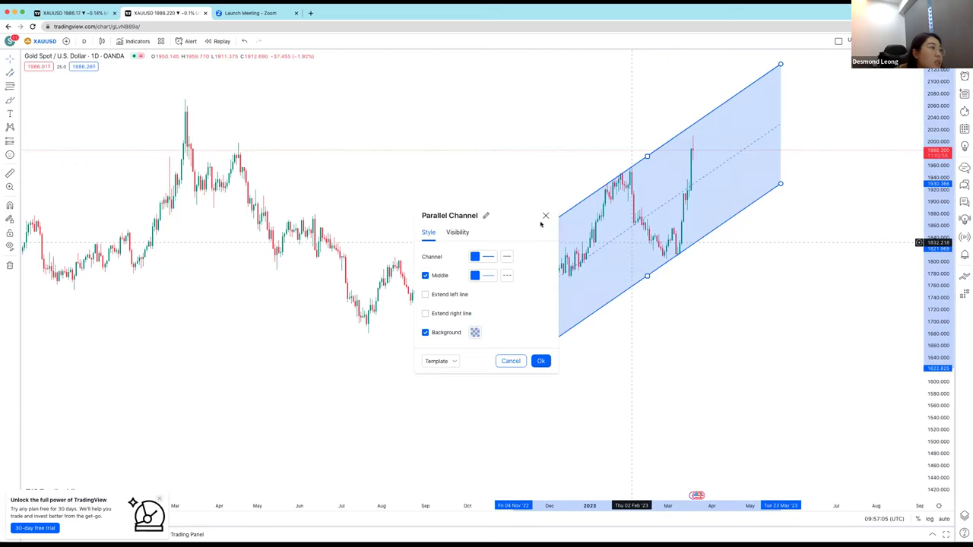
pyautogui.click(540, 360)
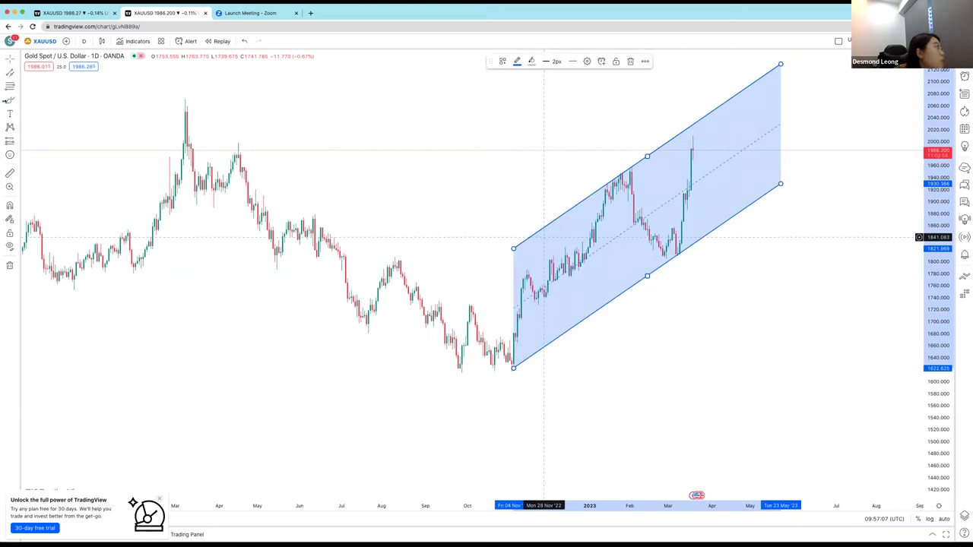
# Circle the channel's November and March lows and its early-2023 highs freehand, and undo the strokes and the channel.
pyautogui.moveTo(523, 359); pyautogui.dragTo(532, 363)
pyautogui.moveTo(696, 237)
pyautogui.mouseDown()
pyautogui.moveTo(671, 262)
pyautogui.moveTo(698, 243)
pyautogui.mouseUp()
pyautogui.moveTo(620, 161)
pyautogui.mouseDown()
pyautogui.moveTo(626, 187)
pyautogui.moveTo(619, 152)
pyautogui.mouseUp()
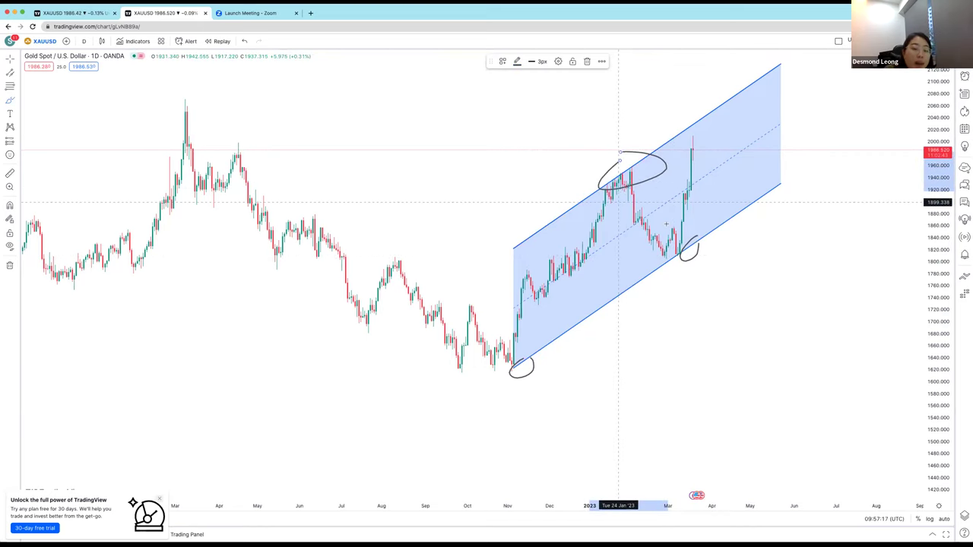
pyautogui.click(243, 41)
pyautogui.click(243, 42)
pyautogui.click(243, 42)
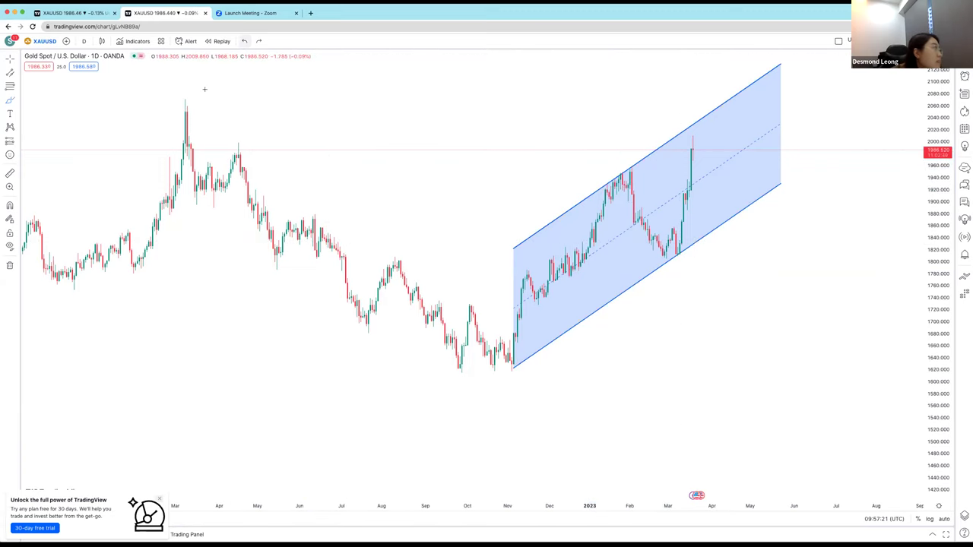
pyautogui.click(244, 41)
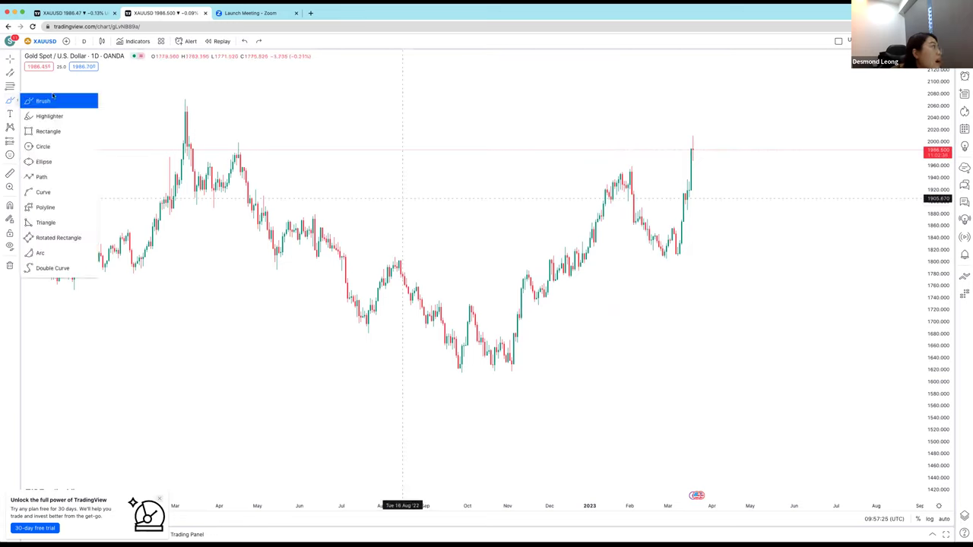
# Circle the swing highs of October, November, February and March and the November and March swing lows freehand.
pyautogui.click(43, 100)
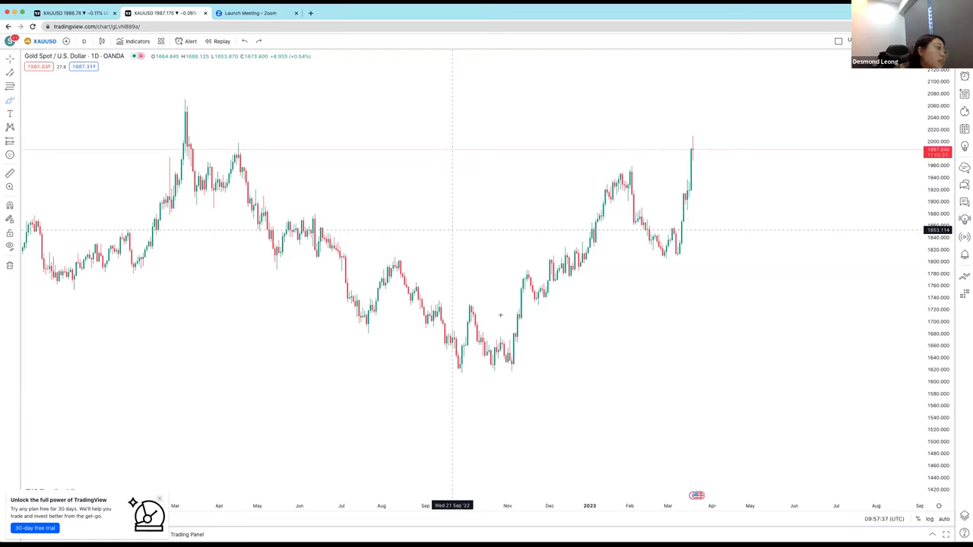
pyautogui.click(444, 305)
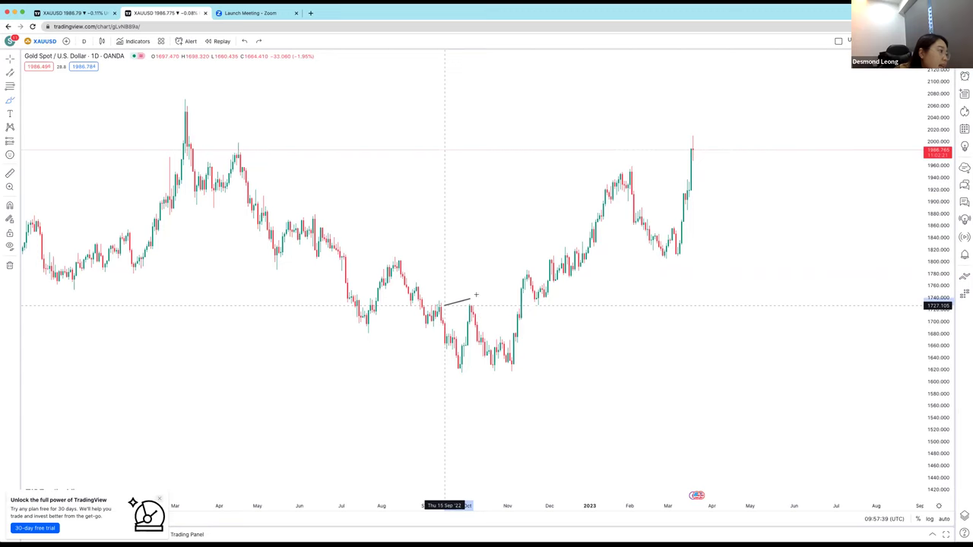
pyautogui.moveTo(471, 300); pyautogui.dragTo(473, 295)
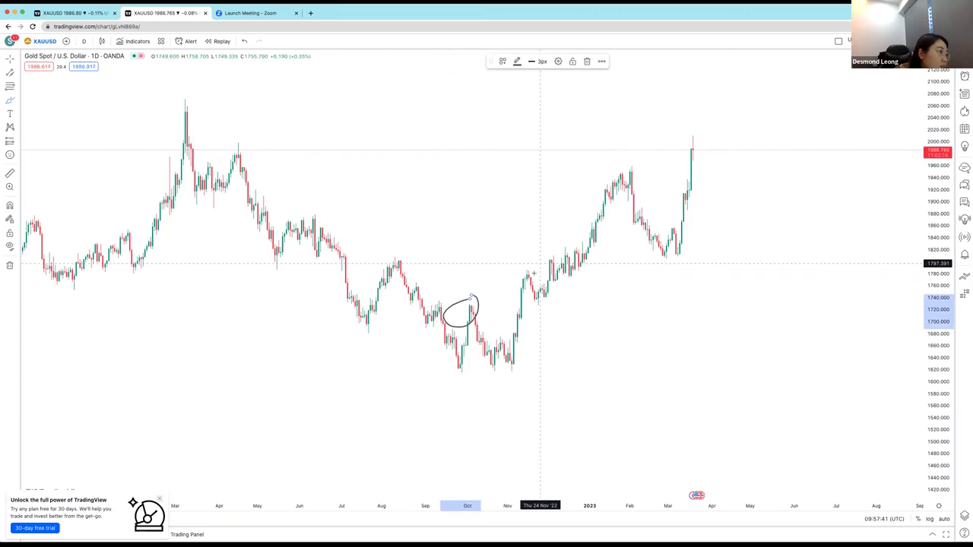
pyautogui.moveTo(536, 264); pyautogui.dragTo(534, 274)
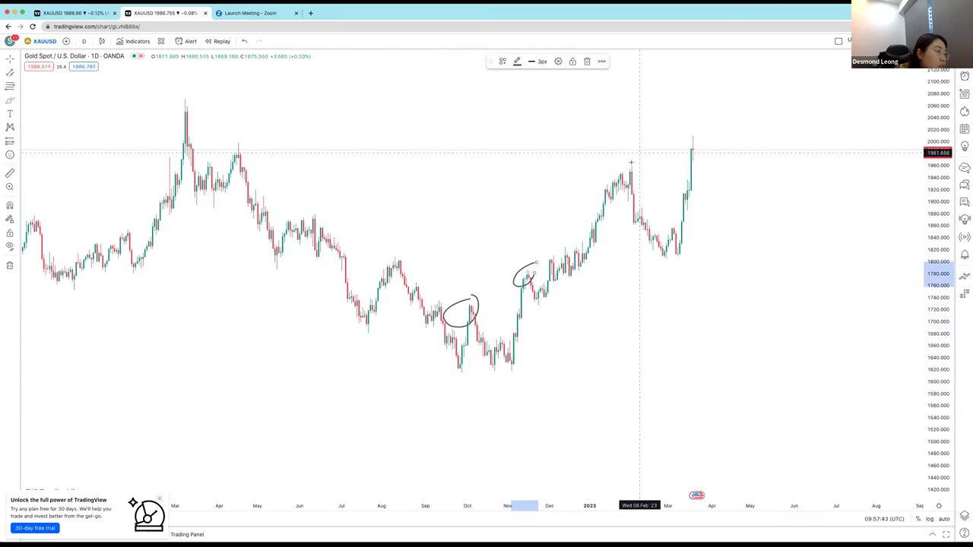
pyautogui.moveTo(631, 162); pyautogui.dragTo(638, 155)
pyautogui.moveTo(689, 127); pyautogui.dragTo(710, 130)
pyautogui.moveTo(698, 256); pyautogui.dragTo(686, 249)
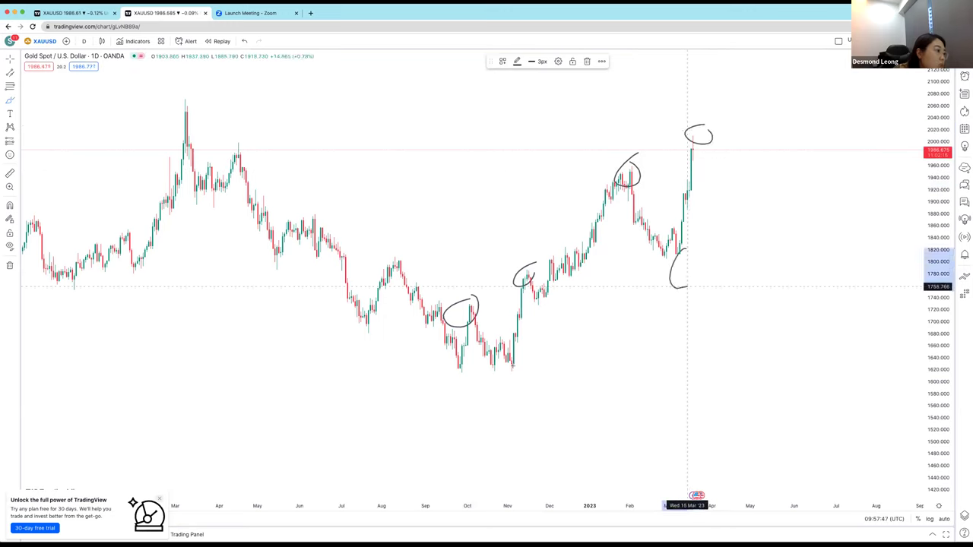
pyautogui.moveTo(516, 365)
pyautogui.mouseDown()
pyautogui.moveTo(534, 379)
pyautogui.moveTo(523, 347)
pyautogui.mouseUp()
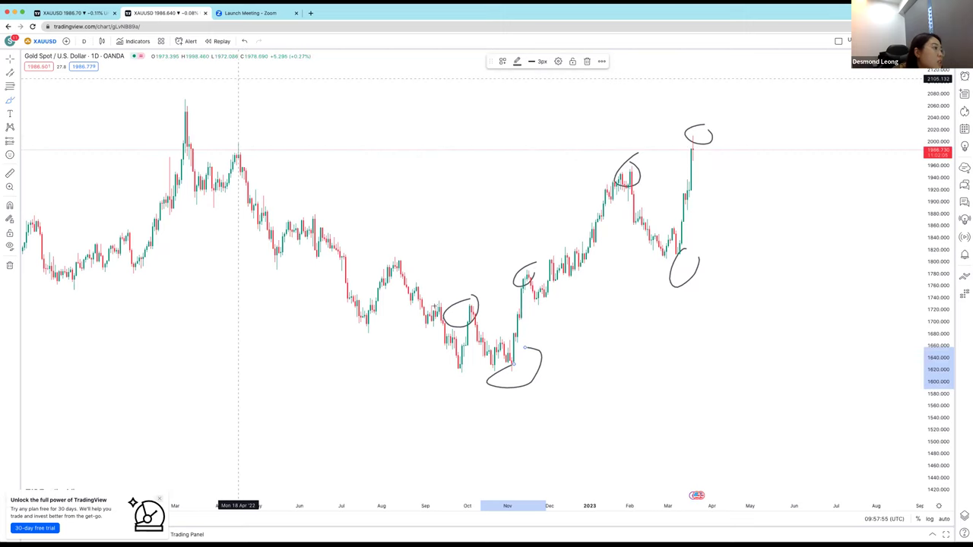
# Connect the circled highs and the circled lows with two rising freehand lines, and undo all the brush strokes.
pyautogui.moveTo(471, 298); pyautogui.dragTo(699, 115)
pyautogui.moveTo(527, 363); pyautogui.dragTo(801, 209)
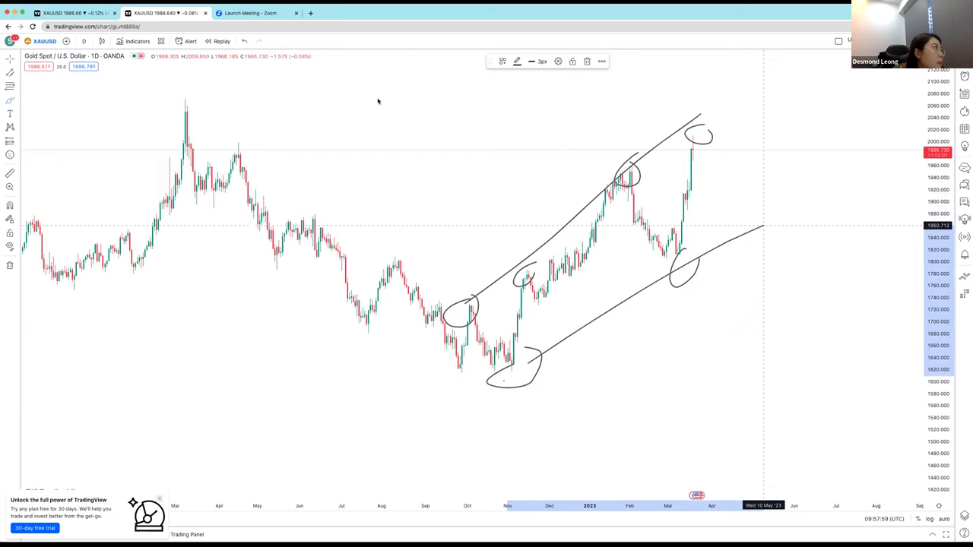
pyautogui.click(242, 41)
pyautogui.click(242, 42)
pyautogui.click(243, 41)
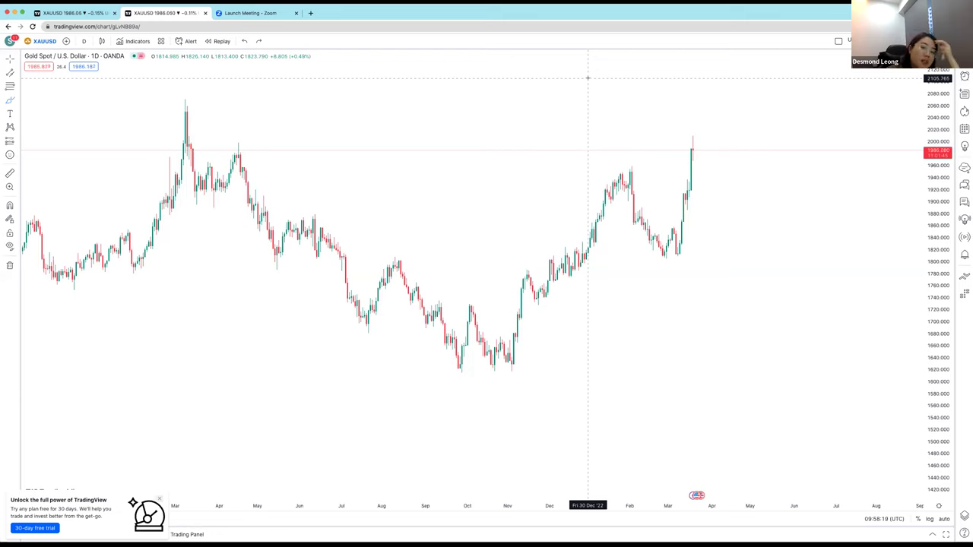
# Place horizontal rays at the 26 January 2023 high, about 1950.6, and the 14 April 2022 high, about 1999.4.
pyautogui.click(17, 74)
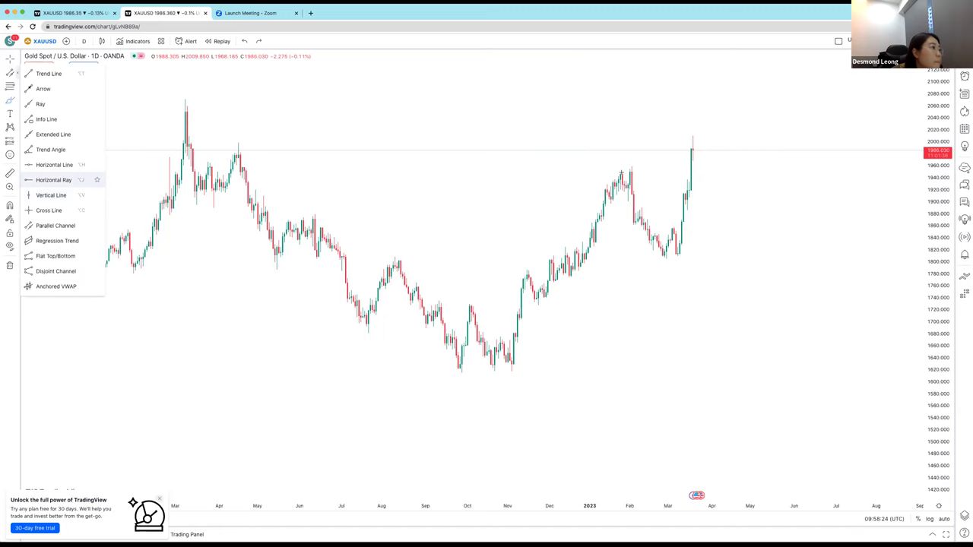
pyautogui.click(53, 180)
pyautogui.click(622, 172)
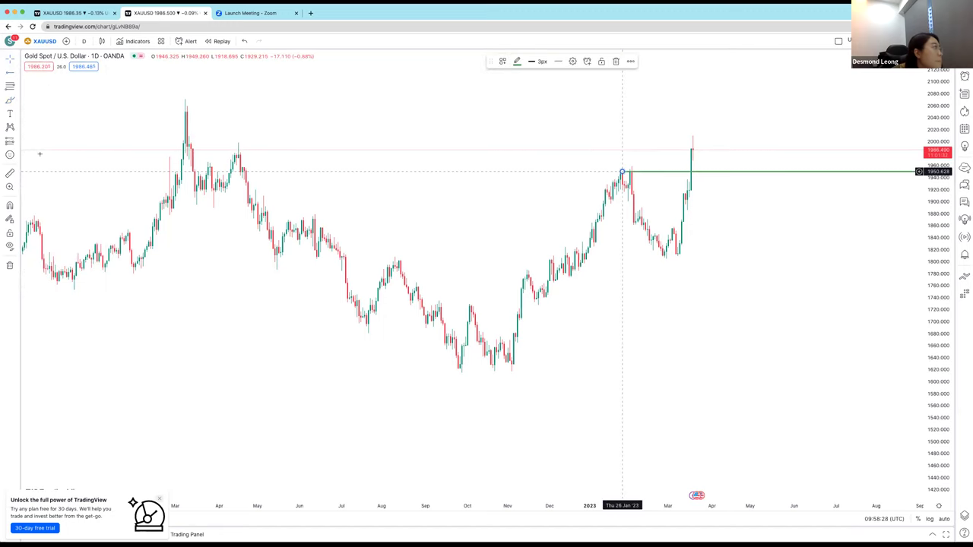
pyautogui.click(236, 142)
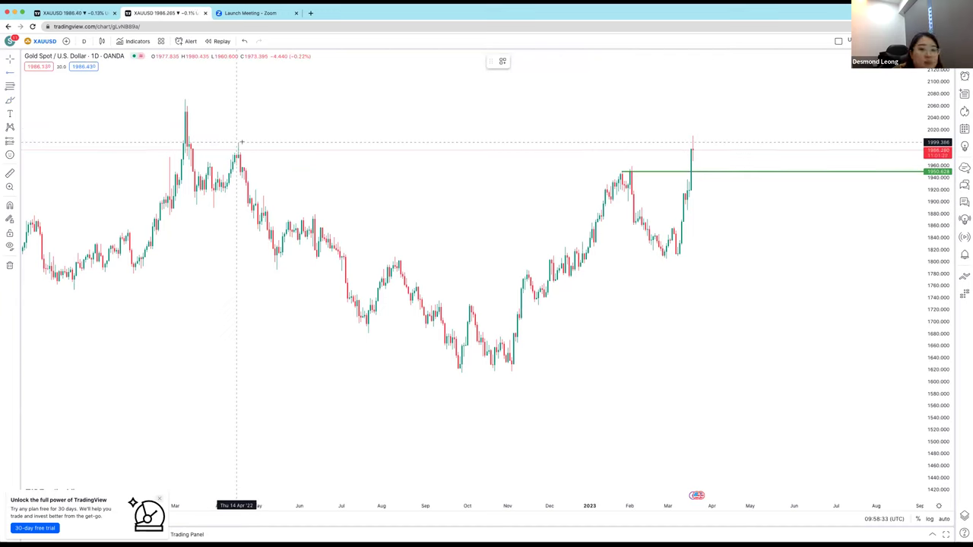
pyautogui.click(236, 142)
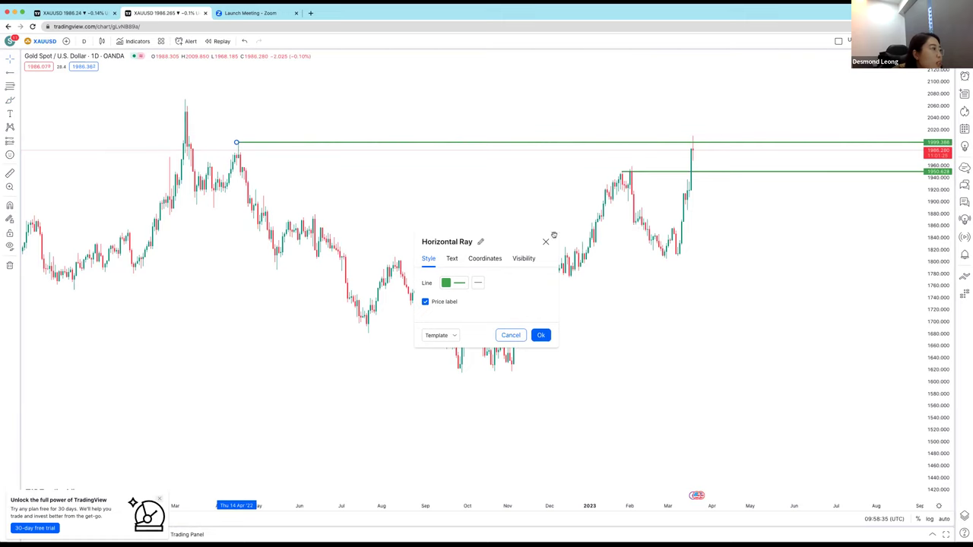
pyautogui.click(608, 233)
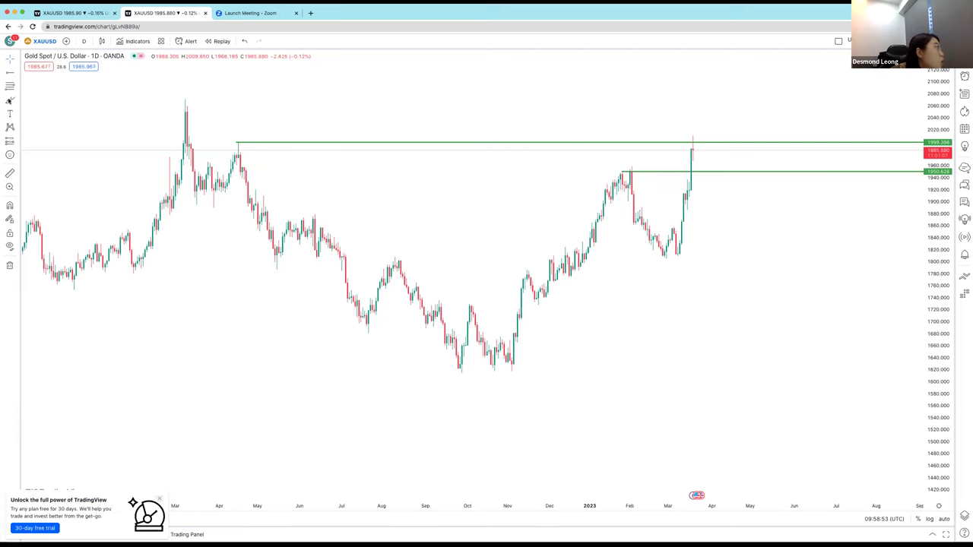
# Sketch a rising zigzag below the candles freehand, circle its three higher lows, and mark its first peak with short dashes.
pyautogui.moveTo(515, 437)
pyautogui.mouseDown()
pyautogui.moveTo(580, 401)
pyautogui.moveTo(585, 348)
pyautogui.moveTo(635, 372)
pyautogui.moveTo(697, 335)
pyautogui.moveTo(706, 297)
pyautogui.mouseUp()
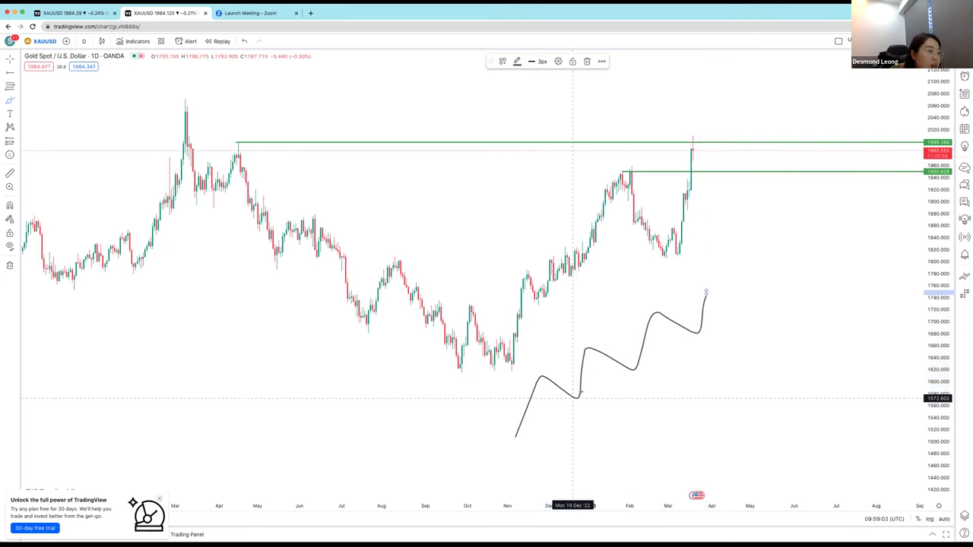
pyautogui.moveTo(573, 398); pyautogui.dragTo(578, 396)
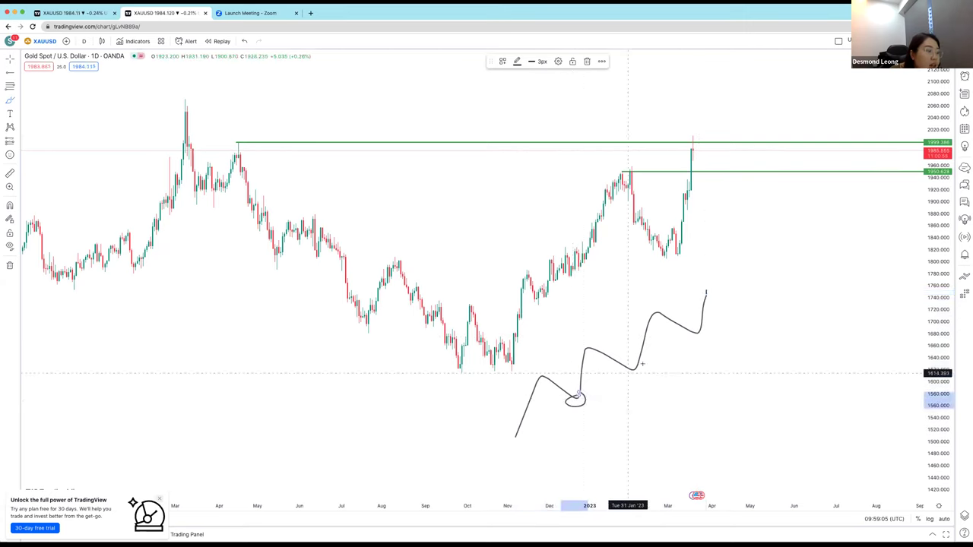
pyautogui.moveTo(630, 372); pyautogui.dragTo(640, 364)
pyautogui.moveTo(704, 328); pyautogui.dragTo(705, 329)
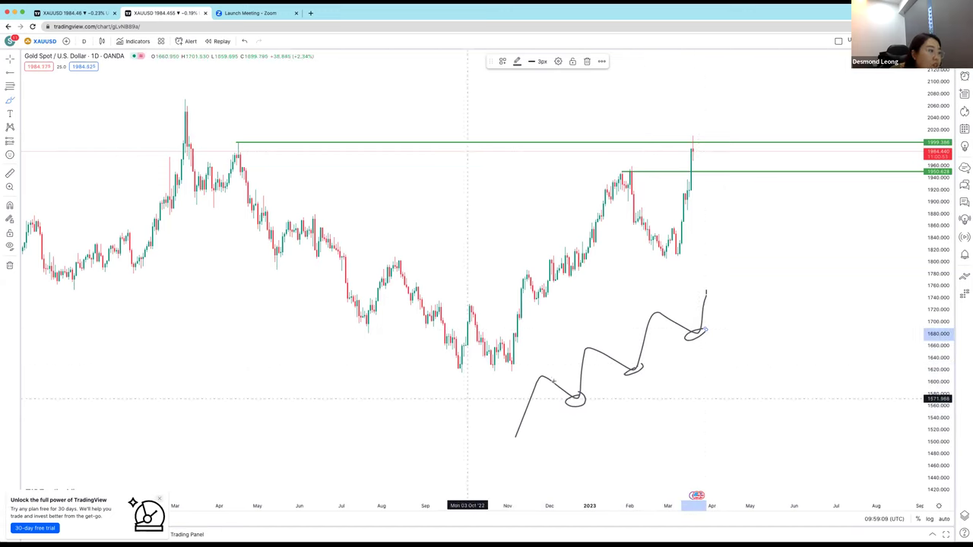
pyautogui.moveTo(550, 368); pyautogui.dragTo(535, 385)
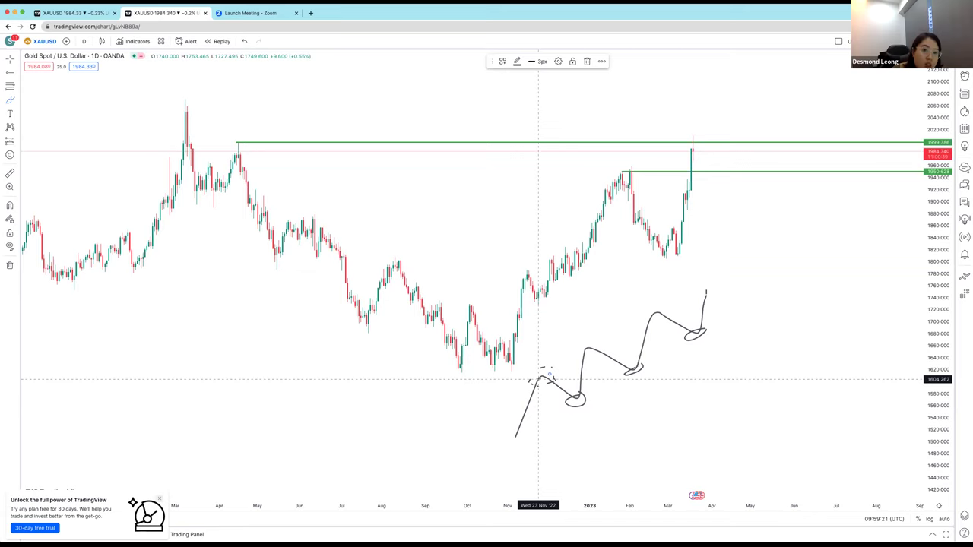
# Undo the dashes around the zigzag's first peak and the freehand strokes drawn before them.
pyautogui.click(243, 42)
pyautogui.click(243, 43)
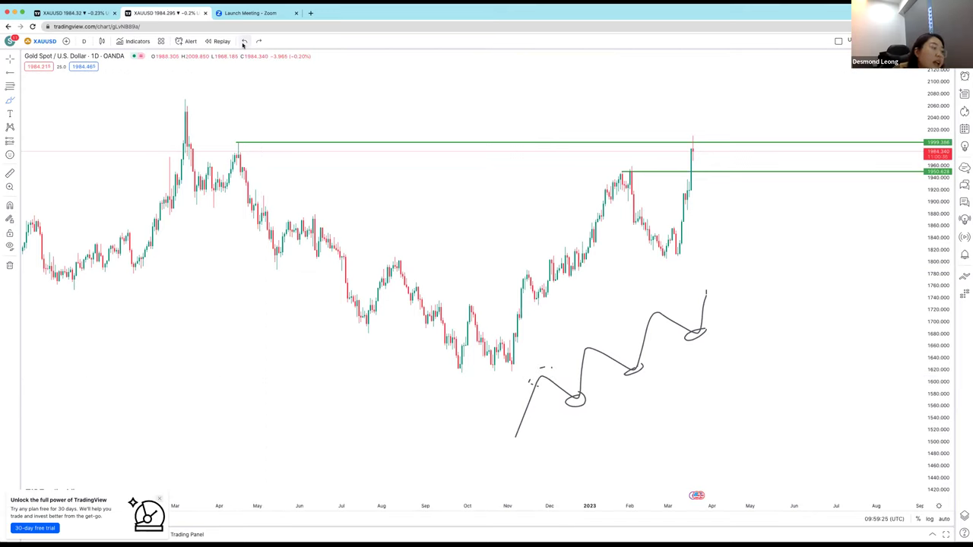
pyautogui.click(243, 42)
pyautogui.click(244, 42)
pyautogui.click(243, 42)
pyautogui.click(243, 43)
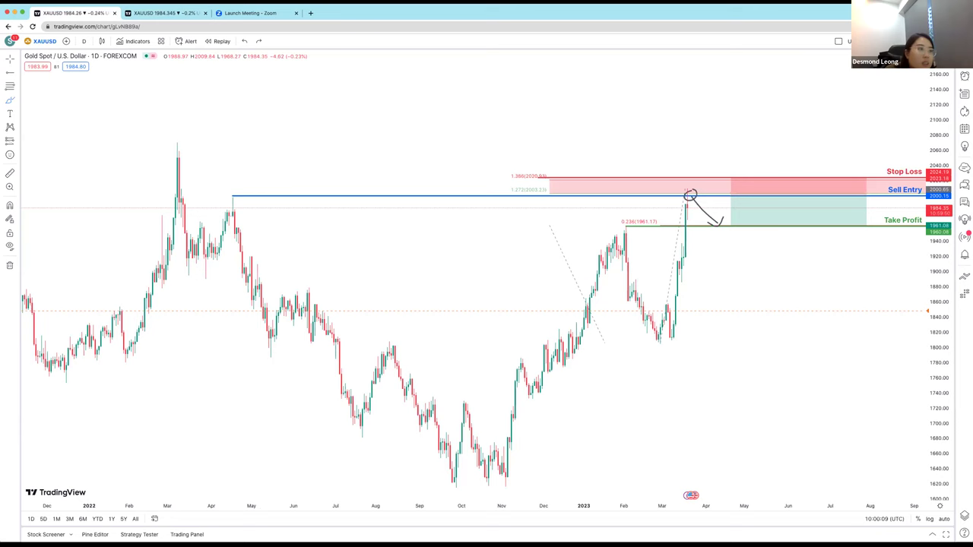
# Circle the latest candle's touch of the Sell Entry line again with the brush on the FOREXCOM chart.
pyautogui.click(163, 16)
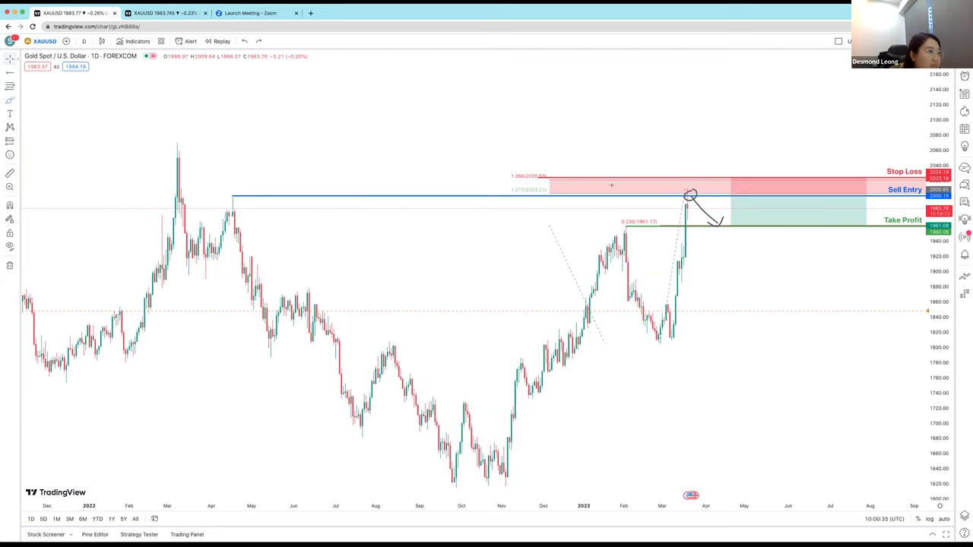
pyautogui.click(14, 100)
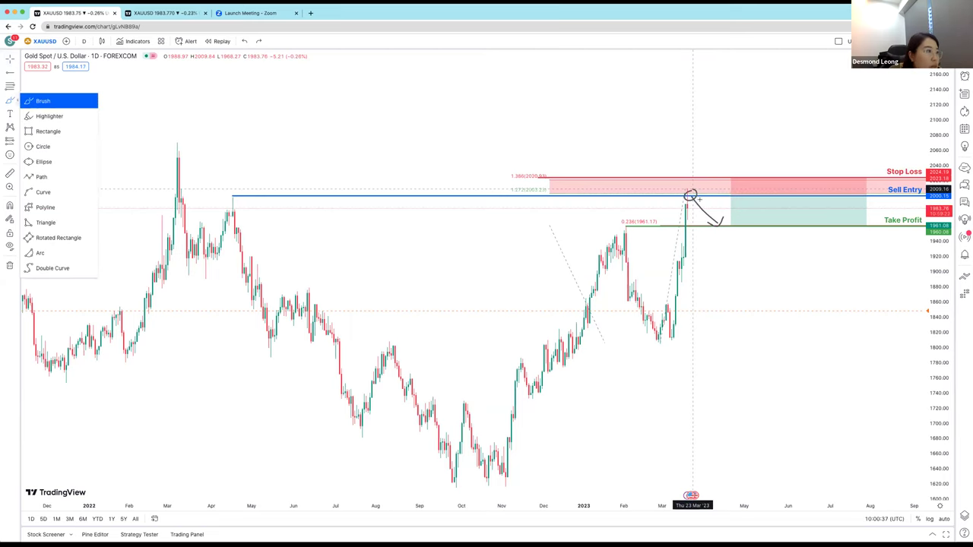
pyautogui.click(692, 190)
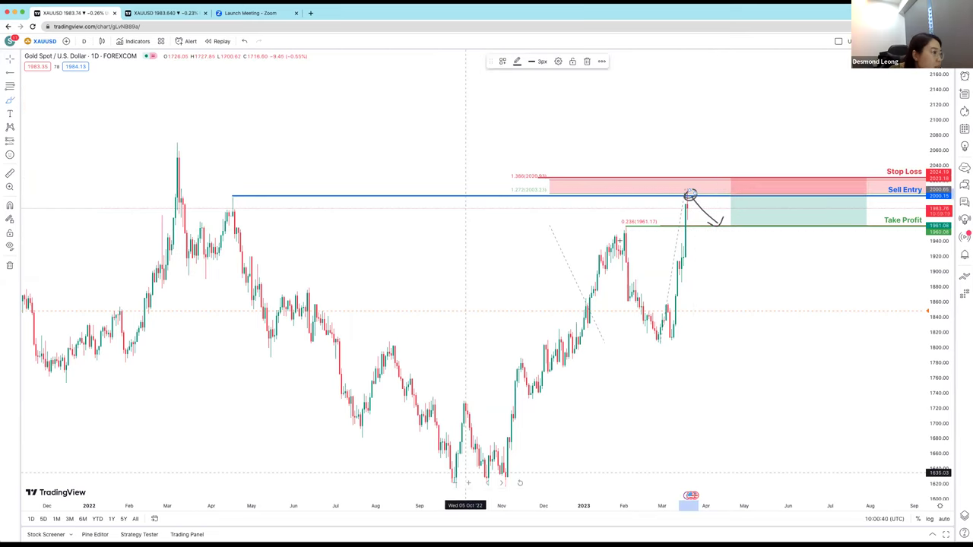
pyautogui.hscroll(1, 619, 240)
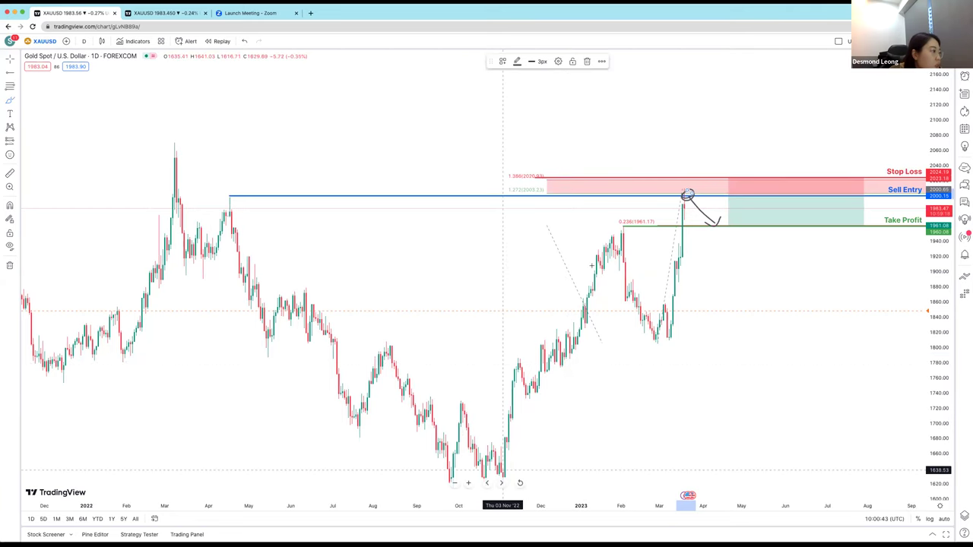
# Trace the price path freehand from the November 2022 low through the swings to Sell Entry, down to Take Profit and up to about 2170.
pyautogui.moveTo(502, 471)
pyautogui.mouseDown()
pyautogui.moveTo(573, 291)
pyautogui.moveTo(605, 249)
pyautogui.moveTo(667, 332)
pyautogui.mouseUp()
pyautogui.click(667, 332)
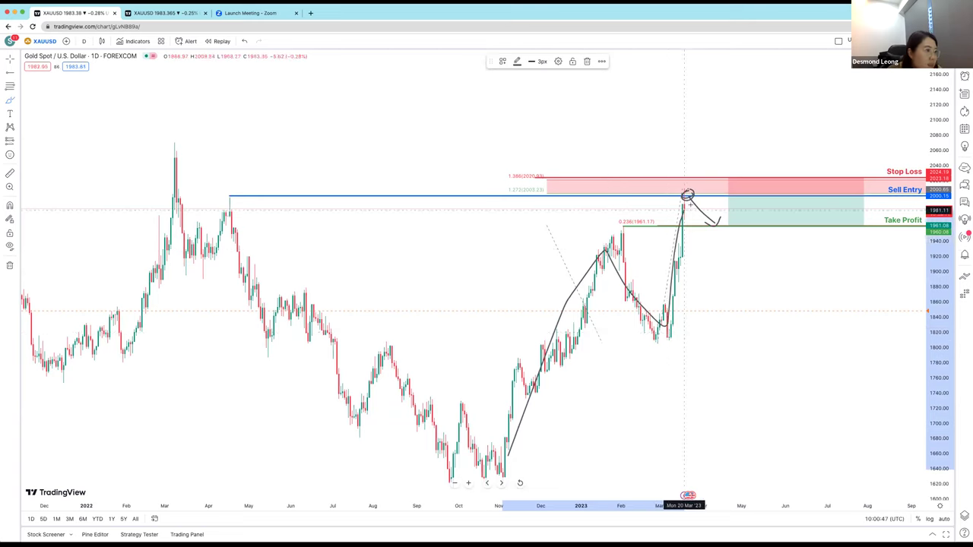
pyautogui.click(684, 207)
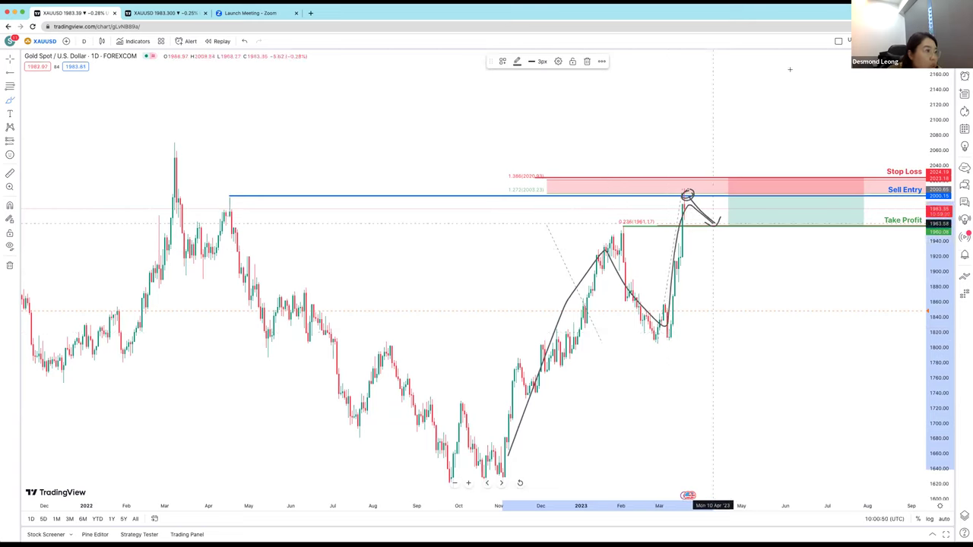
pyautogui.click(716, 227)
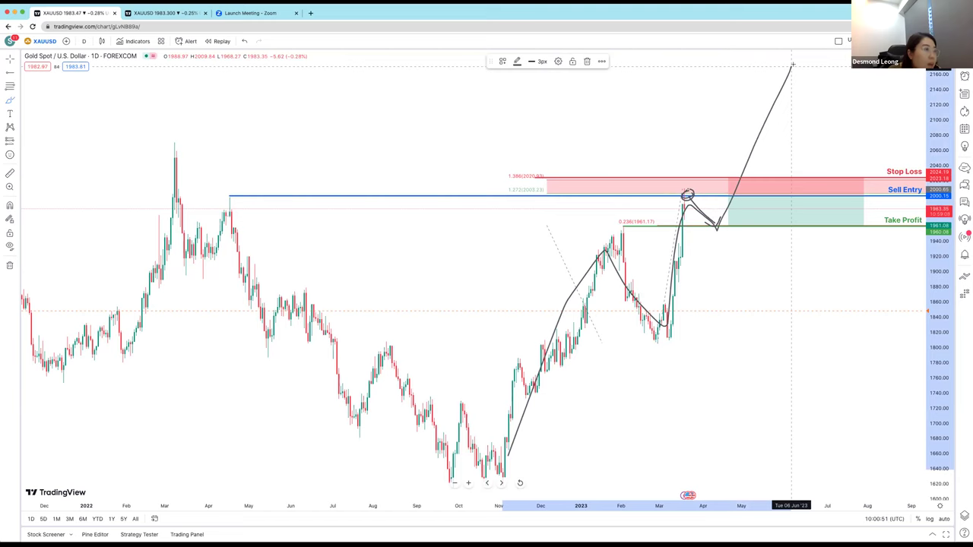
# Undo the traced price path, circle the Take Profit level freehand and draw an arrow rising from it to about 2100.
pyautogui.click(244, 41)
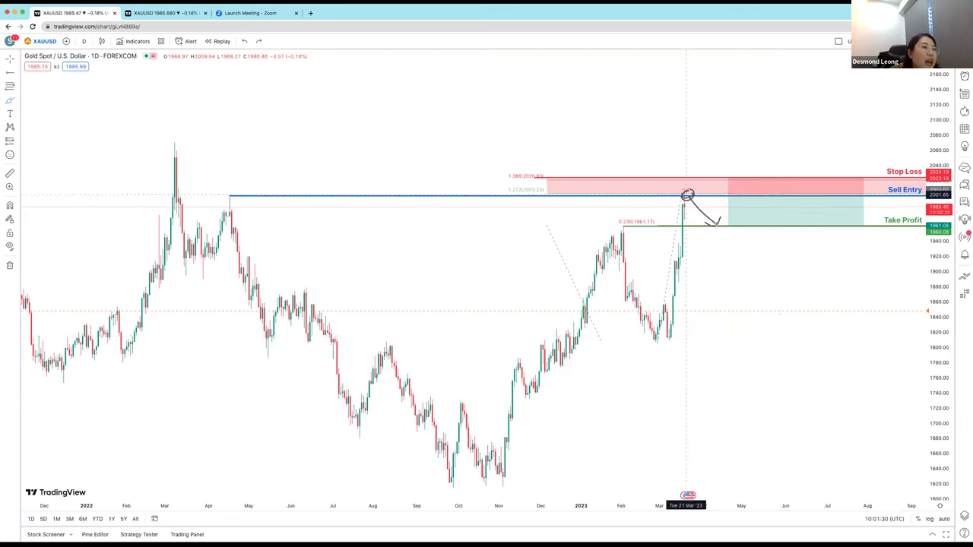
pyautogui.moveTo(719, 230)
pyautogui.mouseDown()
pyautogui.moveTo(743, 228)
pyautogui.moveTo(733, 227)
pyautogui.moveTo(788, 125)
pyautogui.moveTo(796, 139)
pyautogui.mouseUp()
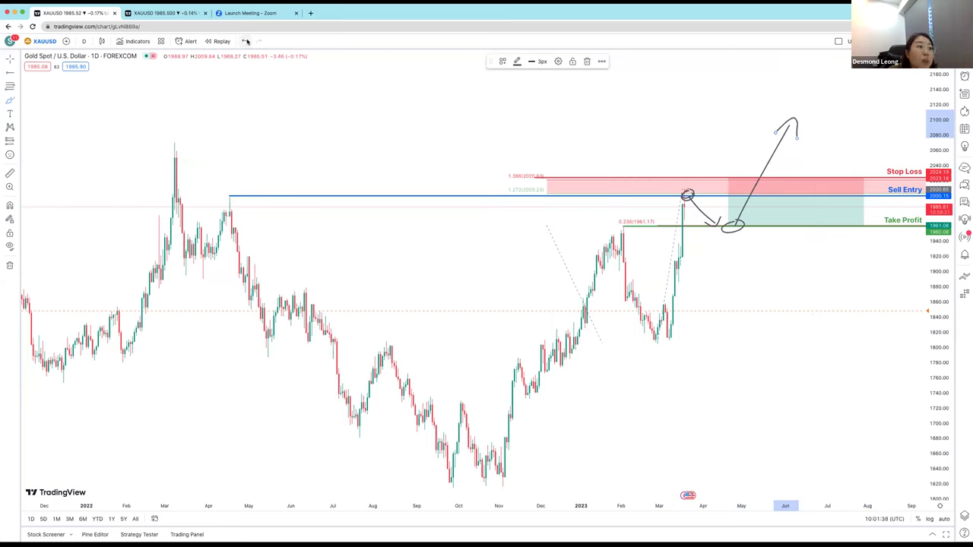
# Undo the freehand circle on Take Profit and the rising arrow strokes.
pyautogui.click(245, 41)
pyautogui.click(244, 41)
pyautogui.click(245, 41)
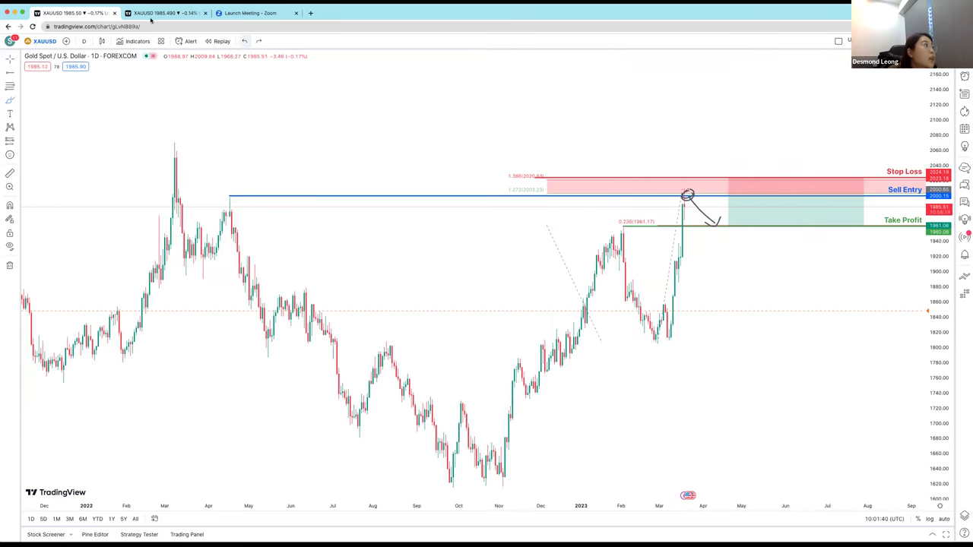
# Go to the duplicate OANDA XAUUSD chart and set its timeframe to 4 hours.
pyautogui.hotkey('ctrl', 'Tab')
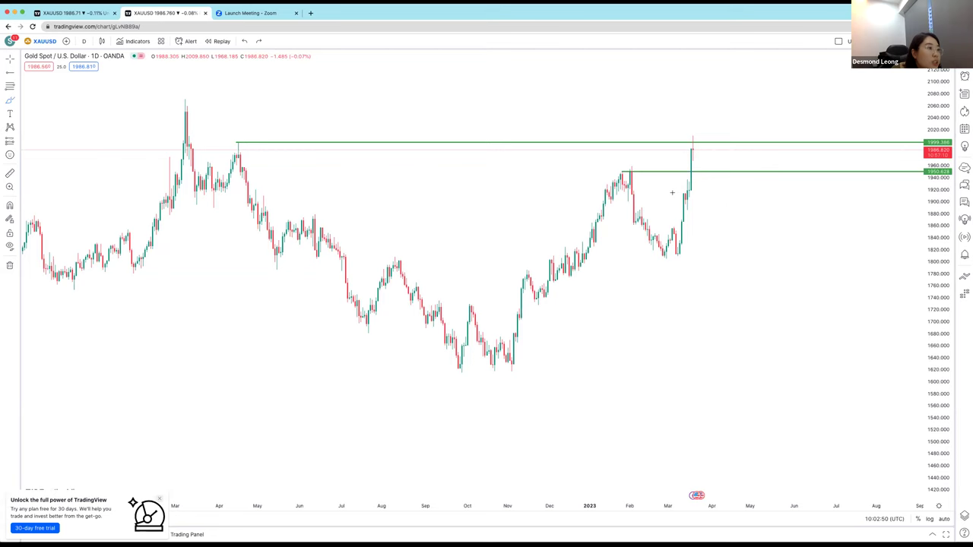
pyautogui.hotkey('ctrl', 'shift', 'Tab')
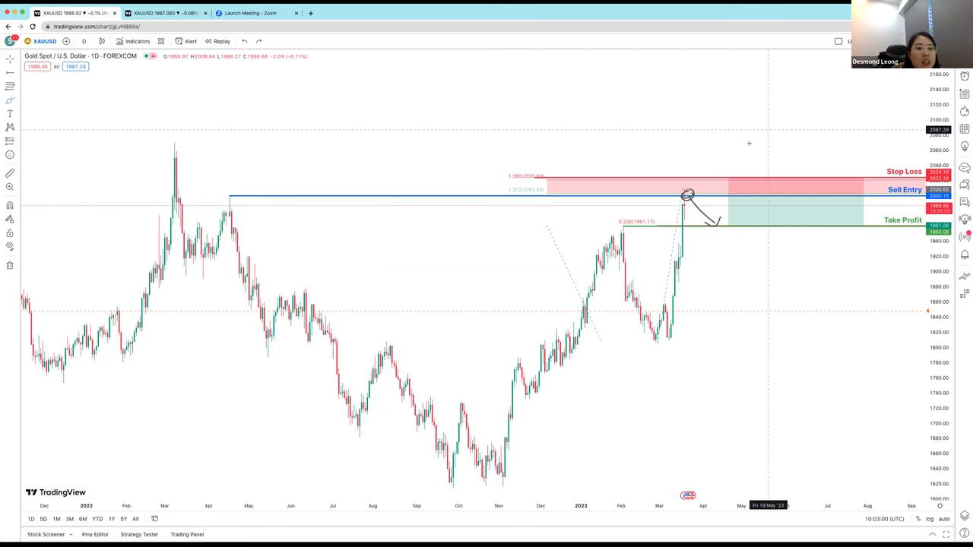
pyautogui.click(184, 15)
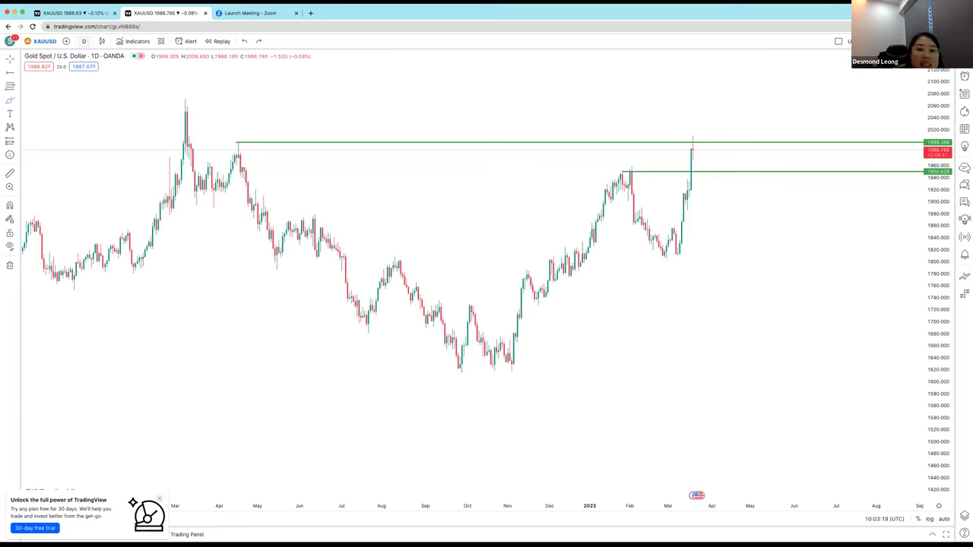
pyautogui.click(83, 41)
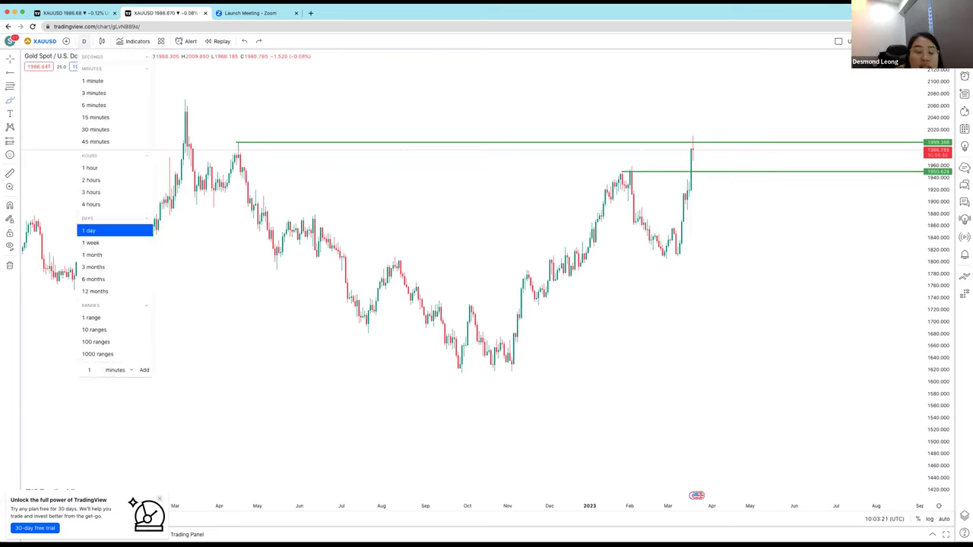
pyautogui.click(93, 205)
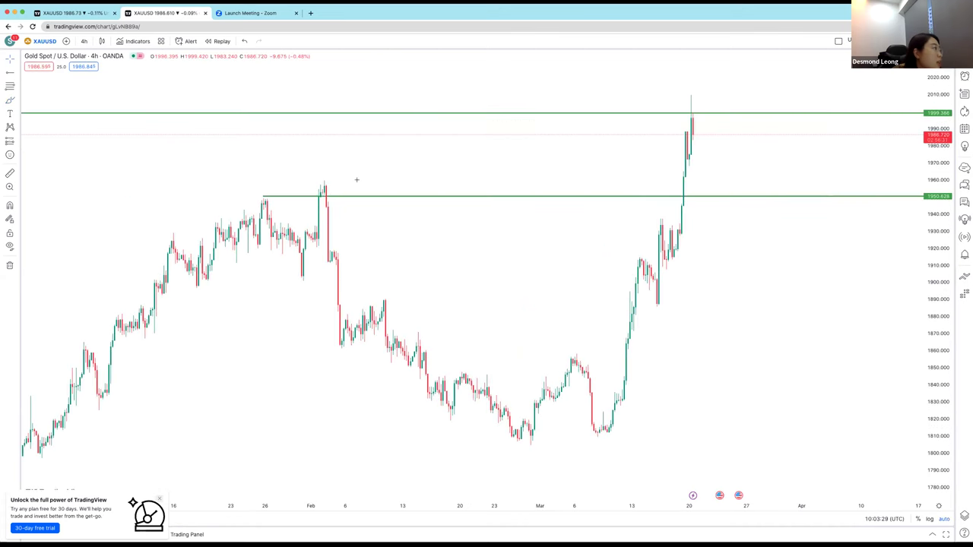
# Move the lower green horizontal ray up to the 2 February swing high, at about 1957.244.
pyautogui.moveTo(329, 198)
pyautogui.mouseDown()
pyautogui.moveTo(401, 185)
pyautogui.moveTo(389, 187)
pyautogui.mouseUp()
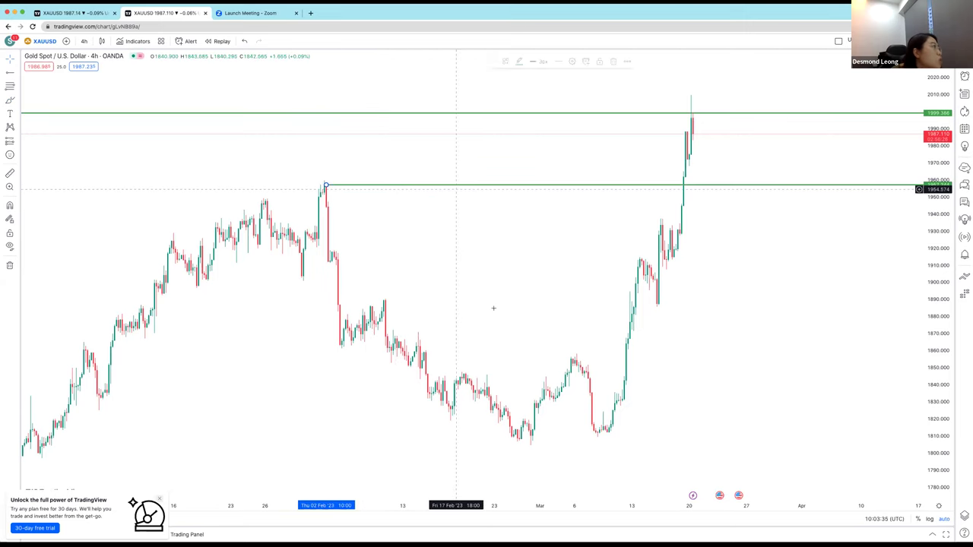
pyautogui.hscroll(-5, 430, 304)
pyautogui.hscroll(-4, 423, 303)
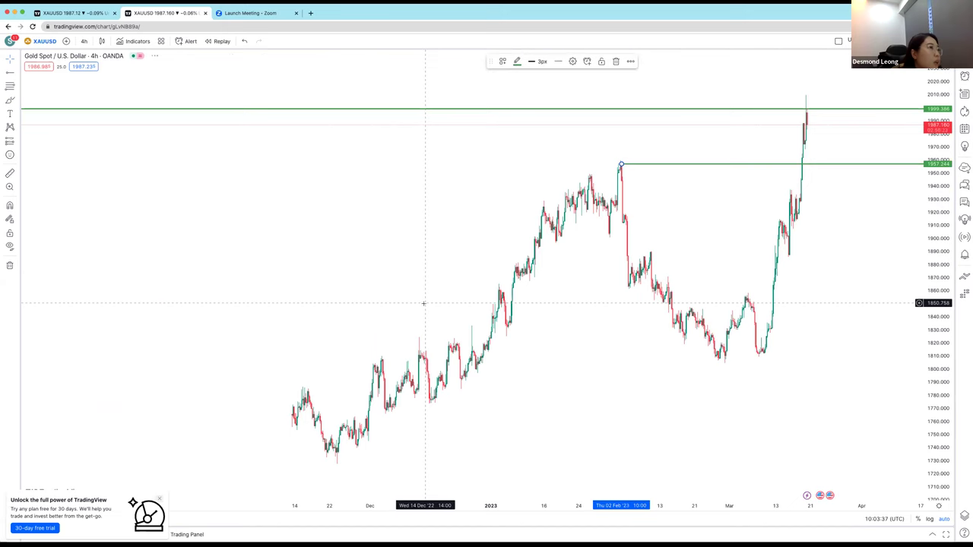
pyautogui.hscroll(1, 423, 303)
pyautogui.hscroll(8, 423, 304)
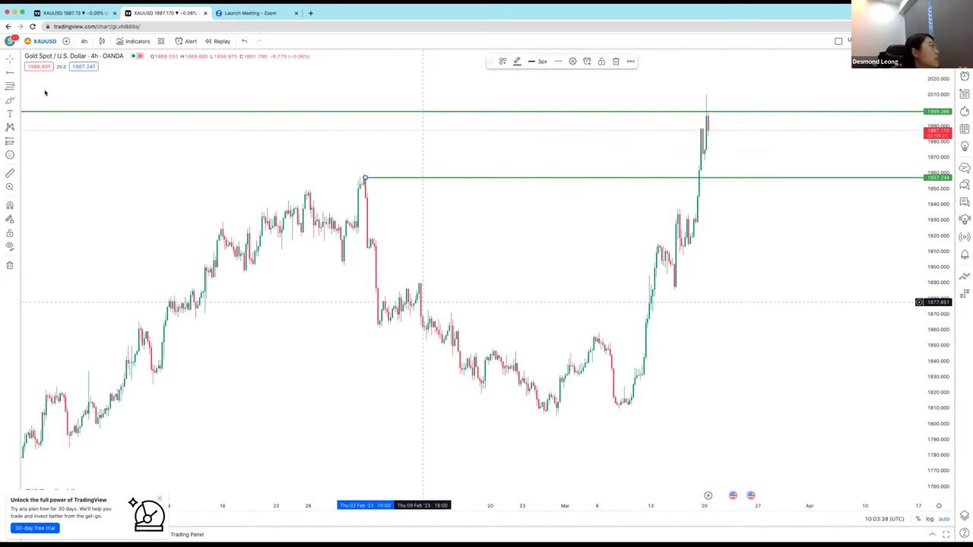
# Sketch a freehand pullback from the latest candle to the lower ray, set at 1956.417, circle the touch and draw a rebound arrow to the upper line.
pyautogui.click(13, 102)
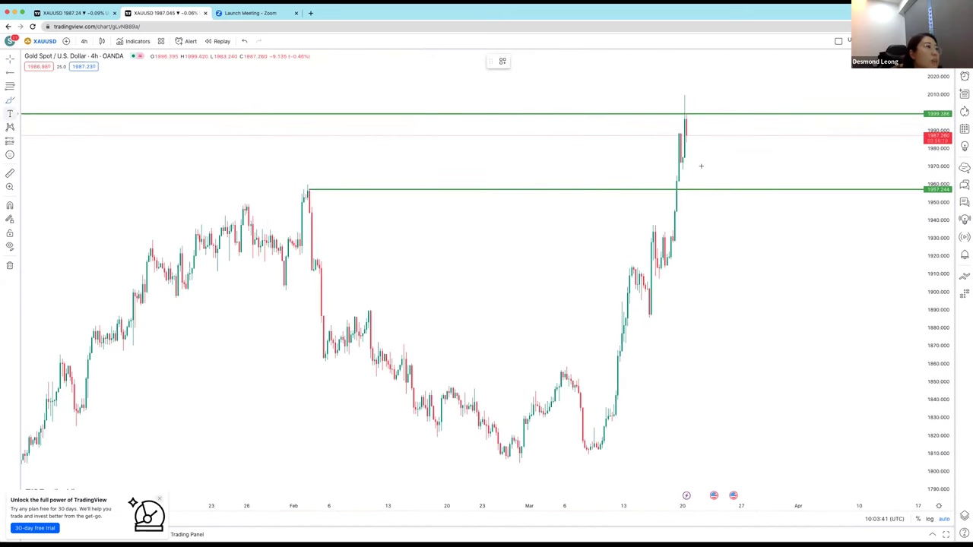
pyautogui.moveTo(686, 119); pyautogui.dragTo(719, 182)
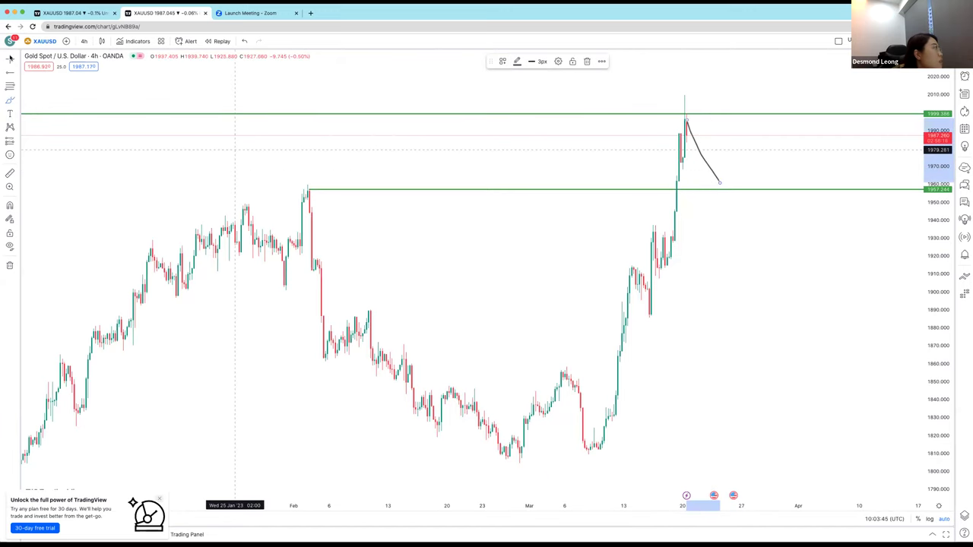
pyautogui.click(311, 189)
pyautogui.moveTo(311, 190); pyautogui.dragTo(310, 190)
pyautogui.click(725, 185)
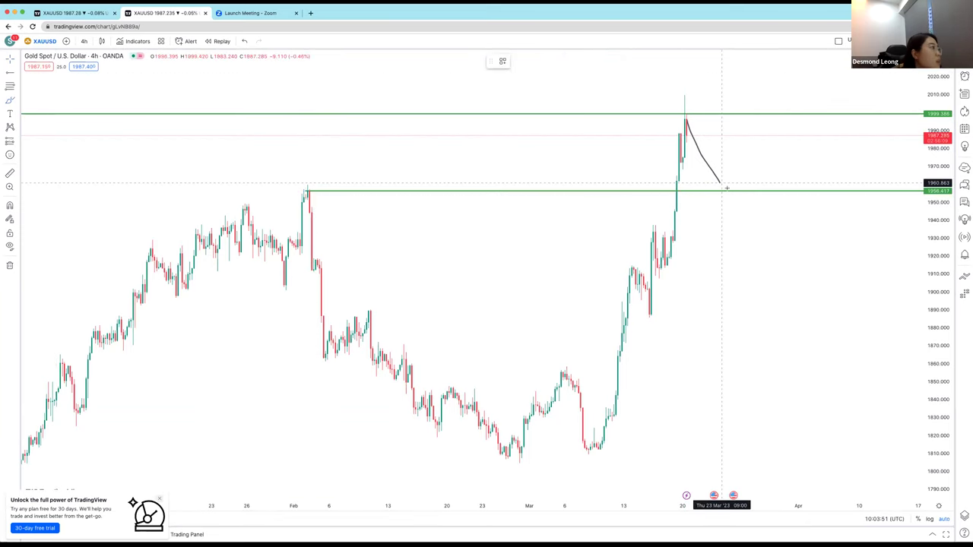
pyautogui.moveTo(725, 187)
pyautogui.mouseDown()
pyautogui.moveTo(784, 118)
pyautogui.moveTo(773, 121)
pyautogui.moveTo(797, 123)
pyautogui.mouseUp()
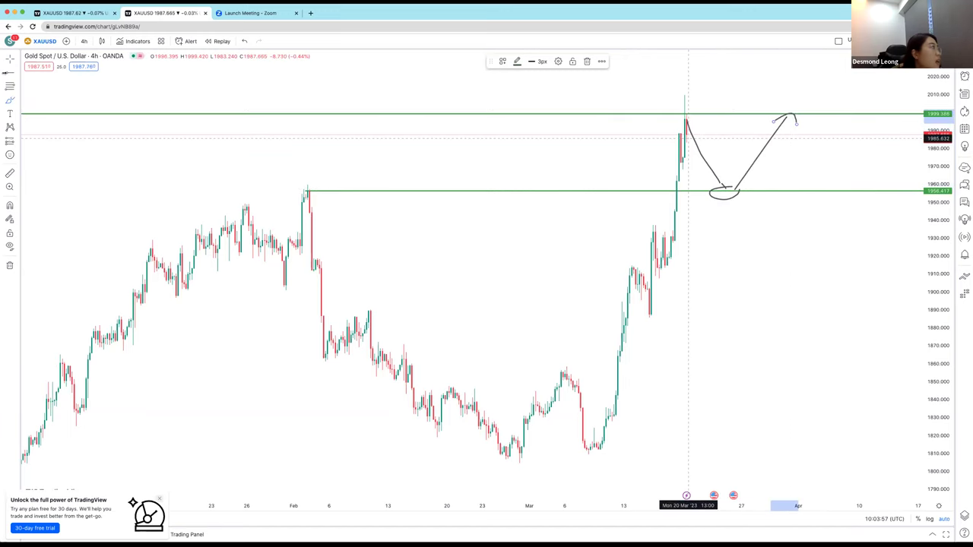
# Delete the freehand pullback stroke, its arrowhead, the circle on the lower ray and the rising arrow strokes.
pyautogui.click(689, 136)
pyautogui.click(690, 135)
pyautogui.press('Delete')
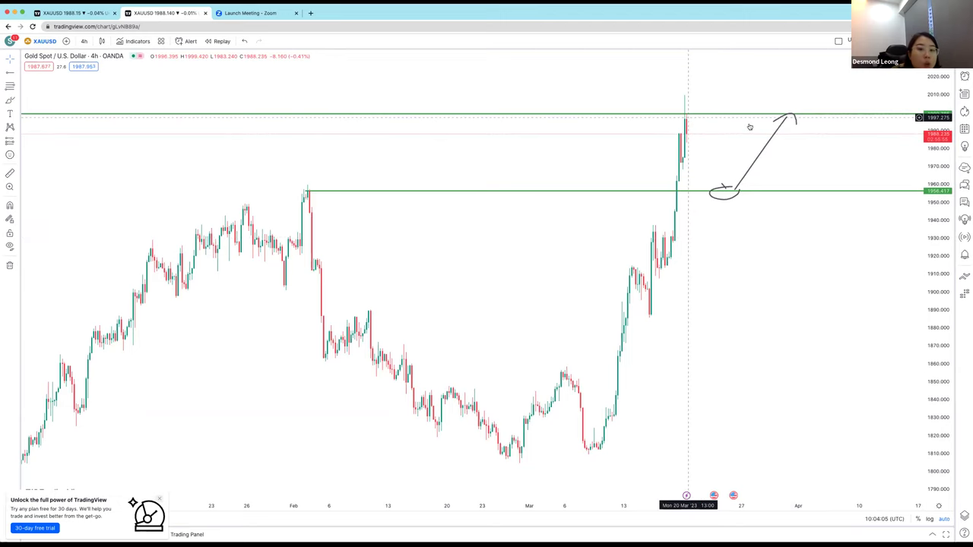
pyautogui.click(723, 185)
pyautogui.click(722, 189)
pyautogui.click(721, 190)
pyautogui.press('Delete')
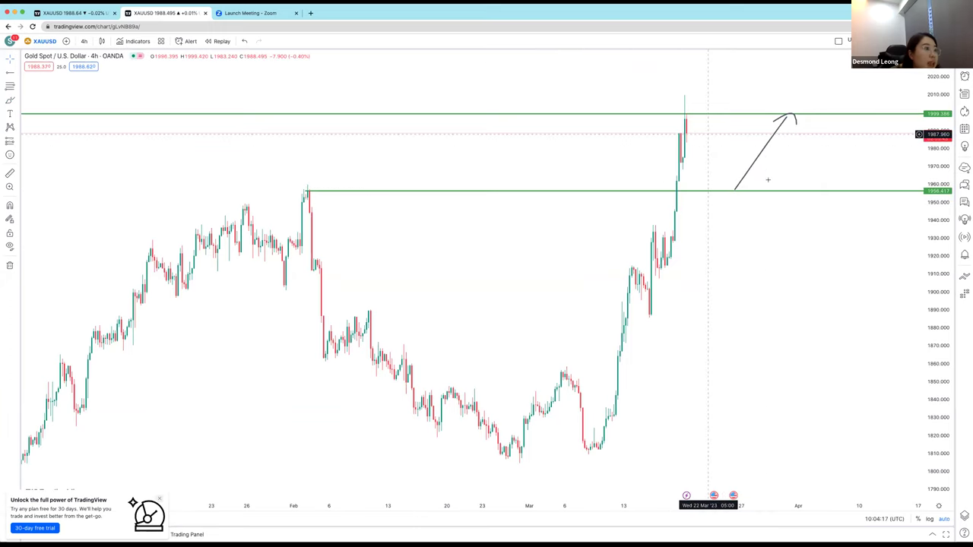
pyautogui.click(769, 144)
pyautogui.press('Delete')
pyautogui.click(782, 120)
pyautogui.press('Delete')
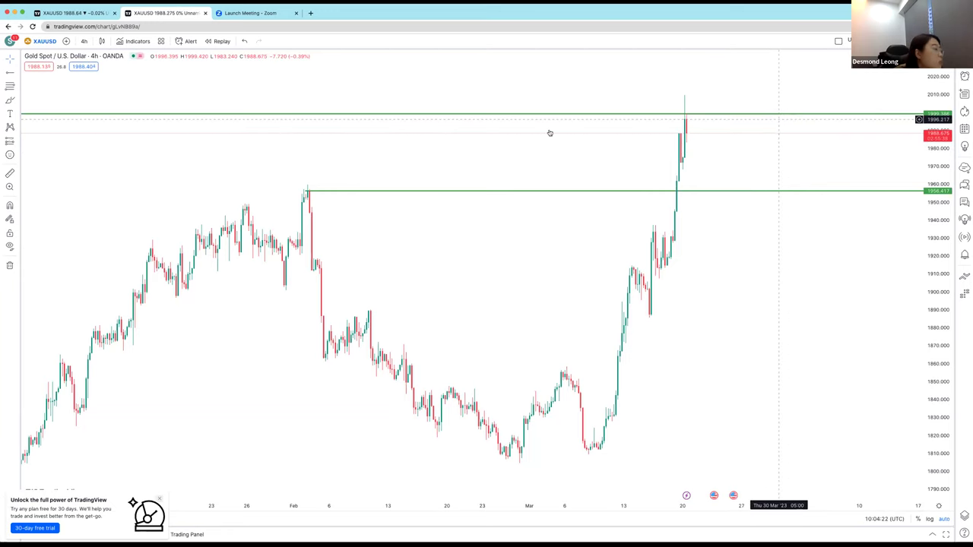
# Draw a Fib Retracement from the 28 February low to the height of the 20 March high, showing only the 0.236 level.
pyautogui.click(16, 86)
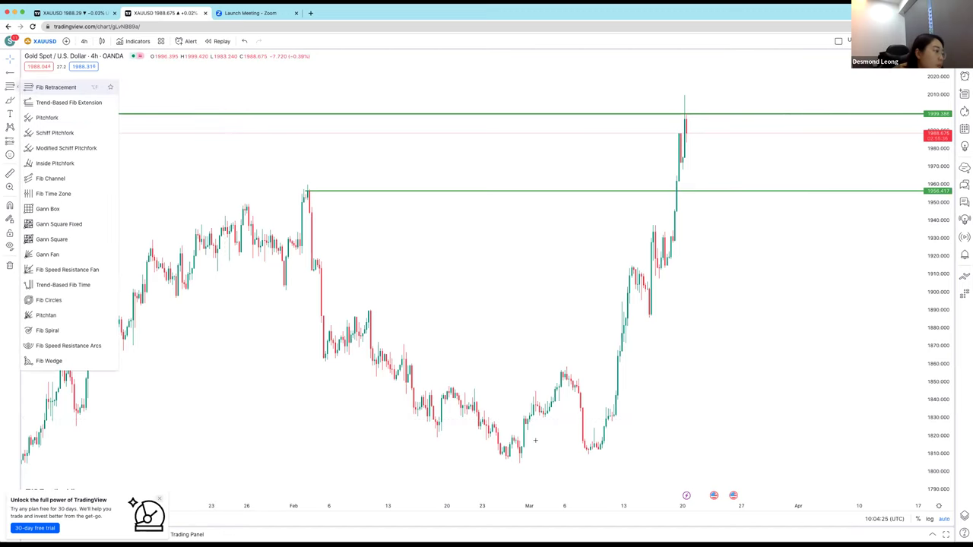
pyautogui.click(57, 98)
pyautogui.click(519, 462)
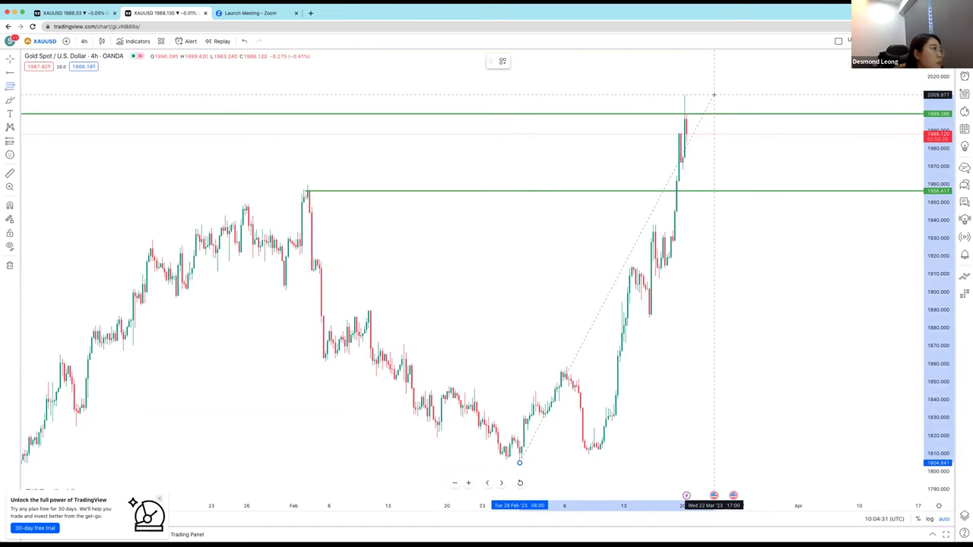
pyautogui.doubleClick(713, 96)
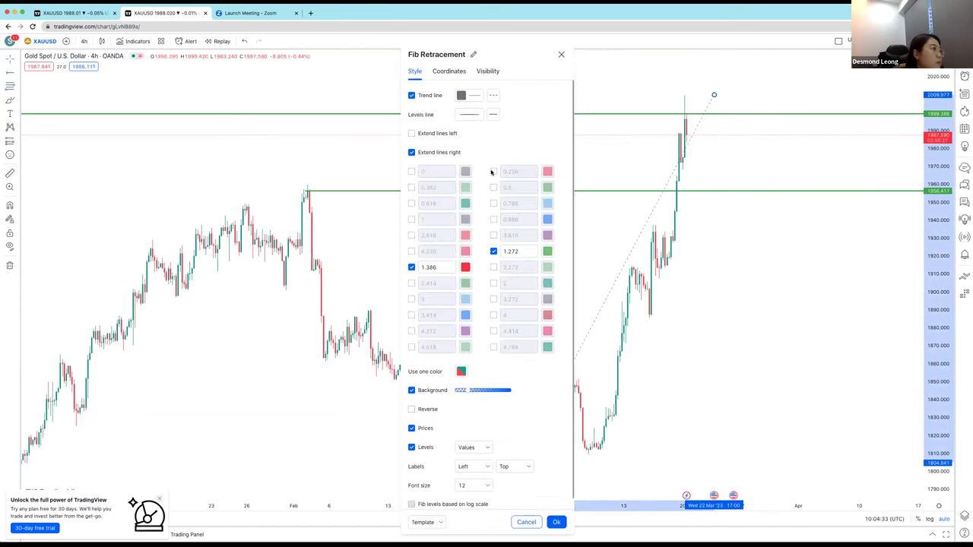
pyautogui.click(494, 251)
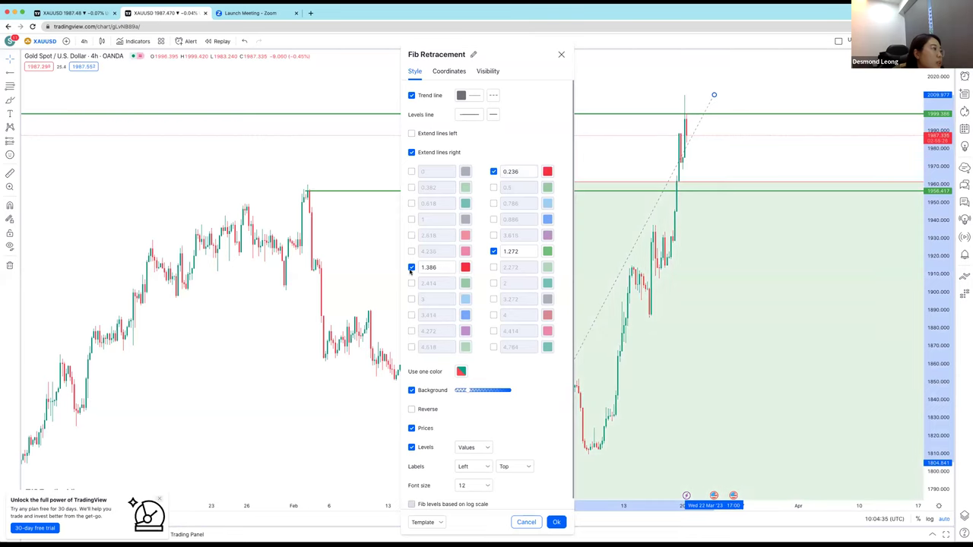
pyautogui.click(553, 522)
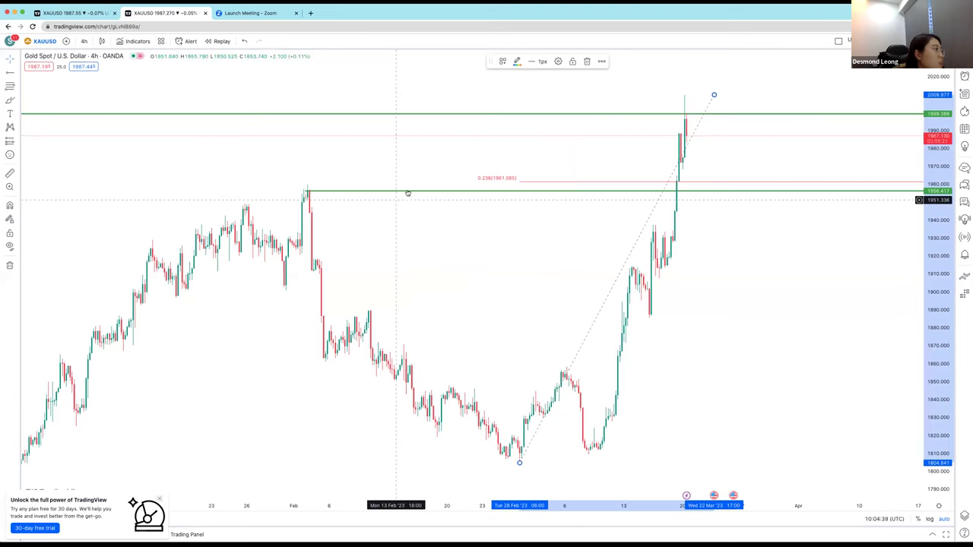
# Draw a thin rectangle at the 2 February high, extended right, spanning from the 0.236 level at about 1961.5 down to the lower green ray.
pyautogui.moveTo(411, 190); pyautogui.dragTo(407, 190)
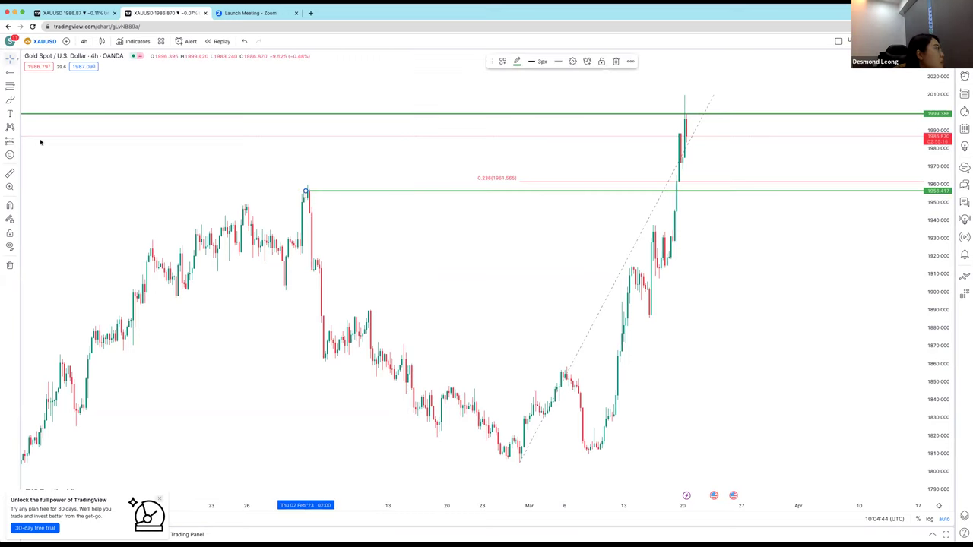
pyautogui.click(16, 101)
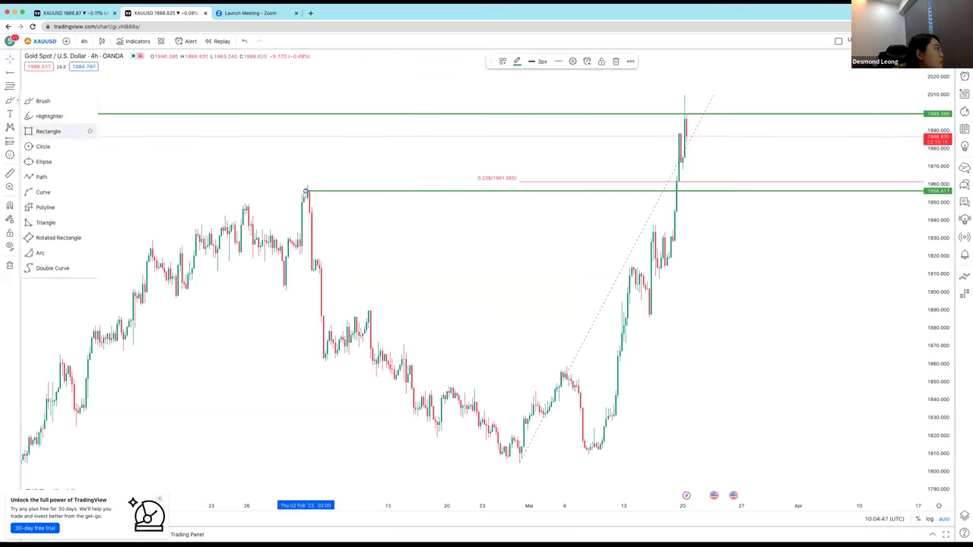
pyautogui.click(48, 131)
pyautogui.click(307, 184)
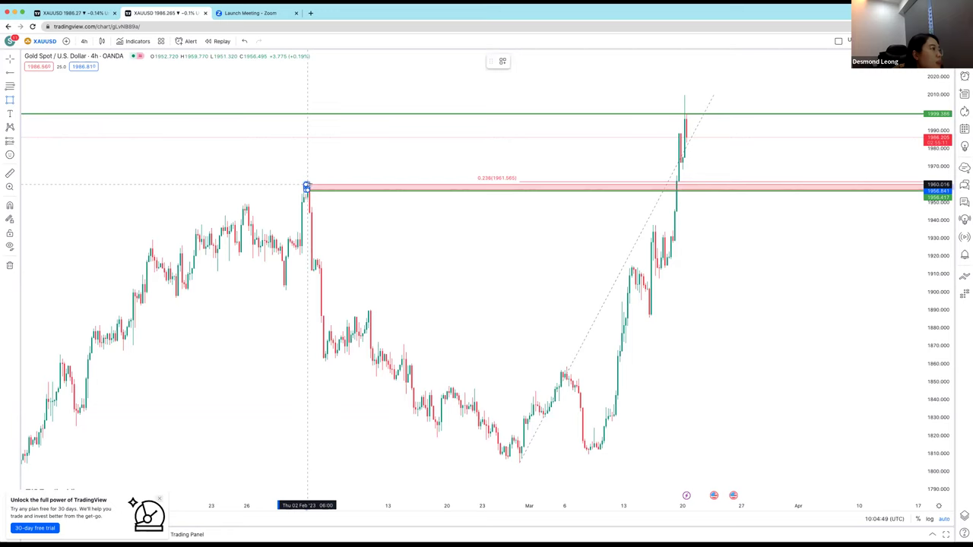
pyautogui.moveTo(308, 186); pyautogui.dragTo(310, 189)
pyautogui.doubleClick(308, 190)
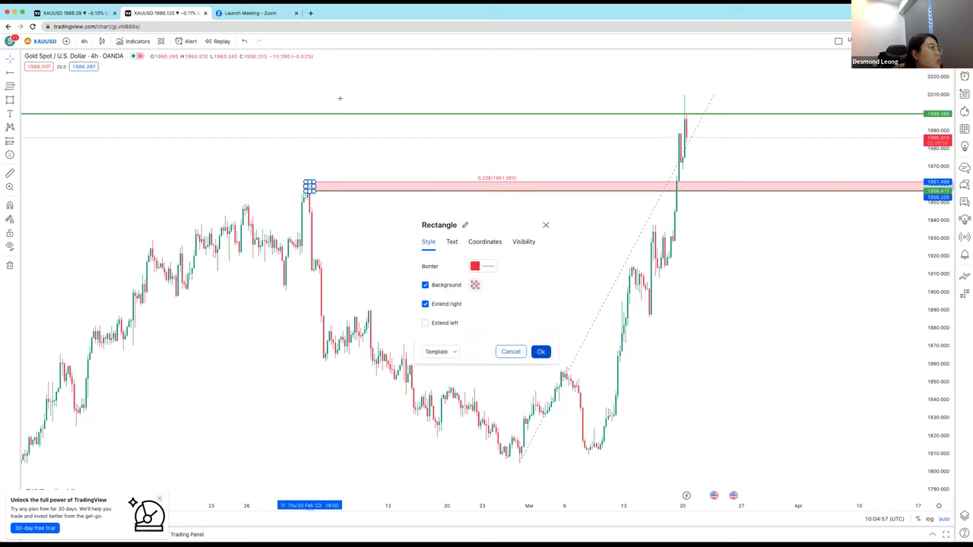
pyautogui.click(540, 351)
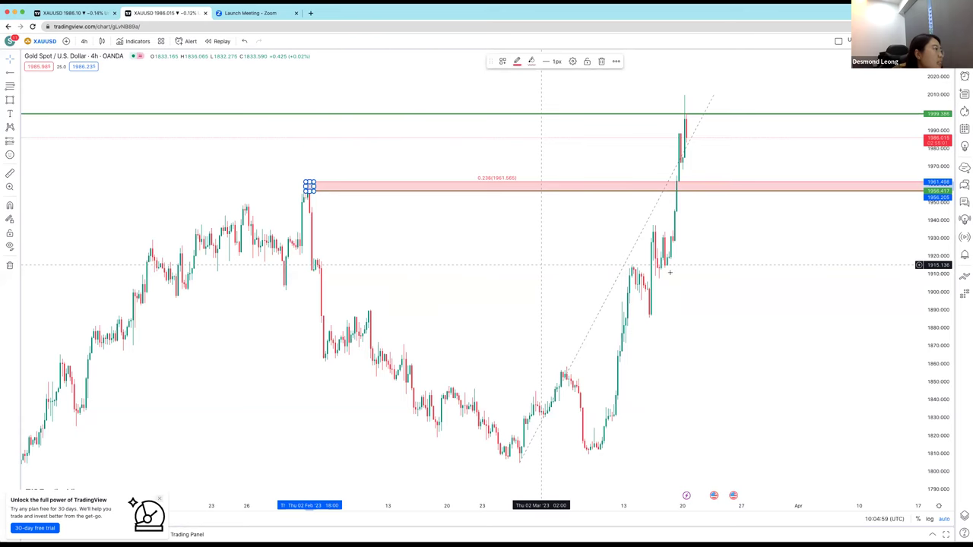
# Search the indicators for "ichimoku" and add Ichimoku Cloud to the 4-hour chart.
pyautogui.scroll(-3, 669, 272)
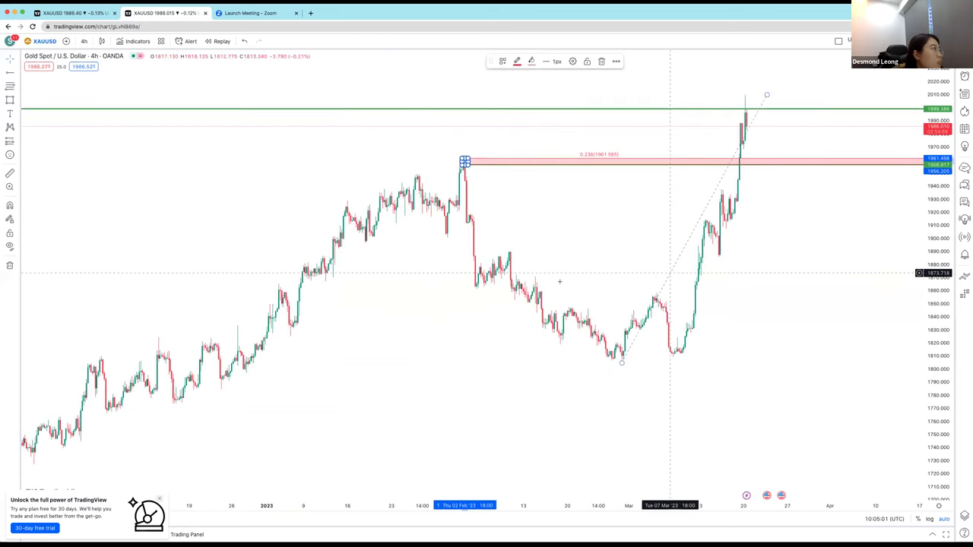
pyautogui.scroll(1, 533, 280)
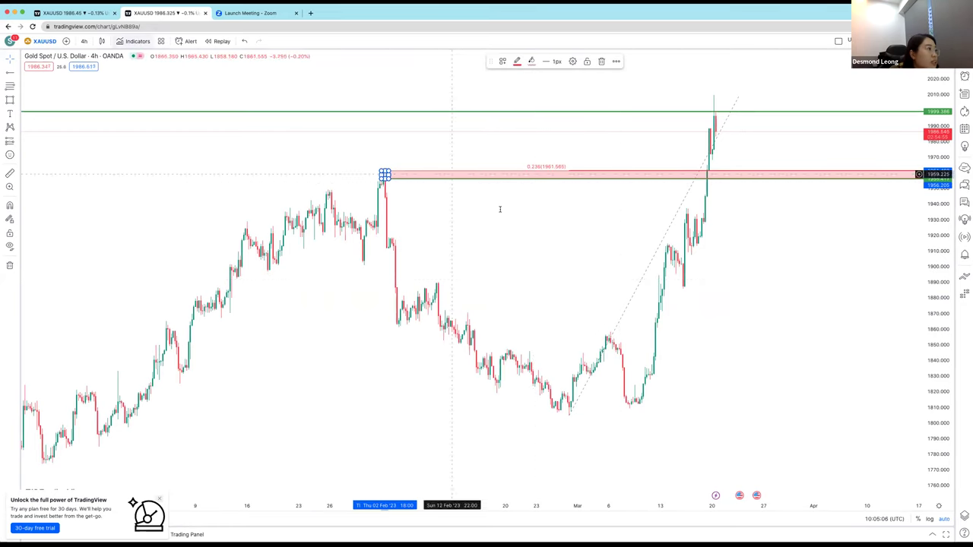
pyautogui.press('/')
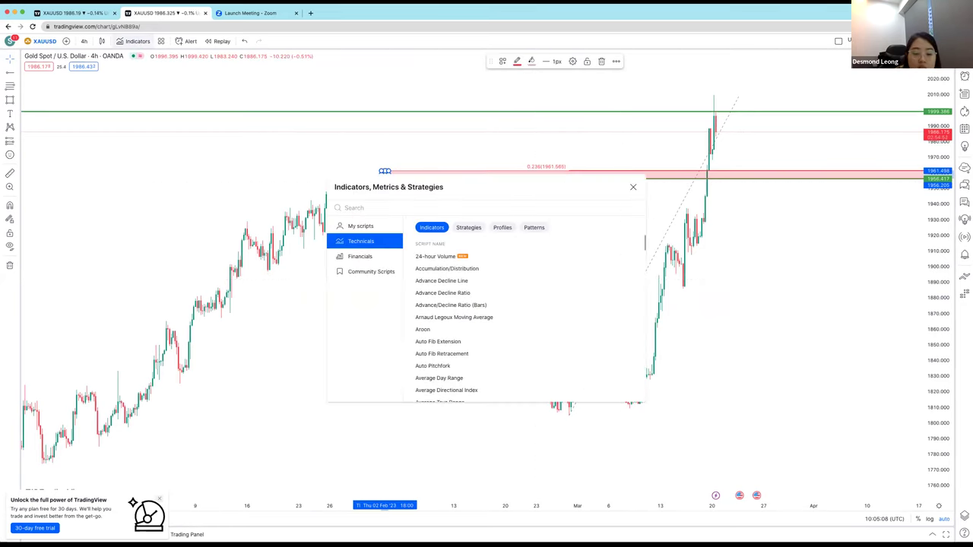
pyautogui.write('ic')
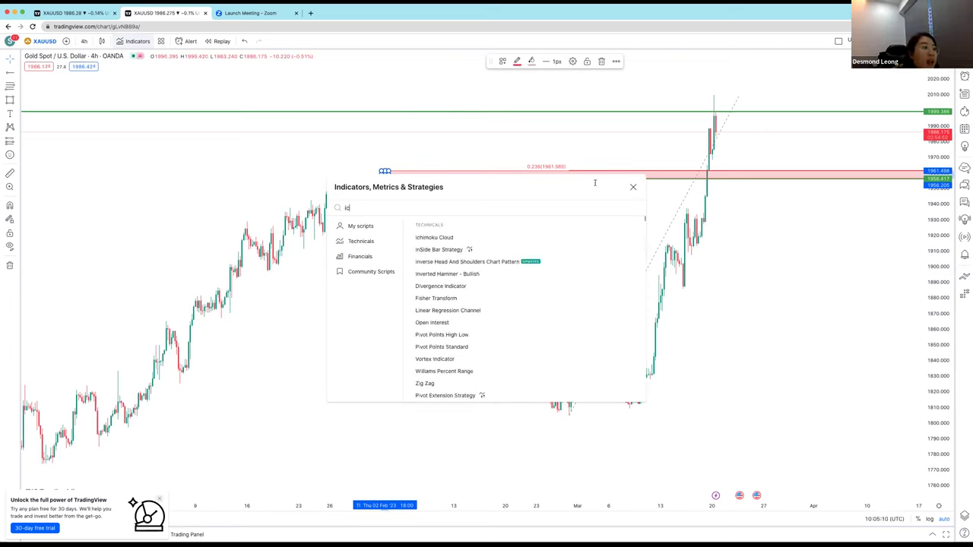
pyautogui.write('himoku')
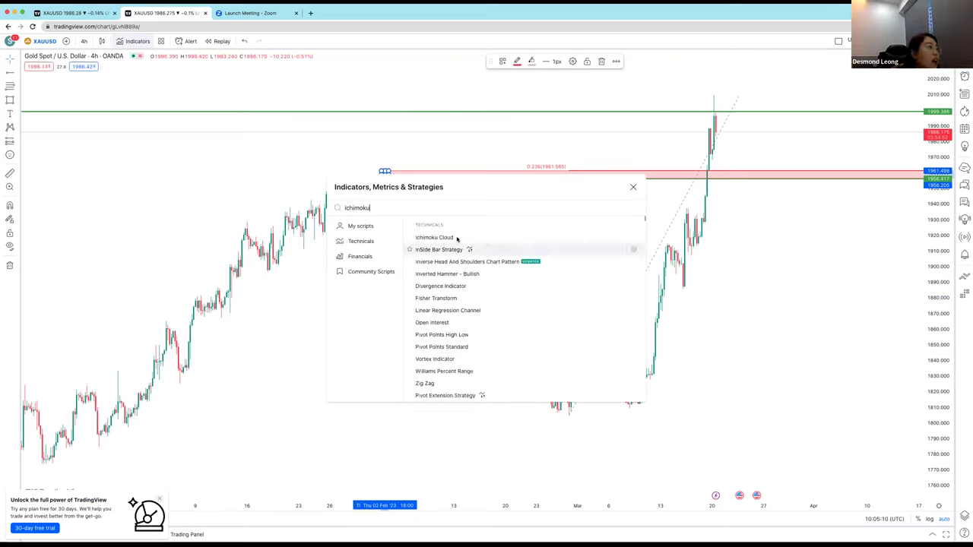
pyautogui.doubleClick(437, 237)
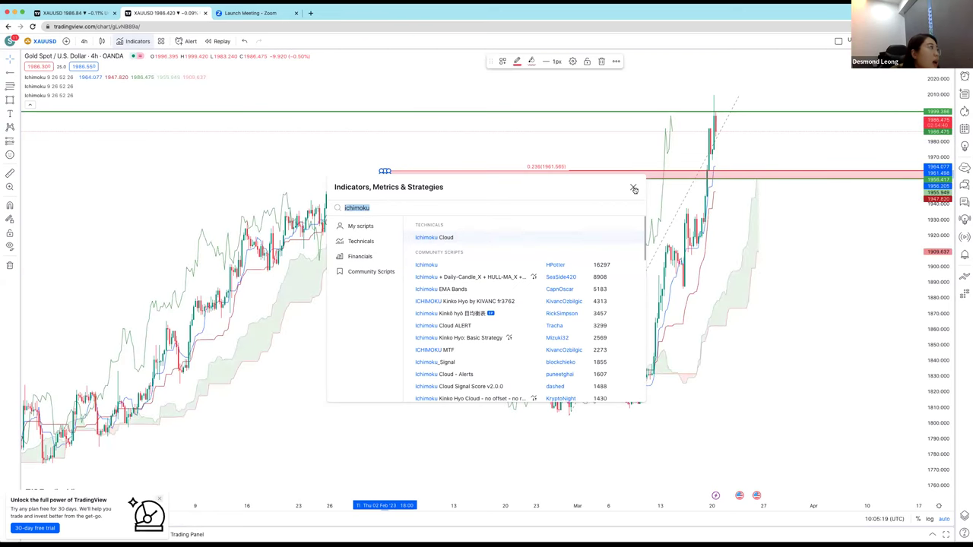
pyautogui.click(187, 106)
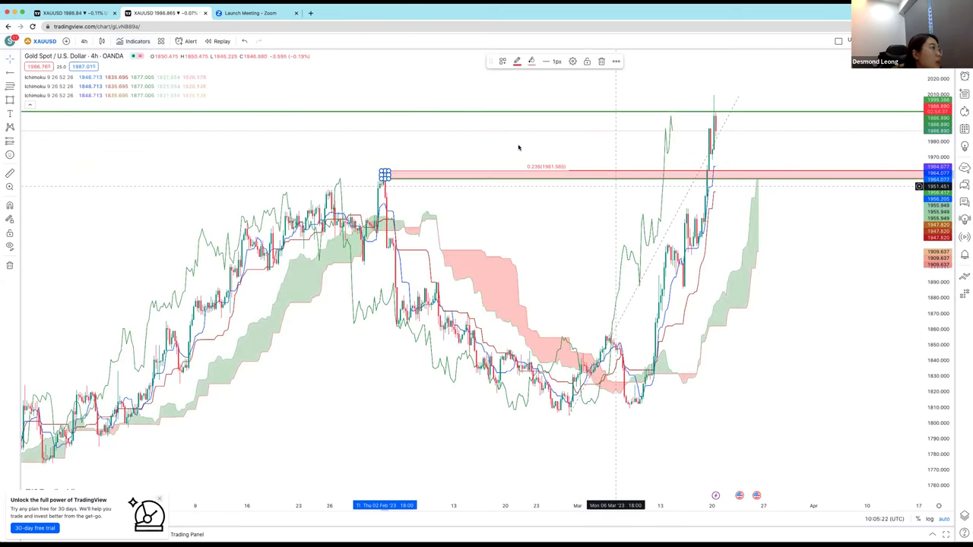
# Remove the two duplicate Ichimoku indicators from the chart, leaving a single one.
pyautogui.click(591, 149)
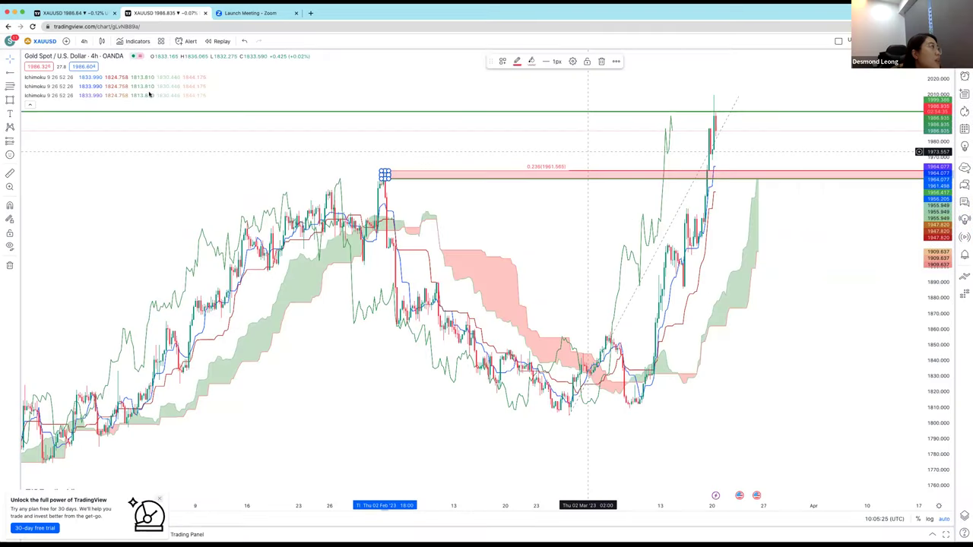
pyautogui.click(111, 86)
pyautogui.press('Delete')
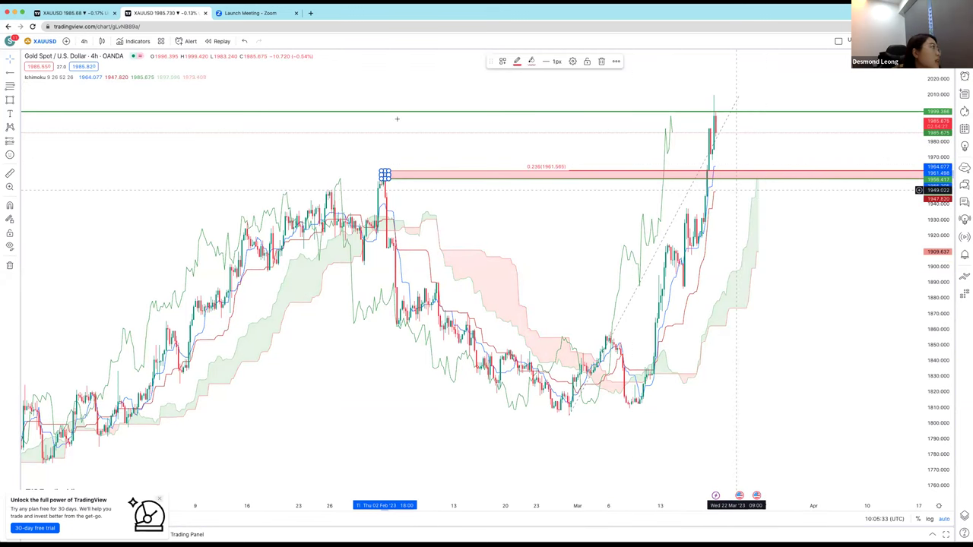
# Hide the Ichimoku's Lagging Span, Leading Span A and Leading Span B lines, keeping its background shading on.
pyautogui.moveTo(115, 77)
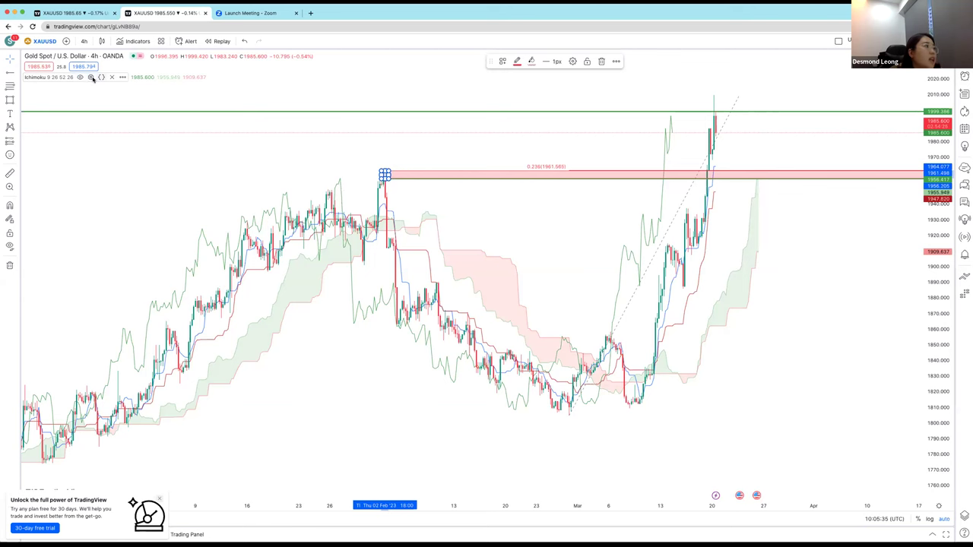
pyautogui.doubleClick(449, 247)
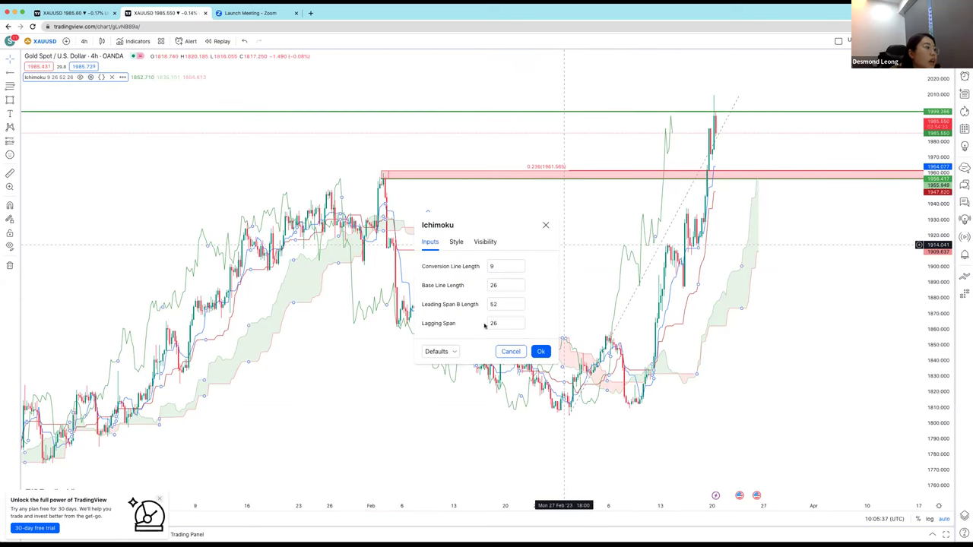
pyautogui.click(456, 242)
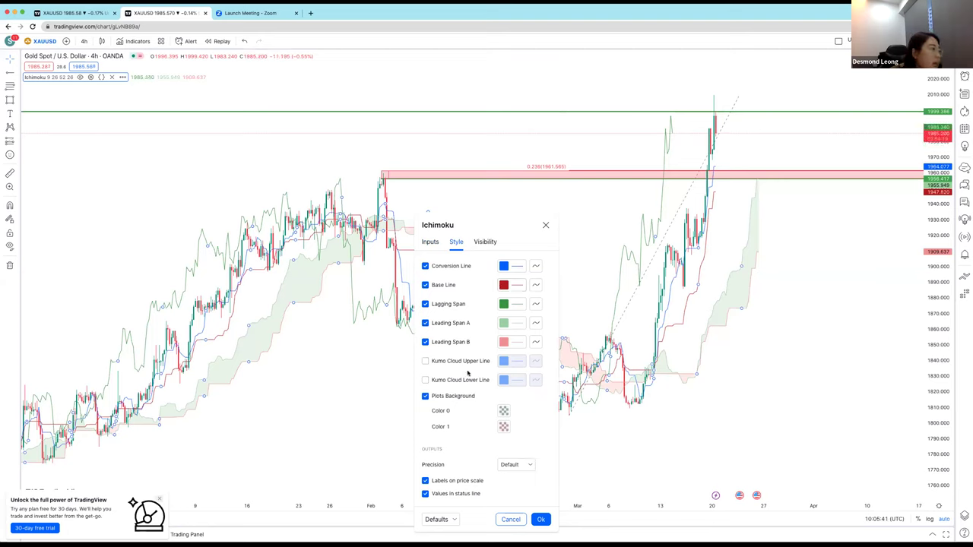
pyautogui.click(425, 342)
pyautogui.click(424, 323)
pyautogui.click(425, 304)
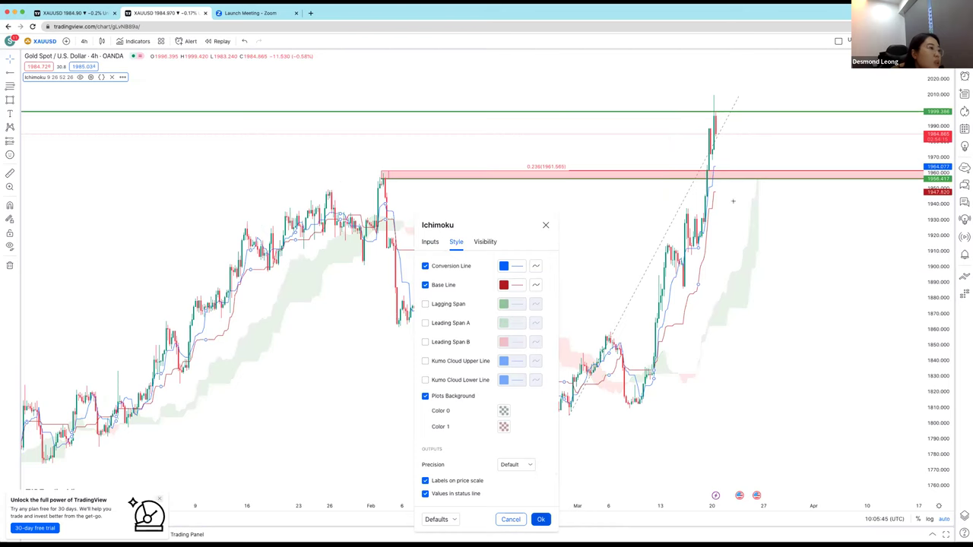
pyautogui.click(788, 276)
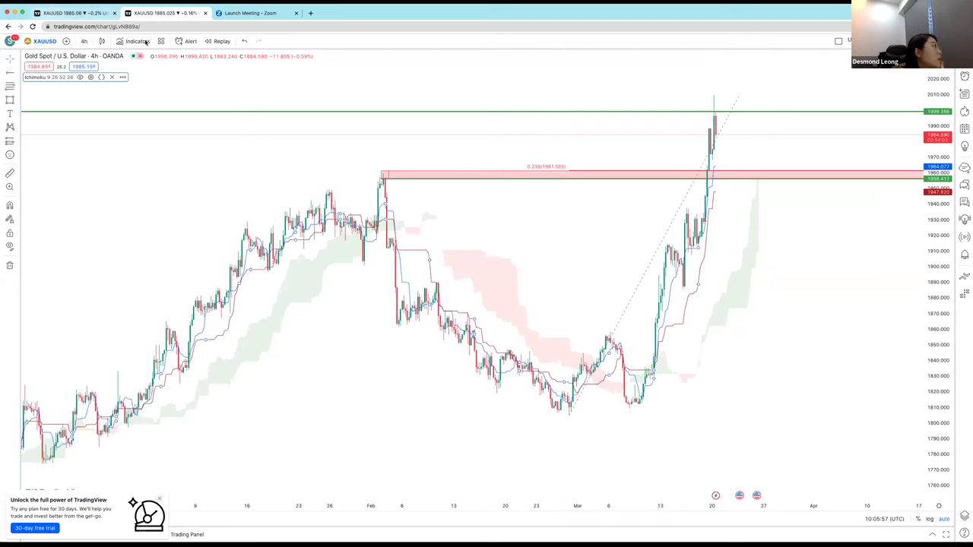
# Search the indicators for "dmi" and add the Directional Movement Index to the 4-hour chart.
pyautogui.press('/')
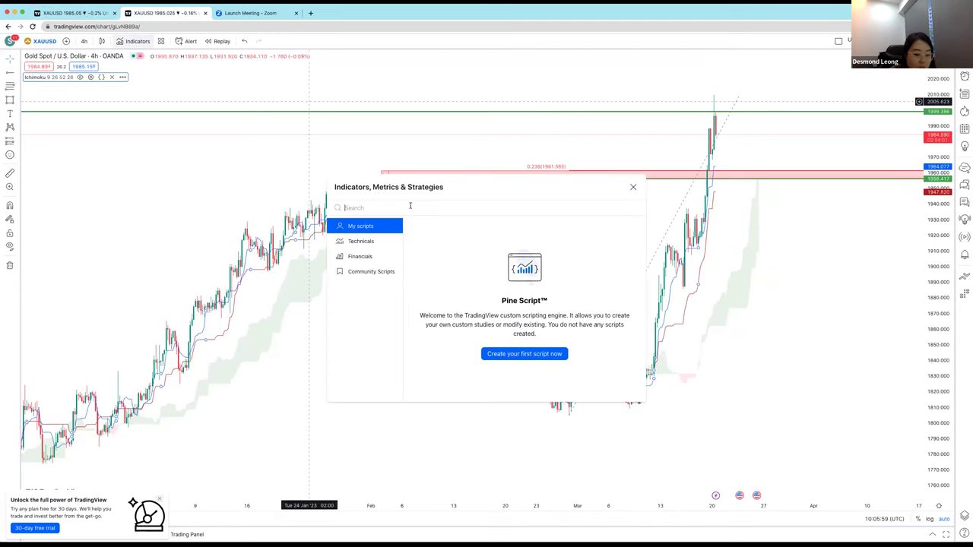
pyautogui.write('d')
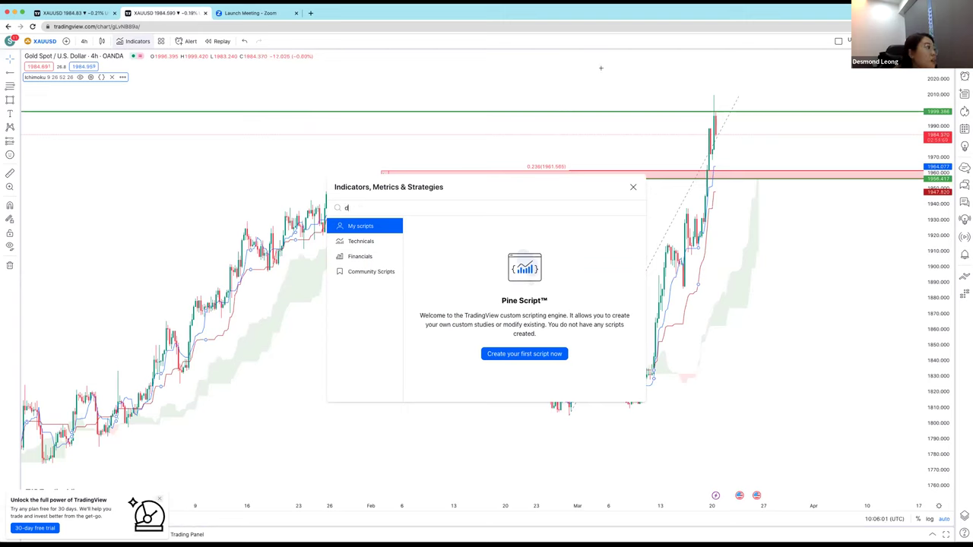
pyautogui.write('mi')
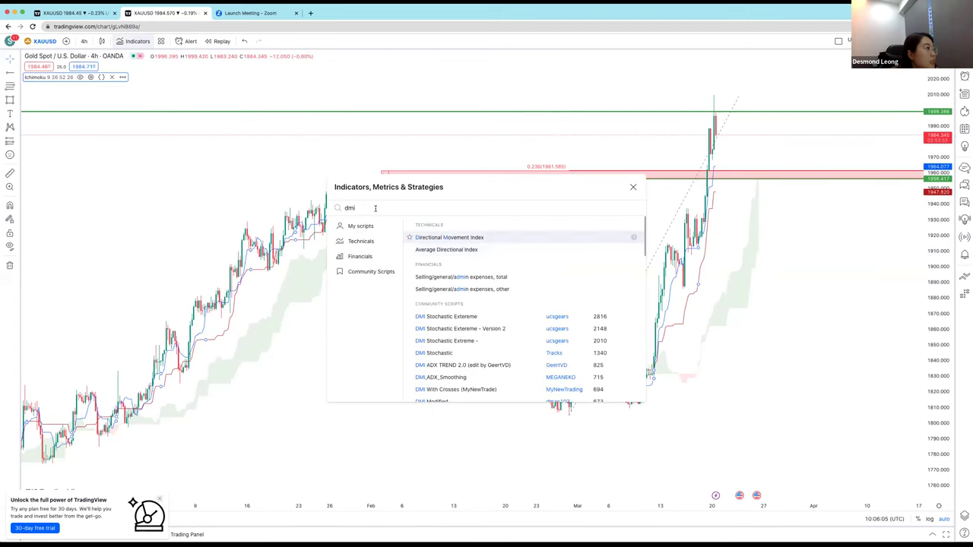
pyautogui.click(449, 237)
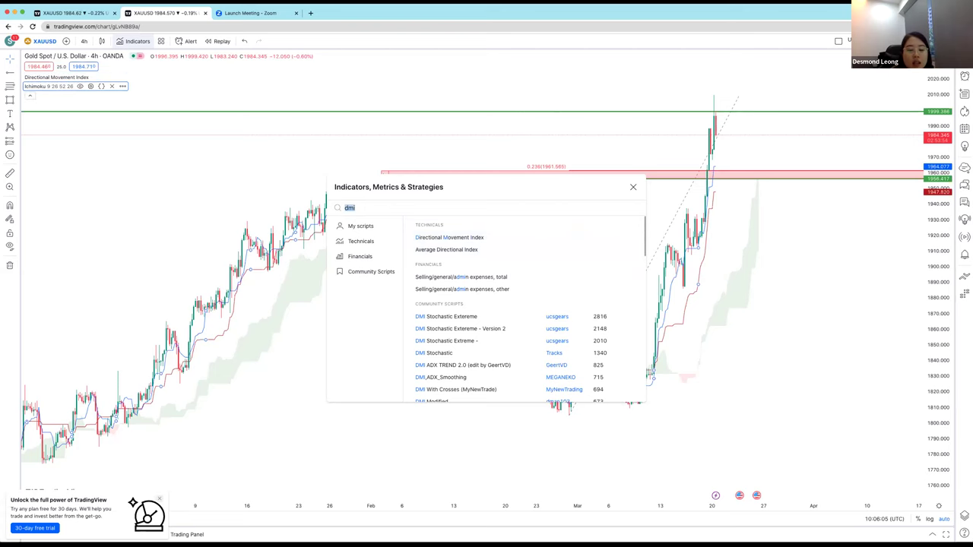
# Search the indicators for "stochas" and add the built-in Stochastic indicator to the chart.
pyautogui.write('dms')
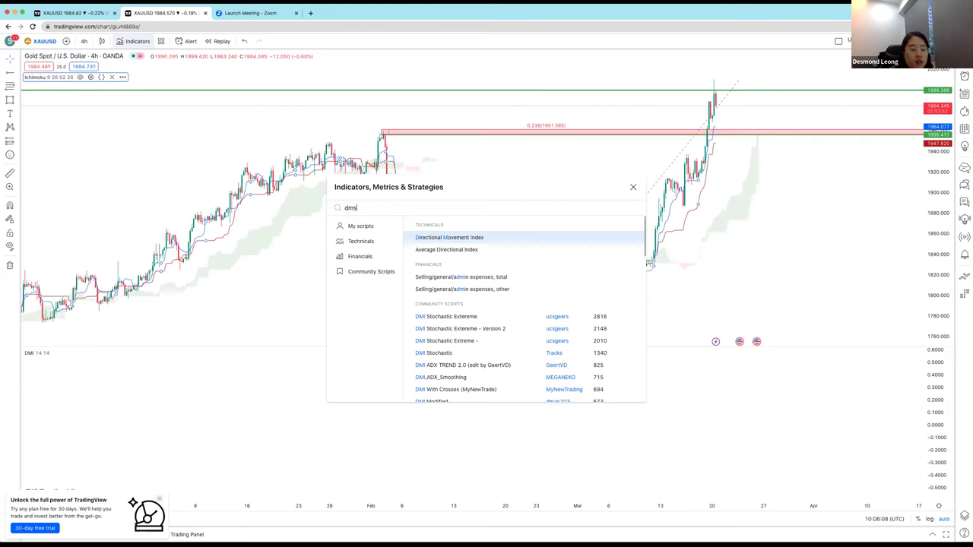
pyautogui.write('toch')
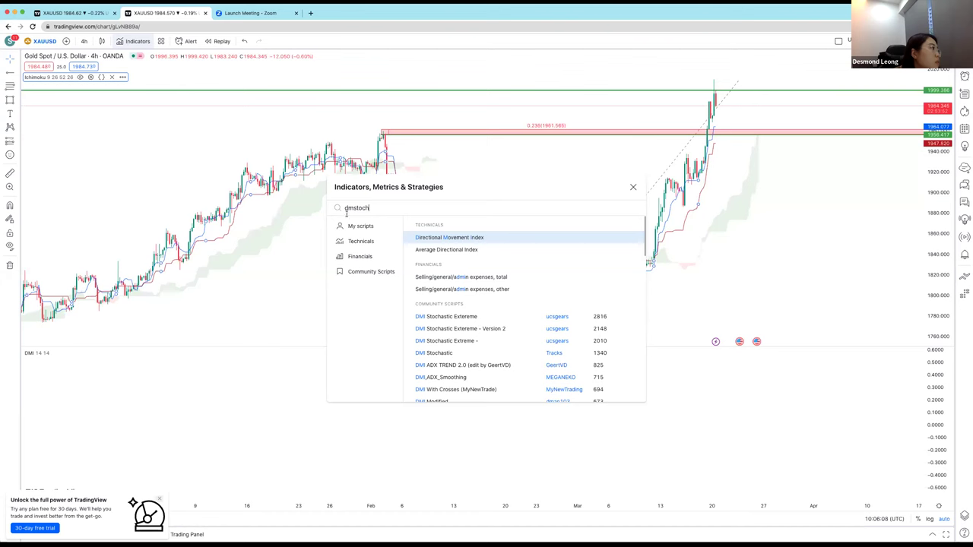
pyautogui.write('astics')
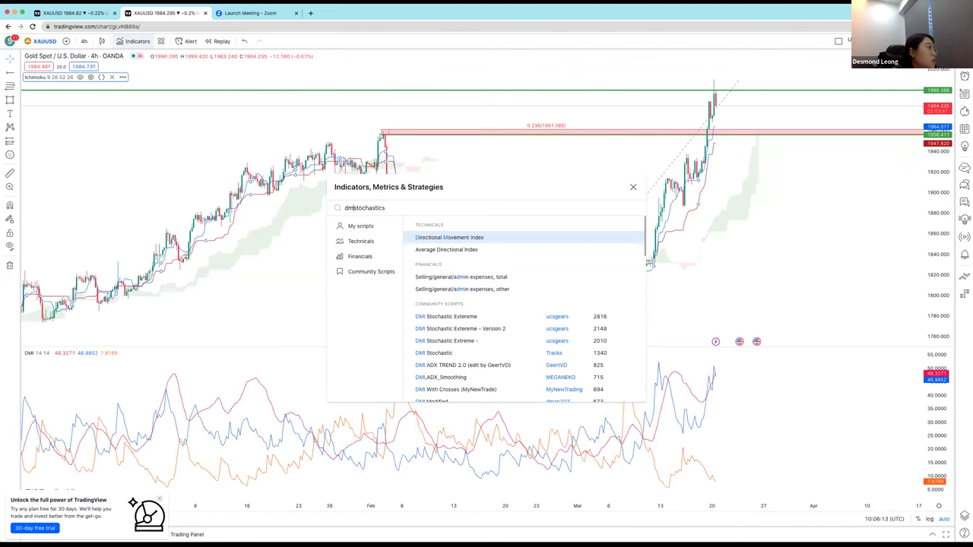
pyautogui.click(357, 208)
pyautogui.press('BackSpace')
pyautogui.press('BackSpace')
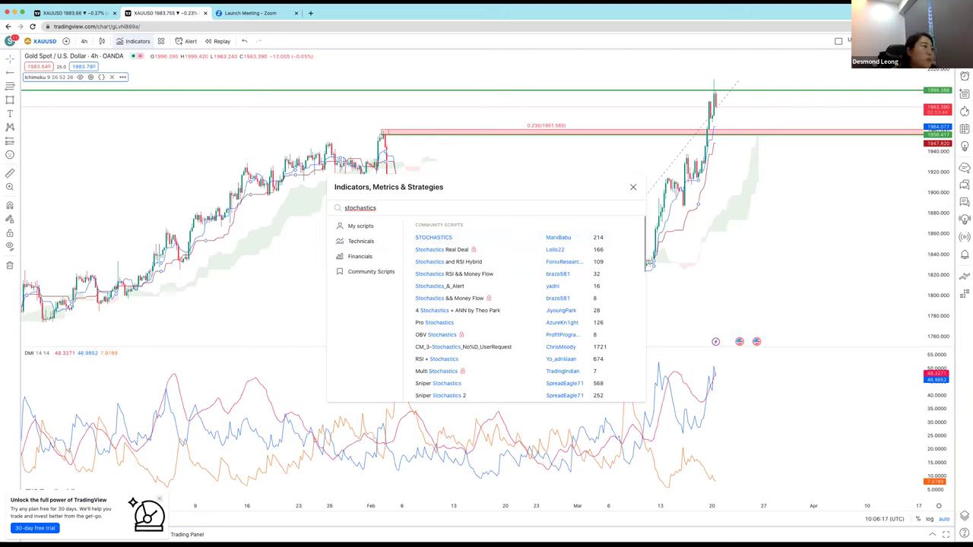
pyautogui.press('BackSpace')
pyautogui.press('BackSpace')
pyautogui.press('BackSpace')
pyautogui.press('BackSpace')
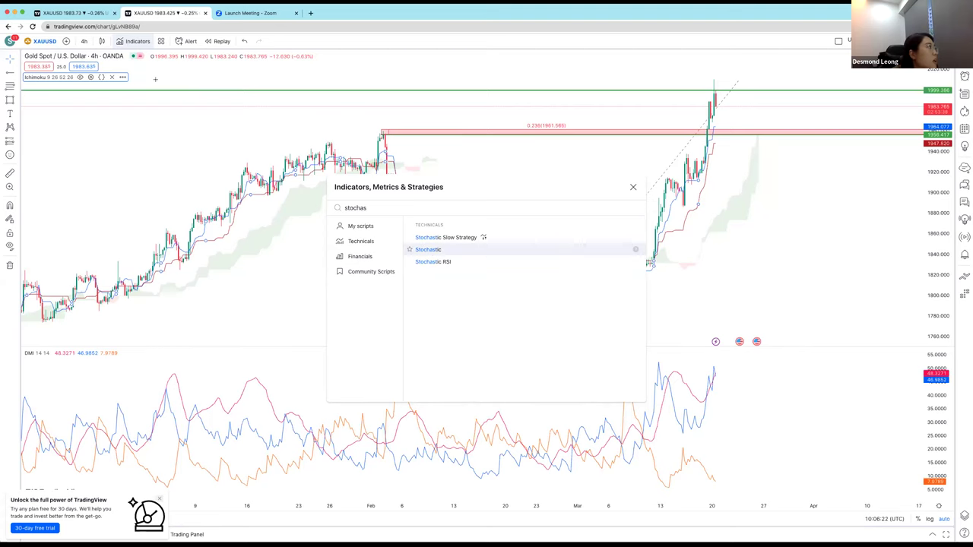
pyautogui.click(428, 250)
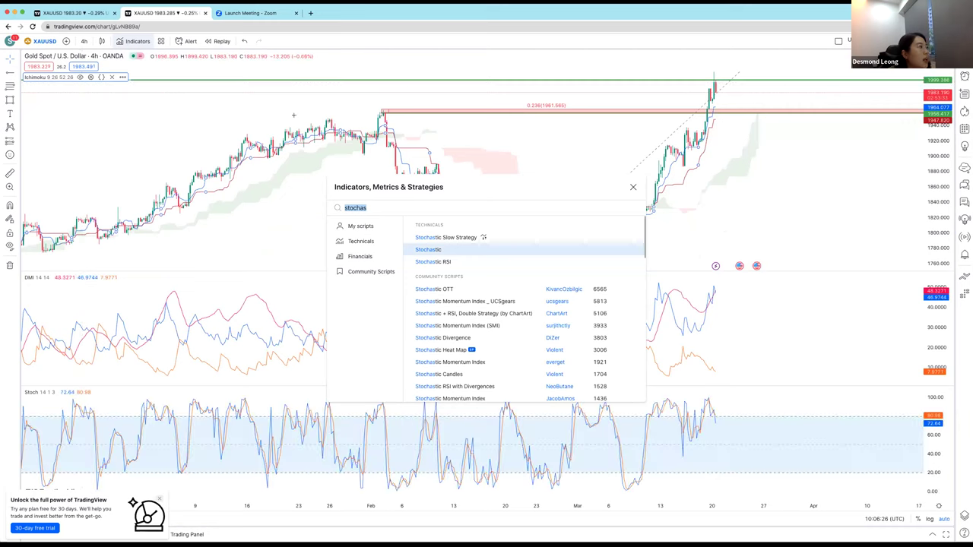
pyautogui.click(176, 119)
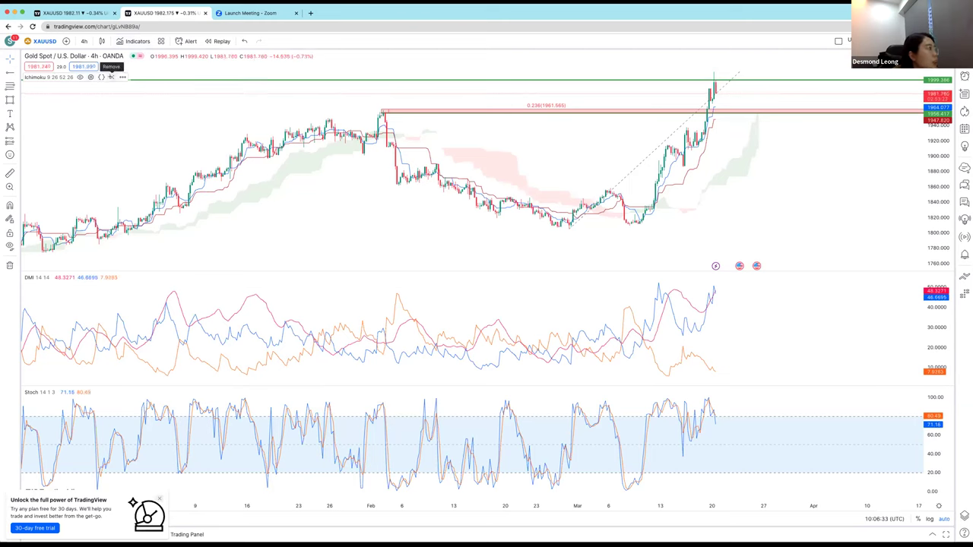
# Remove the Ichimoku indicator, and search for "rsi" to add the Relative Strength Index.
pyautogui.click(111, 76)
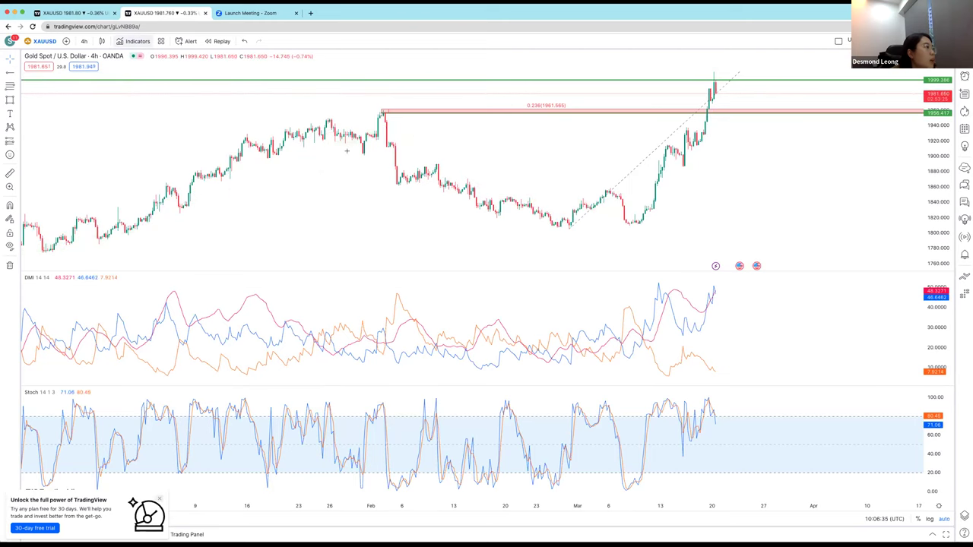
pyautogui.click(138, 41)
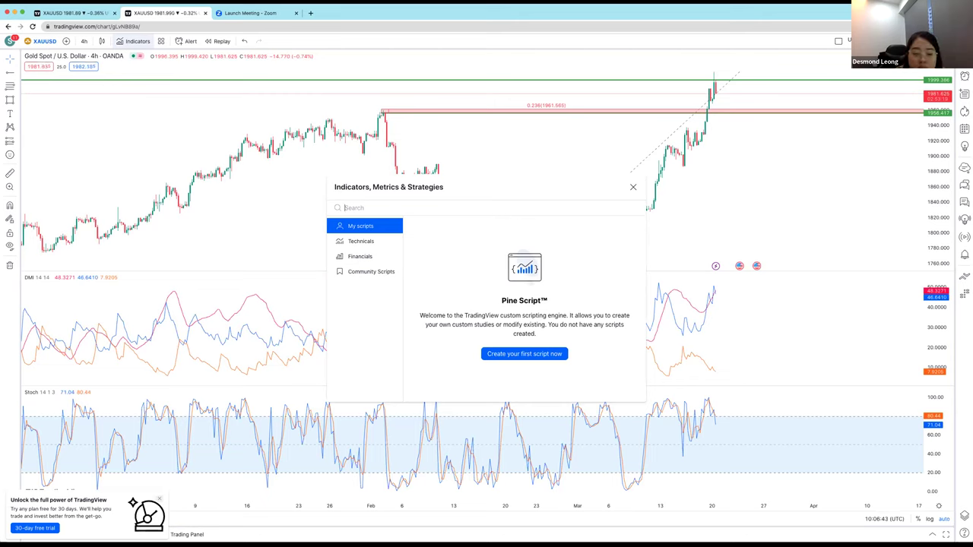
pyautogui.write('rsi')
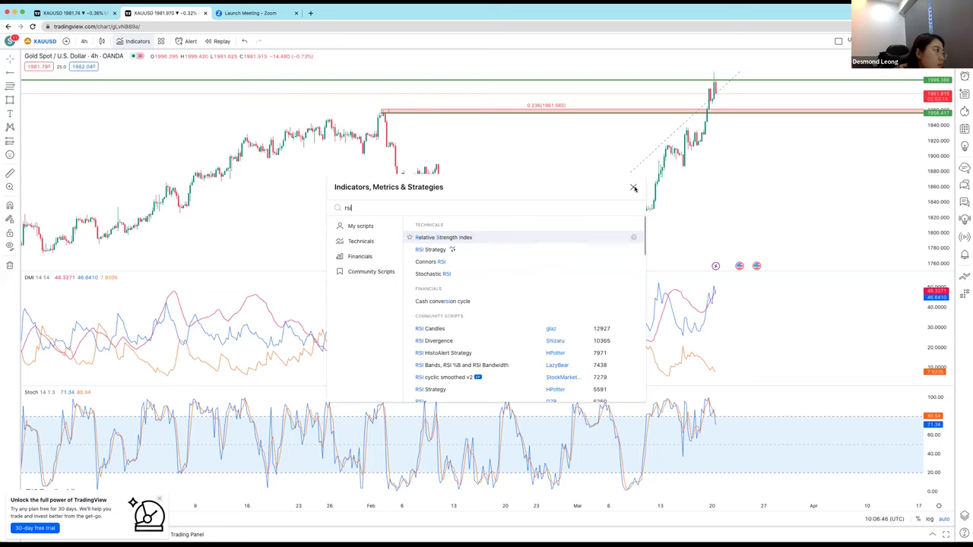
pyautogui.press('Return')
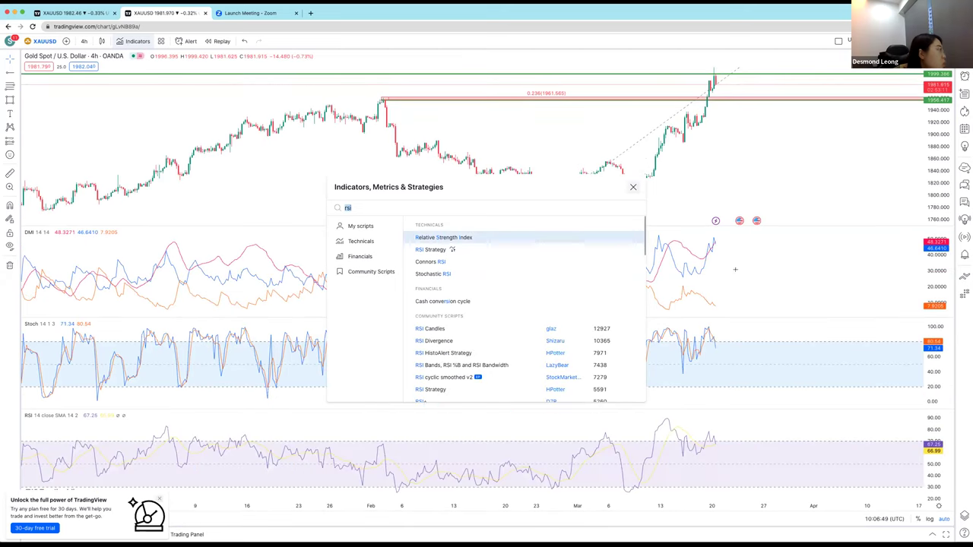
pyautogui.press('Escape')
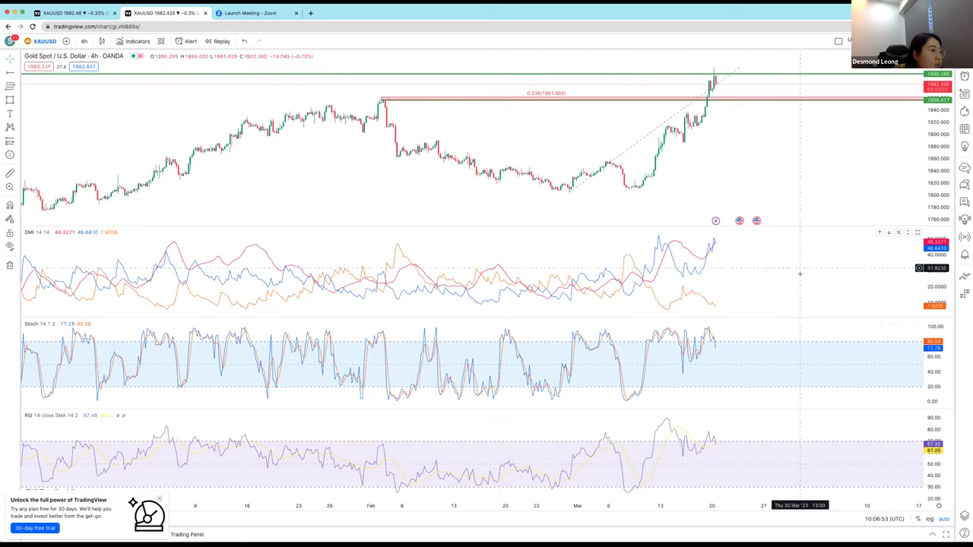
# Delete the DMI pane and set the Stochastic's %K Length to 21 and %K Smoothing to 5.
pyautogui.click(898, 232)
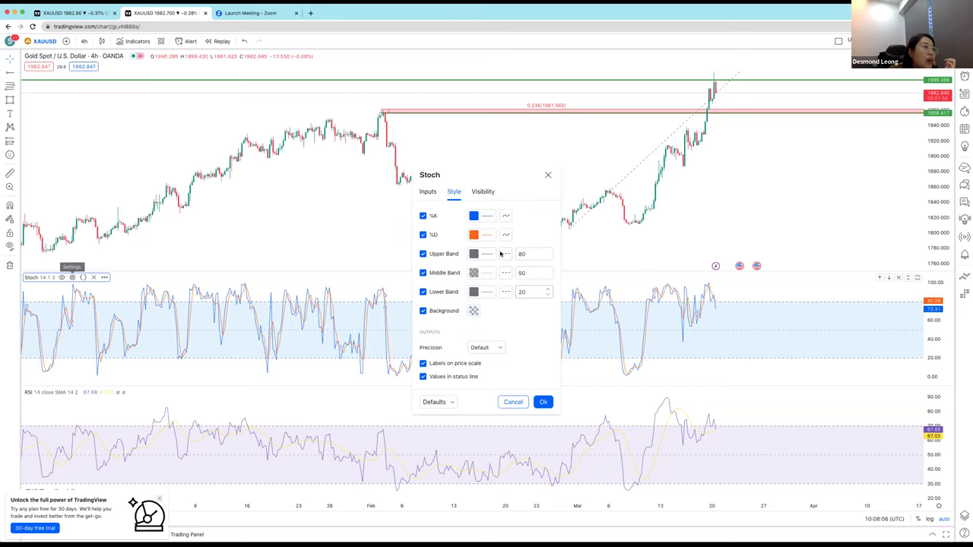
pyautogui.click(428, 191)
pyautogui.click(478, 237)
pyautogui.press('BackSpace')
pyautogui.press('BackSpace')
pyautogui.write('21')
pyautogui.click(481, 256)
pyautogui.press('BackSpace')
pyautogui.write('5')
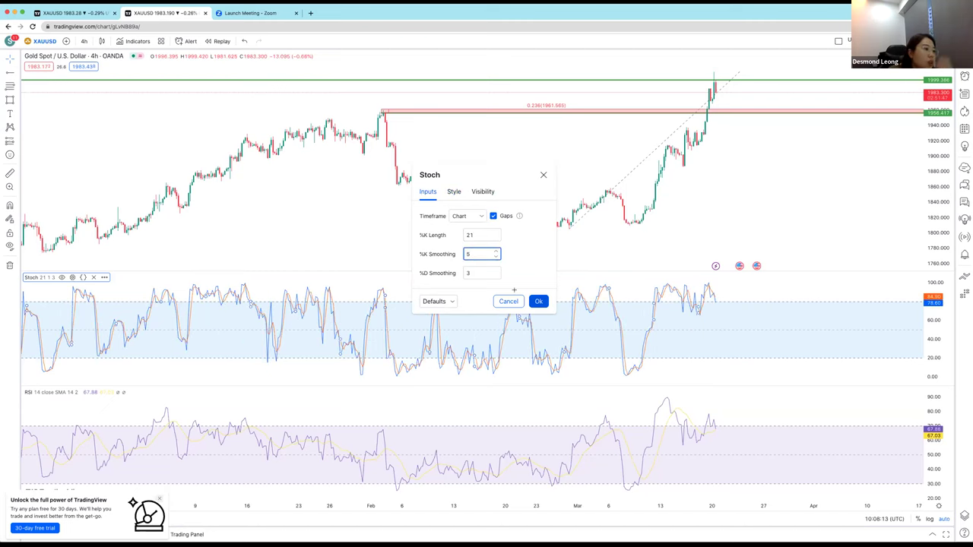
pyautogui.click(538, 302)
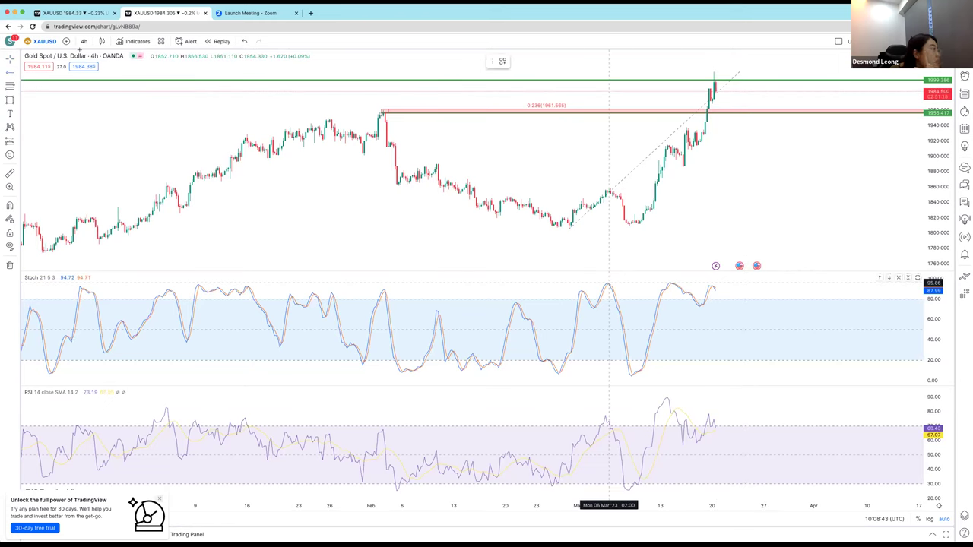
# Place a horizontal ray at the Stochastic's 6 March peak and brush a pullback-and-bounce path with a circle on the price support zone.
pyautogui.click(608, 282)
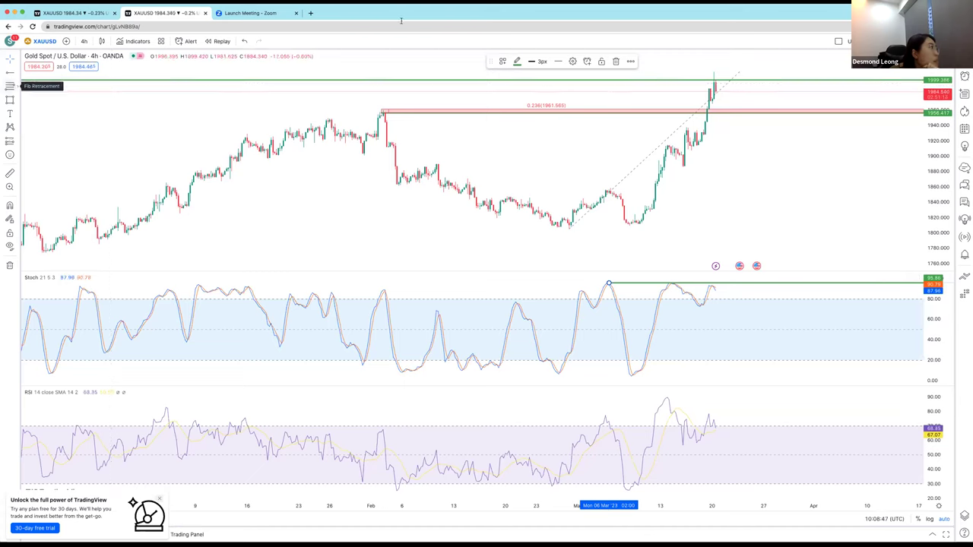
pyautogui.click(18, 86)
pyautogui.click(19, 101)
pyautogui.moveTo(715, 79)
pyautogui.mouseDown()
pyautogui.moveTo(737, 109)
pyautogui.moveTo(753, 109)
pyautogui.moveTo(768, 83)
pyautogui.mouseUp()
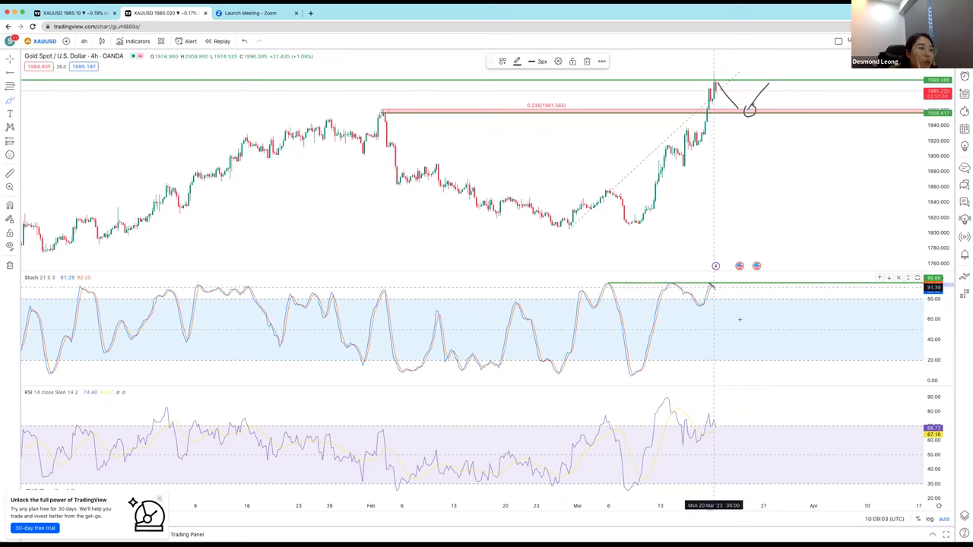
# Brush a falling arrow from the Stochastic's 20 March peak below the green ray, and delete the Stochastic pane.
pyautogui.moveTo(714, 287); pyautogui.dragTo(741, 320)
pyautogui.moveTo(730, 326)
pyautogui.mouseDown()
pyautogui.moveTo(748, 330)
pyautogui.moveTo(750, 317)
pyautogui.mouseUp()
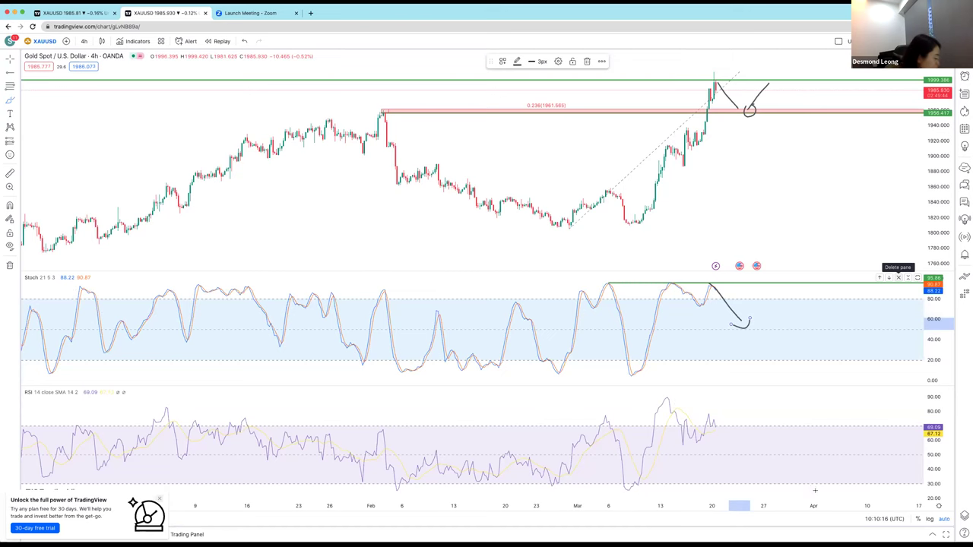
pyautogui.click(898, 277)
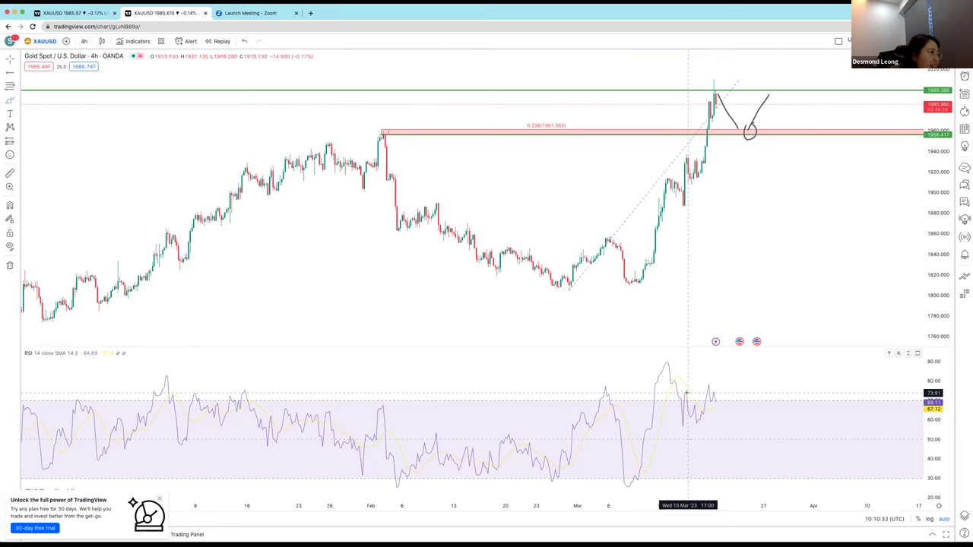
pyautogui.click(19, 73)
pyautogui.click(34, 75)
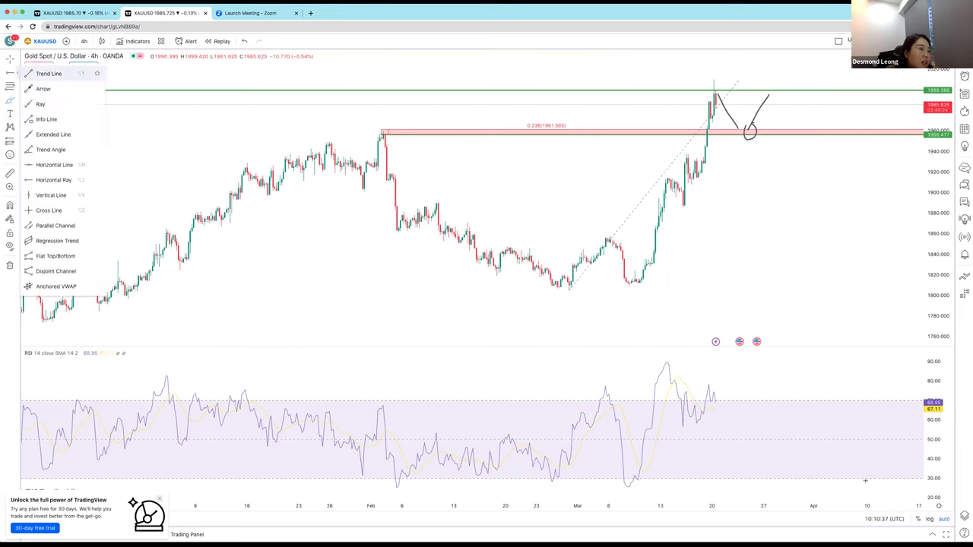
pyautogui.click(665, 363)
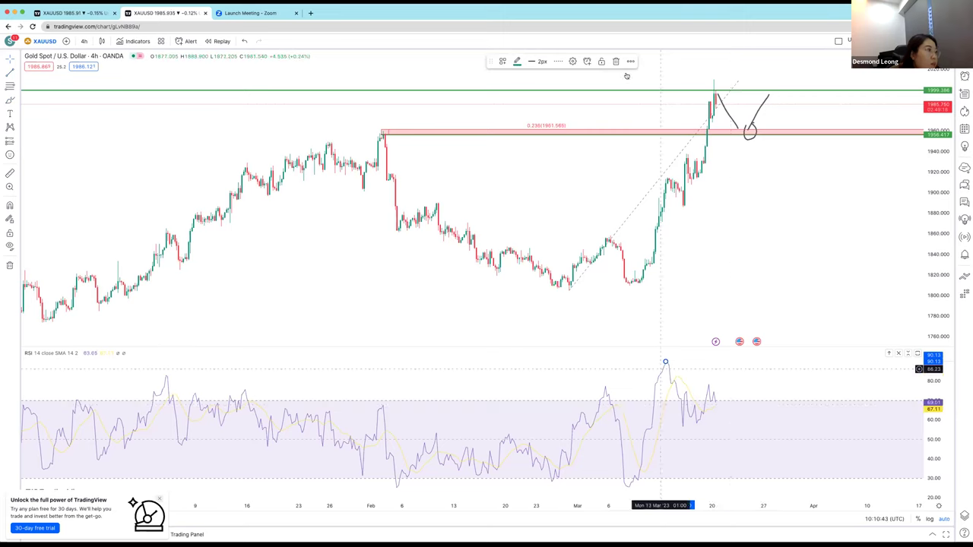
# Draw a descending trend line in the RSI pane from the 13 March peak through the 20 March high.
pyautogui.click(17, 73)
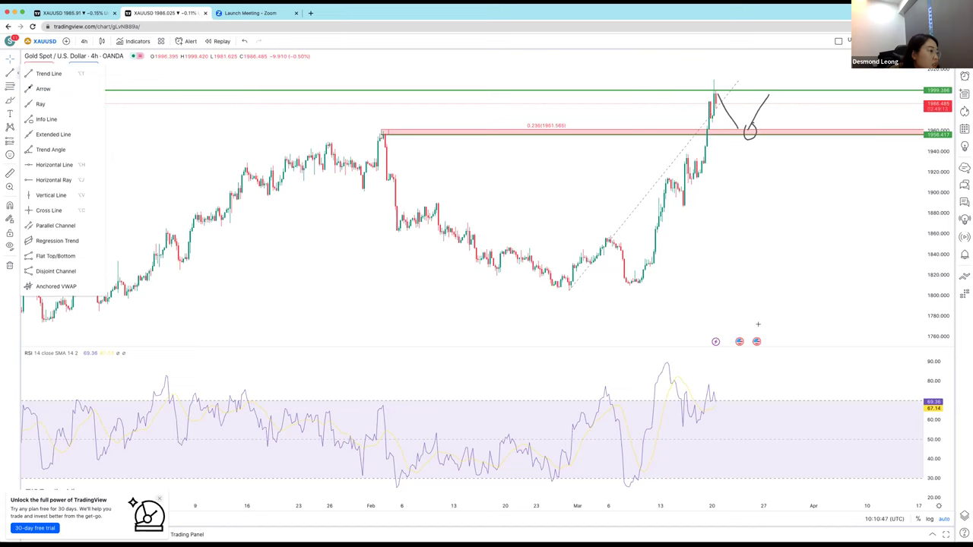
pyautogui.click(49, 74)
pyautogui.click(666, 362)
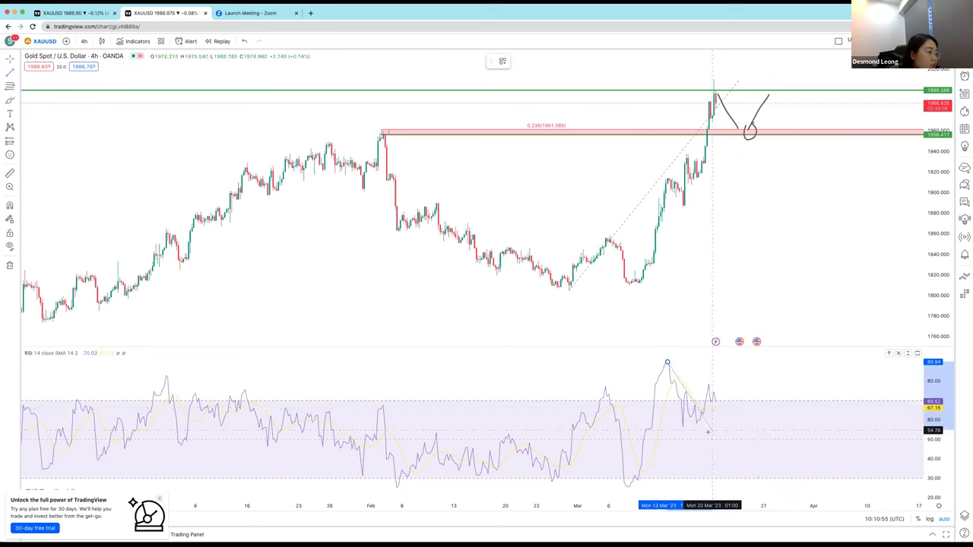
pyautogui.click(750, 407)
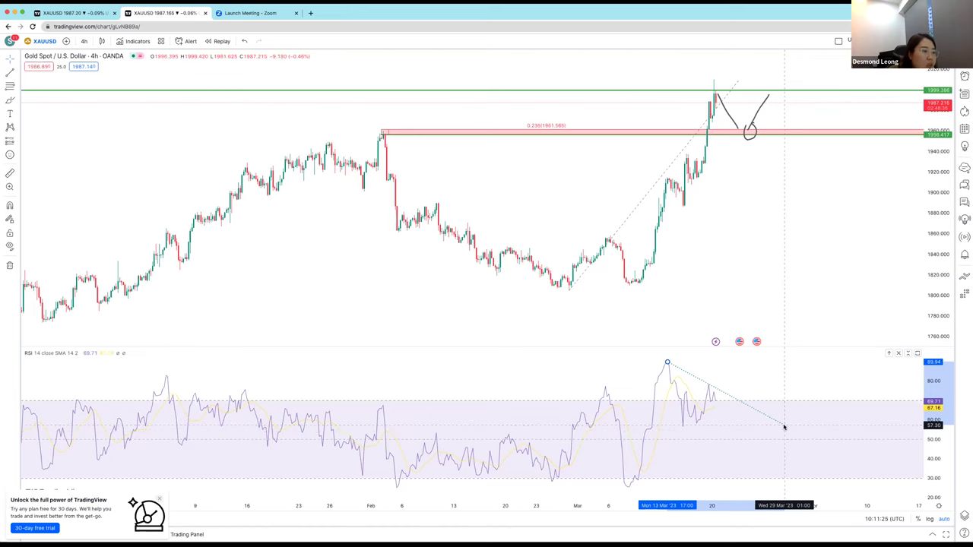
# End the descending RSI trend line at 29 March 2023 and brush a curve under the March price rally that rises and rolls over.
pyautogui.click(784, 427)
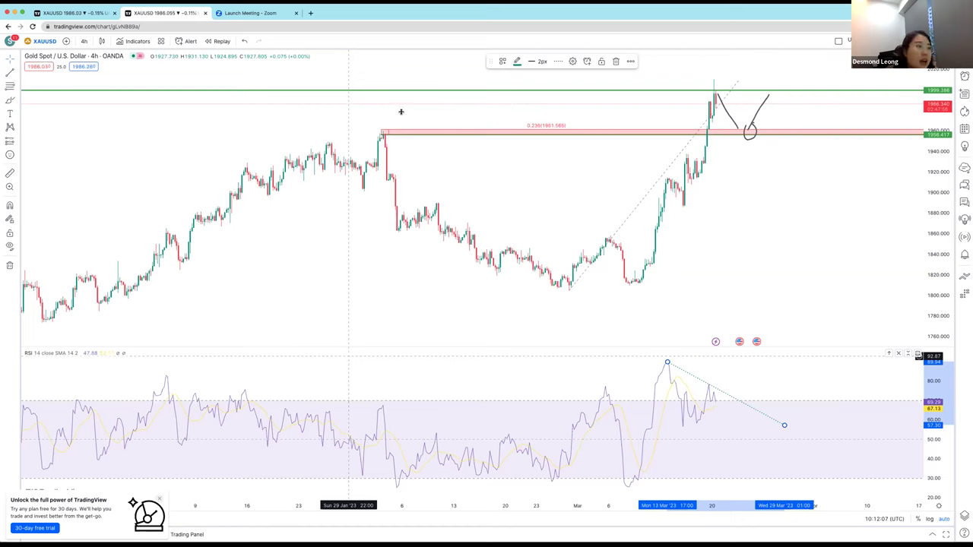
pyautogui.click(11, 99)
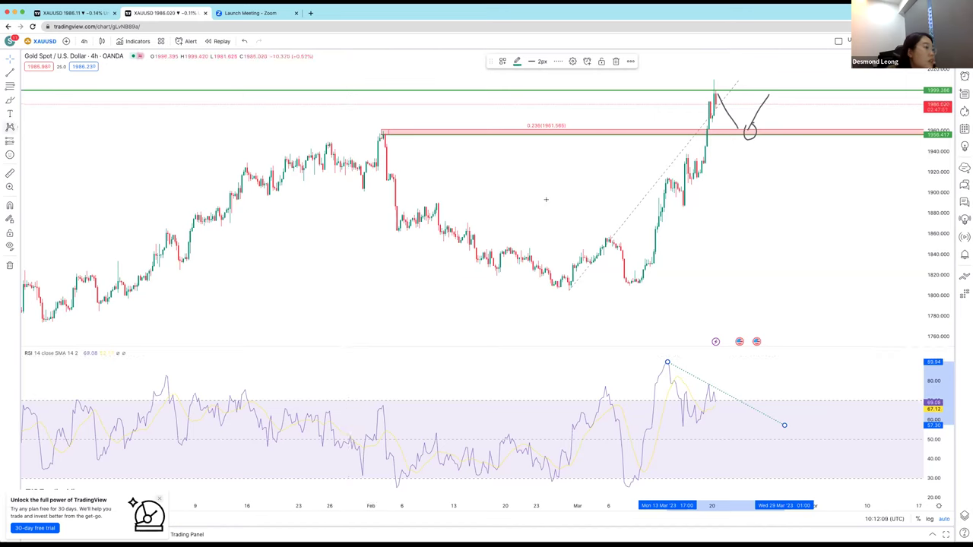
pyautogui.moveTo(624, 300)
pyautogui.mouseDown()
pyautogui.moveTo(726, 151)
pyautogui.moveTo(741, 188)
pyautogui.mouseUp()
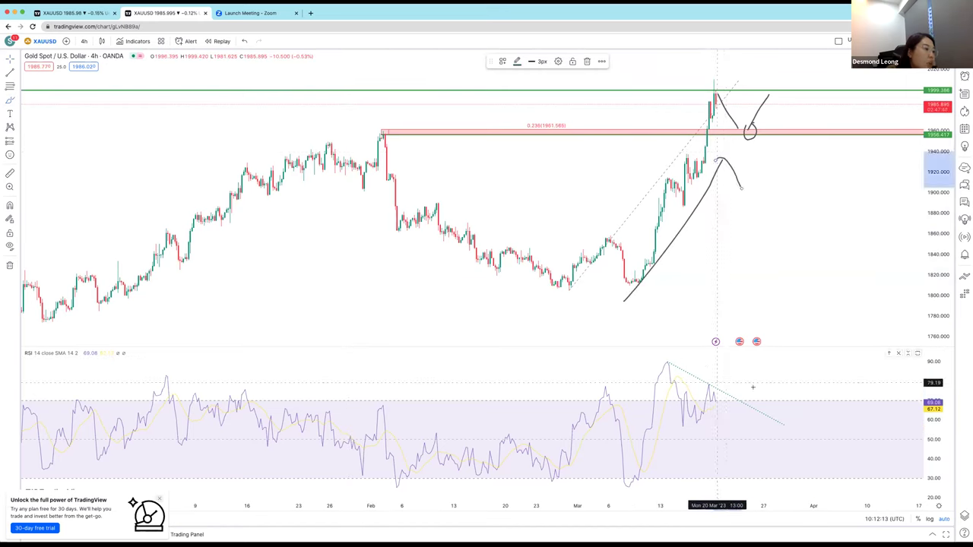
# Brush a falling arrow above the RSI trend line and a vertical stroke below the 8 March price low.
pyautogui.moveTo(706, 370)
pyautogui.mouseDown()
pyautogui.moveTo(773, 397)
pyautogui.moveTo(762, 406)
pyautogui.mouseUp()
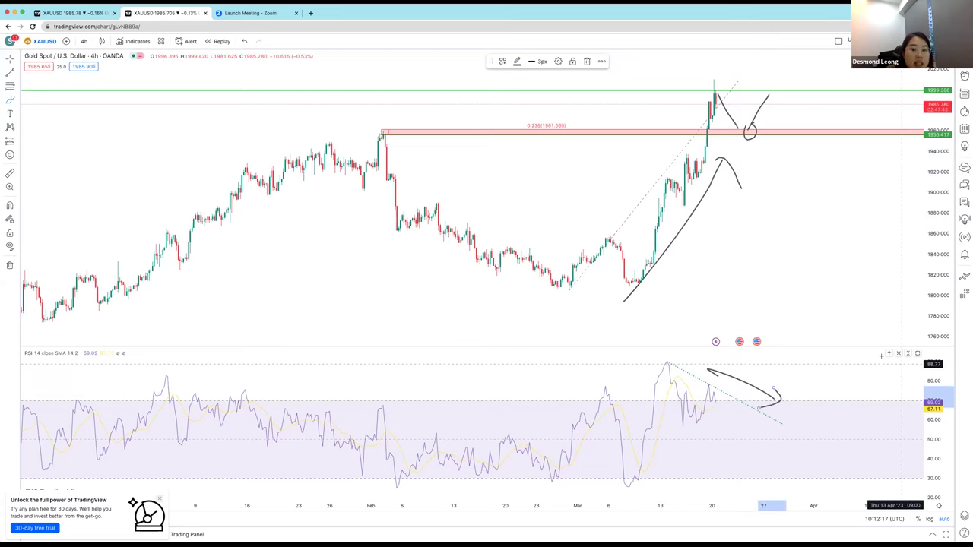
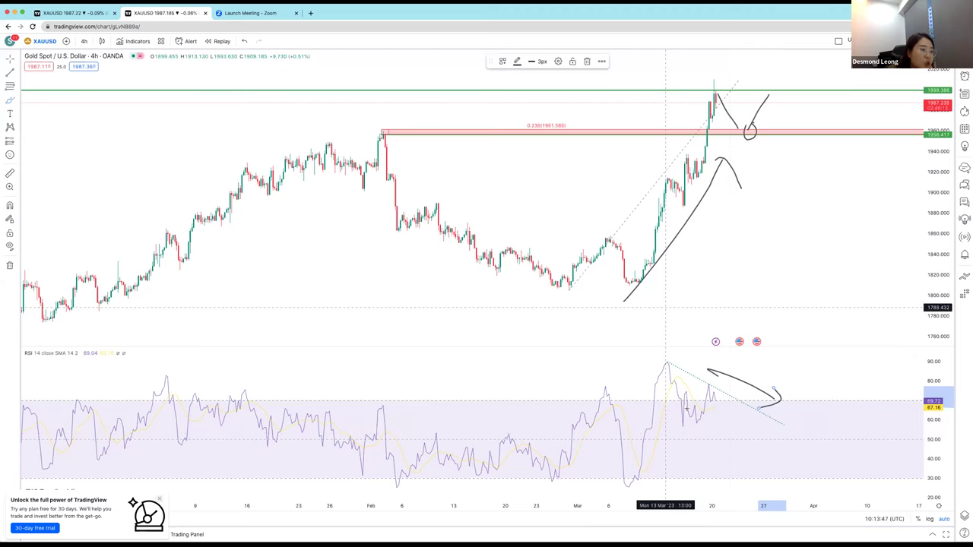
pyautogui.click(14, 101)
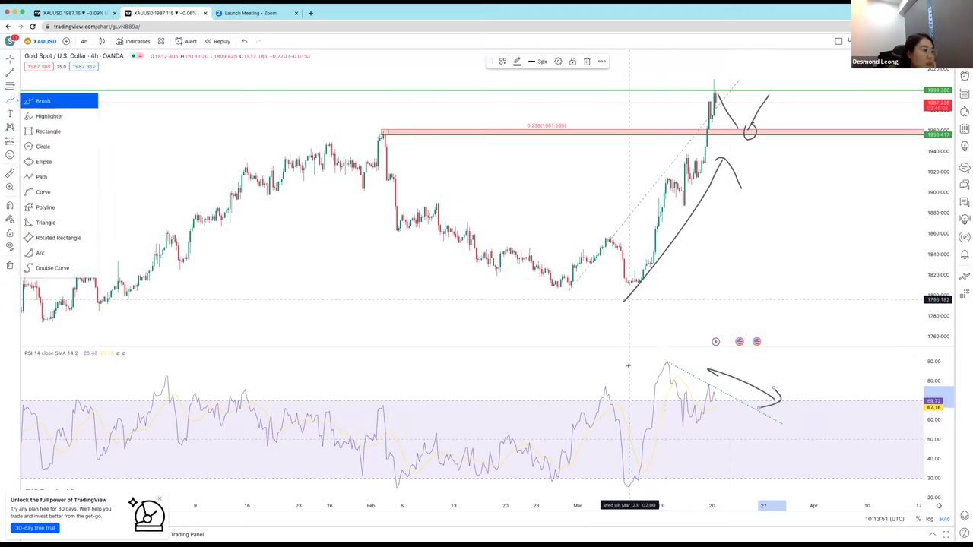
pyautogui.moveTo(629, 299); pyautogui.dragTo(628, 346)
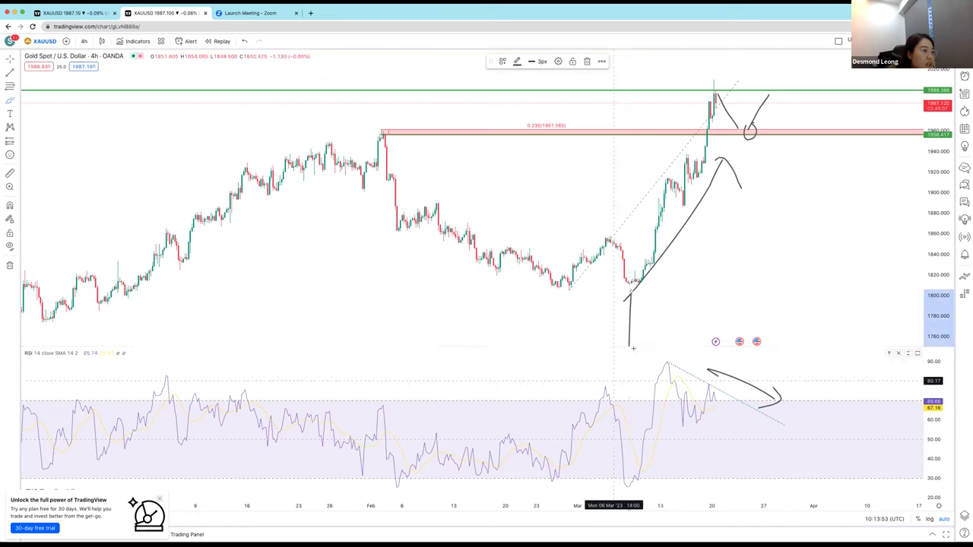
pyautogui.moveTo(615, 379)
pyautogui.mouseDown()
pyautogui.moveTo(632, 353)
pyautogui.moveTo(643, 384)
pyautogui.moveTo(675, 402)
pyautogui.moveTo(708, 387)
pyautogui.moveTo(727, 448)
pyautogui.mouseUp()
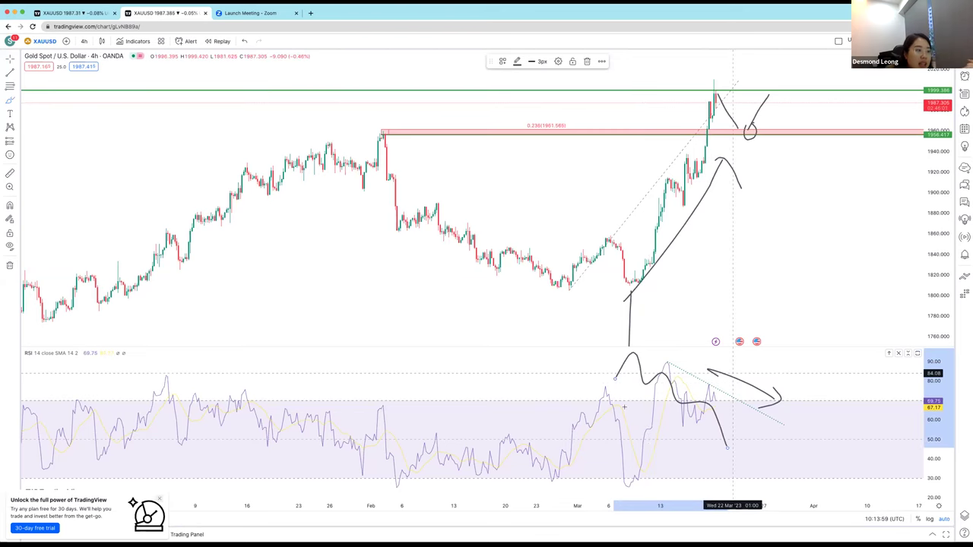
pyautogui.moveTo(624, 407); pyautogui.dragTo(741, 366)
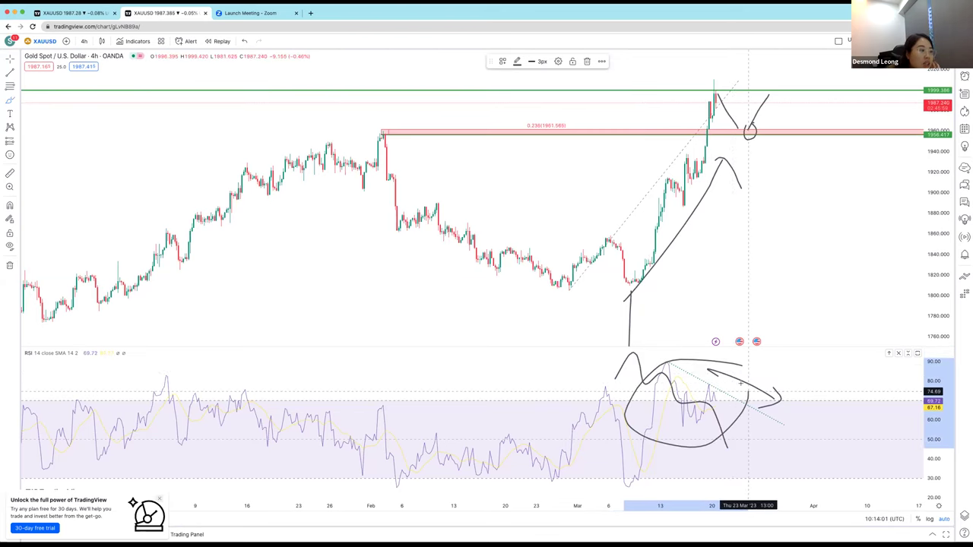
pyautogui.click(244, 41)
pyautogui.hotkey('ctrl', 'z')
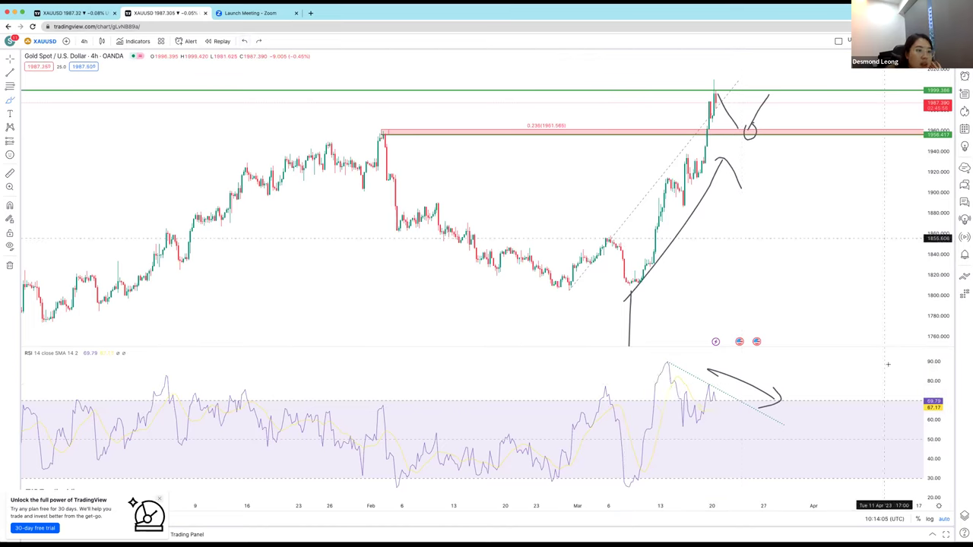
# Delete the RSI pane and place a text note reading "70% confident" below the support zone, near 3 April.
pyautogui.click(9, 113)
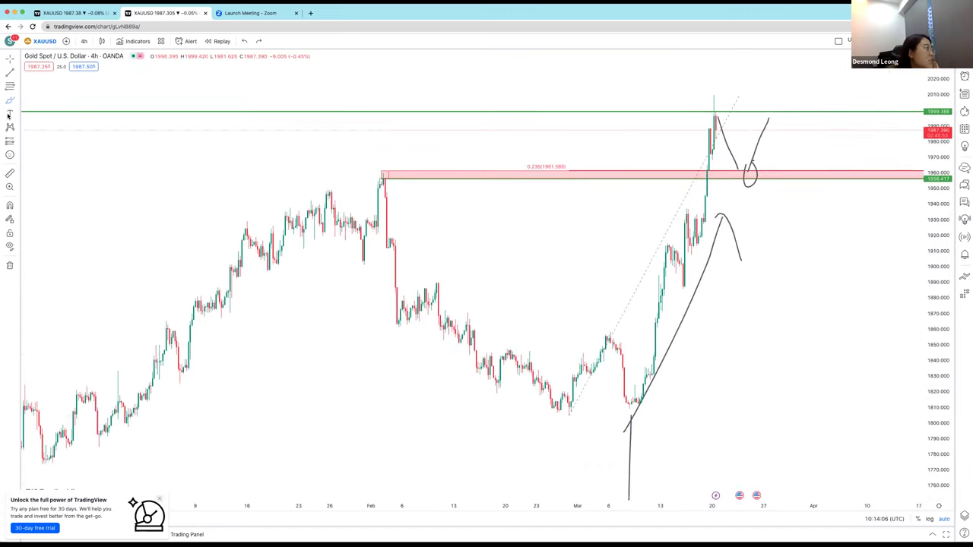
pyautogui.click(530, 256)
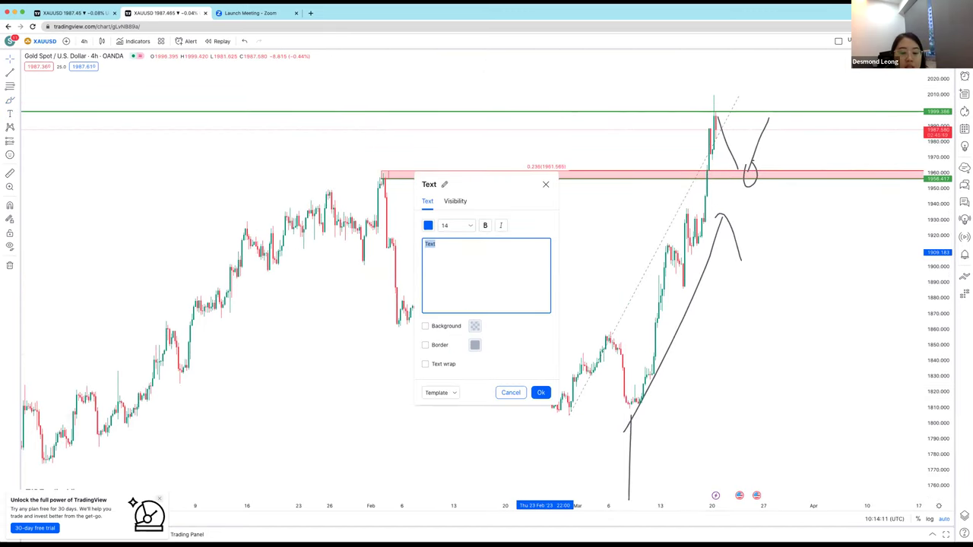
pyautogui.write('85% confident')
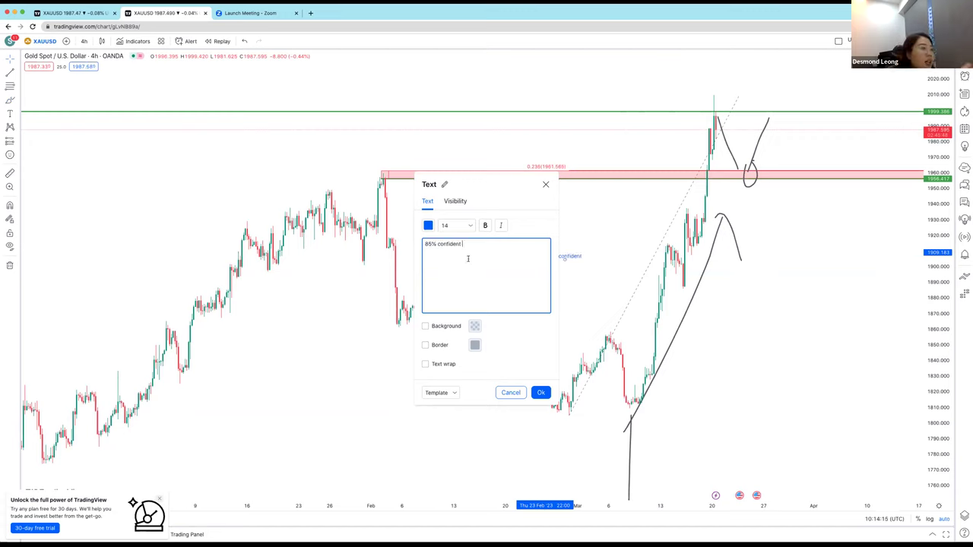
pyautogui.click(430, 243)
pyautogui.press('BackSpace')
pyautogui.write('7')
pyautogui.press('Delete')
pyautogui.write('0')
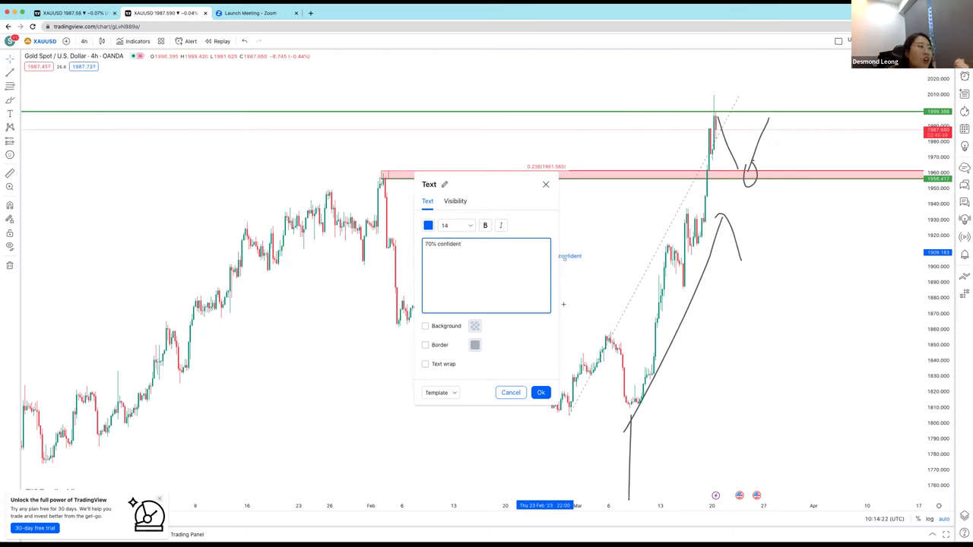
pyautogui.click(548, 391)
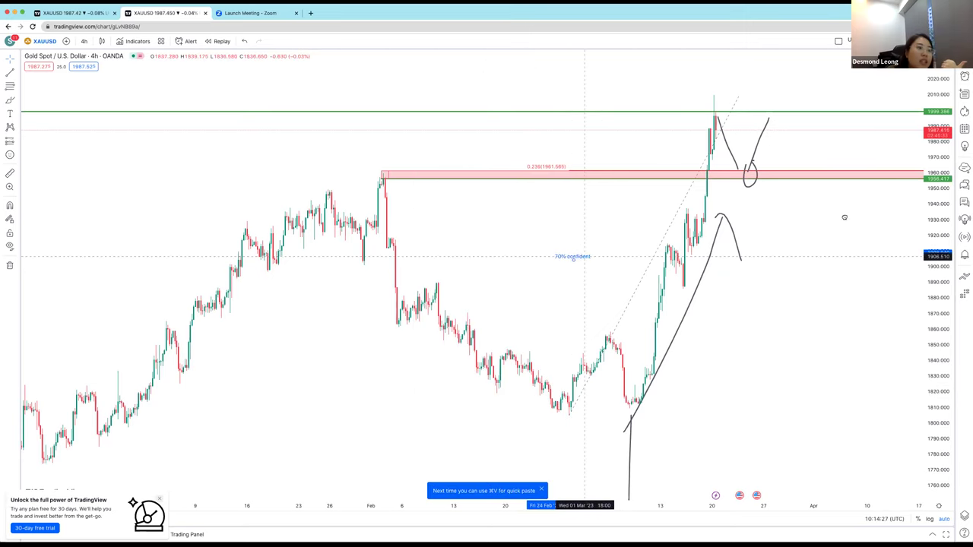
pyautogui.moveTo(577, 256); pyautogui.dragTo(842, 219)
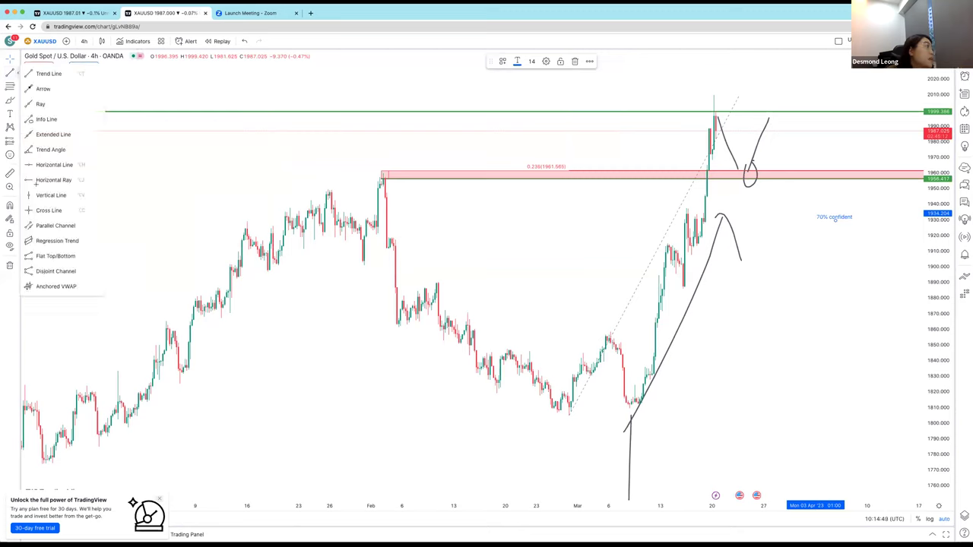
# Place a horizontal ray from 28 February at 1961.411 on the support zone's upper edge and apply the Buy Entry template.
pyautogui.click(30, 181)
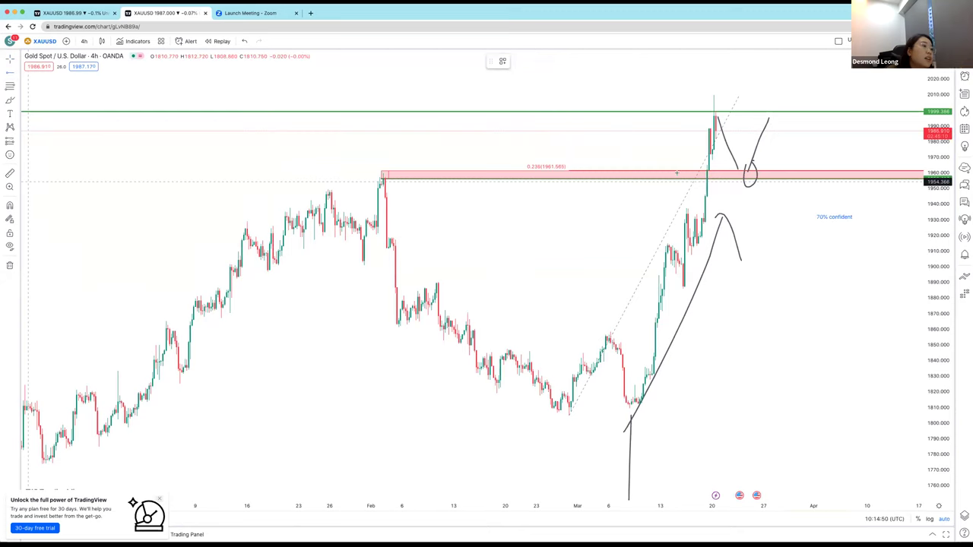
pyautogui.click(576, 173)
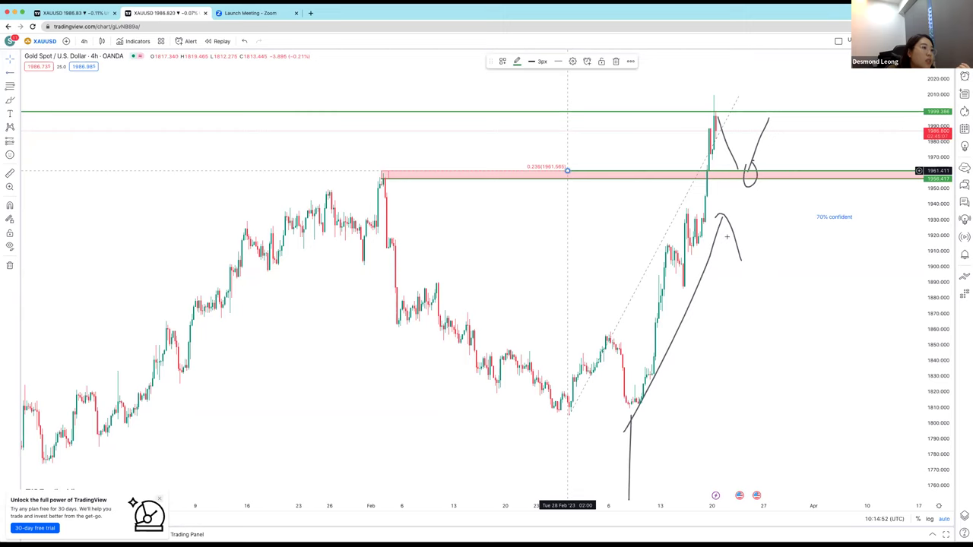
pyautogui.rightClick(566, 172)
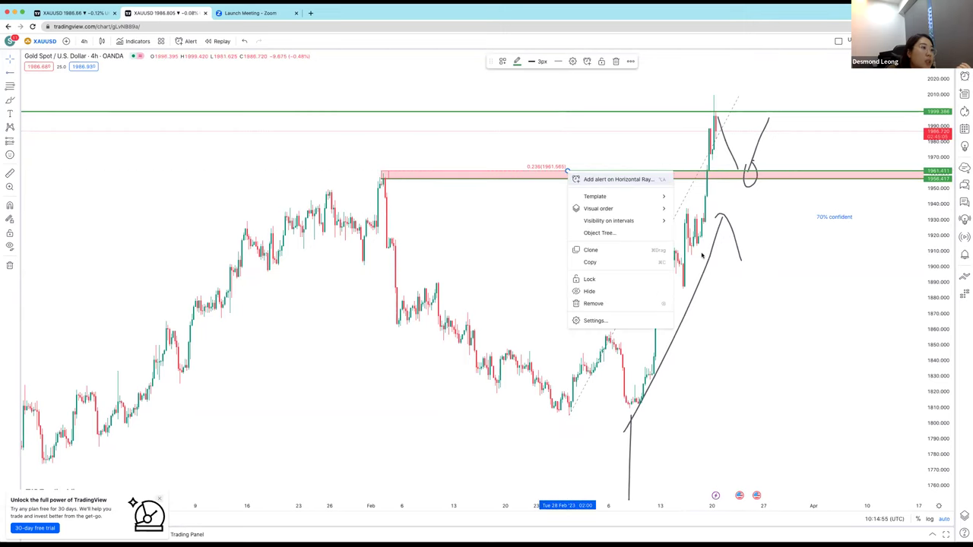
pyautogui.moveTo(623, 196)
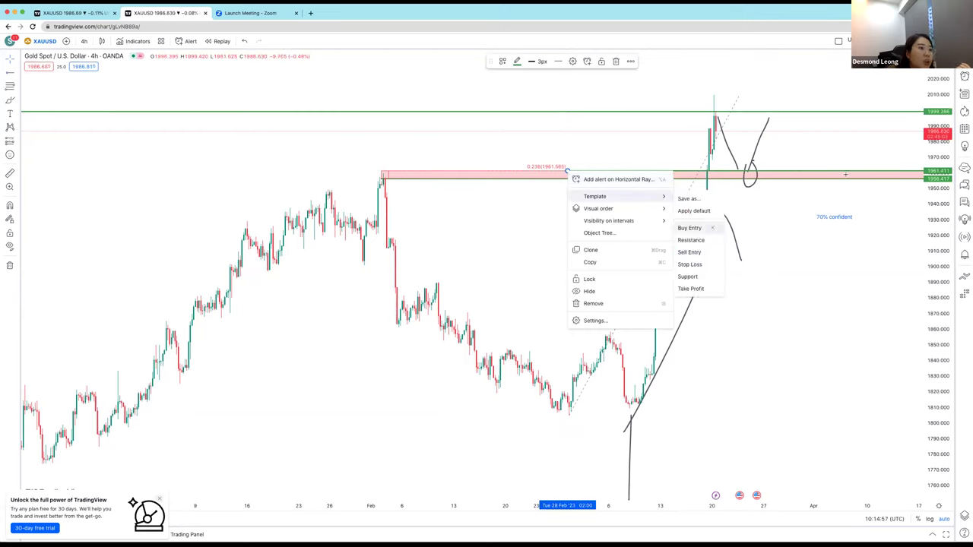
pyautogui.click(689, 227)
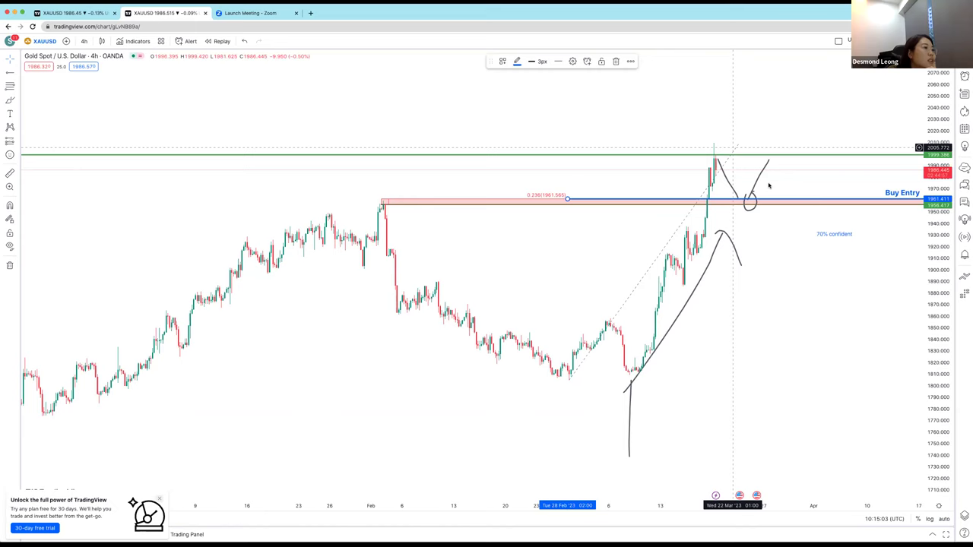
# Apply the Take Profit template to the green horizontal ray above the support zone, near the 20 March high.
pyautogui.rightClick(727, 155)
pyautogui.moveTo(769, 181)
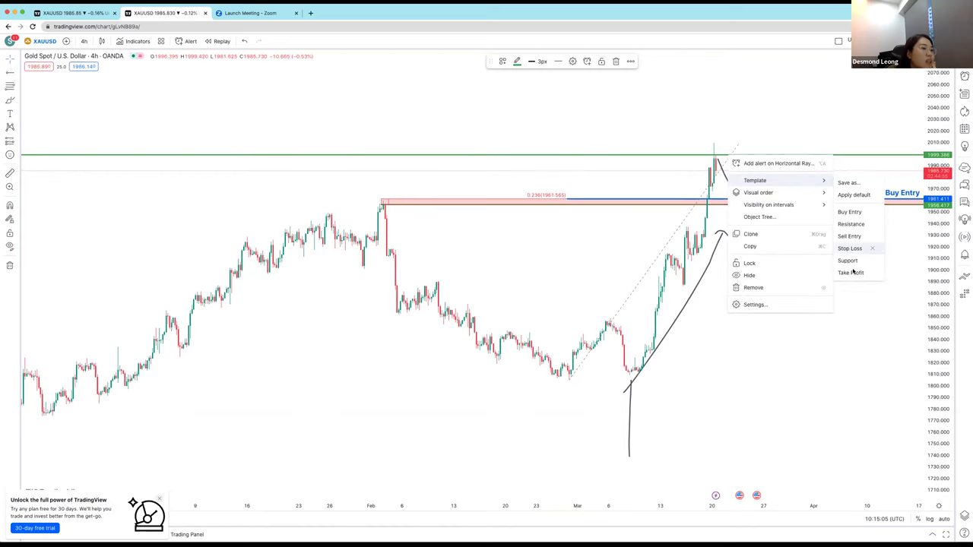
pyautogui.click(851, 272)
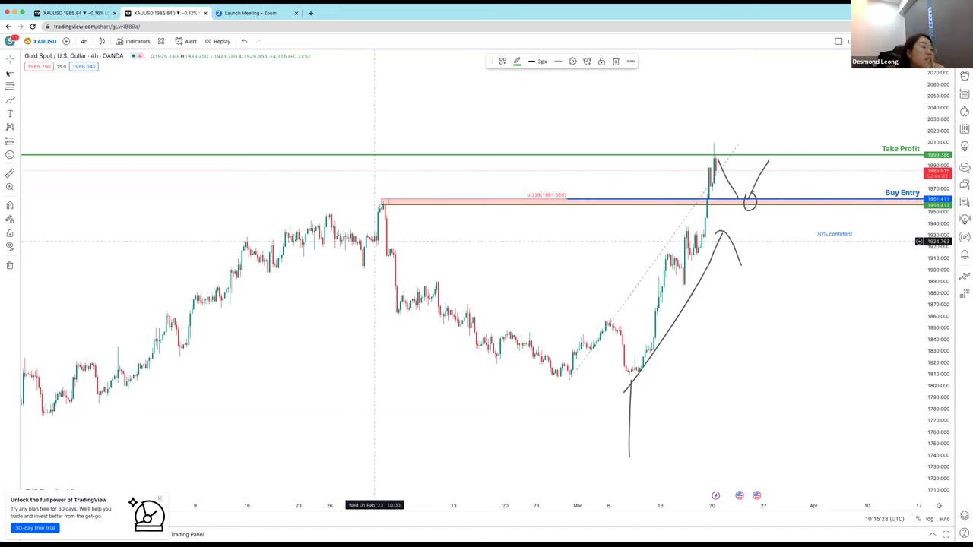
# Place a horizontal ray at about 1948 just below the buy zone and delete the hand-drawn circle at the Buy Entry line.
pyautogui.click(721, 214)
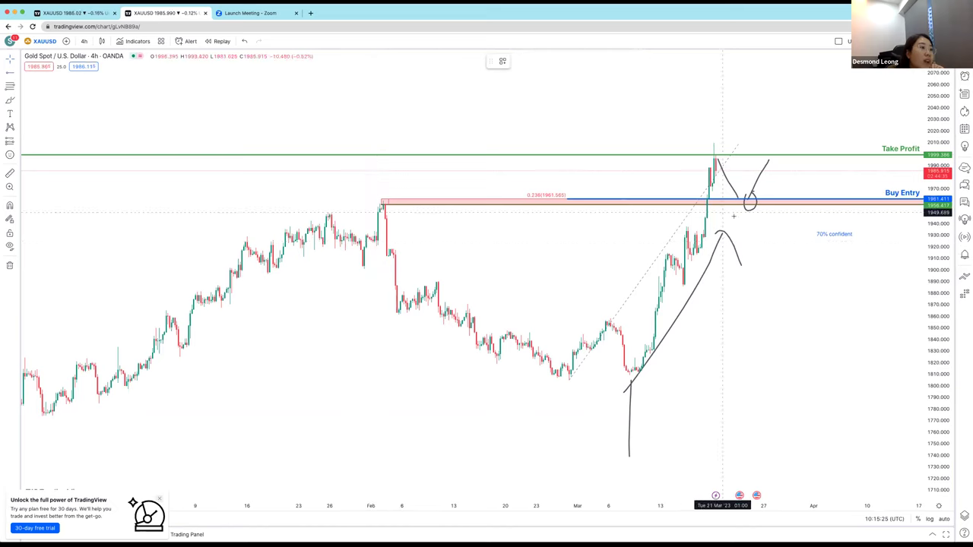
pyautogui.click(736, 214)
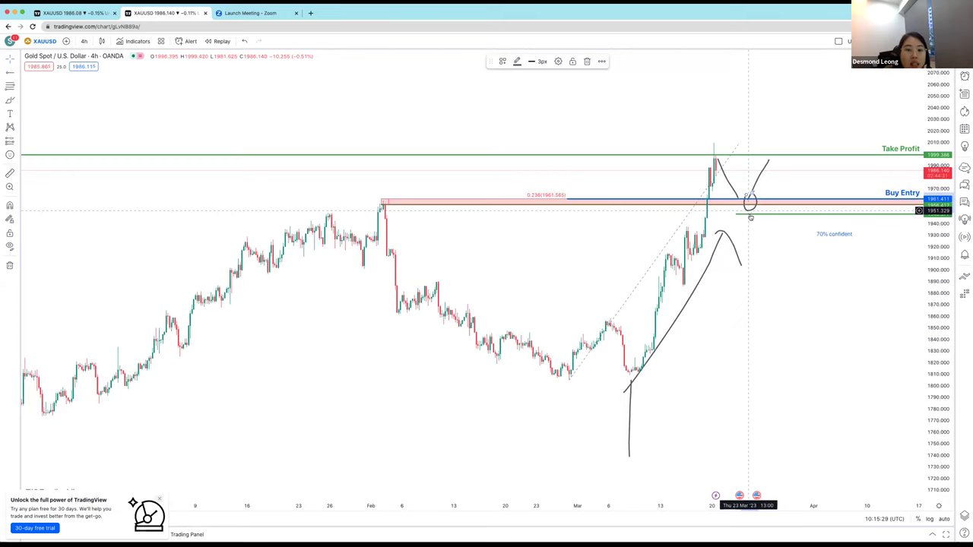
pyautogui.press('Delete')
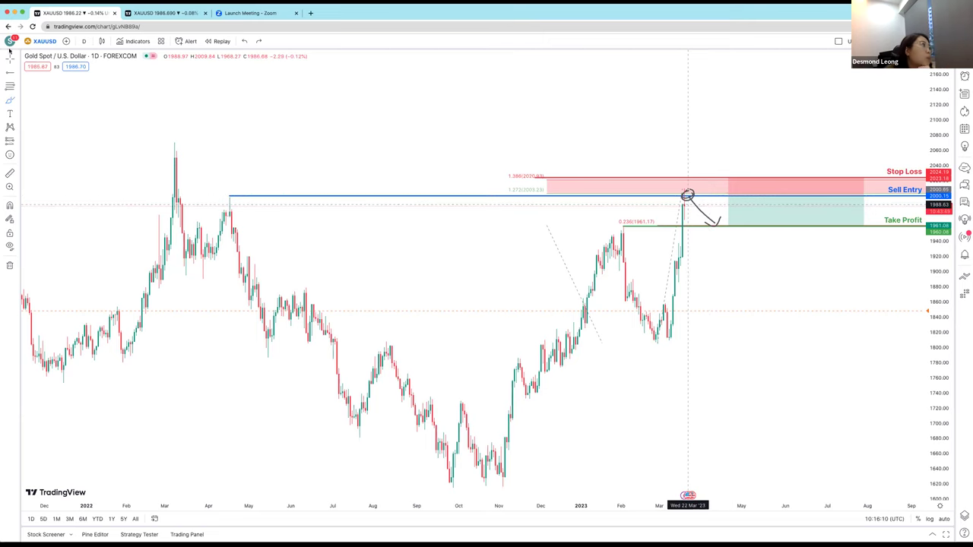
# Go to the 4-hour gold chart and change its symbol to the FXCM USDJPY pair.
pyautogui.hotkey('ctrl', 'Tab')
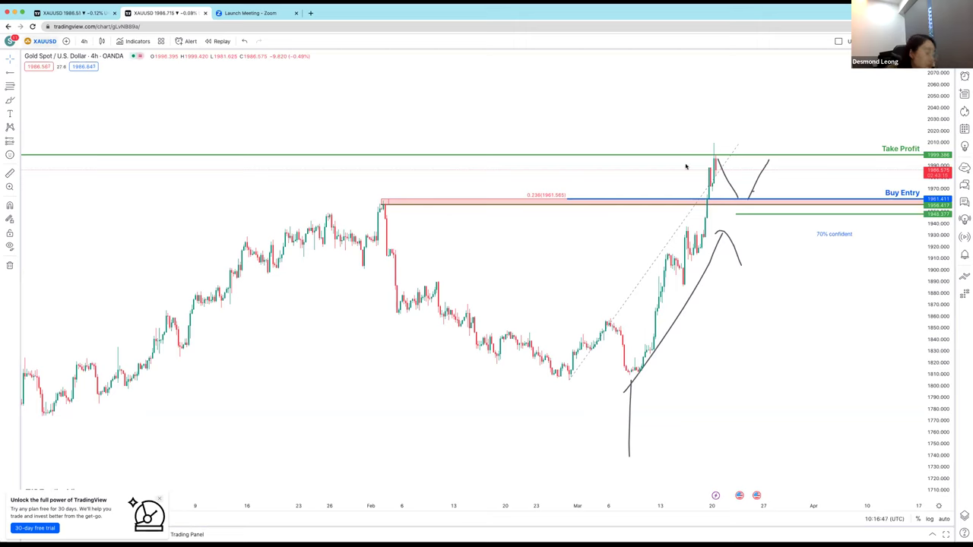
pyautogui.press('x')
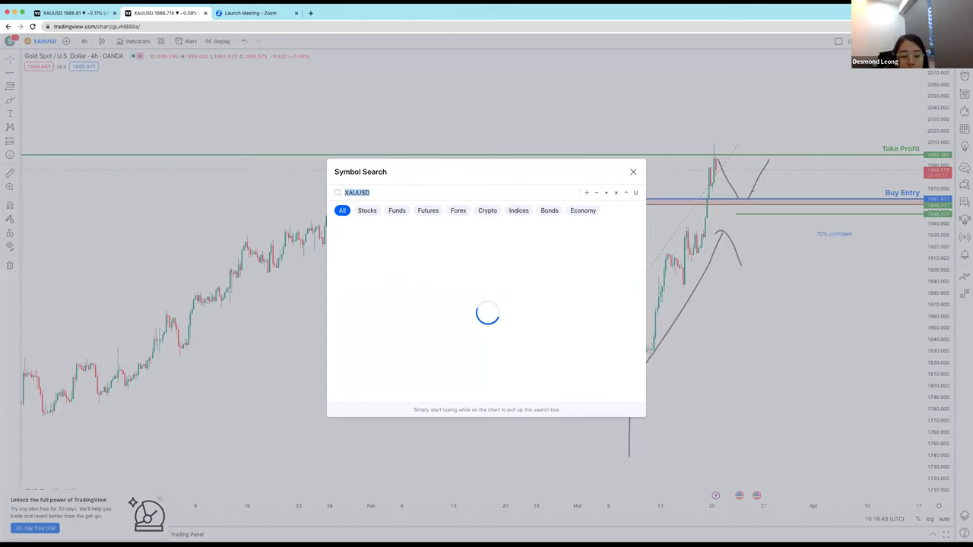
pyautogui.write('USDJ')
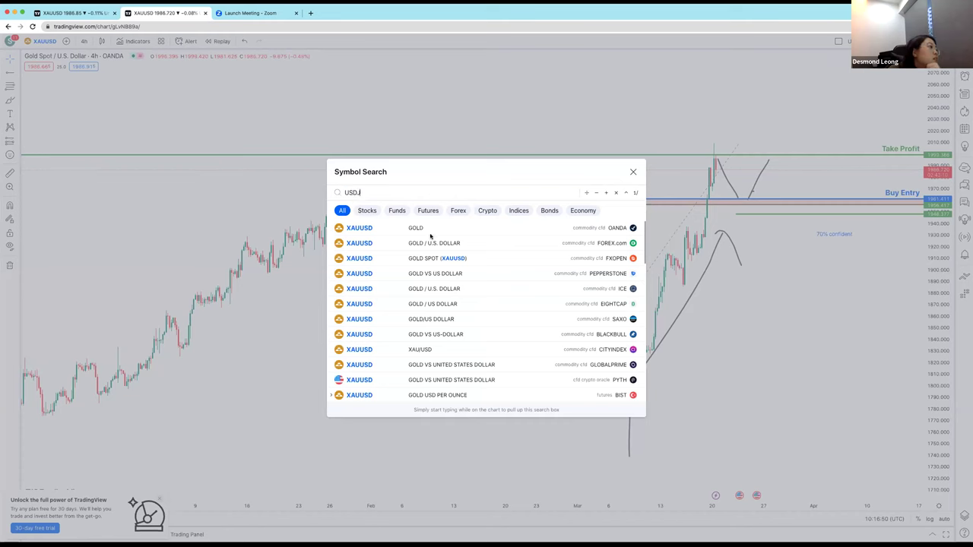
pyautogui.write('PY')
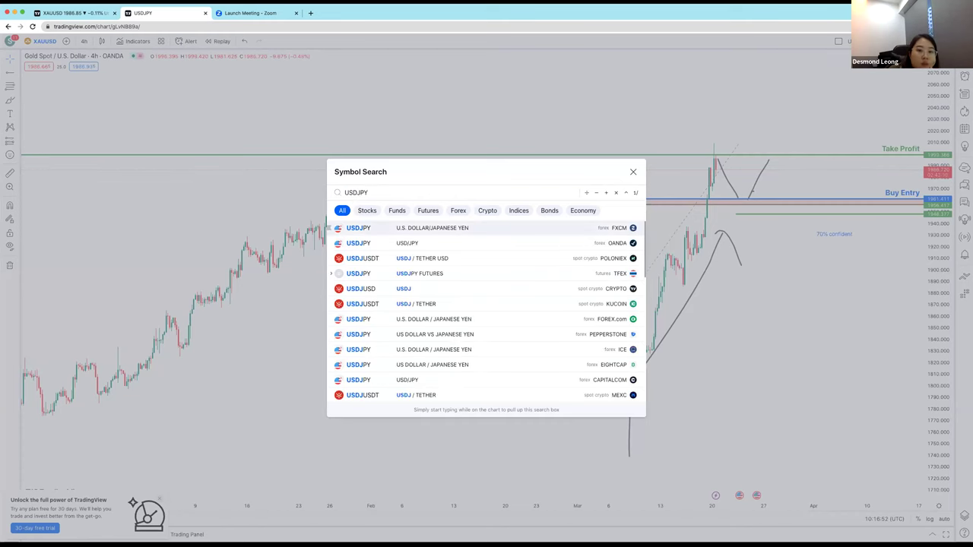
pyautogui.press('Return')
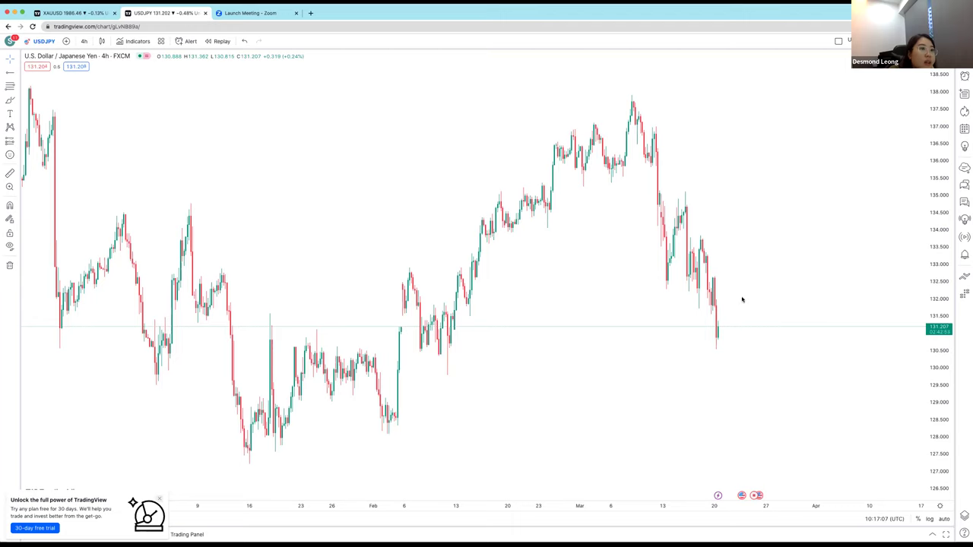
# Set the USDJPY chart to the 1-day timeframe.
pyautogui.scroll(-2, 950, 221)
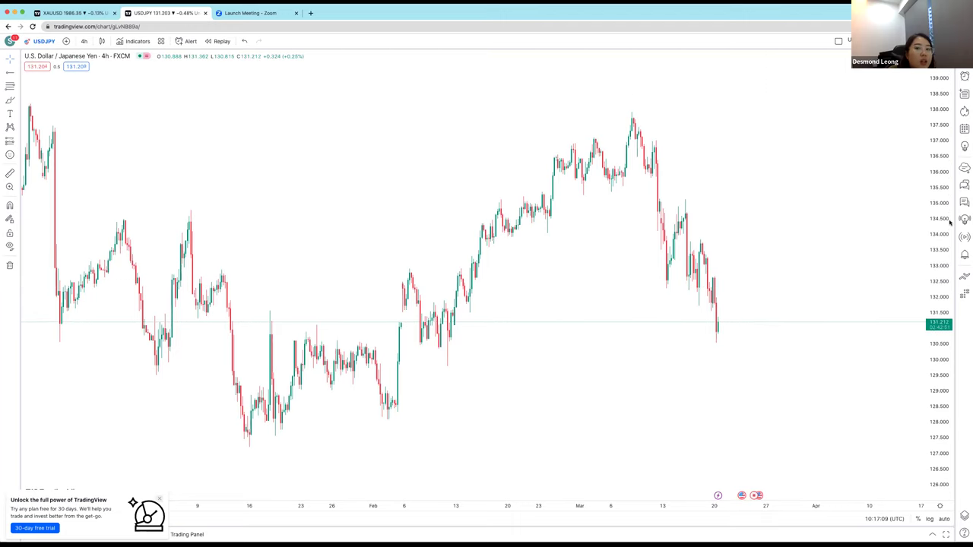
pyautogui.moveTo(950, 222); pyautogui.dragTo(952, 223)
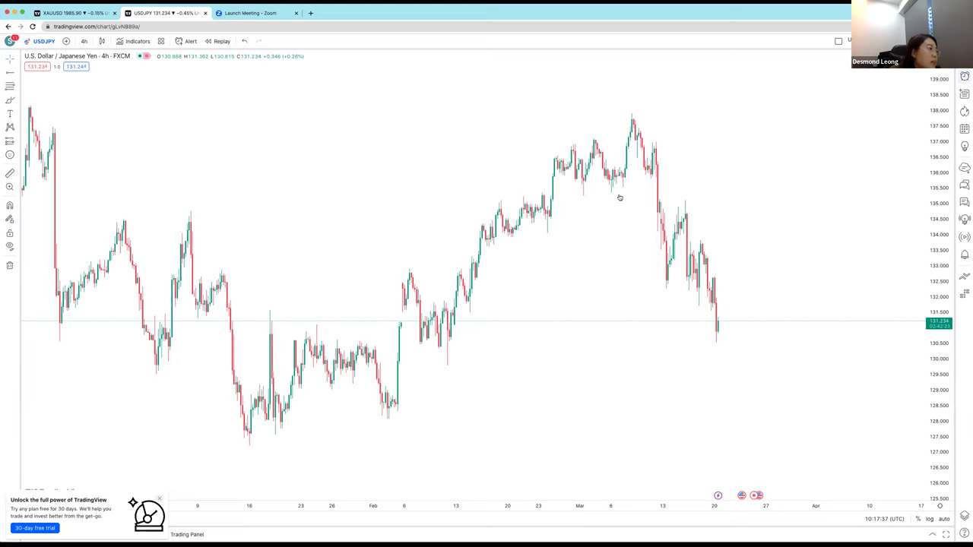
pyautogui.click(524, 223)
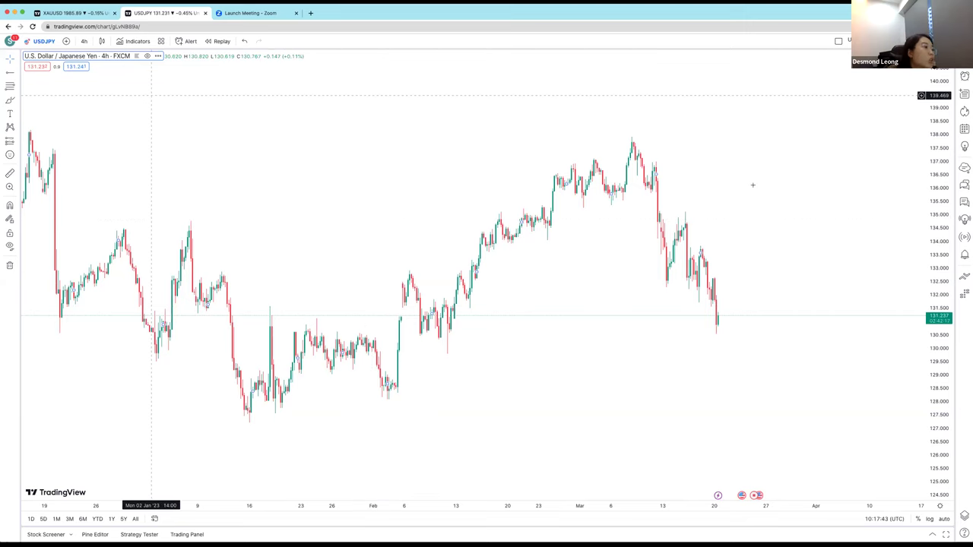
pyautogui.moveTo(738, 210); pyautogui.dragTo(865, 199)
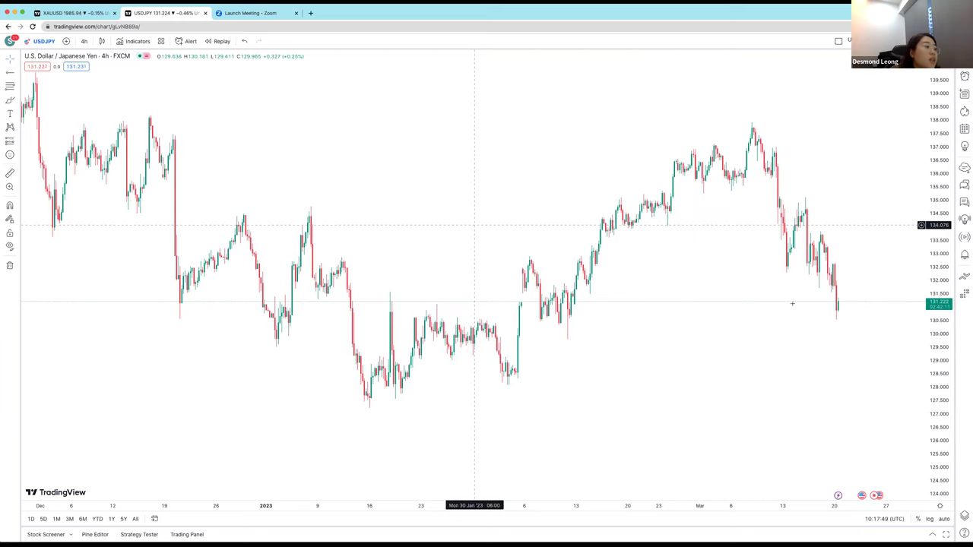
pyautogui.scroll(-1, 806, 304)
pyautogui.scroll(1, 807, 302)
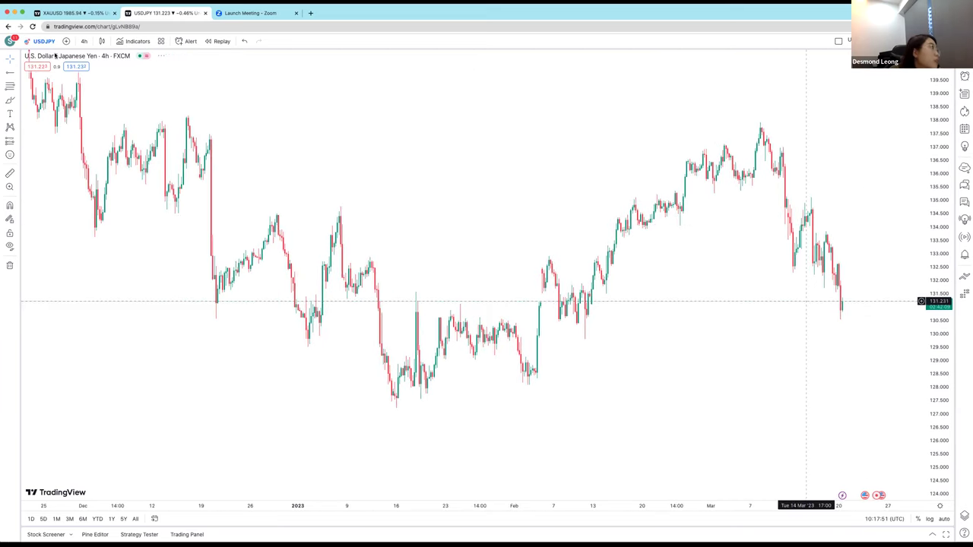
pyautogui.click(83, 41)
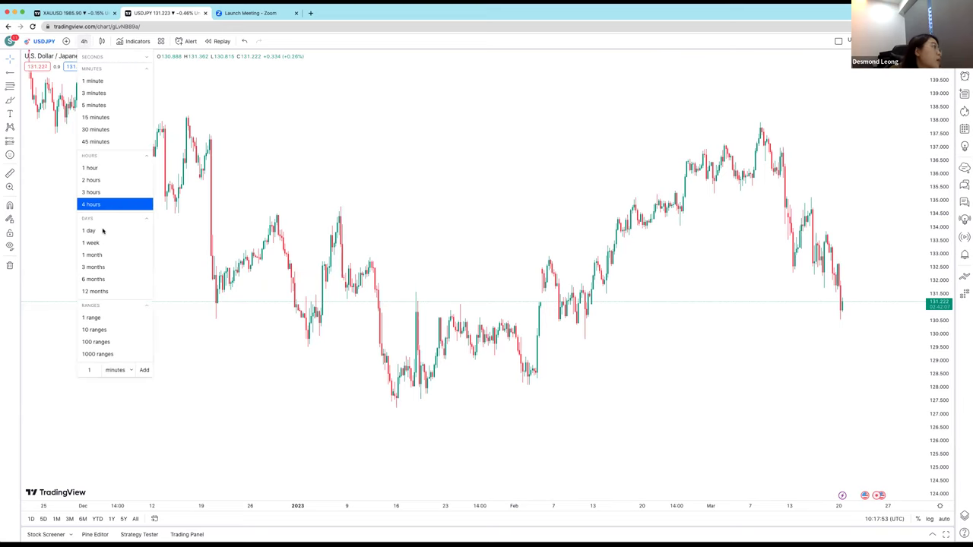
pyautogui.press('d')
pyautogui.press('Return')
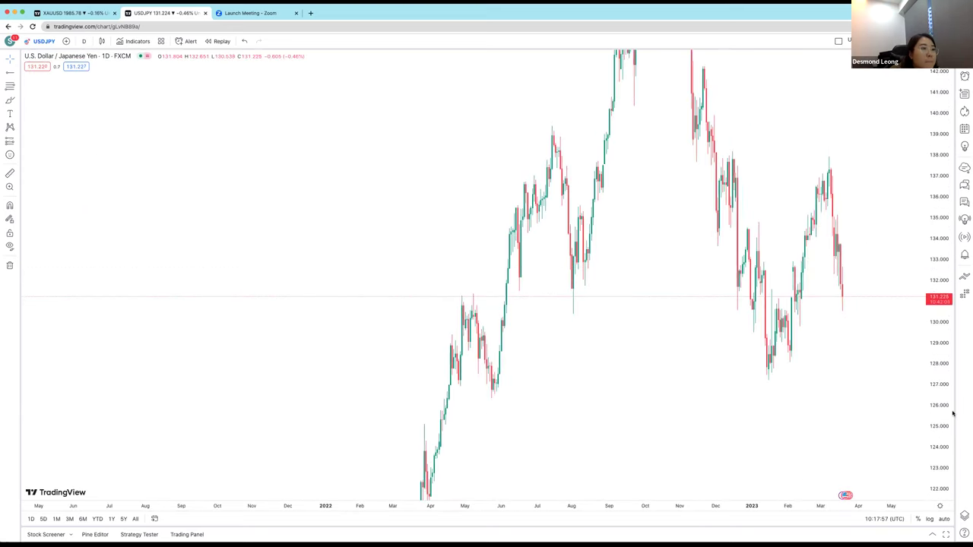
# Brush a V-shaped stroke along the fall from the October 2022 high and the rebound to March 2023, and try a downward continuation stroke.
pyautogui.moveTo(942, 437); pyautogui.dragTo(934, 178)
pyautogui.moveTo(934, 224); pyautogui.dragTo(761, 249)
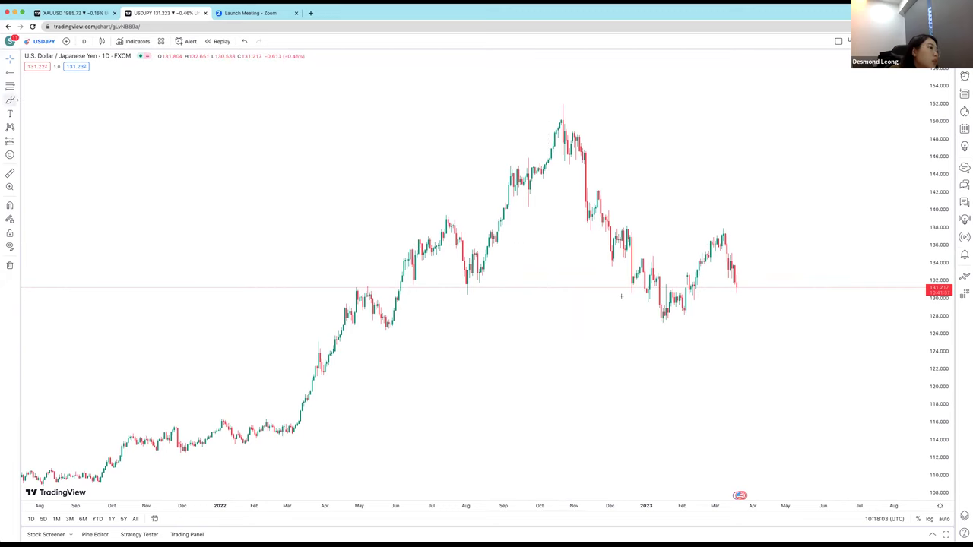
pyautogui.moveTo(534, 152)
pyautogui.mouseDown()
pyautogui.moveTo(652, 351)
pyautogui.moveTo(722, 237)
pyautogui.mouseUp()
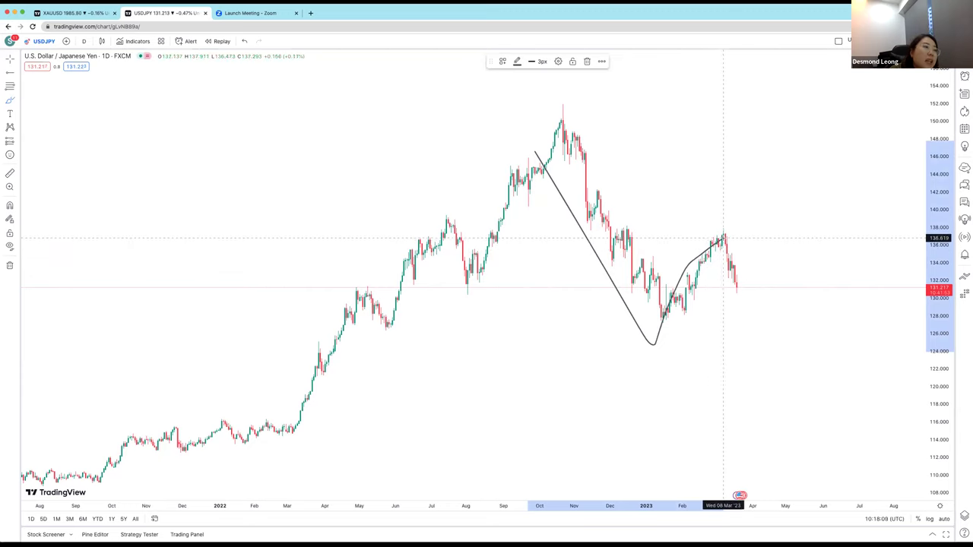
pyautogui.moveTo(723, 237); pyautogui.dragTo(773, 362)
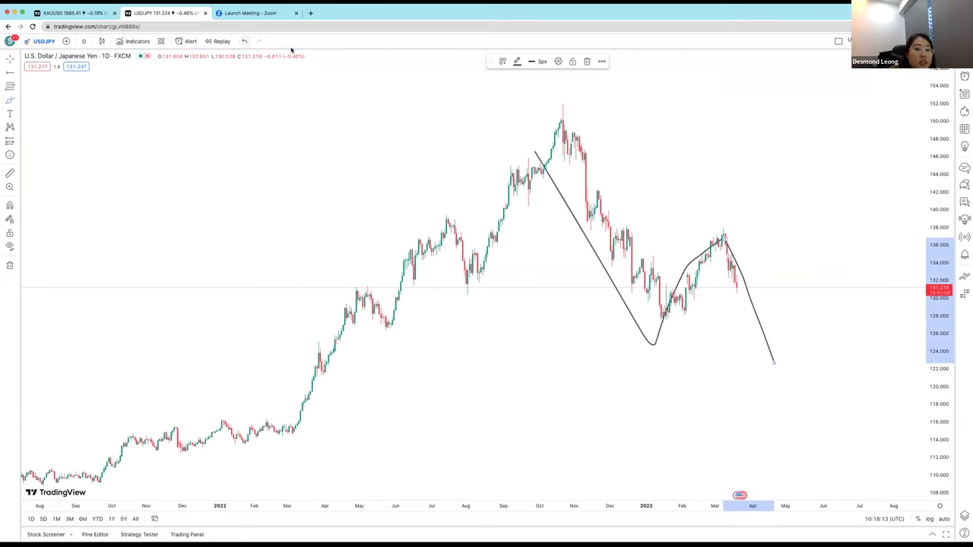
pyautogui.press('super+z')
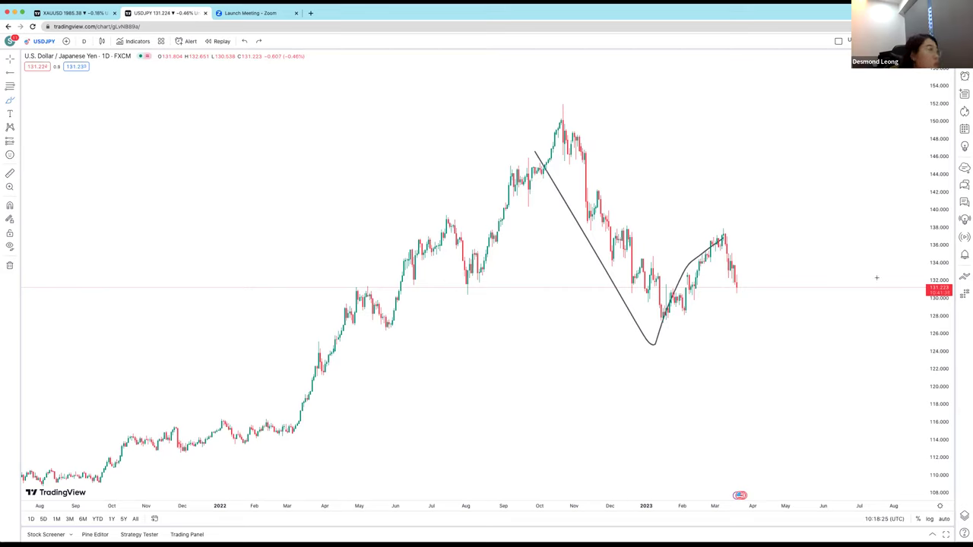
# Add the Stochastic indicator to the chart and remove its duplicate lower pane.
pyautogui.click(136, 41)
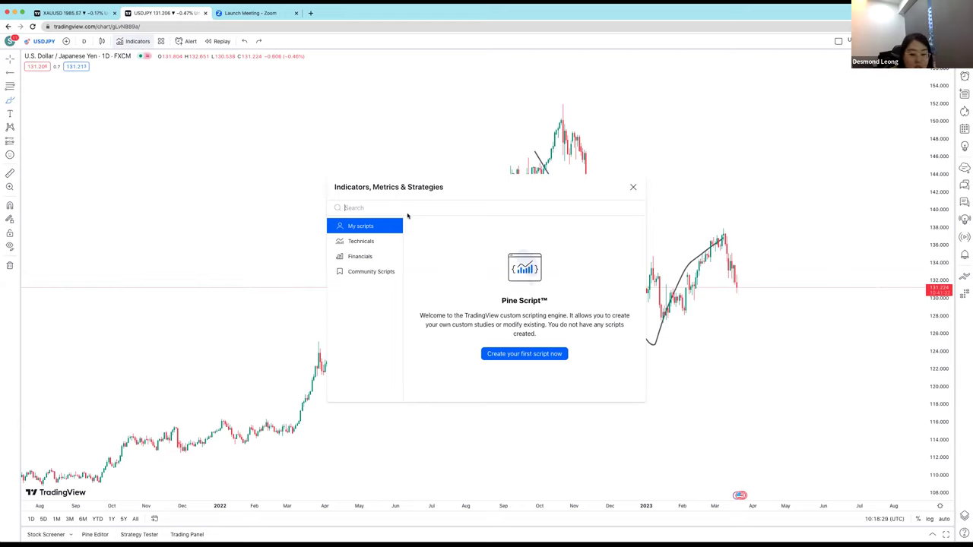
pyautogui.write('stoch')
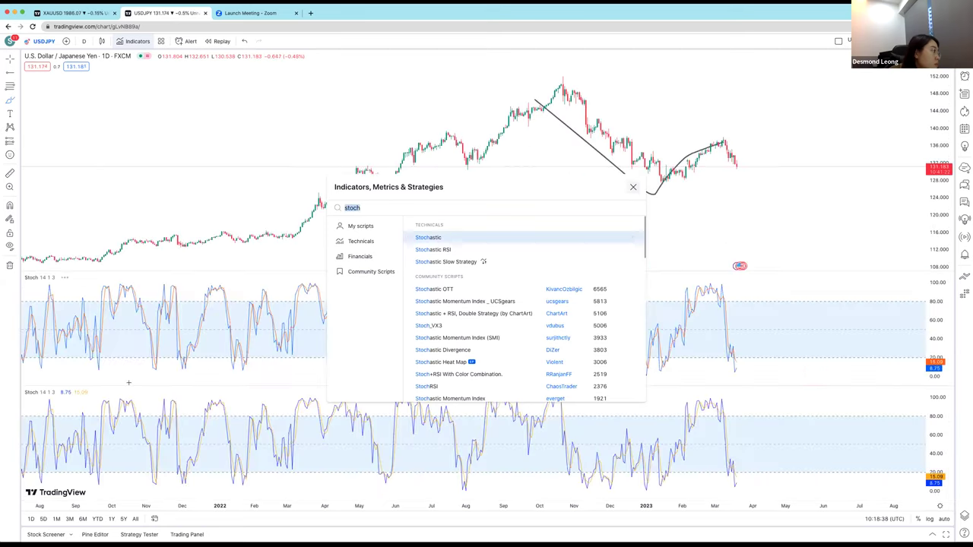
pyautogui.click(633, 187)
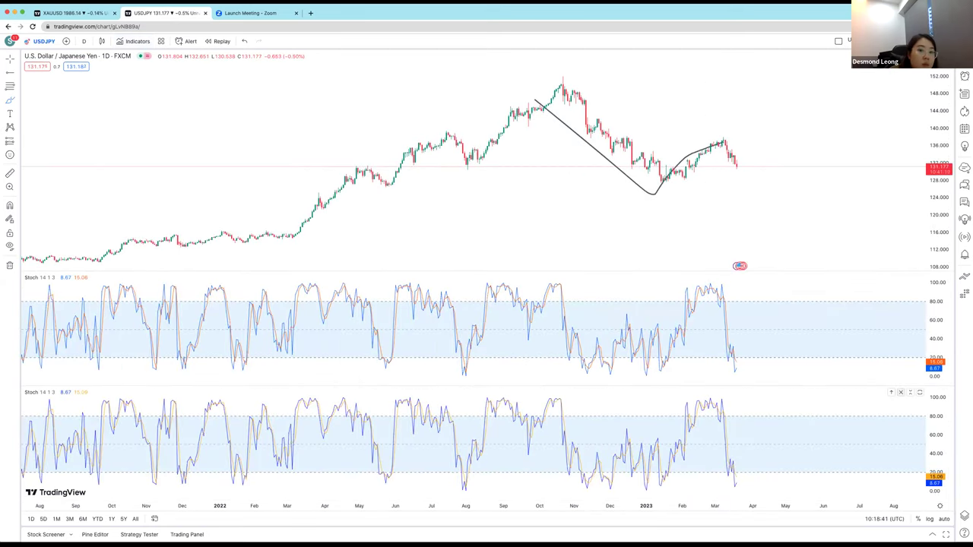
pyautogui.click(901, 392)
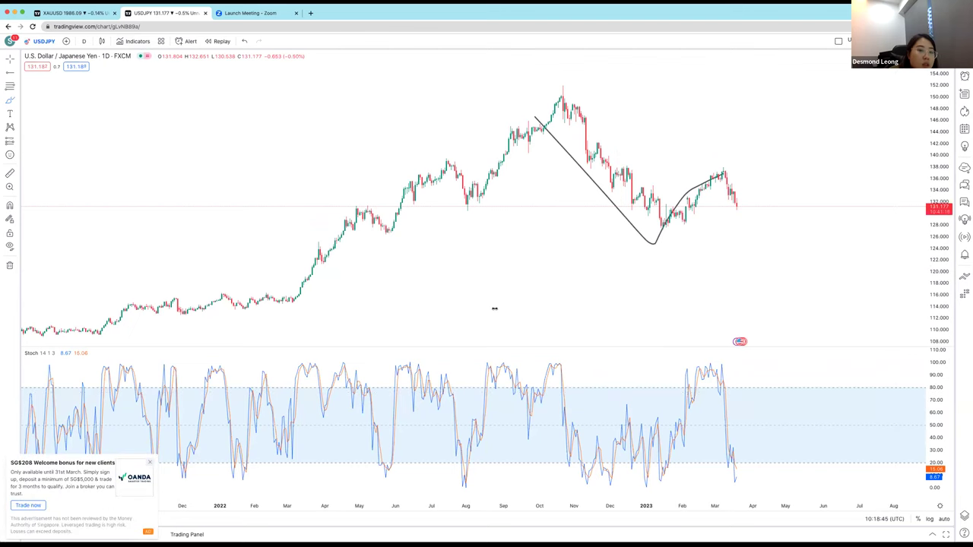
# Set the Stochastic's %K length to 21 and %K smoothing to 5, and collapse its pane.
pyautogui.click(72, 352)
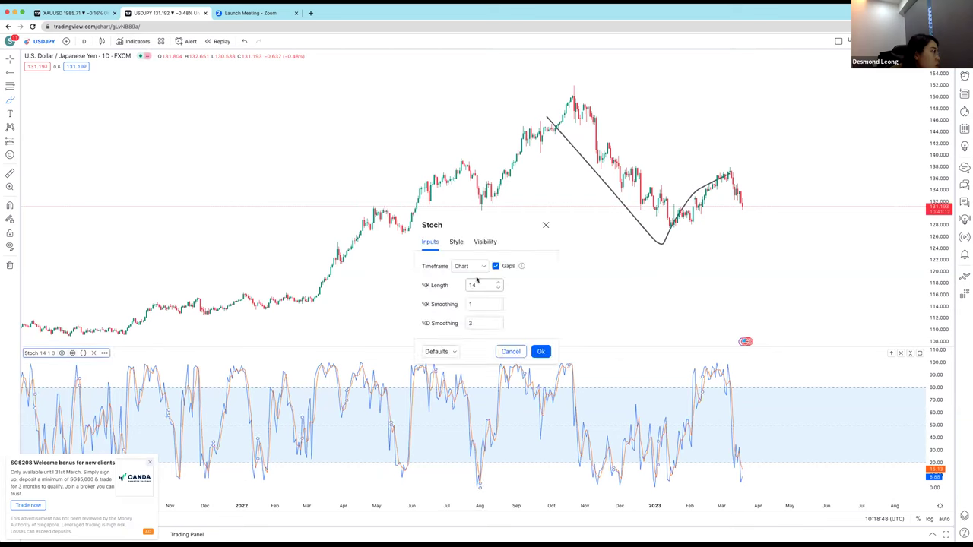
pyautogui.click(477, 325)
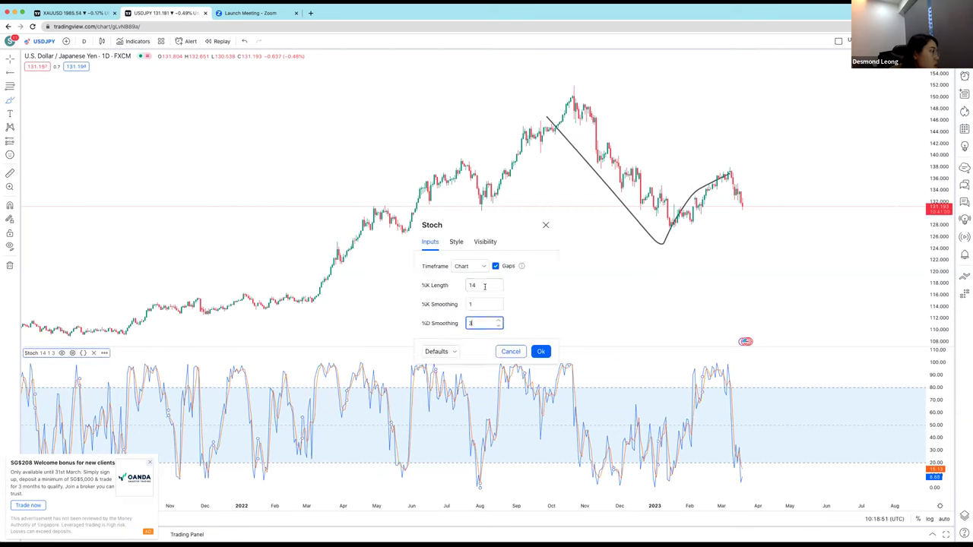
pyautogui.click(484, 286)
pyautogui.doubleClick(485, 286)
pyautogui.press('BackSpace')
pyautogui.write('21')
pyautogui.press('Tab')
pyautogui.write('5')
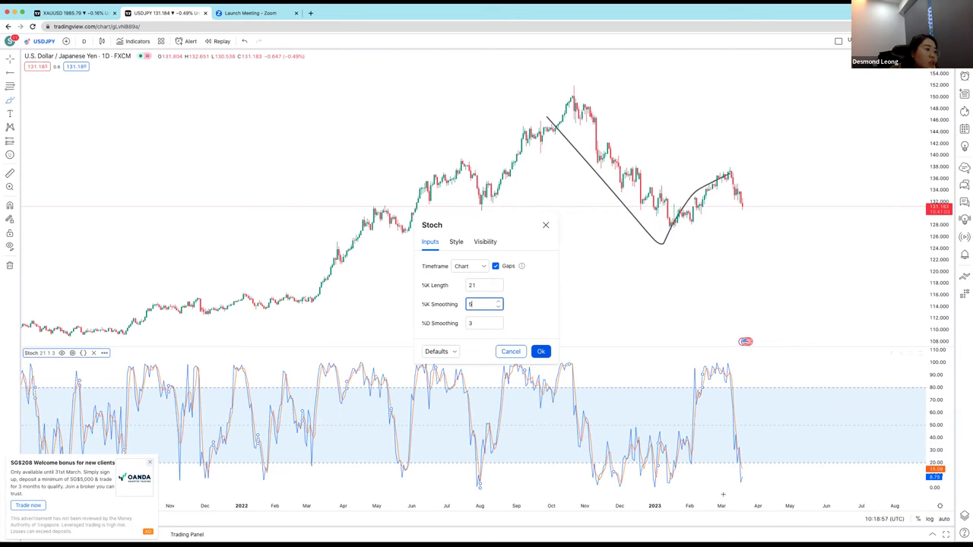
pyautogui.click(541, 351)
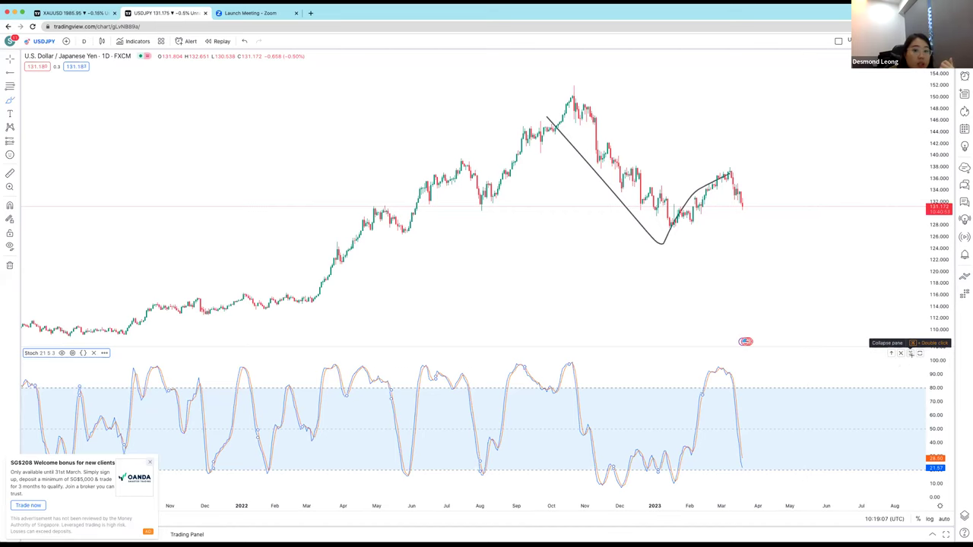
pyautogui.click(911, 353)
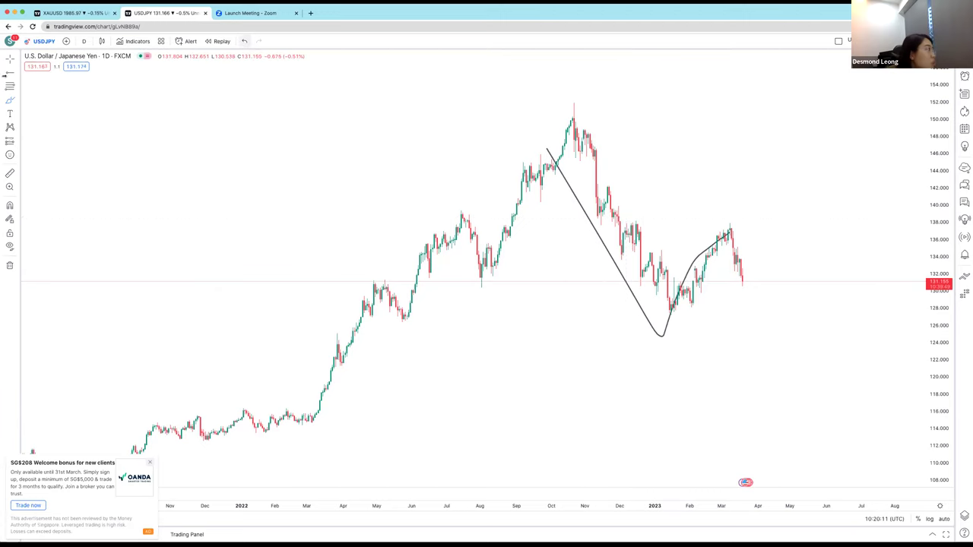
# Undo the last chart change and delete the V-shaped brush stroke over the USDJPY candles.
pyautogui.click(244, 42)
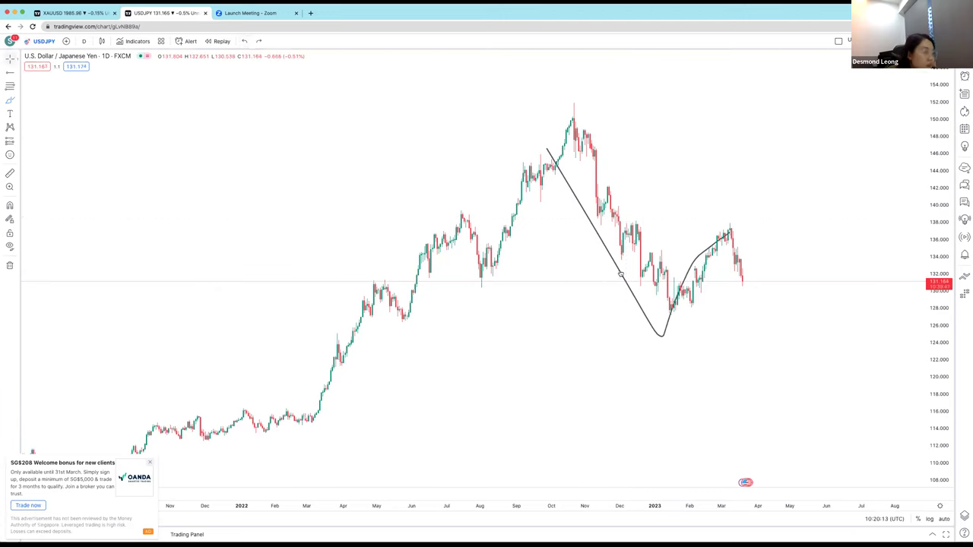
pyautogui.click(621, 273)
pyautogui.press('Delete')
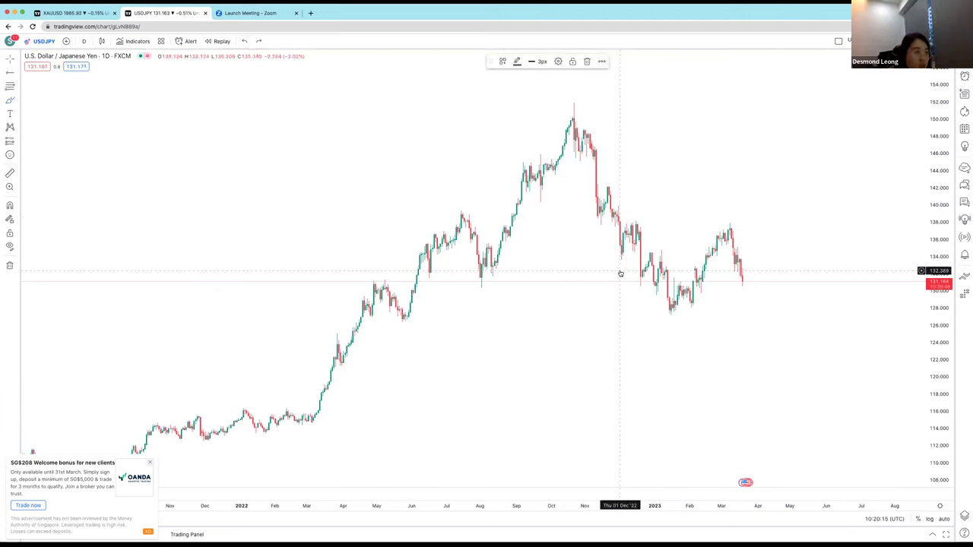
# Brush a small peak-shaped stroke in the empty area above the March–April 2022 candles, and undo it.
pyautogui.click(10, 101)
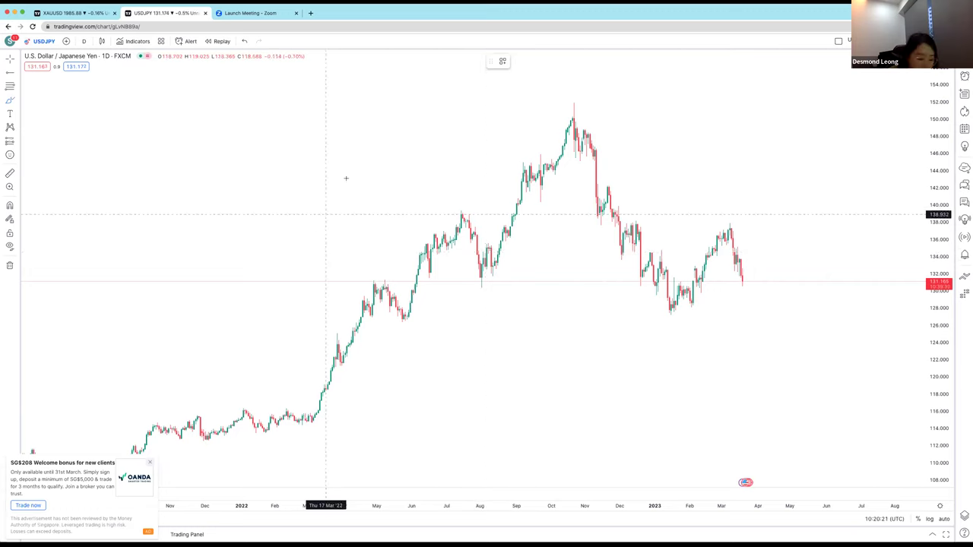
pyautogui.moveTo(314, 231); pyautogui.dragTo(346, 178)
pyautogui.click(383, 219)
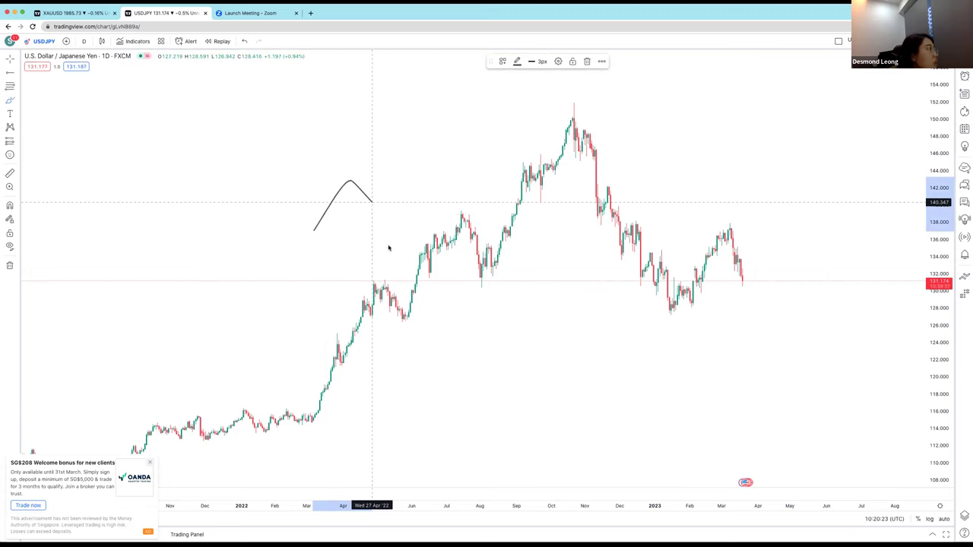
pyautogui.click(245, 42)
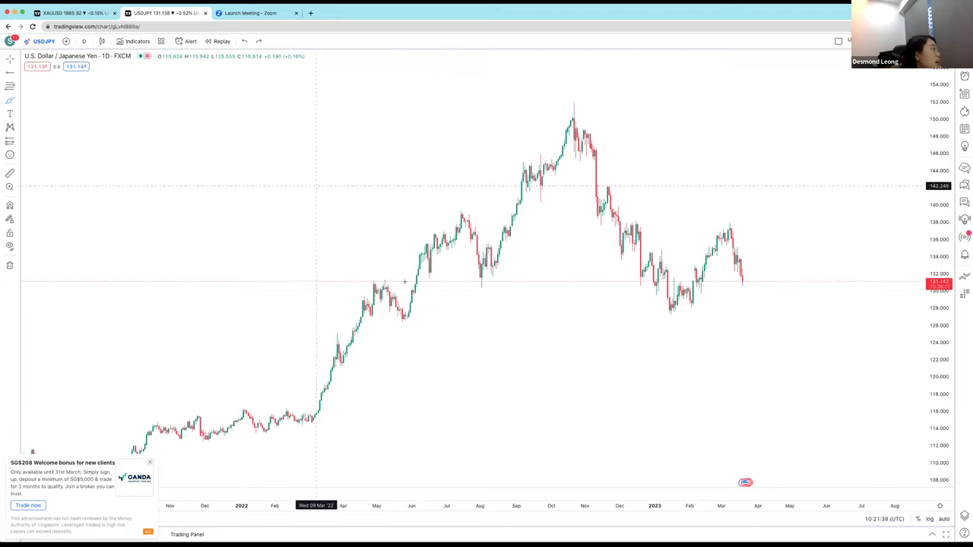
# Trace a head-and-shoulders stroke over the candles from June 2022 down to about 121 in April 2023, and undo it.
pyautogui.click(14, 100)
pyautogui.moveTo(405, 286)
pyautogui.mouseDown()
pyautogui.moveTo(441, 217)
pyautogui.moveTo(458, 222)
pyautogui.moveTo(576, 123)
pyautogui.moveTo(666, 302)
pyautogui.moveTo(734, 233)
pyautogui.moveTo(778, 368)
pyautogui.mouseUp()
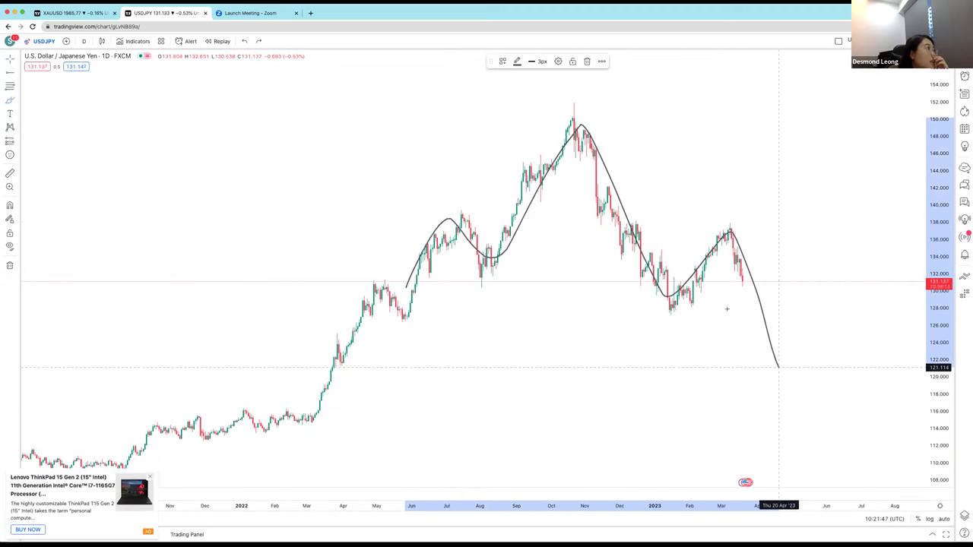
pyautogui.hotkey('ctrl', 'z')
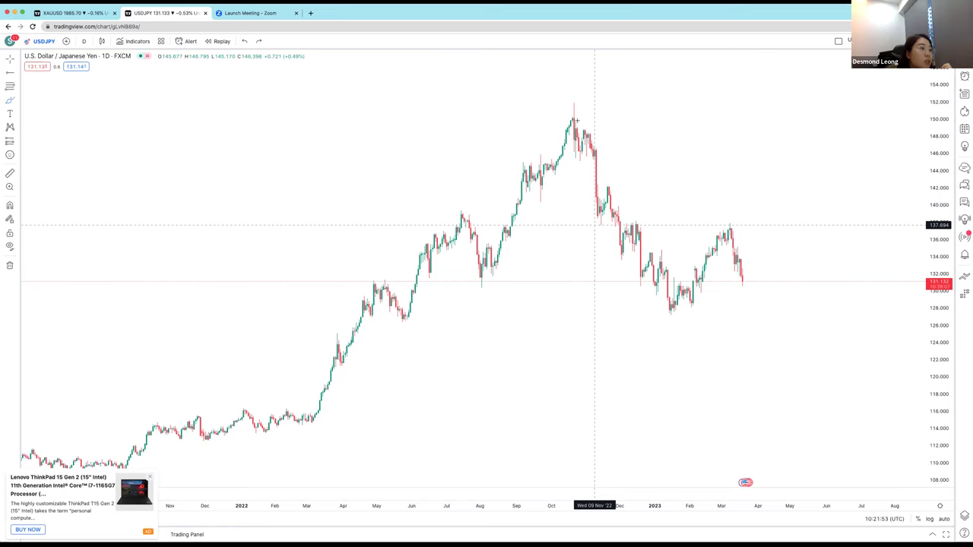
# Brush two projected paths from the October 2022 peak, one falling to about 121 and one rebounding to about 149, undoing each.
pyautogui.moveTo(576, 123)
pyautogui.mouseDown()
pyautogui.moveTo(670, 308)
pyautogui.moveTo(728, 231)
pyautogui.moveTo(787, 366)
pyautogui.mouseUp()
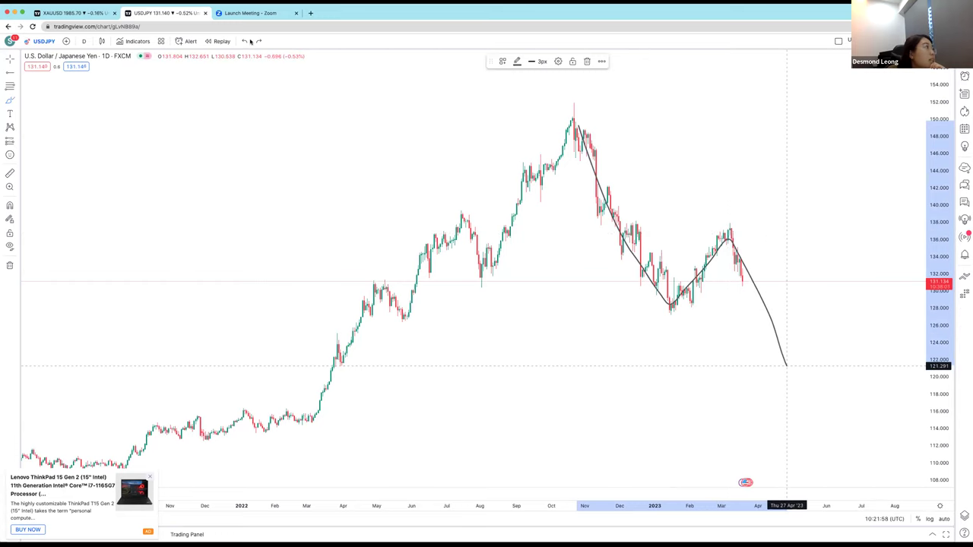
pyautogui.press('super+z')
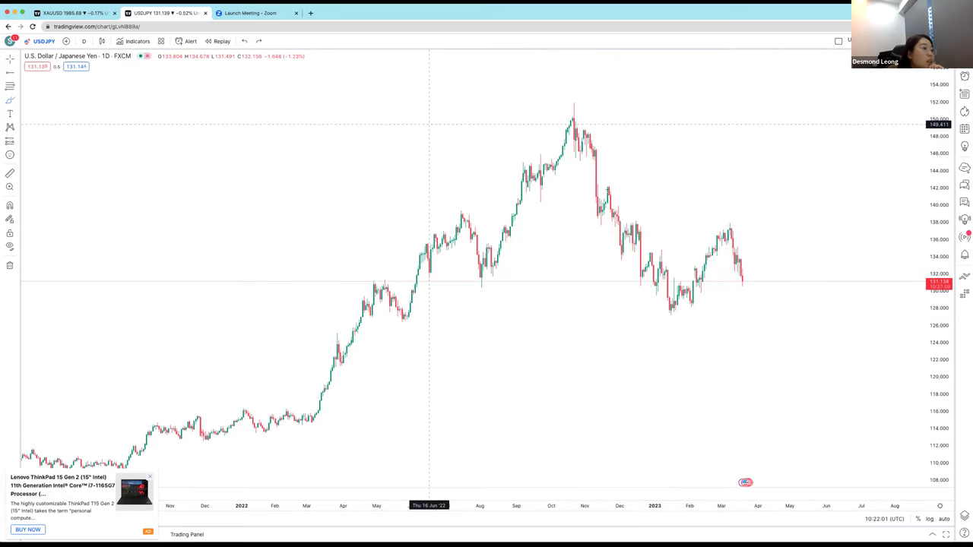
pyautogui.moveTo(568, 121)
pyautogui.mouseDown()
pyautogui.moveTo(742, 266)
pyautogui.moveTo(757, 308)
pyautogui.moveTo(819, 129)
pyautogui.mouseUp()
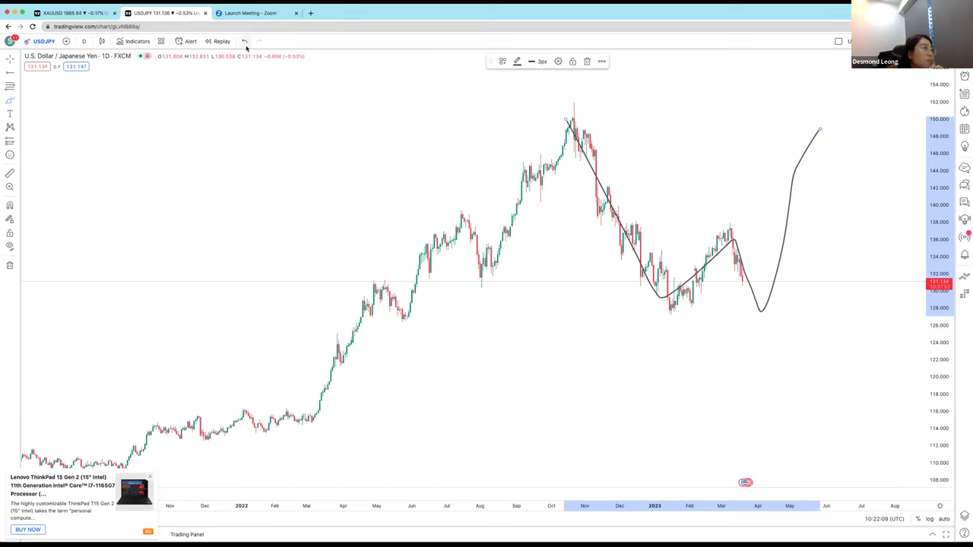
pyautogui.click(244, 42)
pyautogui.click(244, 42)
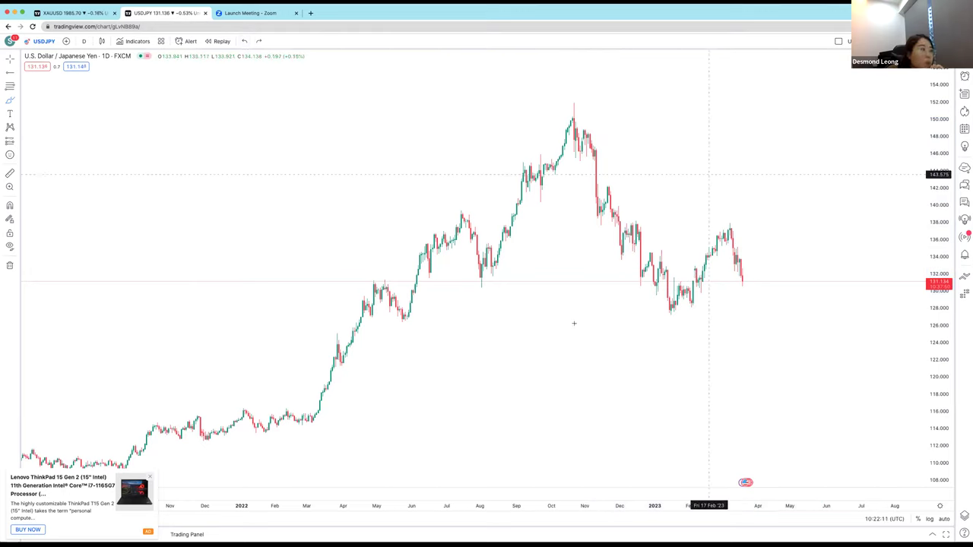
# Draw a neckline trend line from 15 June 2022 at about 132.1 through the January 2023 low to 26 May 2023 at about 125.1.
pyautogui.click(17, 73)
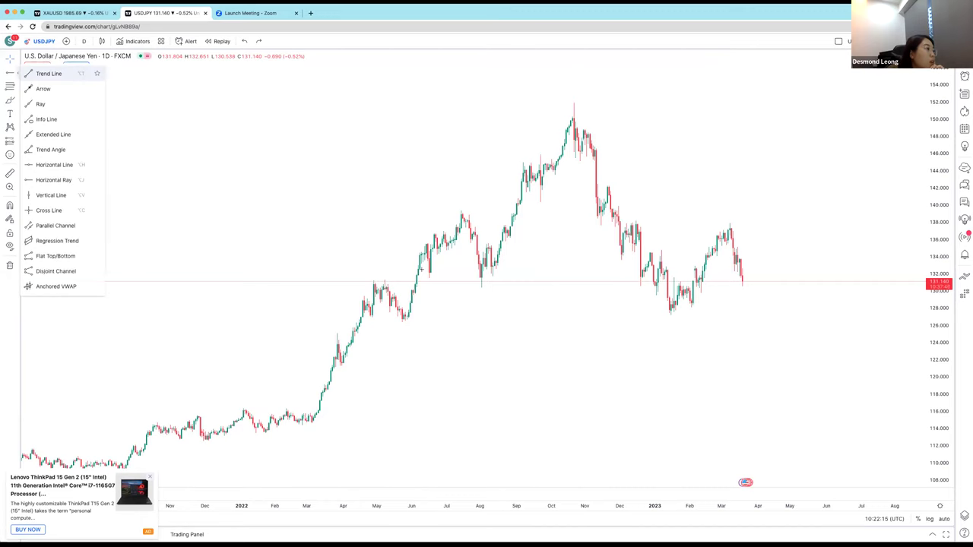
pyautogui.click(48, 73)
pyautogui.click(427, 272)
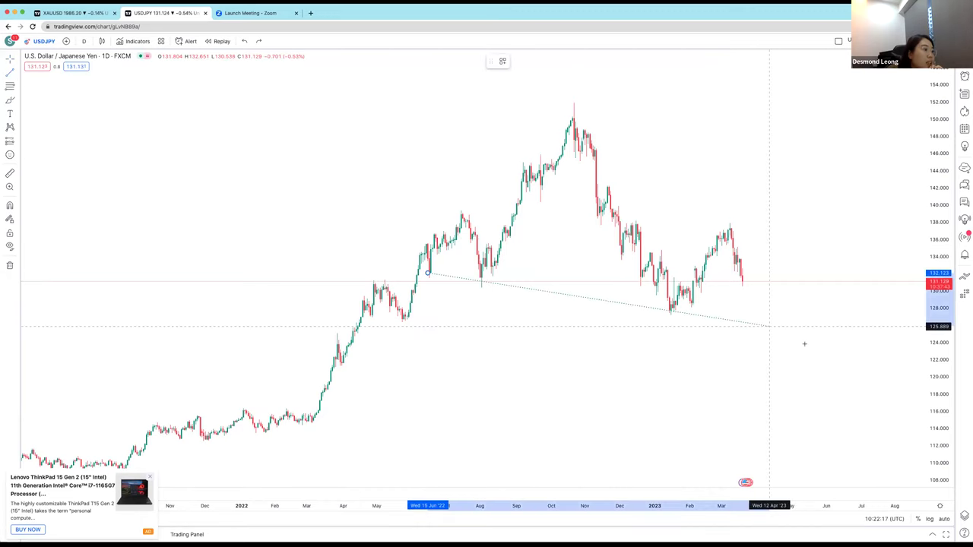
pyautogui.click(818, 333)
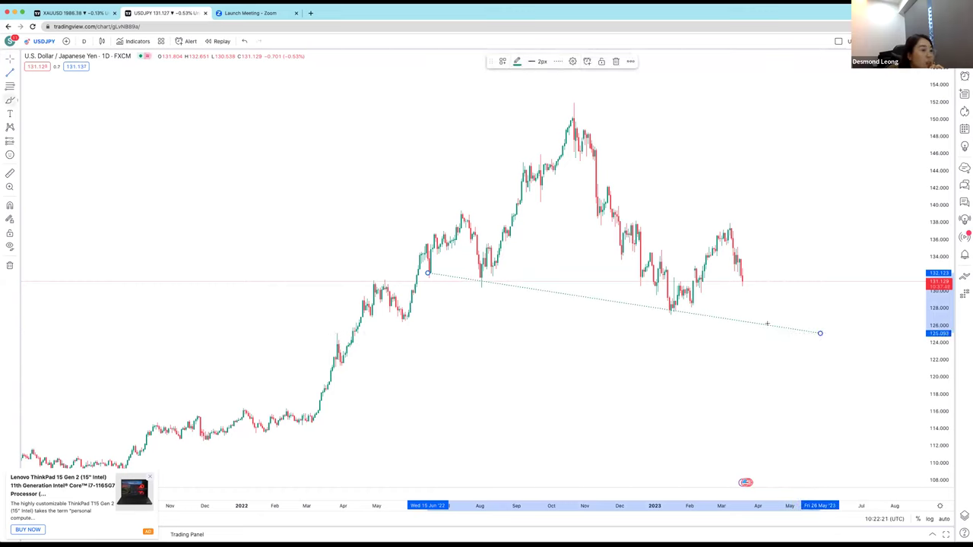
# Circle the neckline near 126 in April 2023 and brush a bounce path and a breakdown path to about 118 from it.
pyautogui.moveTo(766, 324); pyautogui.dragTo(774, 327)
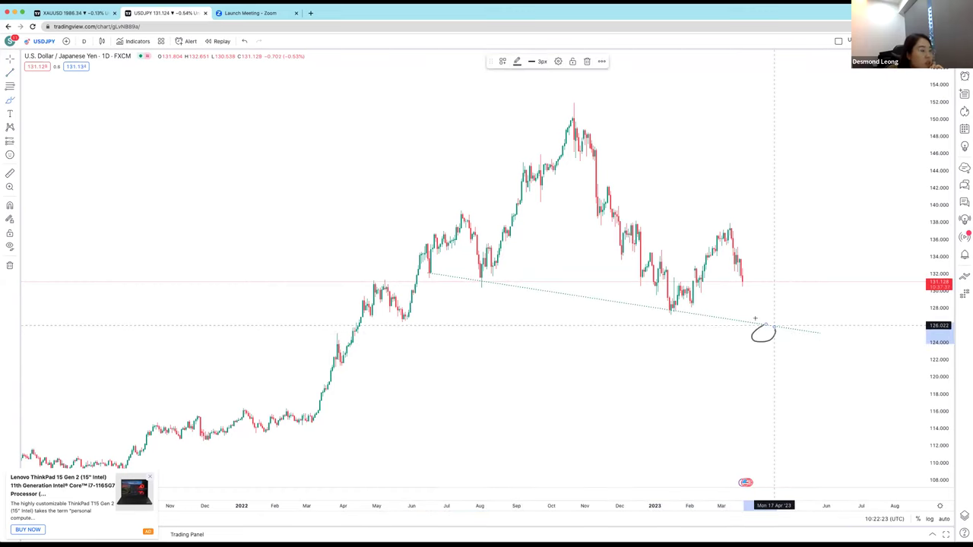
pyautogui.moveTo(735, 267)
pyautogui.mouseDown()
pyautogui.moveTo(767, 327)
pyautogui.moveTo(816, 248)
pyautogui.moveTo(838, 275)
pyautogui.mouseUp()
pyautogui.moveTo(769, 338); pyautogui.dragTo(779, 392)
pyautogui.moveTo(772, 395)
pyautogui.mouseDown()
pyautogui.moveTo(777, 402)
pyautogui.moveTo(794, 366)
pyautogui.mouseUp()
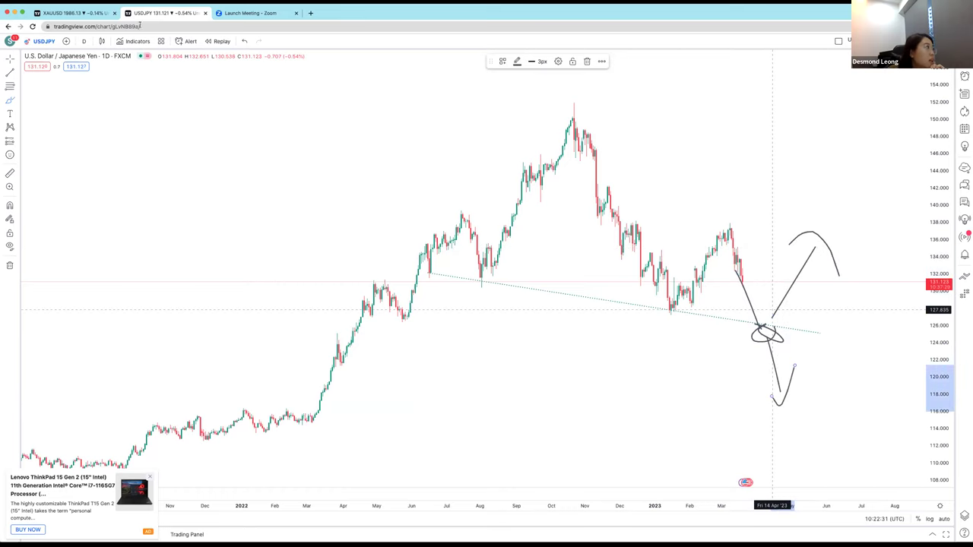
# Undo the projection brush strokes and the neckline trend line.
pyautogui.click(244, 41)
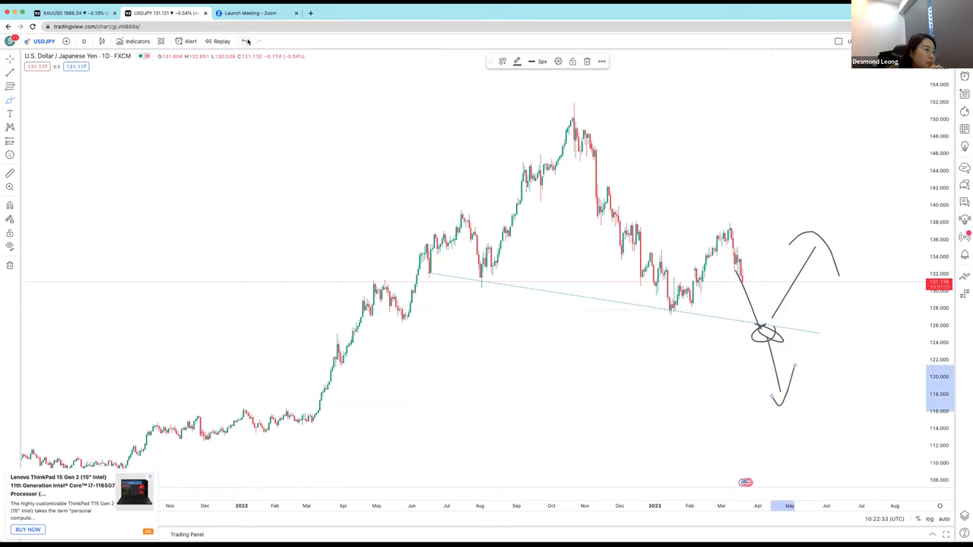
pyautogui.click(245, 41)
pyautogui.click(245, 41)
pyautogui.click(244, 41)
pyautogui.click(246, 41)
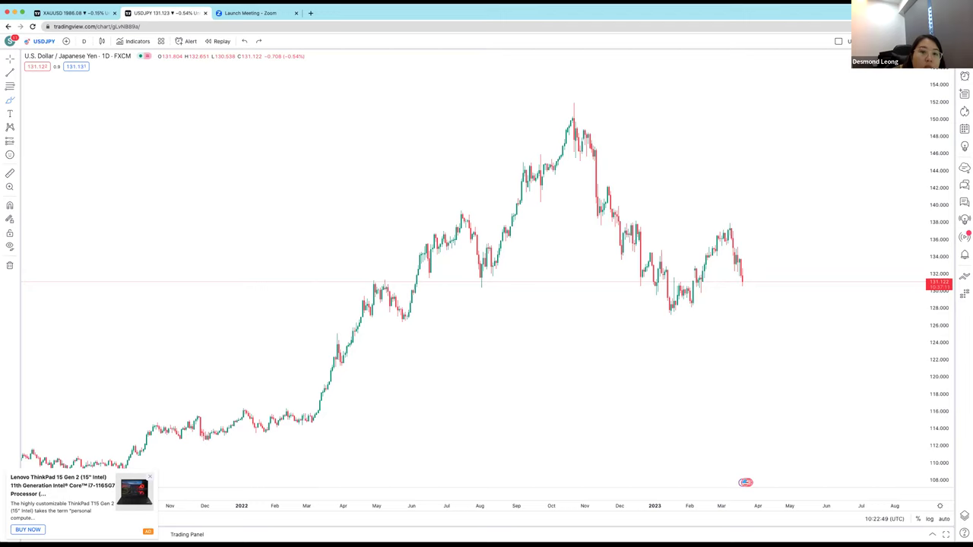
# Switch the USDJPY chart to the 1-week timeframe and dismiss the ad-free upgrade offer.
pyautogui.click(84, 41)
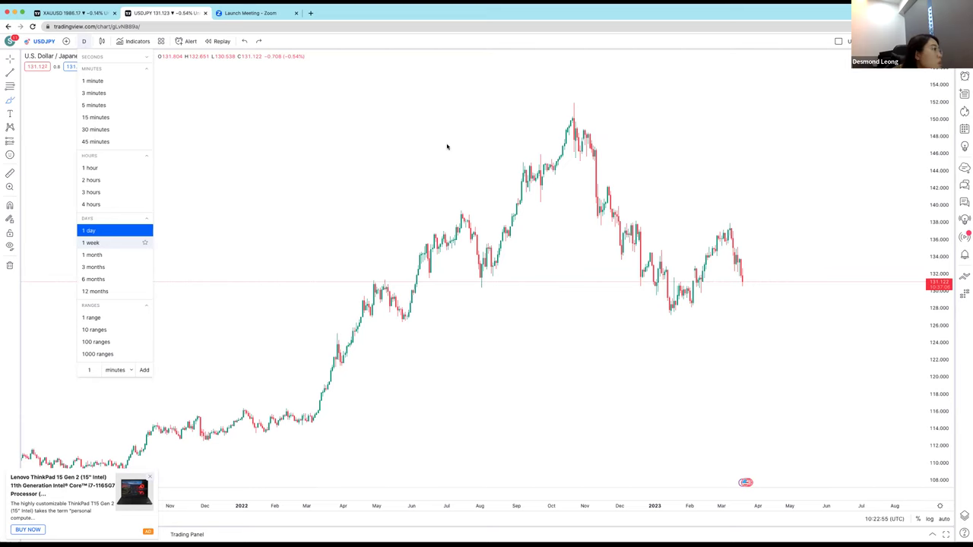
pyautogui.click(91, 243)
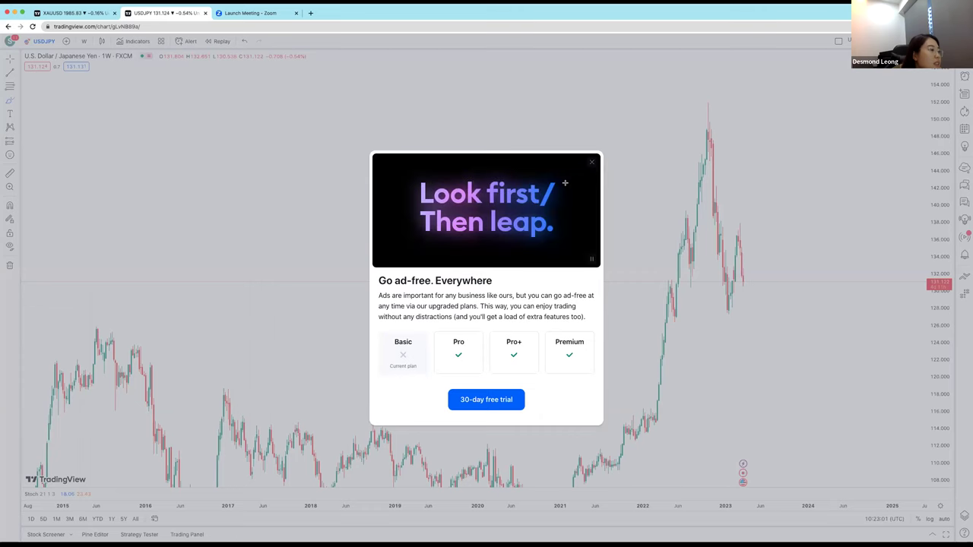
pyautogui.click(591, 161)
# Brush a head-and-shoulders outline over the weekly candles from mid-2022 to spring 2023, and undo it.
pyautogui.click(9, 100)
pyautogui.click(16, 100)
pyautogui.moveTo(669, 280)
pyautogui.mouseDown()
pyautogui.moveTo(693, 271)
pyautogui.moveTo(694, 282)
pyautogui.moveTo(714, 147)
pyautogui.moveTo(727, 281)
pyautogui.moveTo(741, 237)
pyautogui.moveTo(753, 283)
pyautogui.mouseUp()
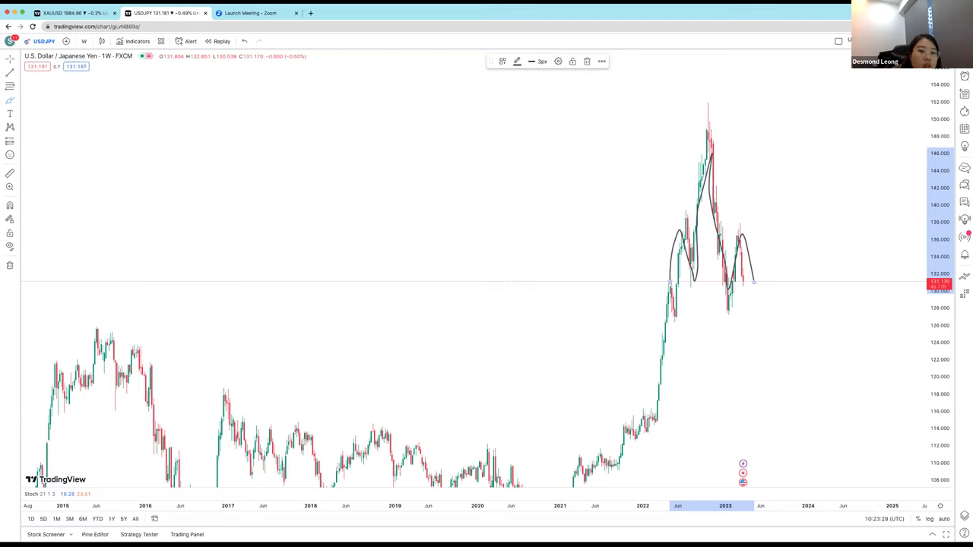
pyautogui.click(244, 42)
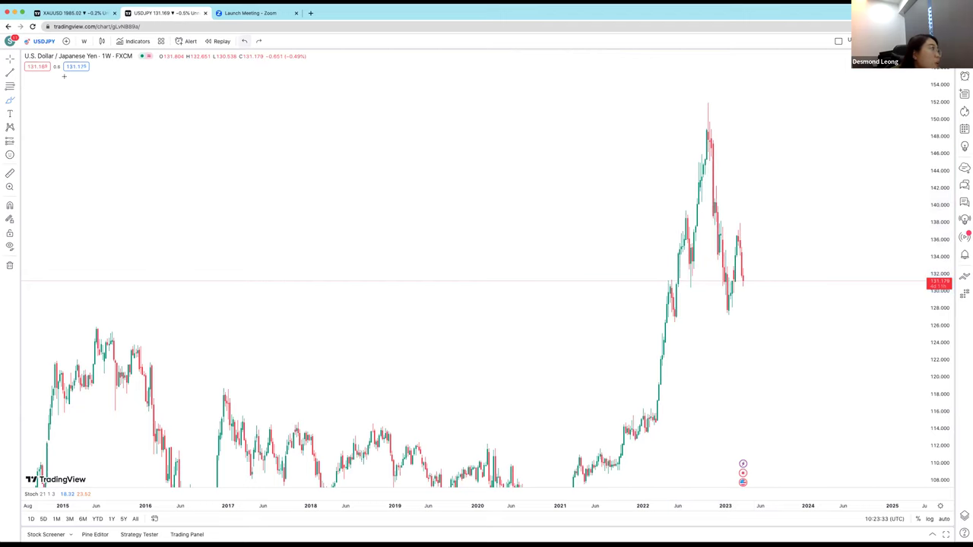
# Return the USDJPY chart to the 1-day timeframe.
pyautogui.click(84, 42)
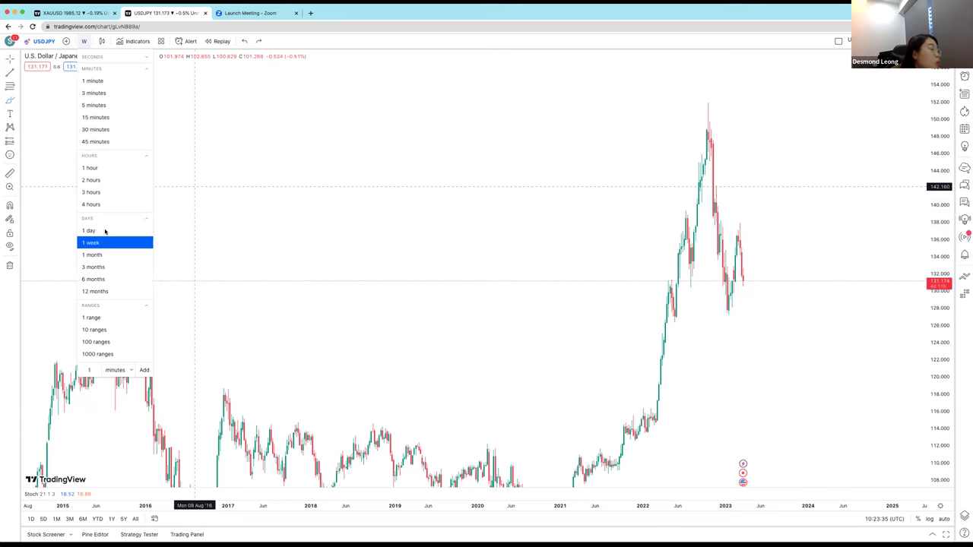
pyautogui.click(89, 230)
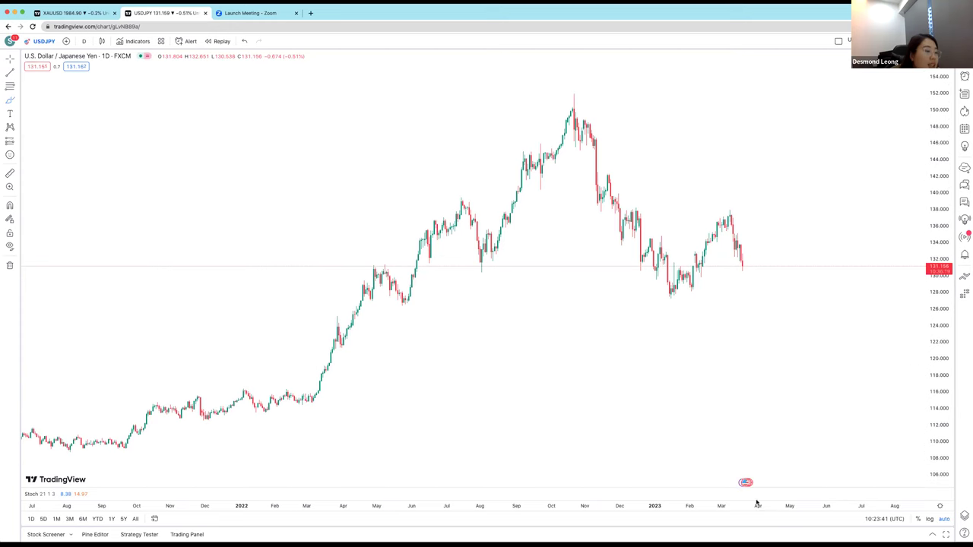
pyautogui.scroll(3, 318, 315)
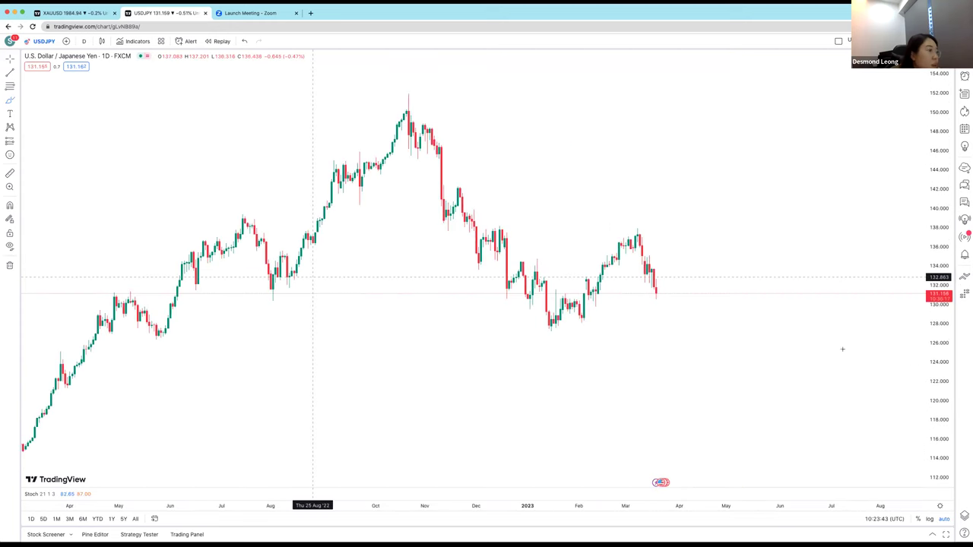
pyautogui.hscroll(-1, 365, 214)
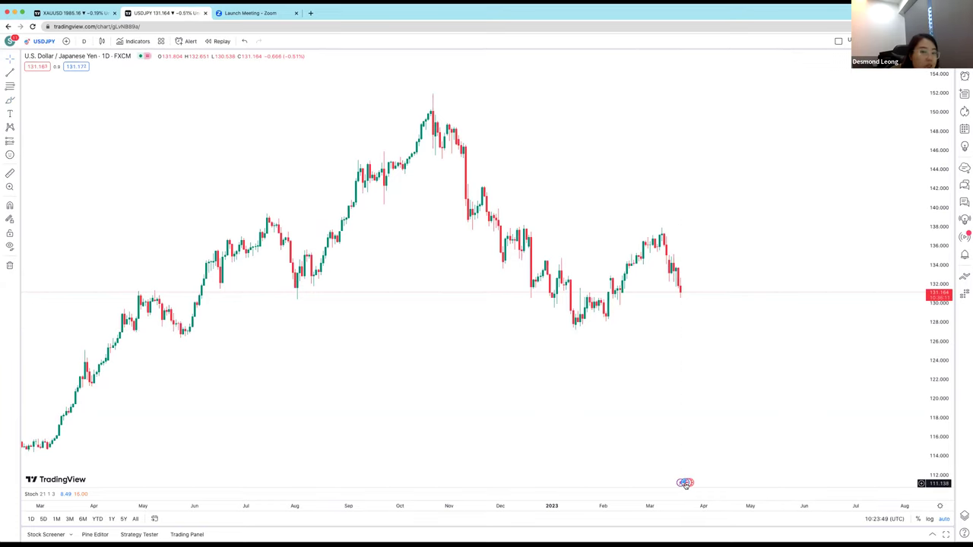
# Place a horizontal ray from the 16 January 2023 low at about 127.57.
pyautogui.moveTo(685, 483)
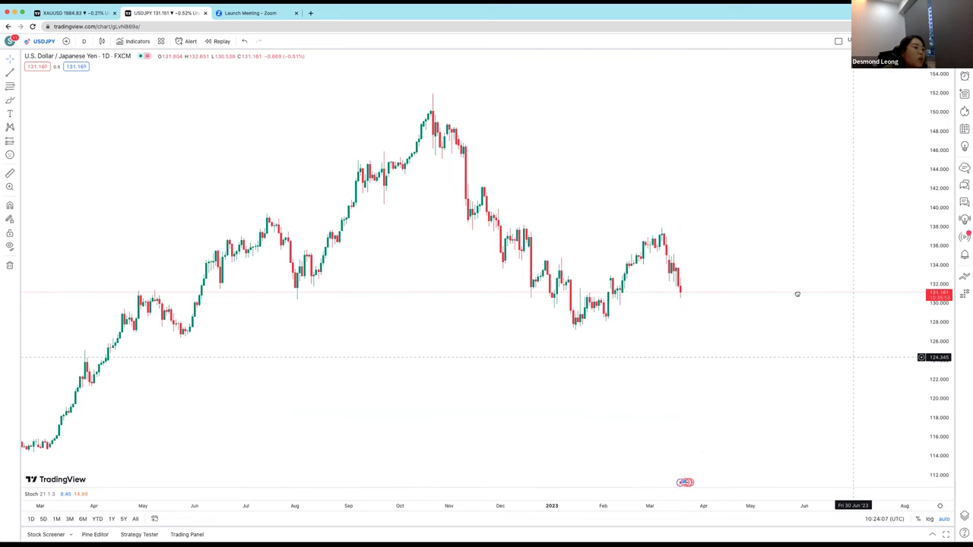
pyautogui.hscroll(-3, 855, 284)
pyautogui.hscroll(-3, 859, 289)
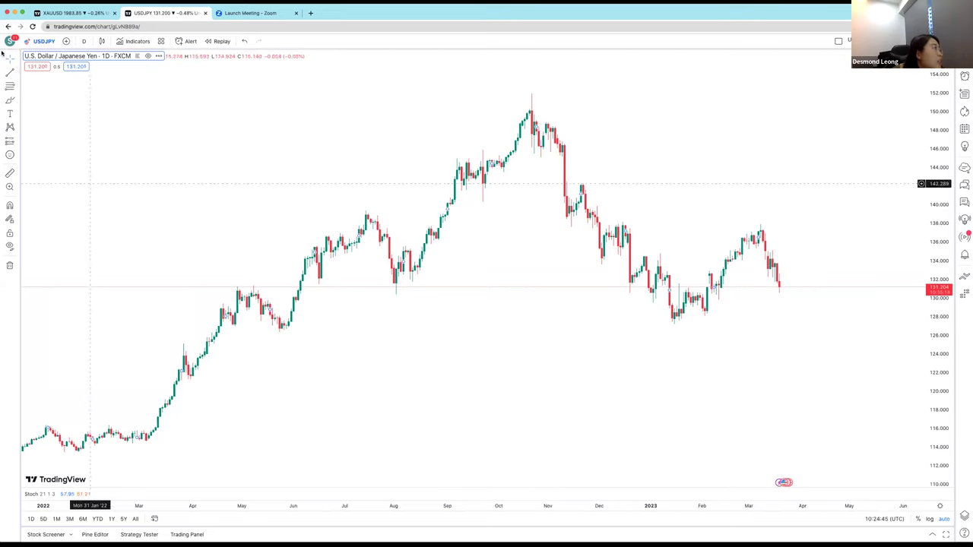
pyautogui.click(10, 72)
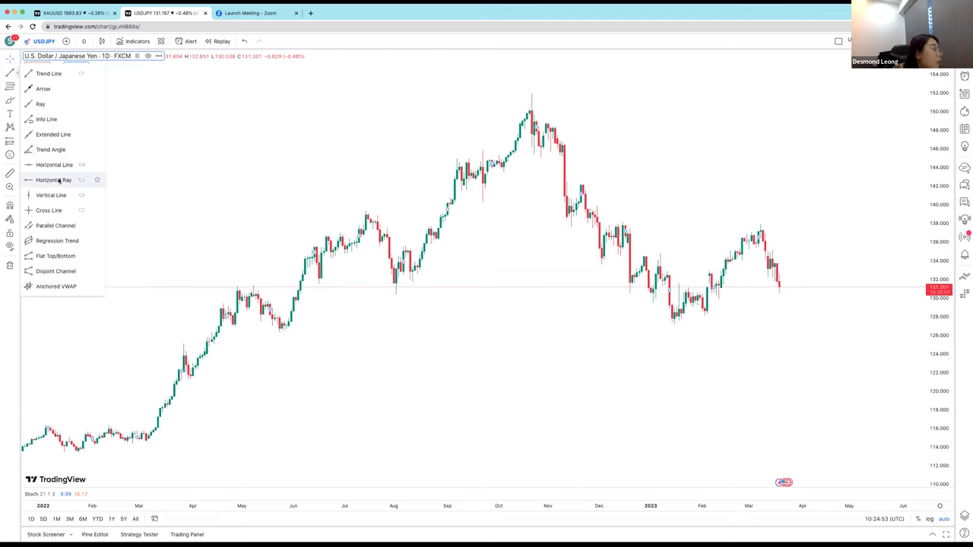
pyautogui.click(53, 179)
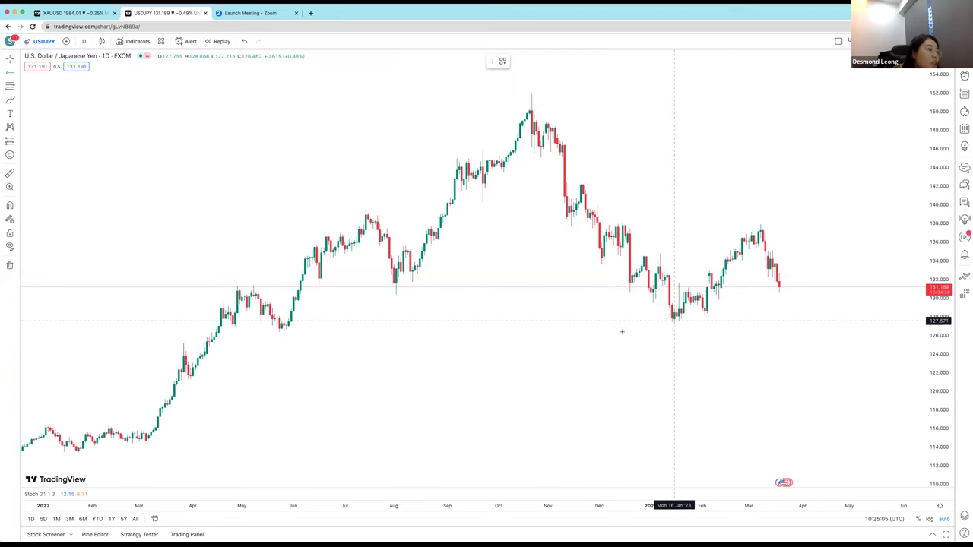
pyautogui.click(674, 319)
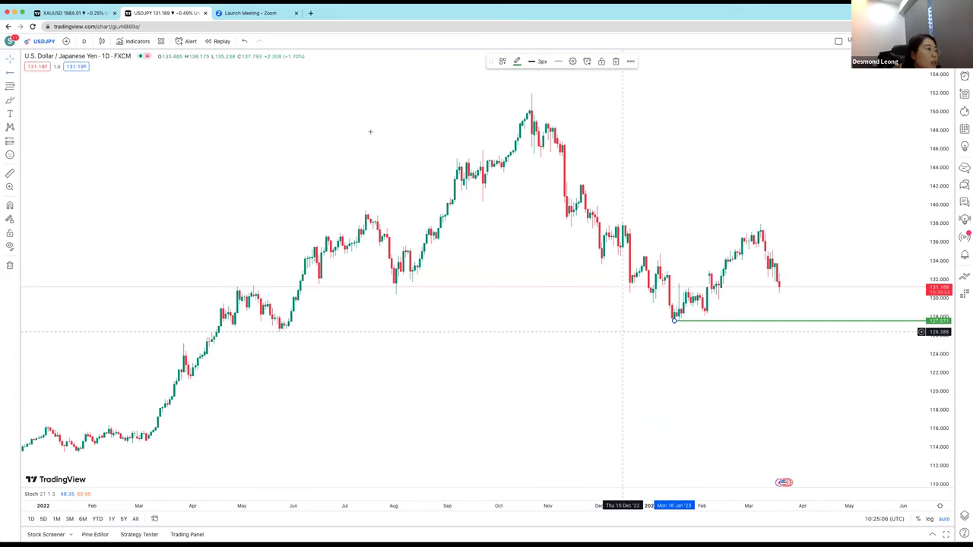
# Draw a rising trend line from the 2 February 2023 low at about 128.3 to 30 March 2023 at about 140.5.
pyautogui.click(17, 73)
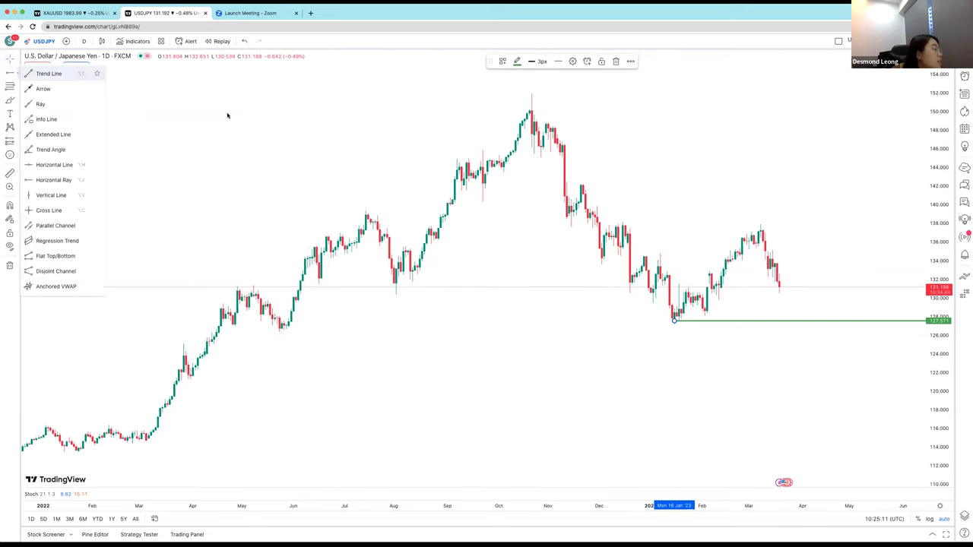
pyautogui.click(765, 351)
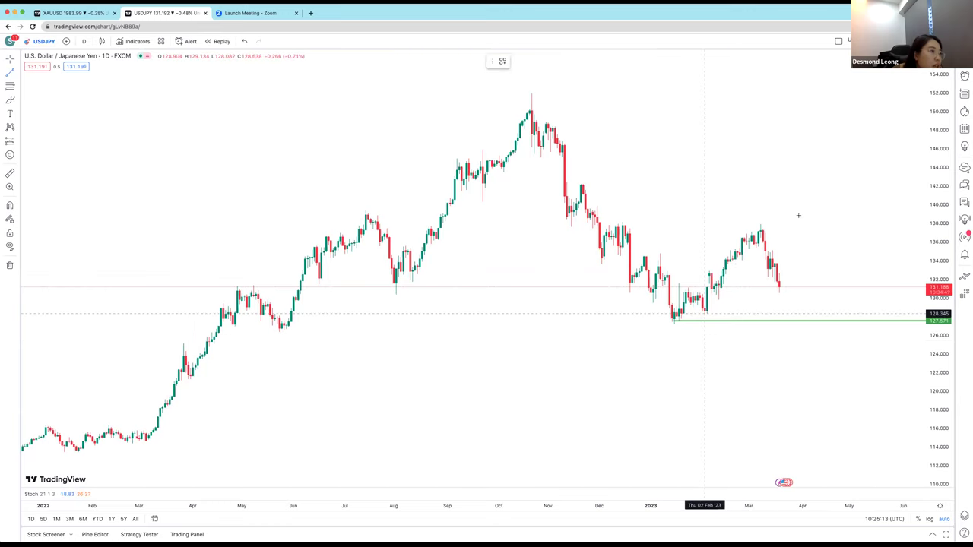
pyautogui.click(705, 313)
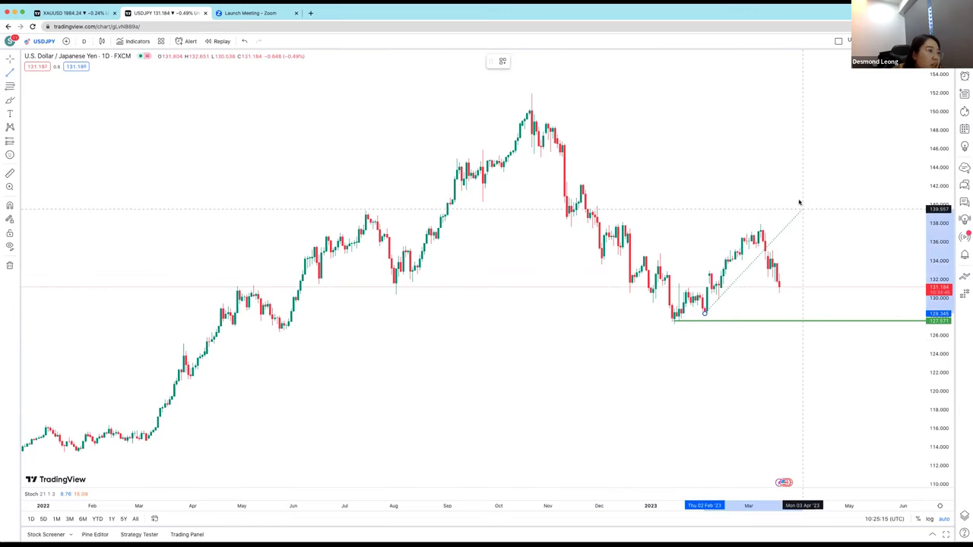
pyautogui.moveTo(802, 197); pyautogui.dragTo(798, 199)
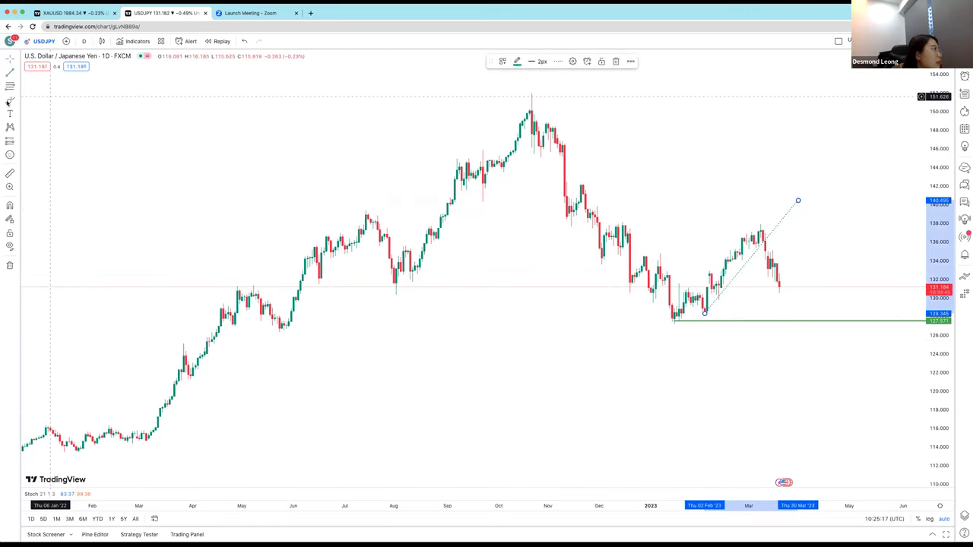
# Brush a loop around the March 2023 decline with a downward arrow beside it, and undo these strokes.
pyautogui.click(769, 290)
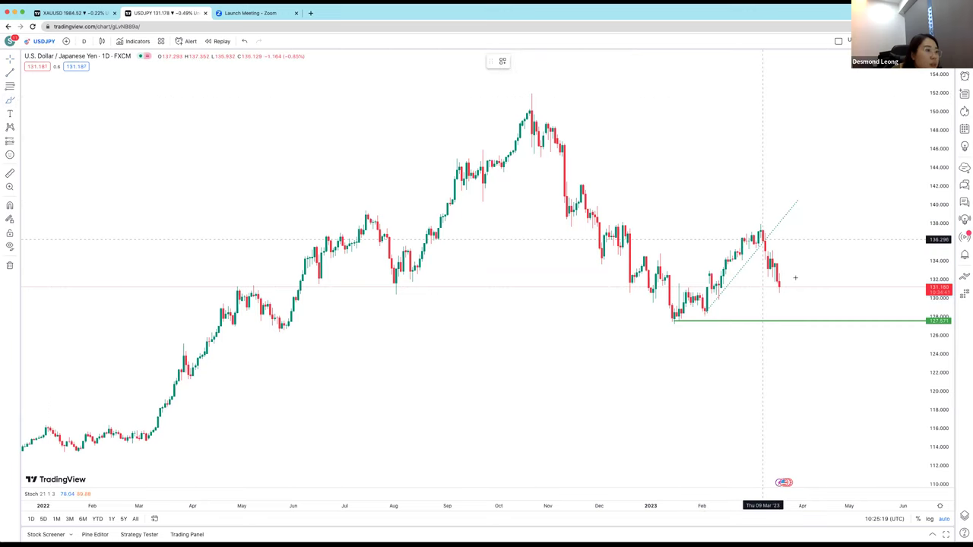
pyautogui.moveTo(762, 240)
pyautogui.mouseDown()
pyautogui.moveTo(792, 290)
pyautogui.moveTo(769, 243)
pyautogui.mouseUp()
pyautogui.moveTo(779, 226)
pyautogui.mouseDown()
pyautogui.moveTo(827, 287)
pyautogui.moveTo(833, 263)
pyautogui.mouseUp()
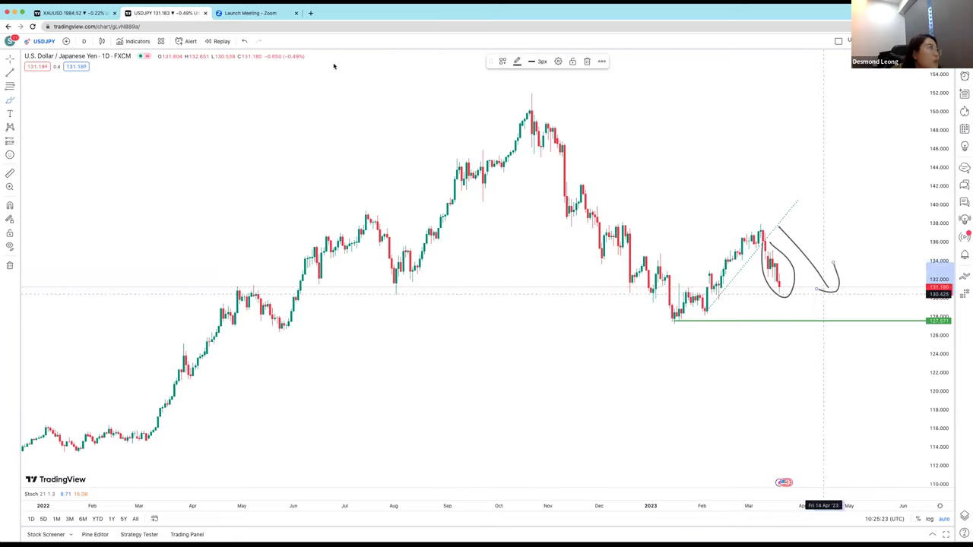
pyautogui.click(245, 41)
pyautogui.click(245, 41)
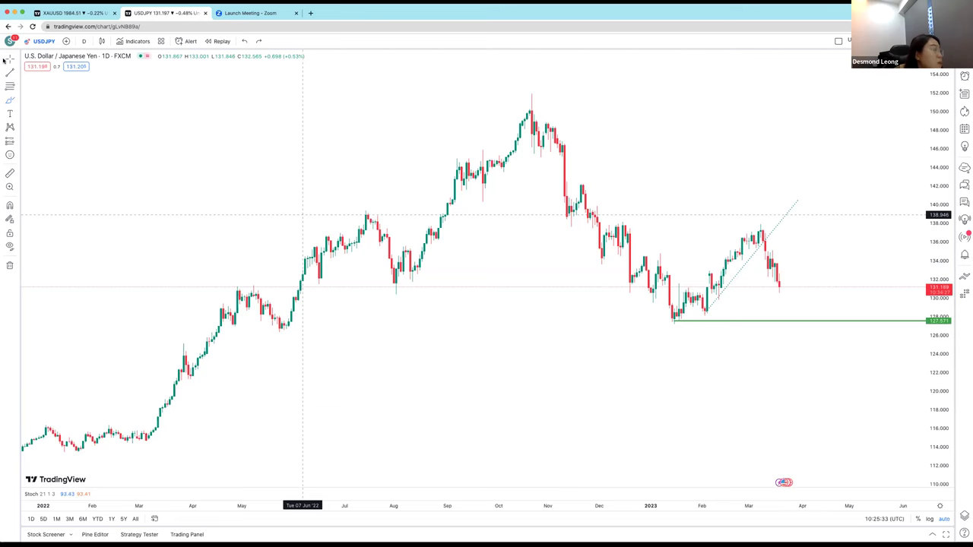
# Delete the dotted rising trend line that starts at the February 2023 low.
pyautogui.hscroll(-5, 639, 230)
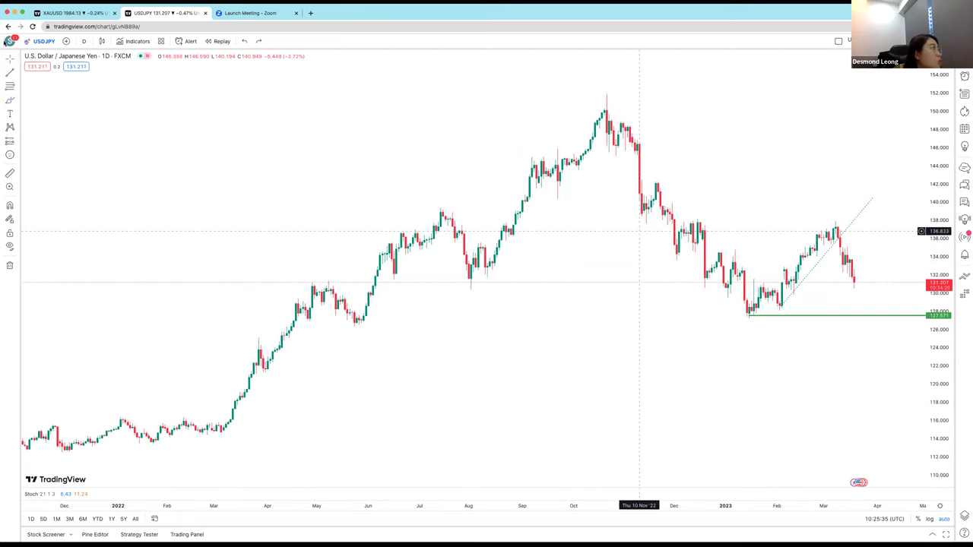
pyautogui.click(819, 274)
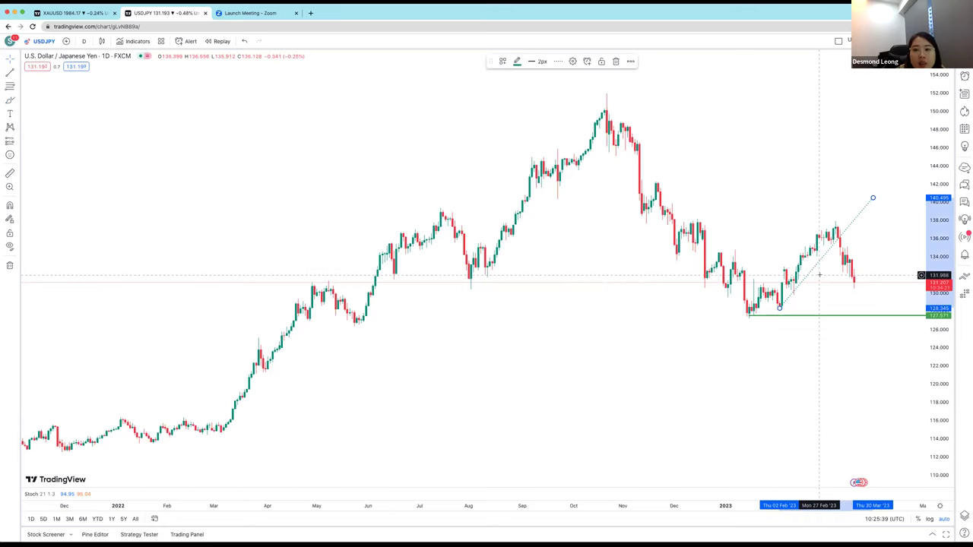
pyautogui.press('Delete')
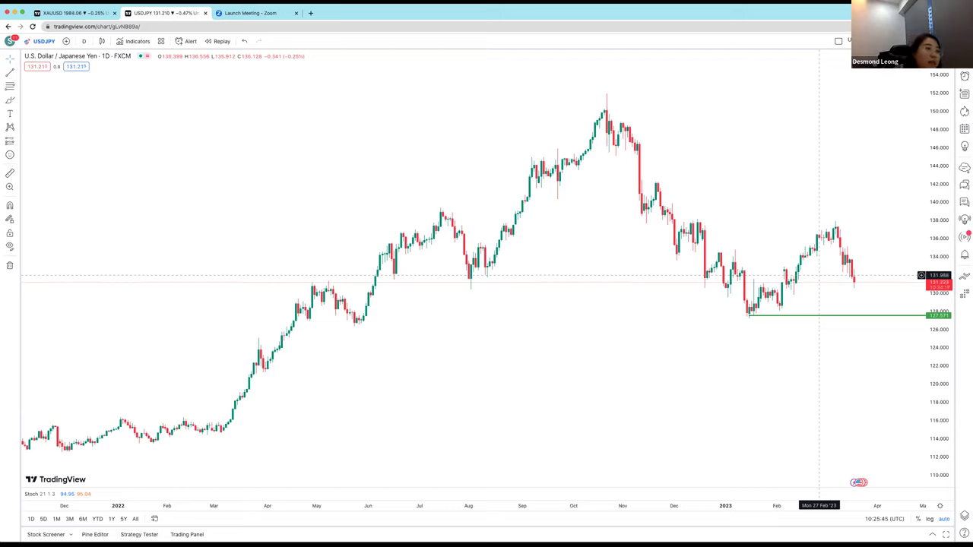
pyautogui.click(761, 318)
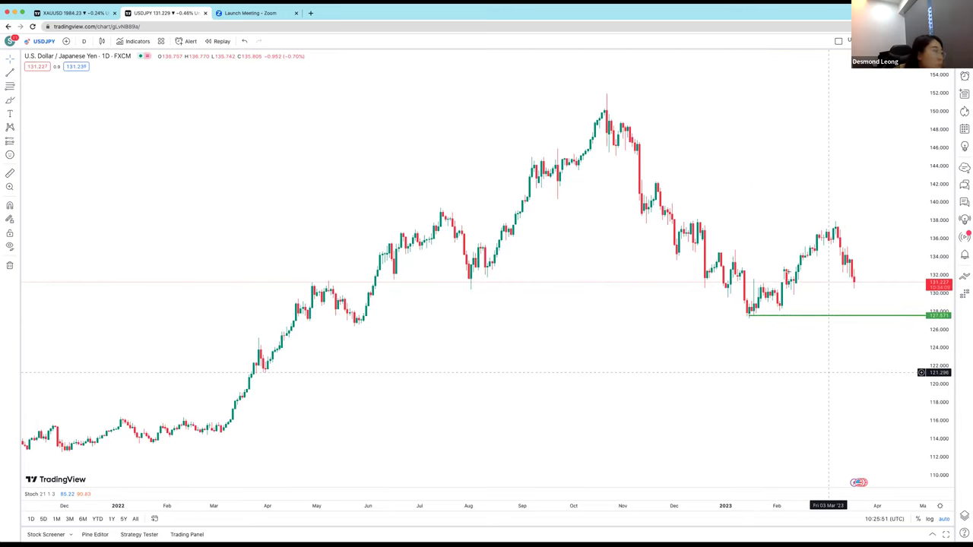
# Brush a loop around the January to March 2023 rise, trace the swings from October 2022 into a projected decline, and undo the strokes.
pyautogui.click(10, 100)
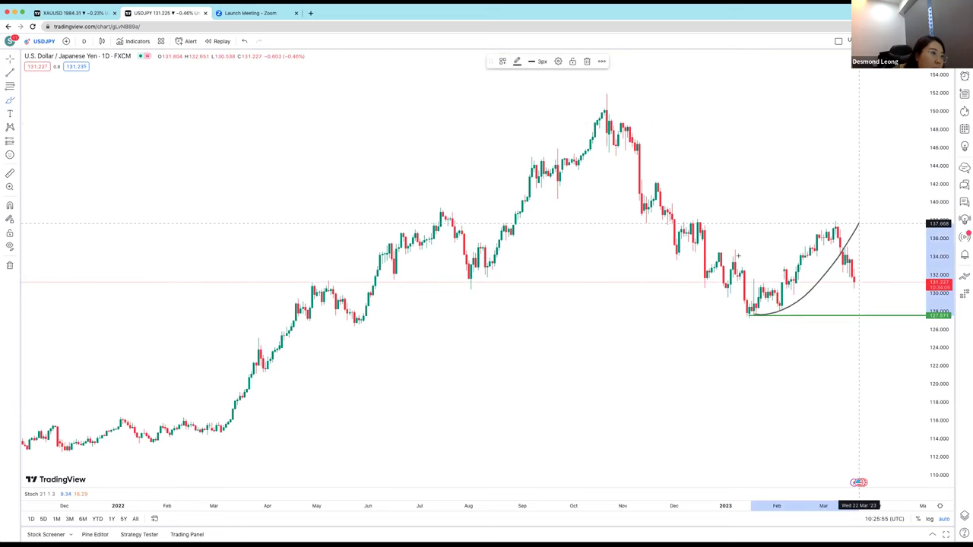
pyautogui.click(857, 224)
pyautogui.click(775, 271)
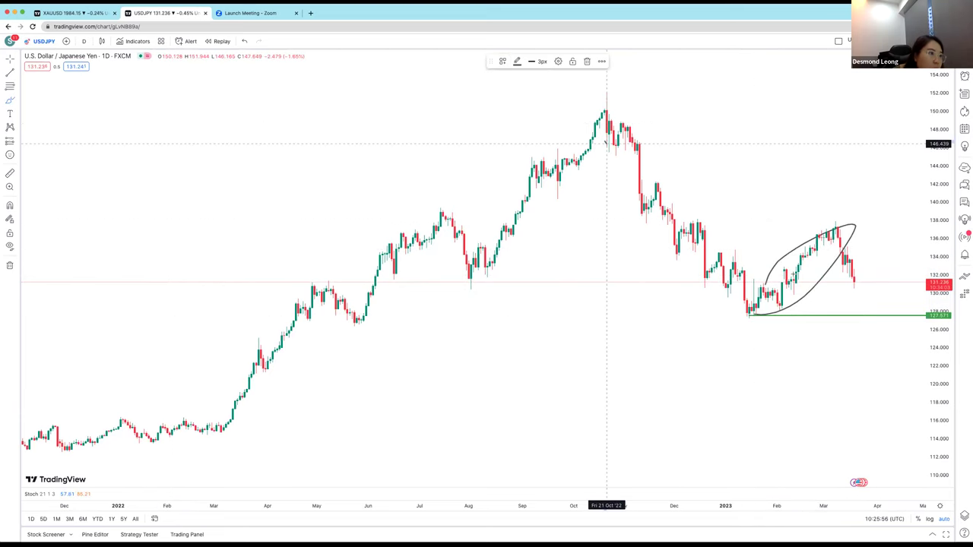
pyautogui.click(608, 141)
pyautogui.moveTo(748, 314); pyautogui.dragTo(826, 238)
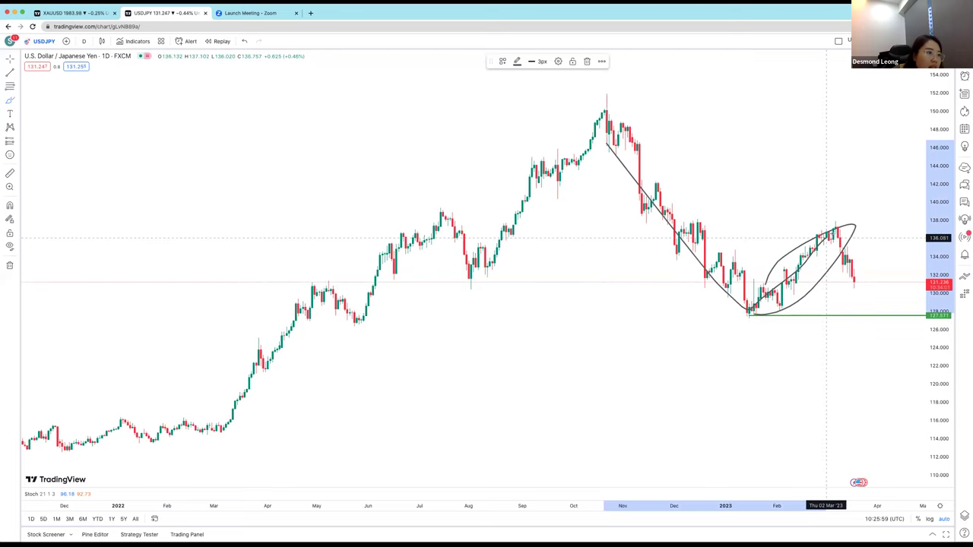
pyautogui.click(835, 230)
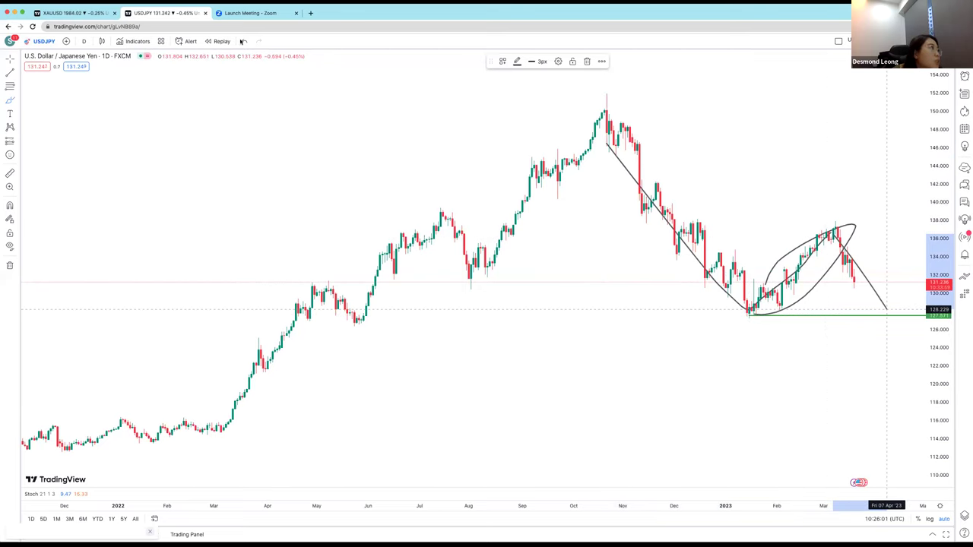
pyautogui.doubleClick(245, 41)
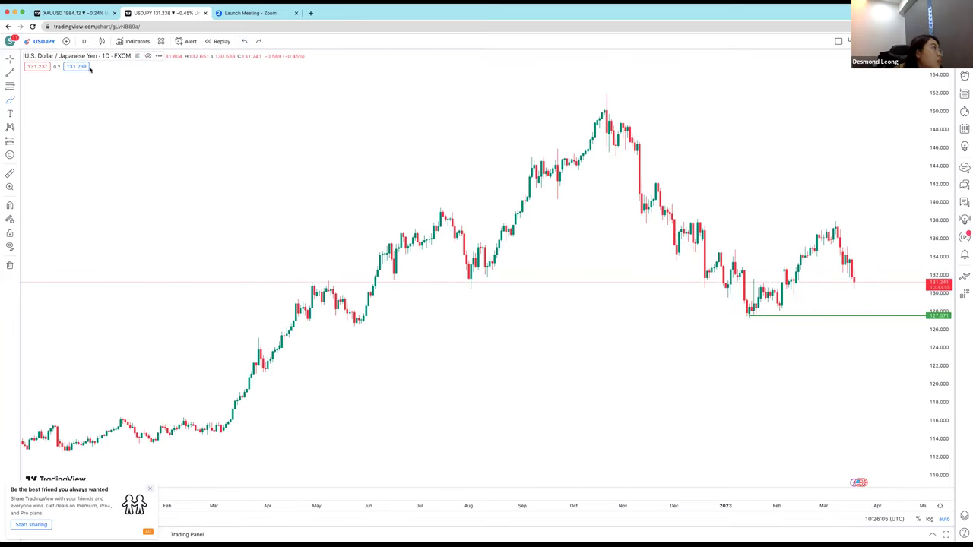
# Switch the USDJPY chart to the 4-hour timeframe and compress its price scale slightly.
pyautogui.click(83, 41)
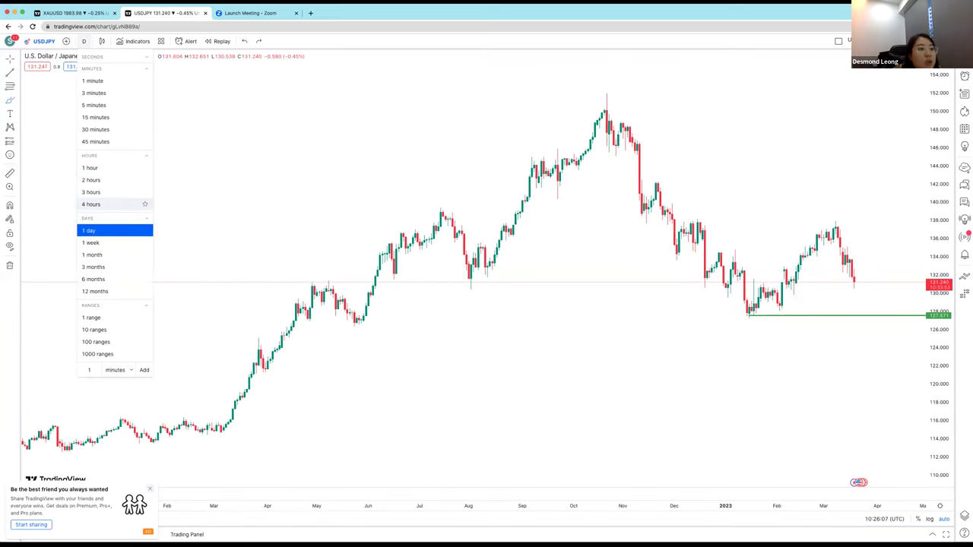
pyautogui.click(91, 204)
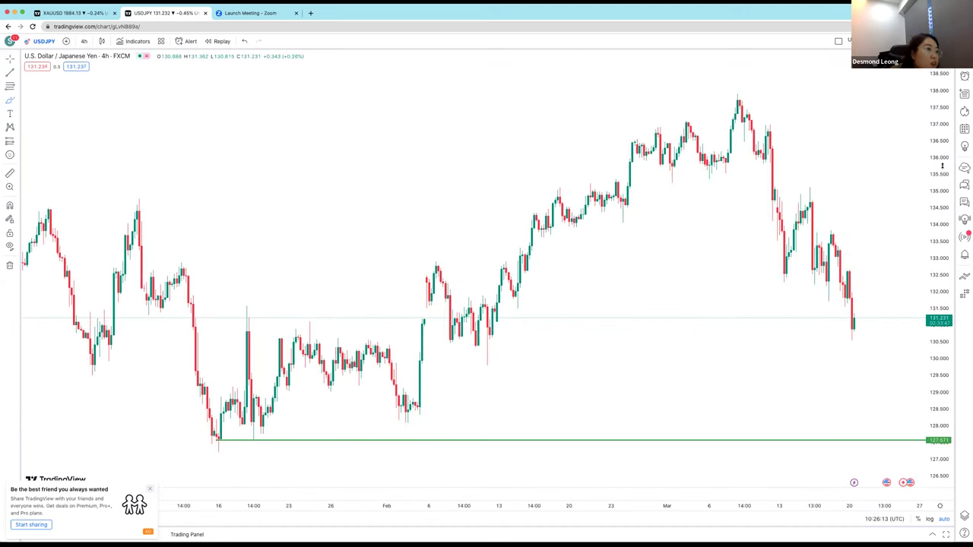
pyautogui.moveTo(942, 216); pyautogui.dragTo(942, 265)
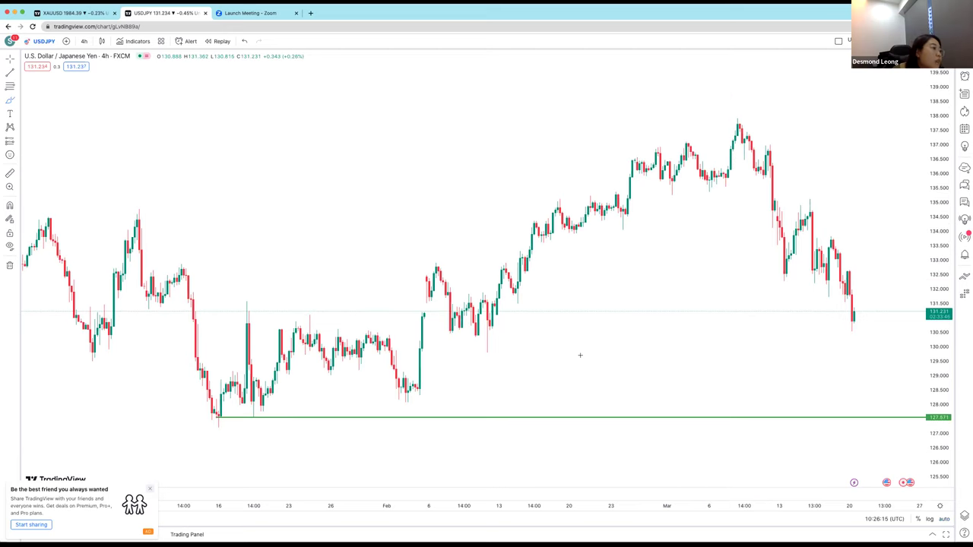
pyautogui.click(17, 72)
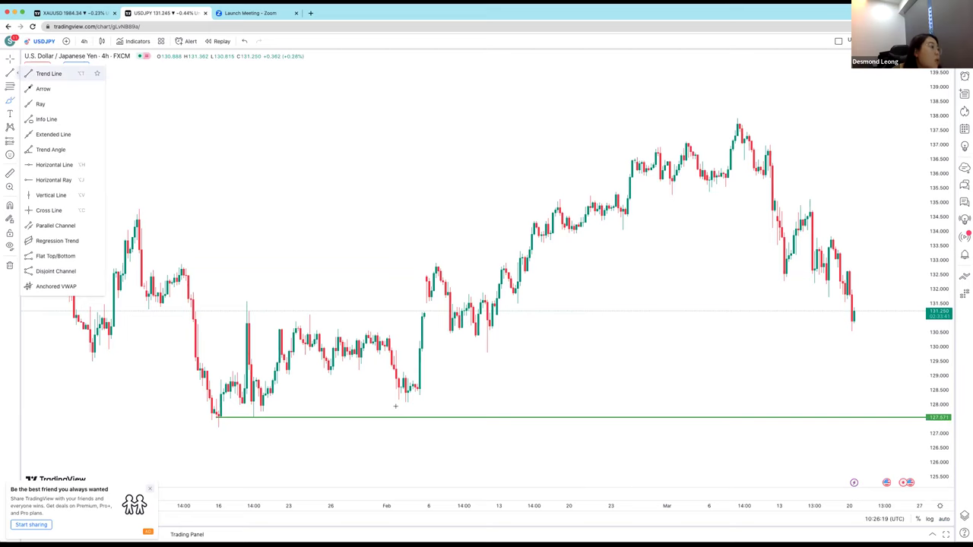
pyautogui.click(49, 74)
pyautogui.click(405, 403)
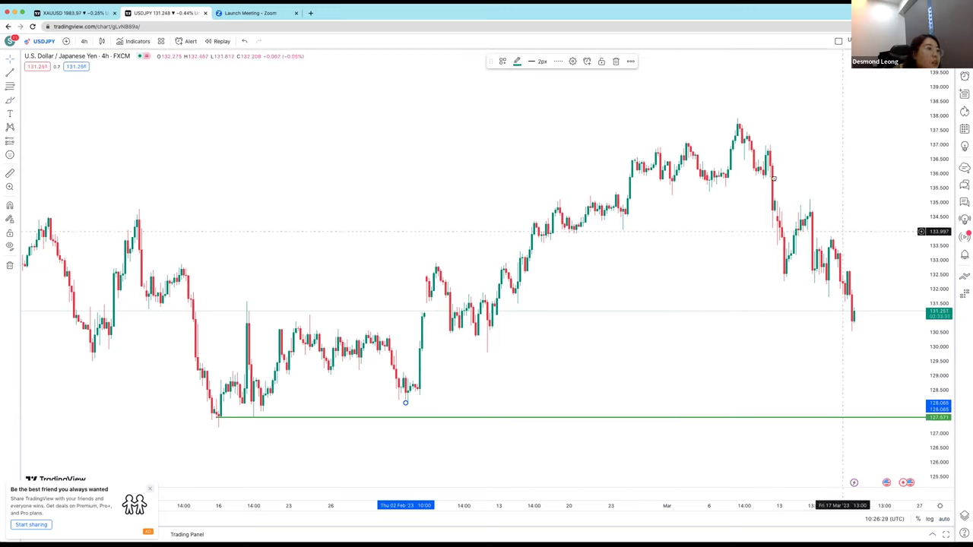
pyautogui.moveTo(823, 171); pyautogui.dragTo(764, 179)
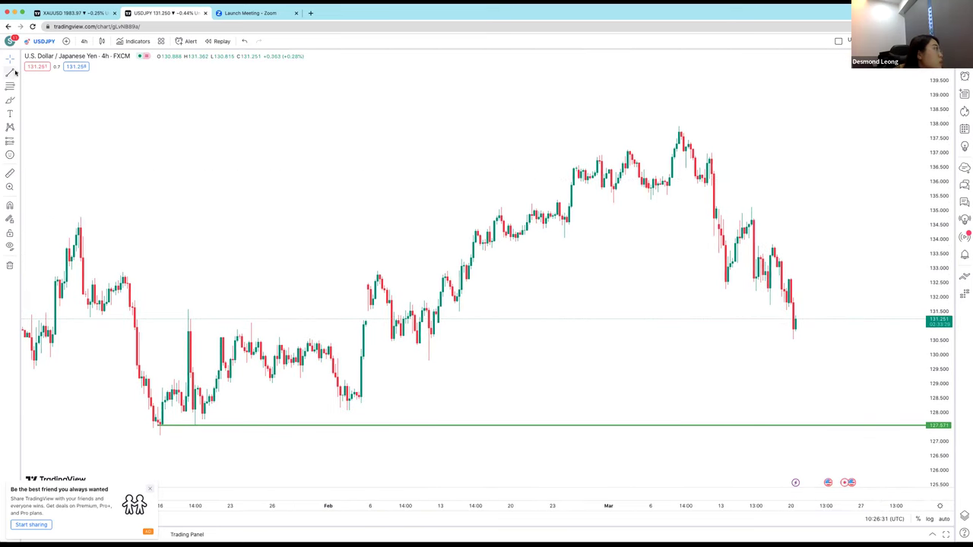
# Draw a falling trend line from the March 2023 high to 23 March at about 130.6, moving its start to 9 March at about 137.14.
pyautogui.click(16, 72)
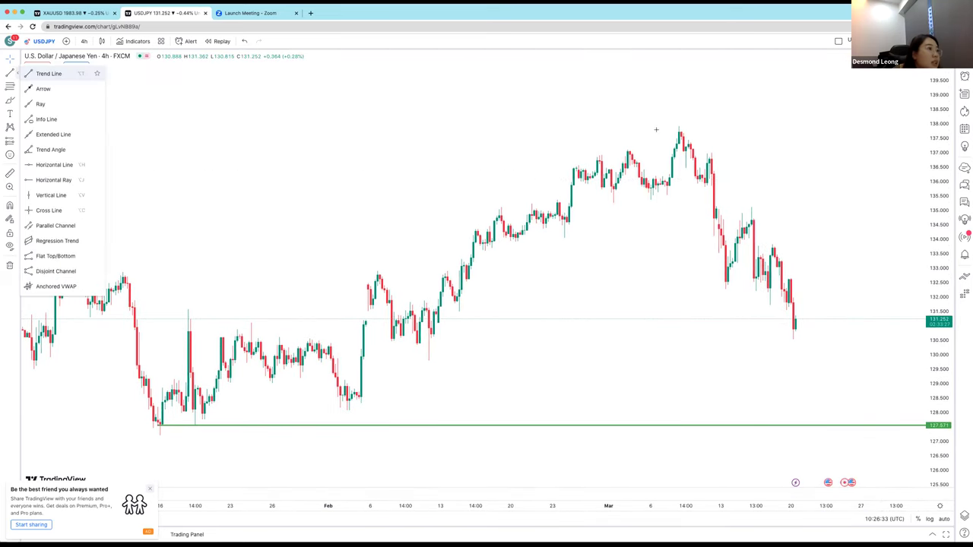
pyautogui.click(46, 73)
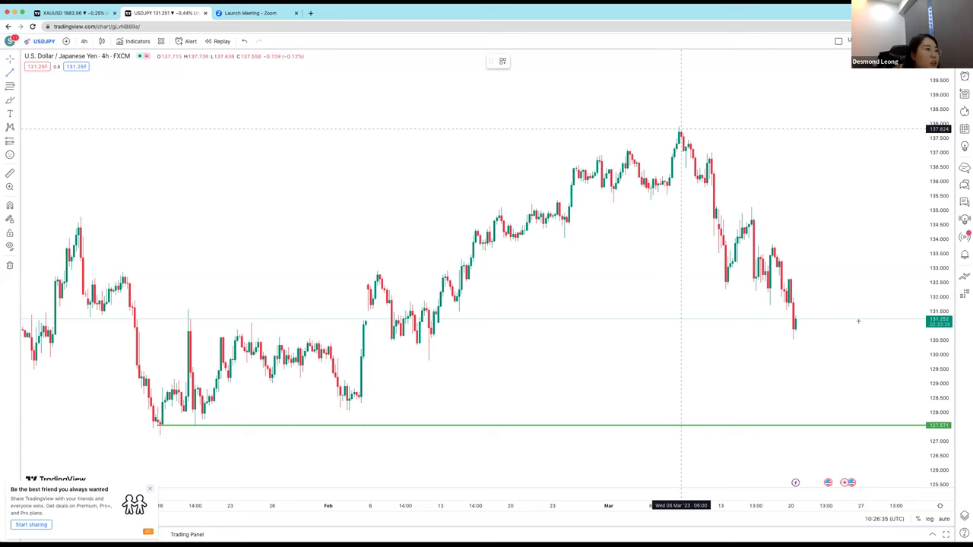
pyautogui.click(681, 129)
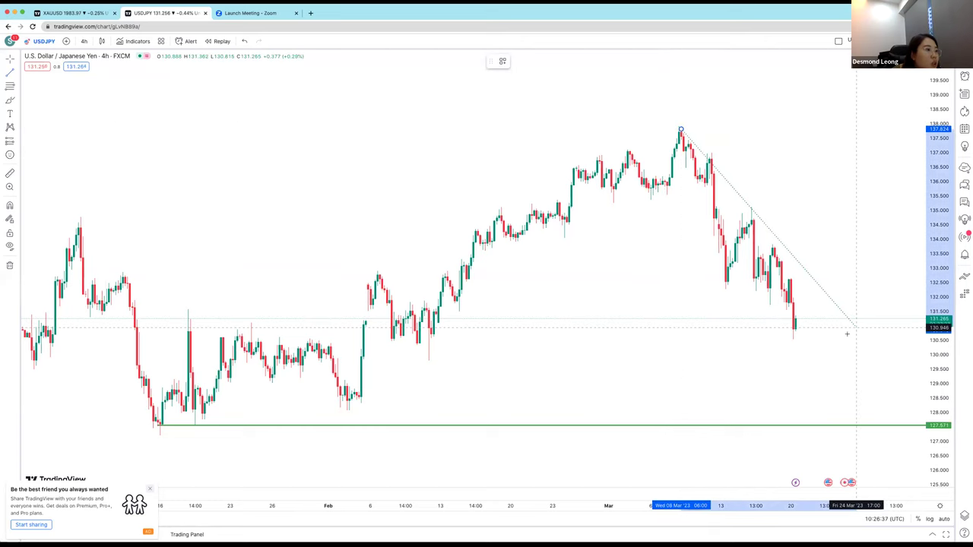
pyautogui.click(841, 336)
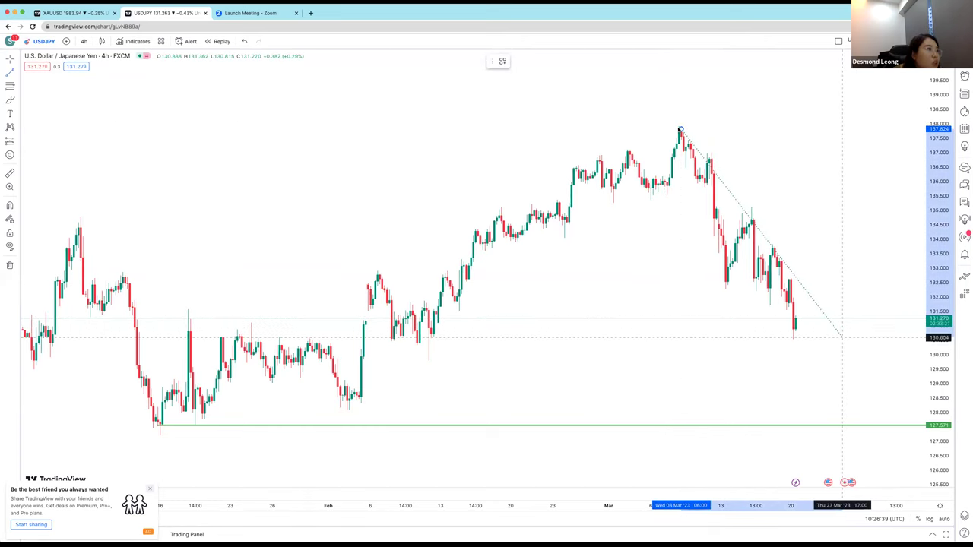
pyautogui.moveTo(688, 133); pyautogui.dragTo(708, 155)
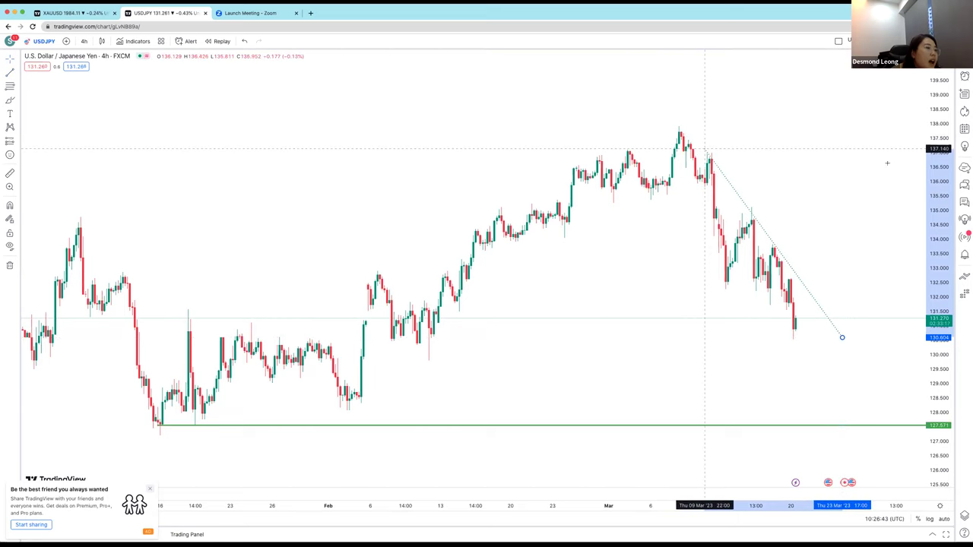
pyautogui.moveTo(818, 172); pyautogui.dragTo(812, 174)
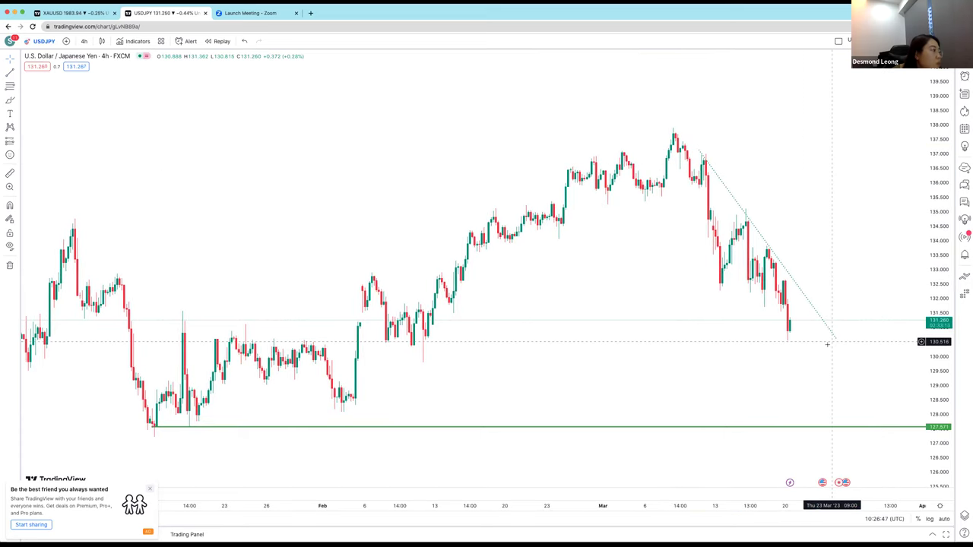
# Place a horizontal ray from late January 2023 at about 130.4.
pyautogui.click(19, 77)
pyautogui.click(38, 85)
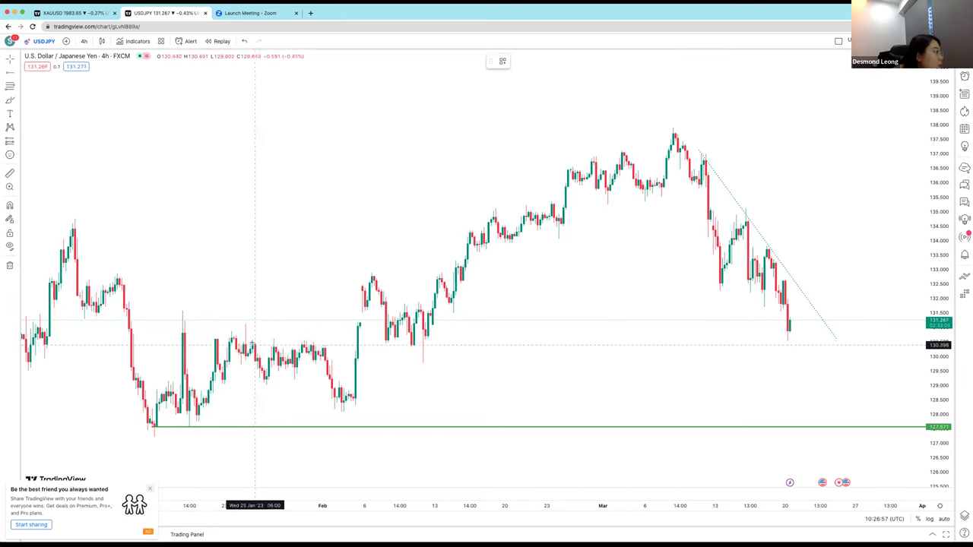
pyautogui.click(650, 346)
pyautogui.hscroll(2, 800, 317)
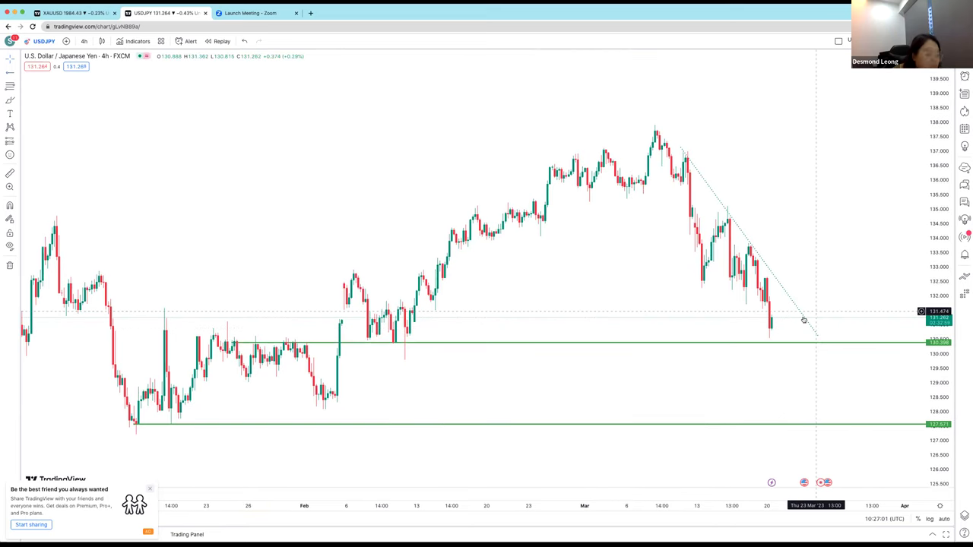
# Delete the dotted falling trend line over the March 2023 decline.
pyautogui.click(803, 320)
pyautogui.press('Delete')
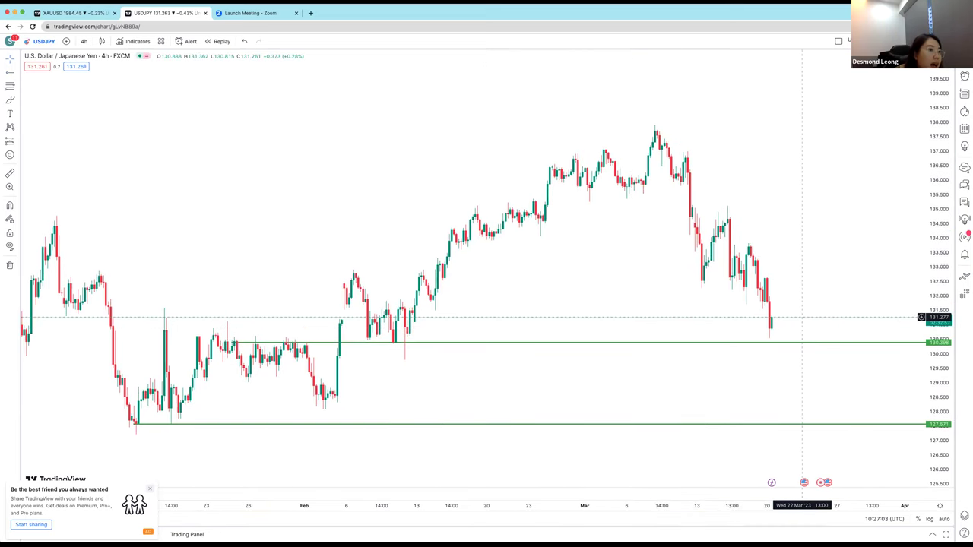
# Place a horizontal ray from 8 February 2023 at about 131.79 and move its start to 13 March at about 132.17.
pyautogui.moveTo(945, 148); pyautogui.dragTo(945, 177)
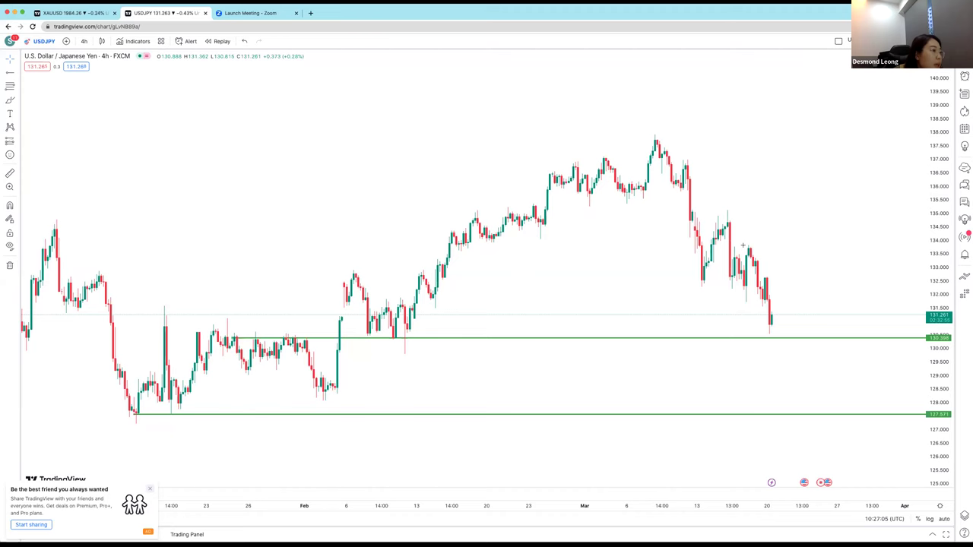
pyautogui.moveTo(809, 291); pyautogui.dragTo(822, 215)
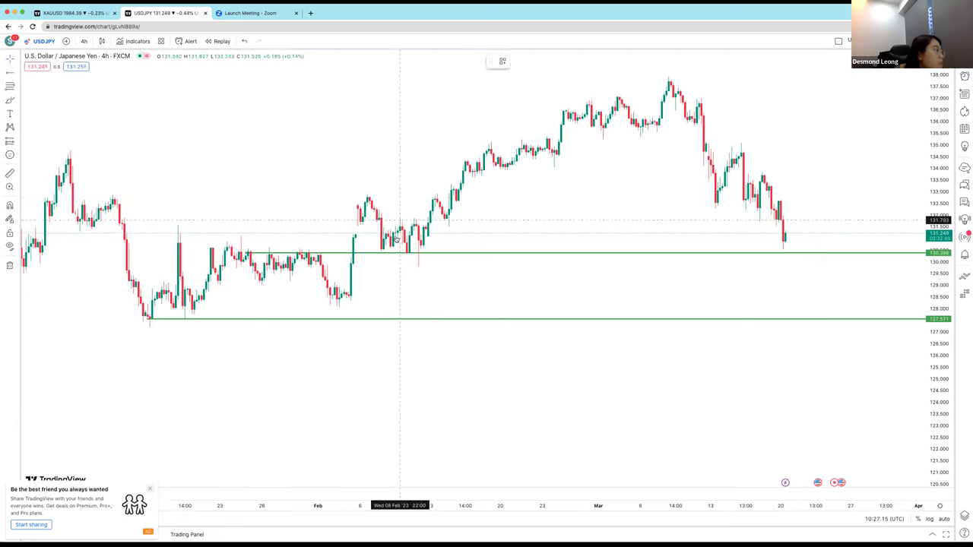
pyautogui.click(400, 220)
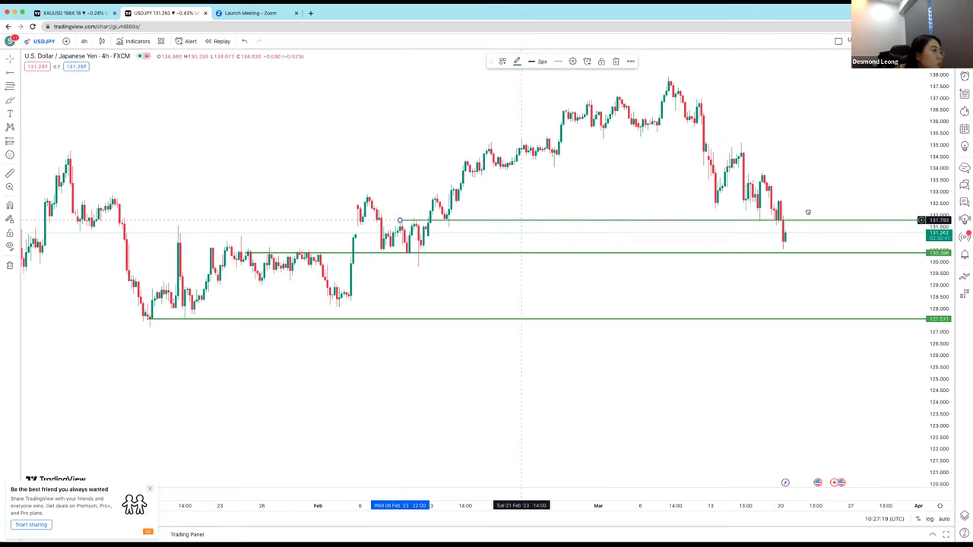
pyautogui.moveTo(819, 212)
pyautogui.mouseDown()
pyautogui.moveTo(832, 206)
pyautogui.moveTo(836, 215)
pyautogui.mouseUp()
pyautogui.doubleClick(836, 213)
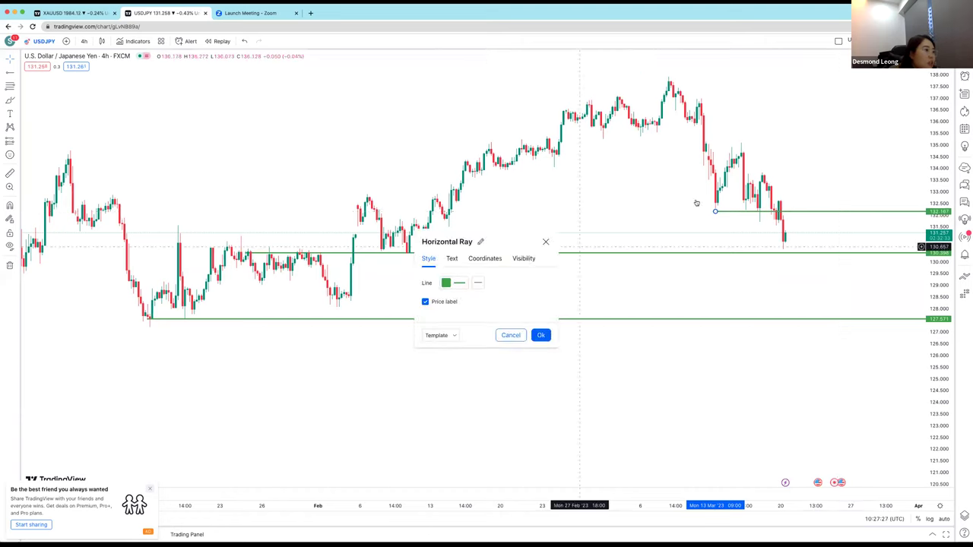
pyautogui.click(545, 241)
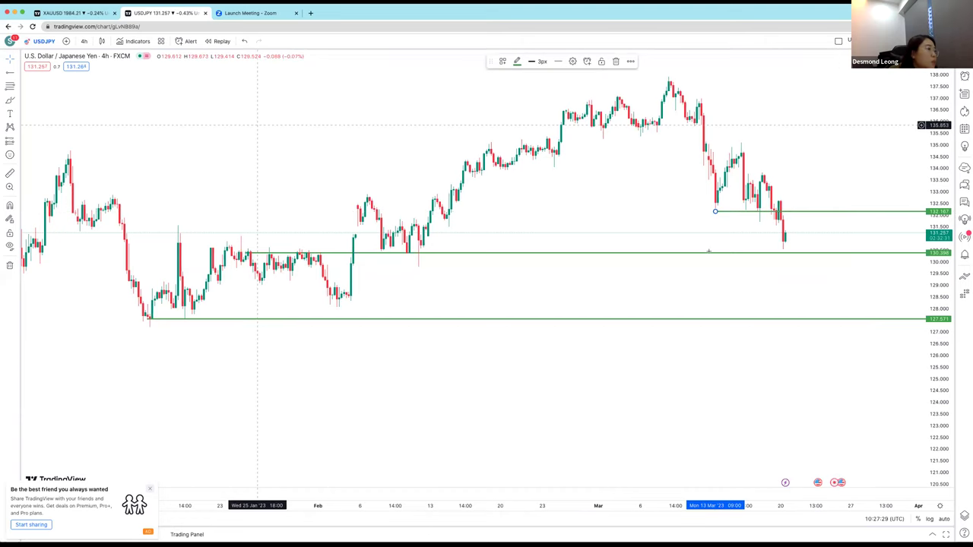
# Brush a small loop around the 8 March 2023 price peak.
pyautogui.click(10, 86)
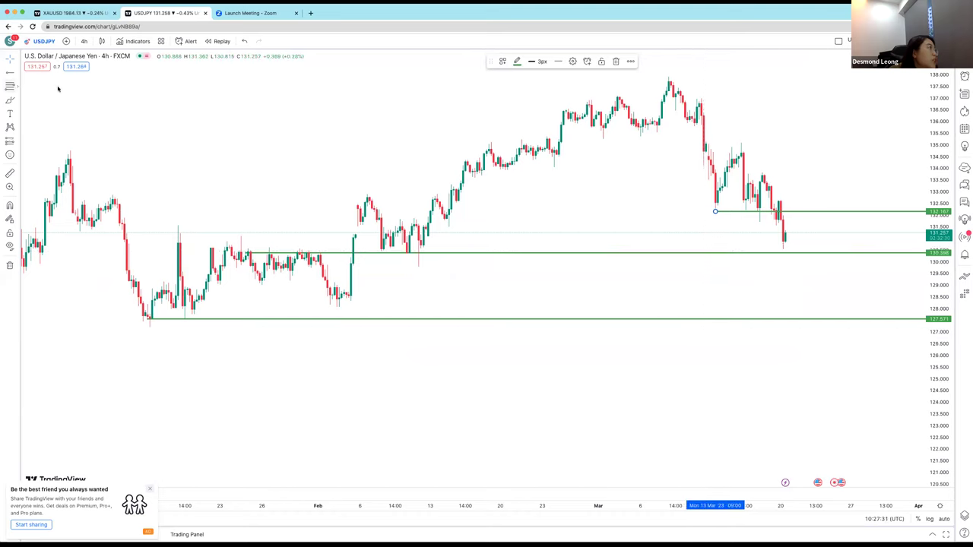
pyautogui.click(55, 86)
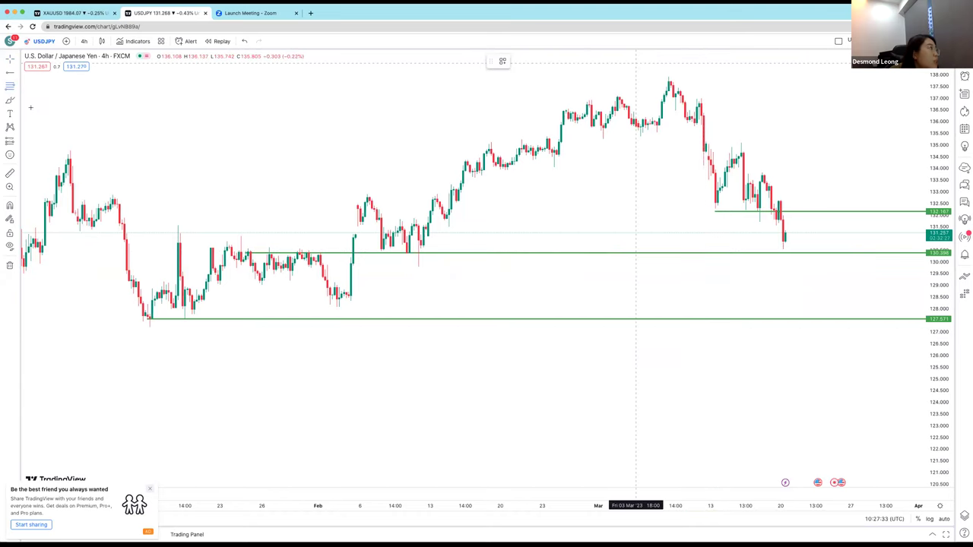
pyautogui.moveTo(644, 81); pyautogui.dragTo(677, 79)
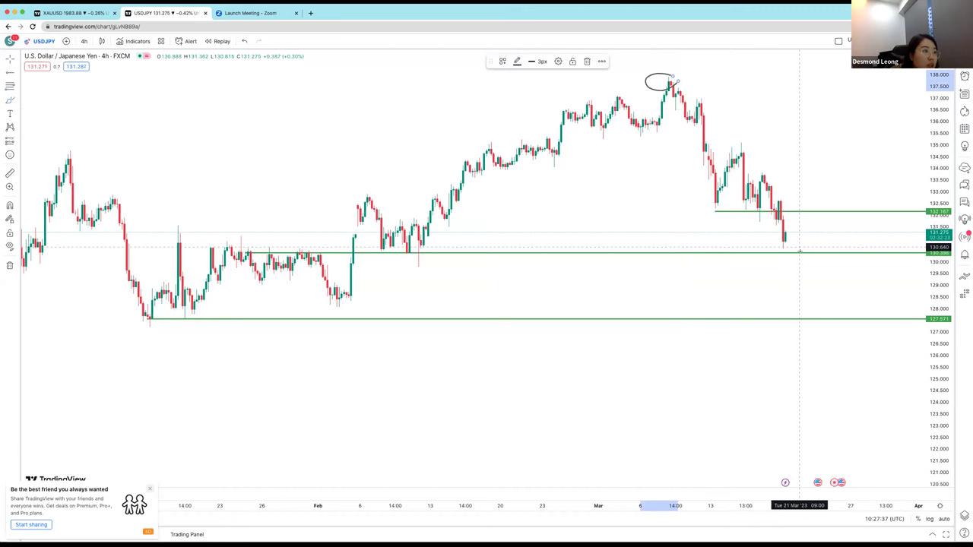
# Brush short strokes around the support line beneath the latest low of 20 March 2023, and undo them.
pyautogui.moveTo(797, 245); pyautogui.dragTo(769, 251)
pyautogui.moveTo(760, 259); pyautogui.dragTo(795, 264)
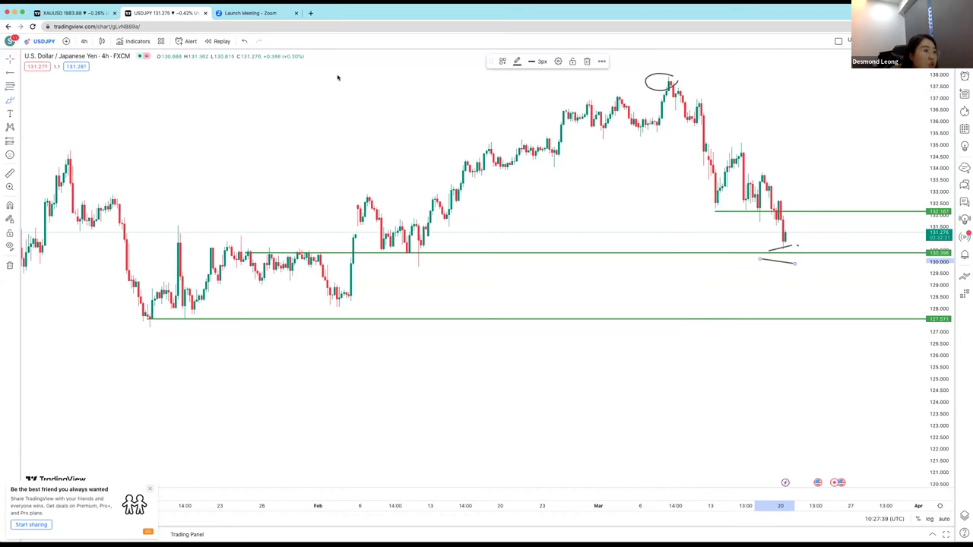
pyautogui.click(244, 41)
pyautogui.click(245, 41)
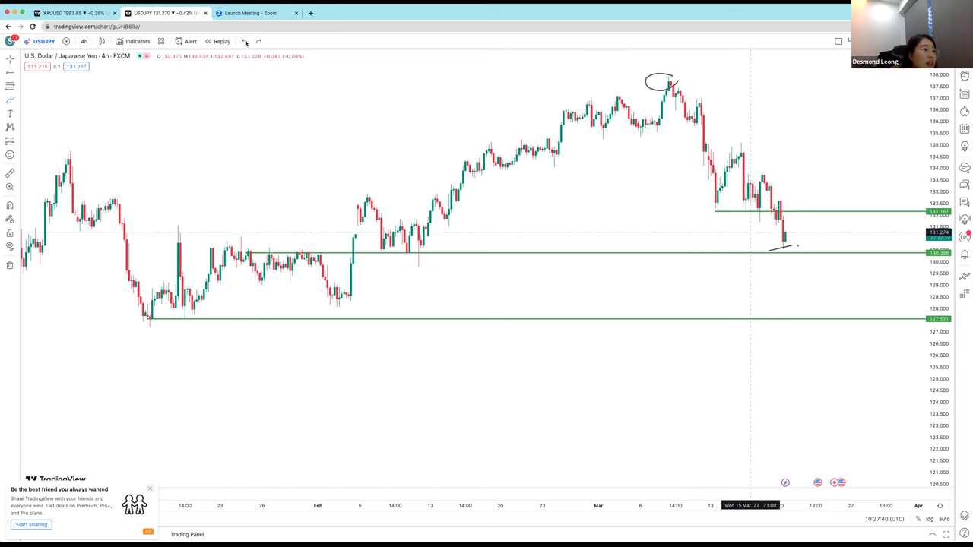
pyautogui.hotkey('ctrl', 'z')
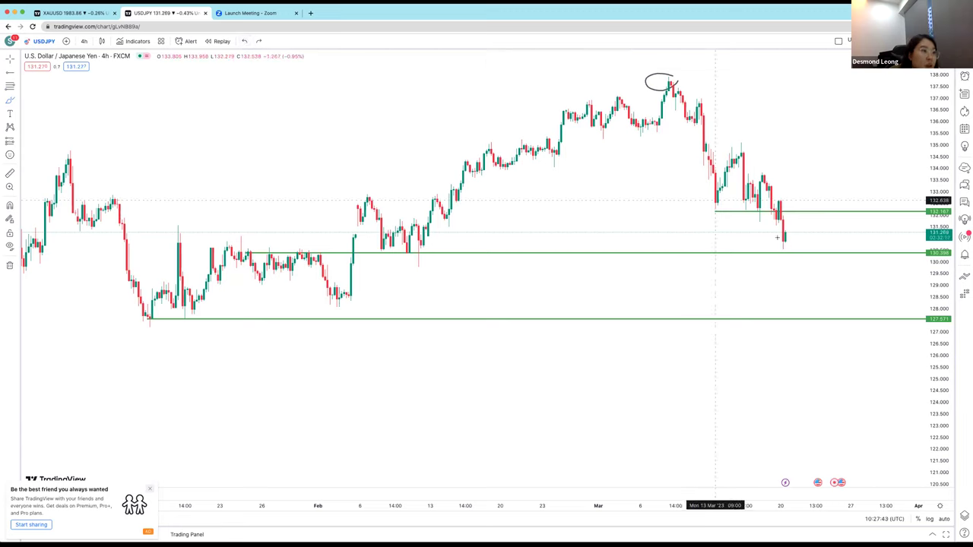
# Brush a wavy price path from 13 March down to about 128.8 on 23 March, add a stroke at the latest candle, and undo both.
pyautogui.moveTo(714, 200)
pyautogui.mouseDown()
pyautogui.moveTo(785, 242)
pyautogui.moveTo(813, 204)
pyautogui.moveTo(832, 290)
pyautogui.mouseUp()
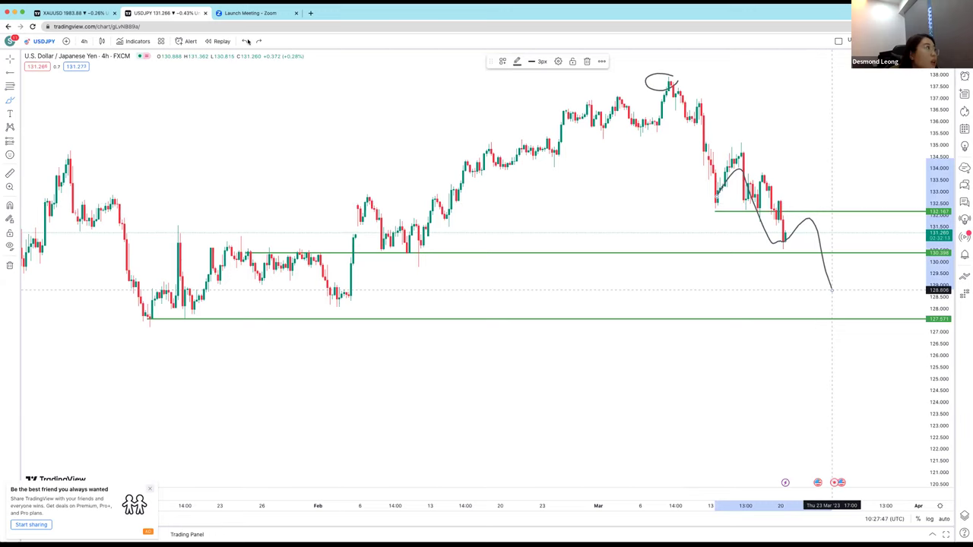
pyautogui.press('super+z')
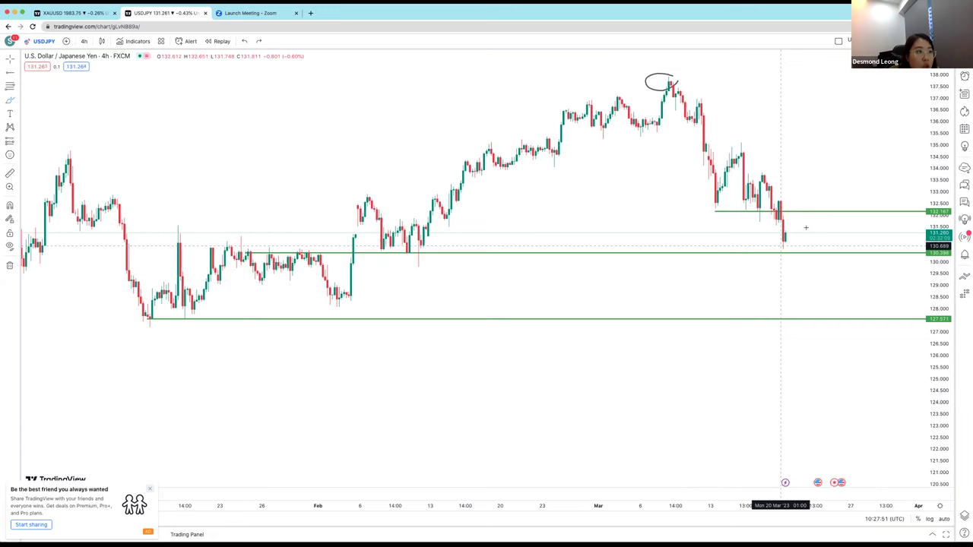
pyautogui.moveTo(782, 241); pyautogui.dragTo(801, 236)
pyautogui.click(244, 41)
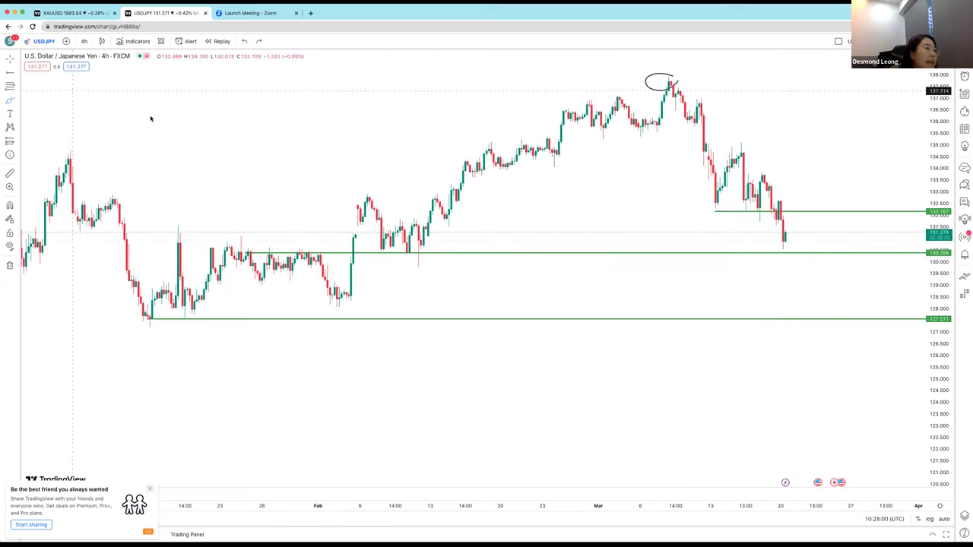
# Delete the horizontal ray that starts at the 13 March 2023 low.
pyautogui.click(812, 214)
pyautogui.press('Delete')
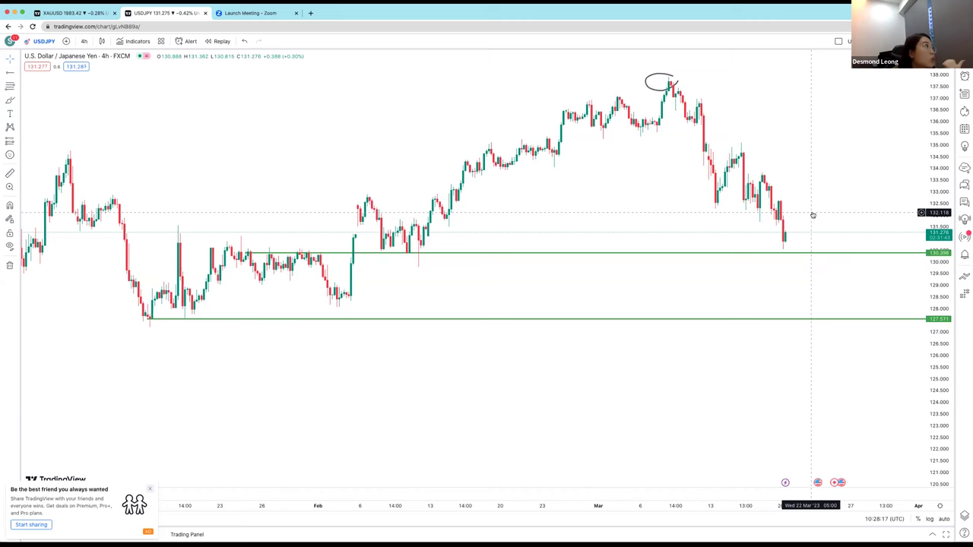
# Brush a rebound arrow from the Take Profit line up to the Sell Entry line on the XAUUSD chart, and return to the USDJPY chart.
pyautogui.hotkey('ctrl', 'shift', 'Tab')
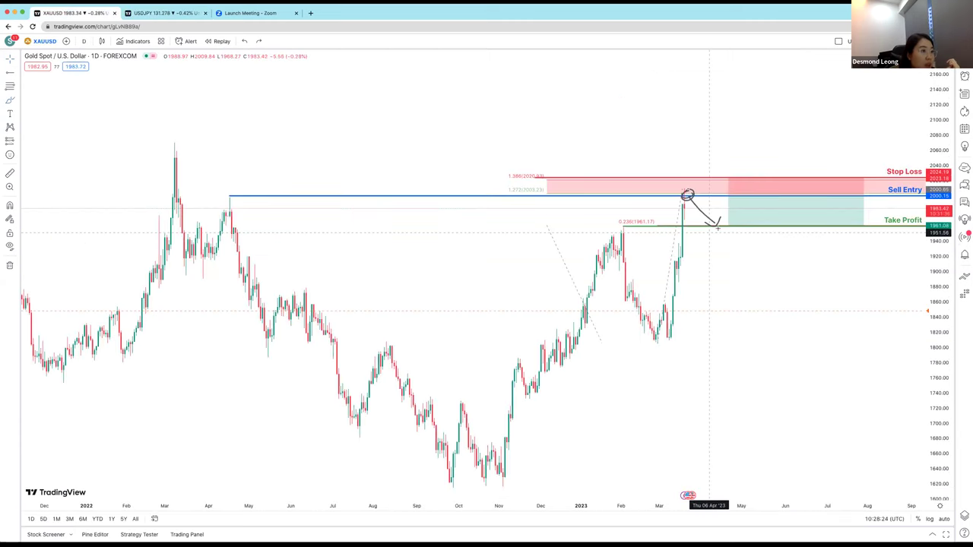
pyautogui.moveTo(717, 222)
pyautogui.mouseDown()
pyautogui.moveTo(740, 199)
pyautogui.moveTo(742, 213)
pyautogui.mouseUp()
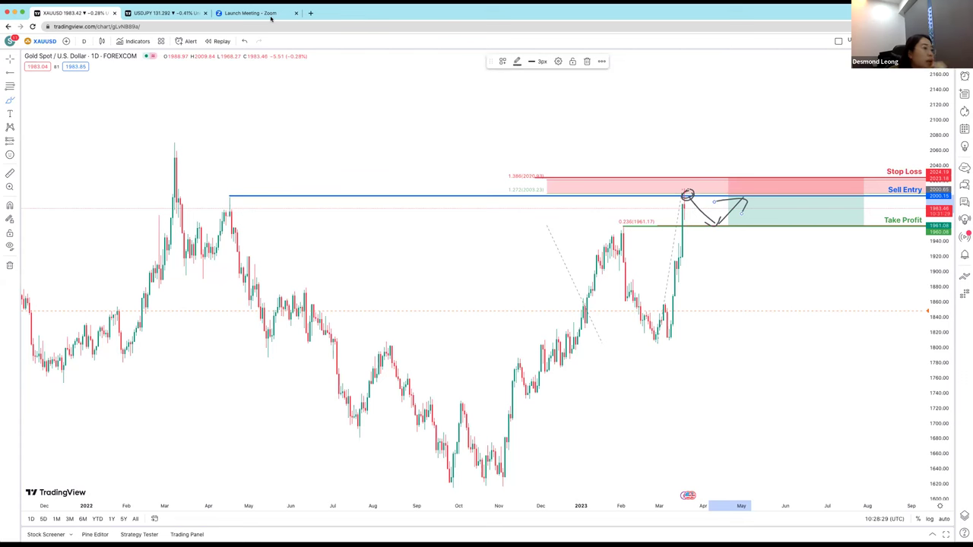
pyautogui.hotkey('ctrl', 'Tab')
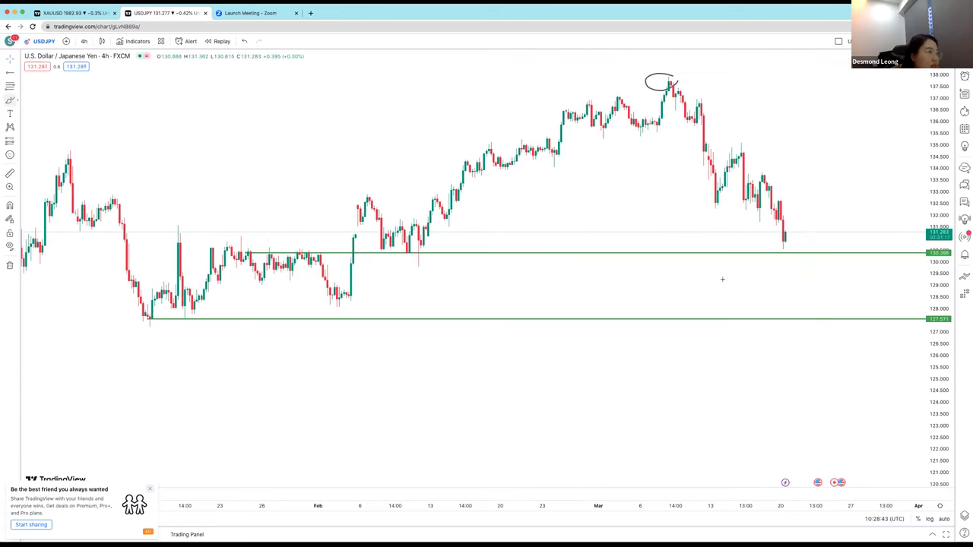
# Apply the Support template to the upper horizontal ray, which starts on 24 January 2023.
pyautogui.click(248, 253)
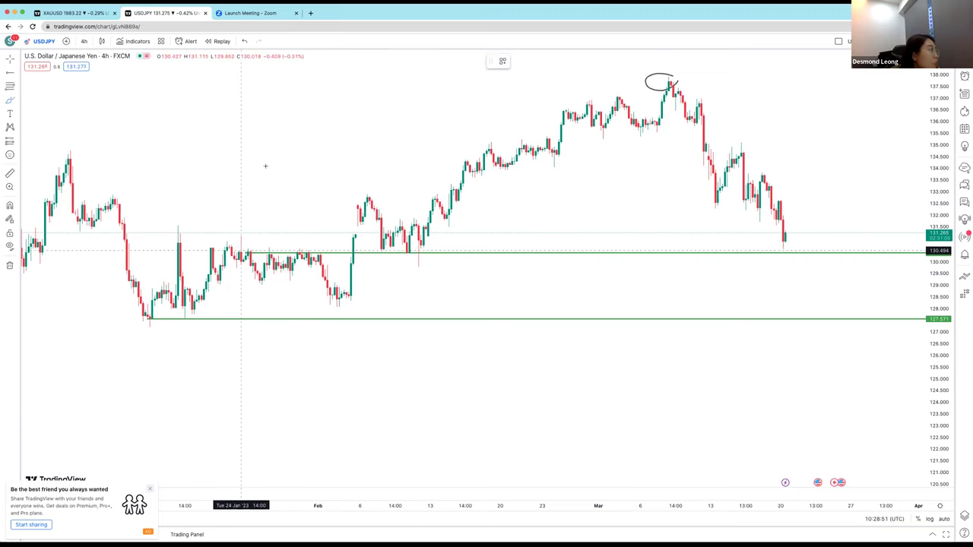
pyautogui.rightClick(875, 256)
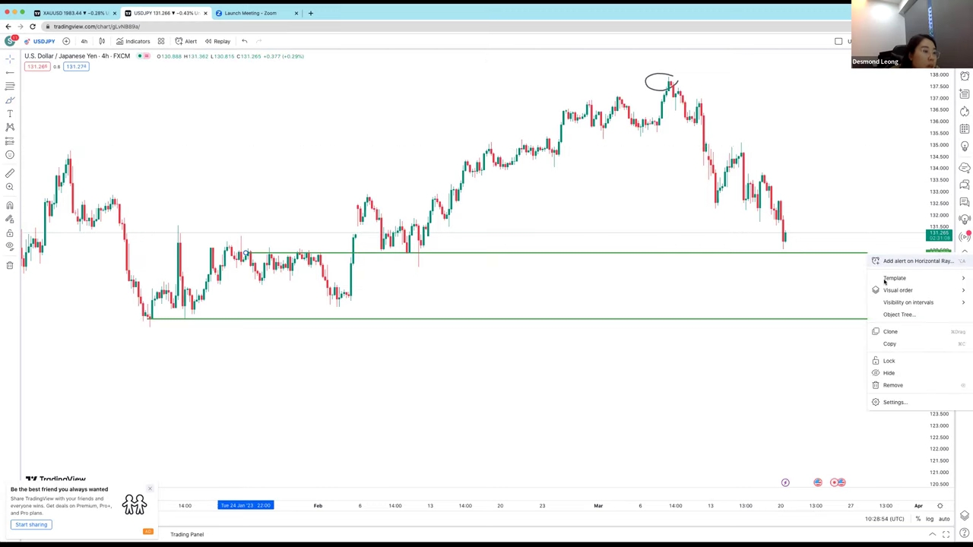
pyautogui.moveTo(894, 278)
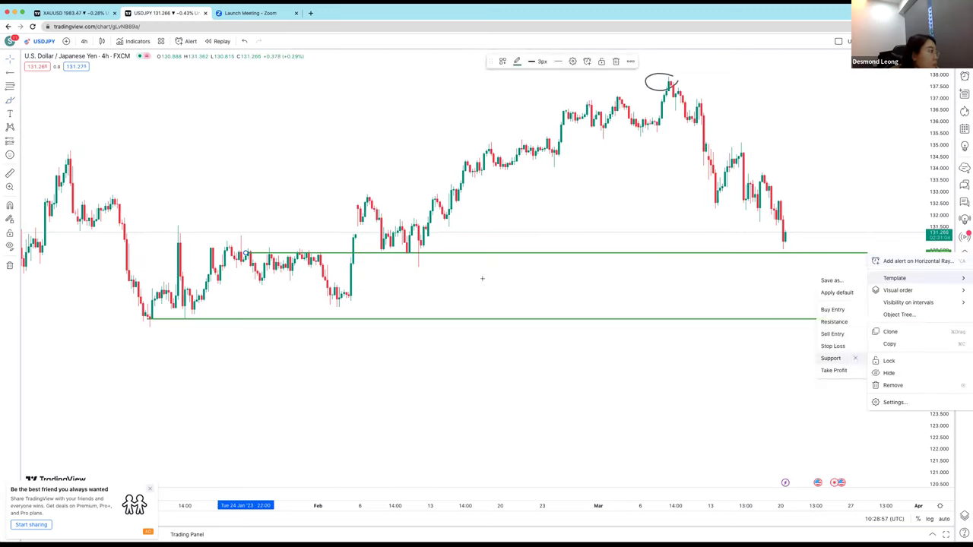
pyautogui.click(830, 358)
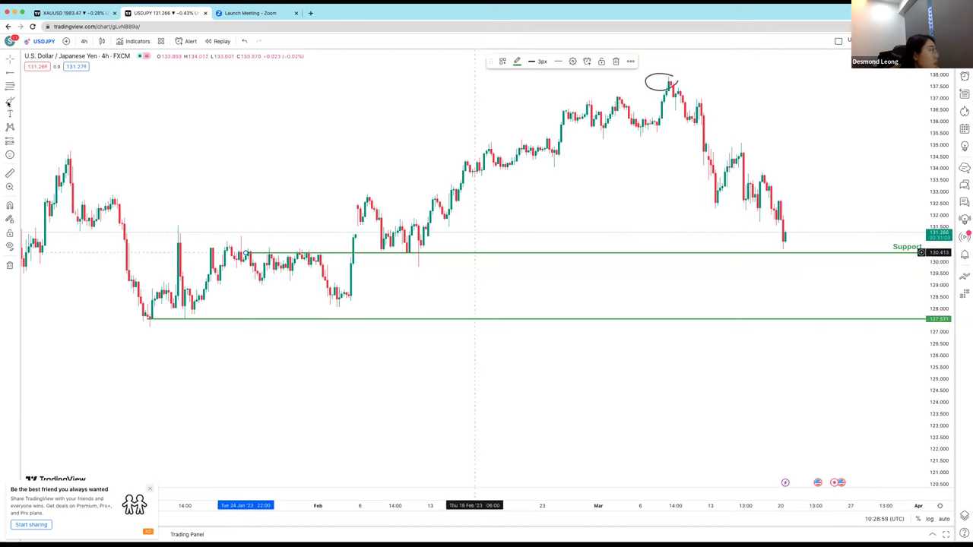
# Brush a wavy path along prices from 24 January to 10 February and a long stroke around the upper ray, and undo back past the template change.
pyautogui.moveTo(244, 251)
pyautogui.mouseDown()
pyautogui.moveTo(236, 252)
pyautogui.moveTo(337, 292)
pyautogui.moveTo(353, 244)
pyautogui.moveTo(380, 236)
pyautogui.moveTo(386, 250)
pyautogui.moveTo(412, 252)
pyautogui.mouseUp()
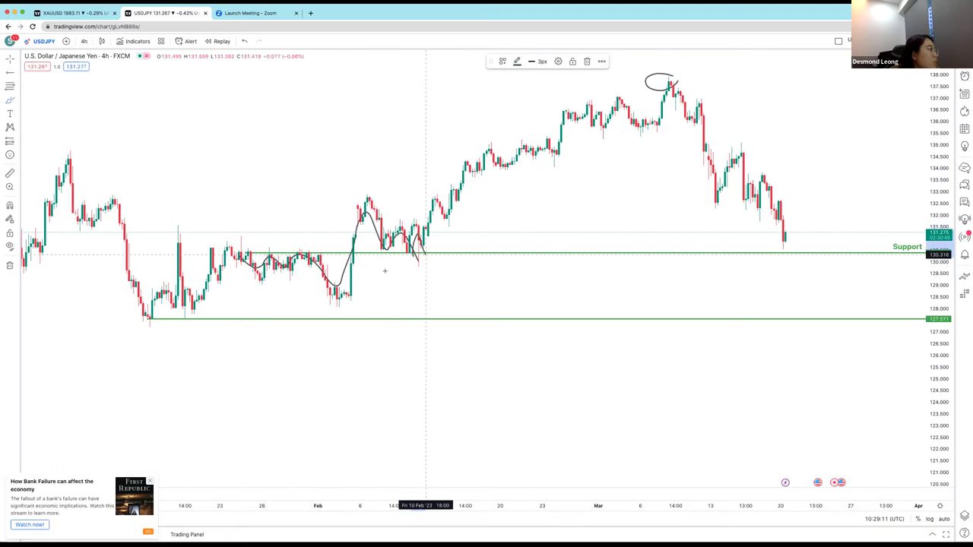
pyautogui.moveTo(499, 246)
pyautogui.mouseDown()
pyautogui.moveTo(419, 244)
pyautogui.moveTo(426, 260)
pyautogui.mouseUp()
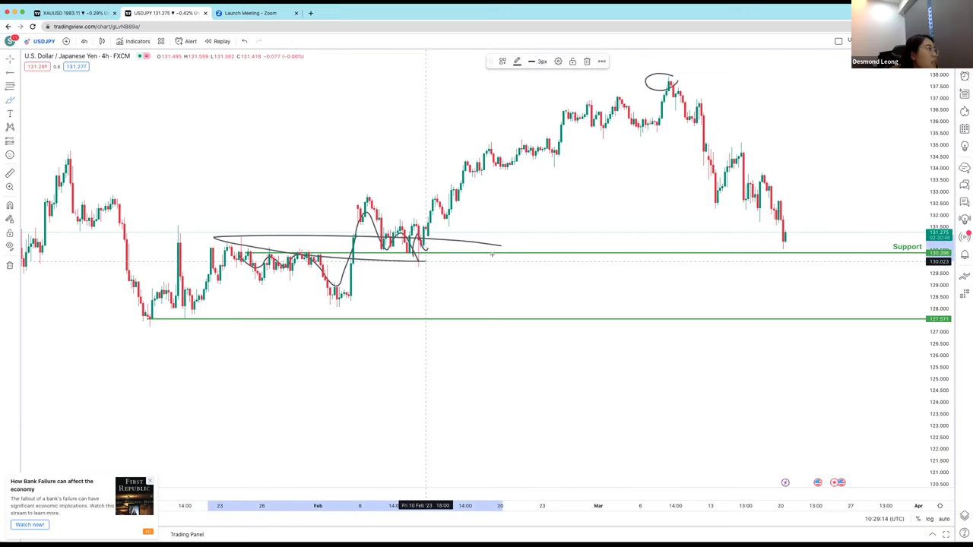
pyautogui.click(245, 43)
pyautogui.click(247, 44)
pyautogui.click(248, 45)
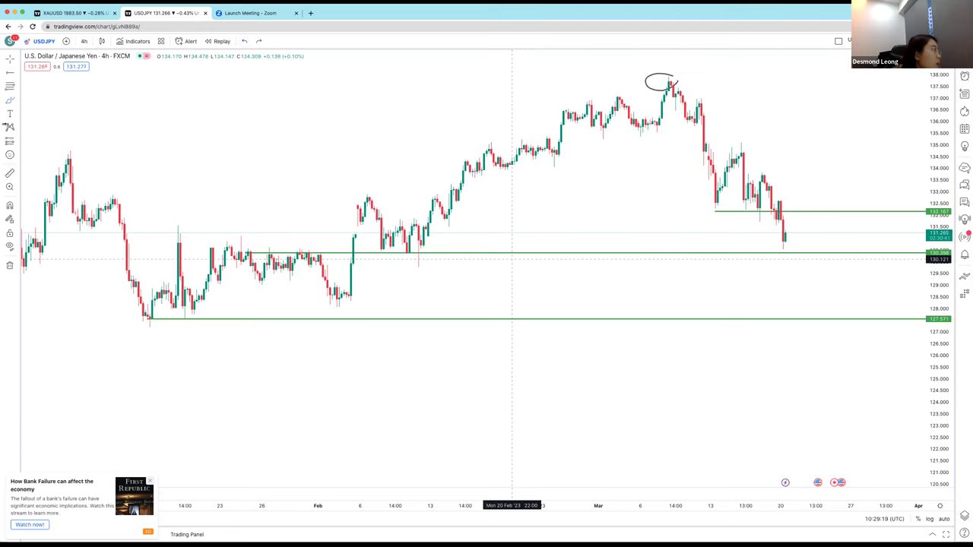
# Draw a Fib retracement from the mid-January 2023 low at 127.198 up to 137.883 on 17 March 2023.
pyautogui.click(9, 102)
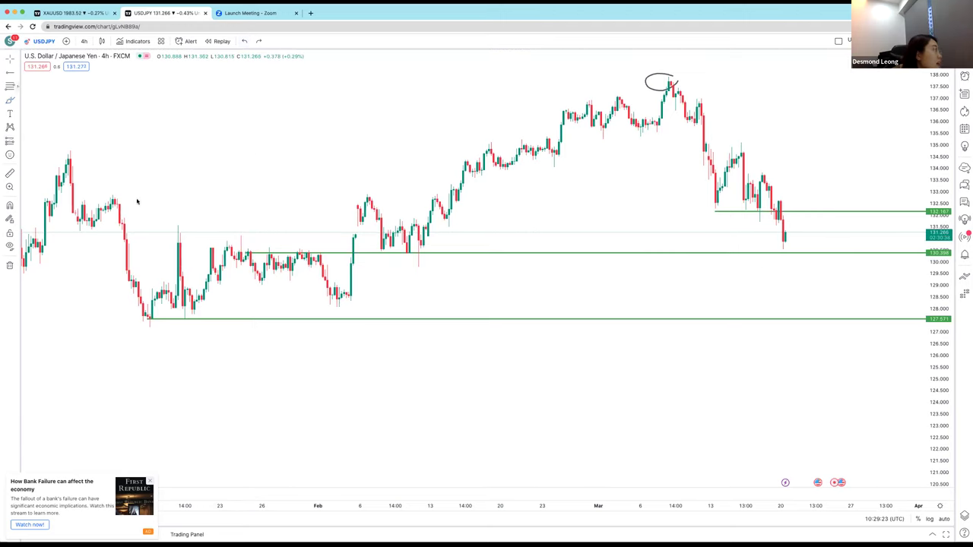
pyautogui.click(147, 326)
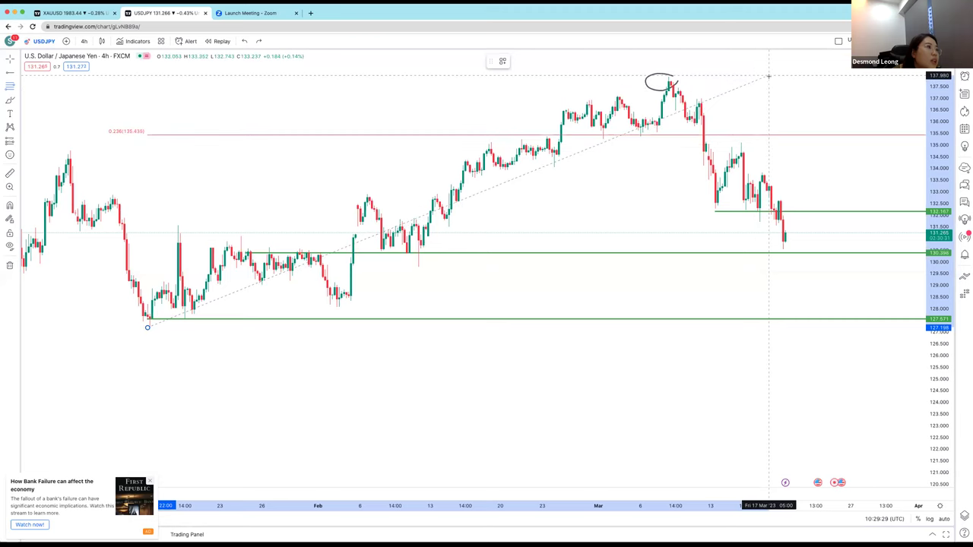
pyautogui.click(768, 76)
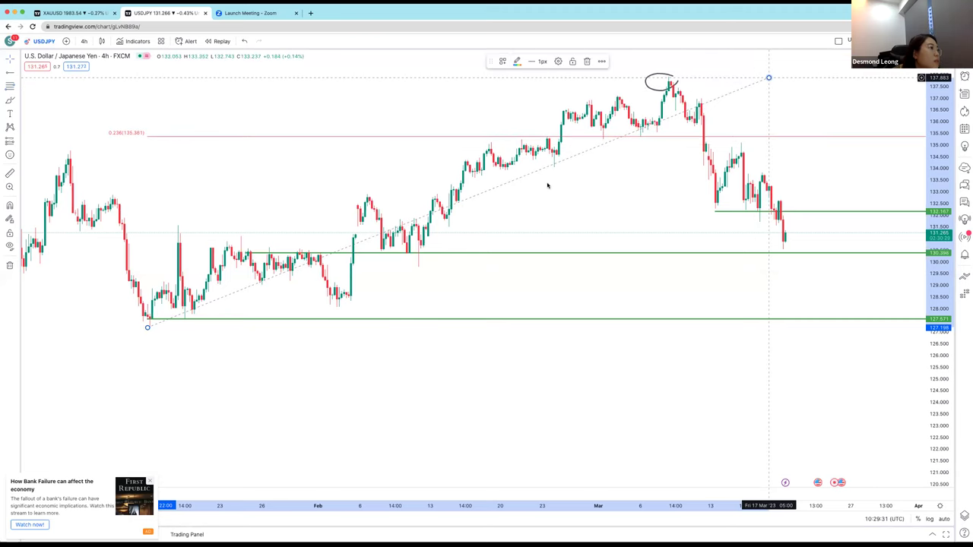
# Replace the Fib retracement's 0.236 level with 0.618, and delete the retracement.
pyautogui.doubleClick(490, 235)
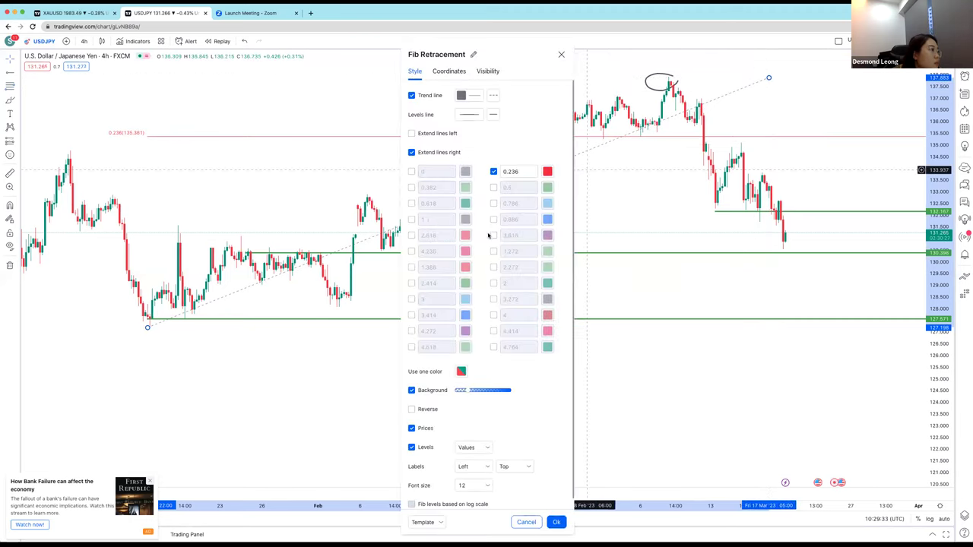
pyautogui.click(493, 172)
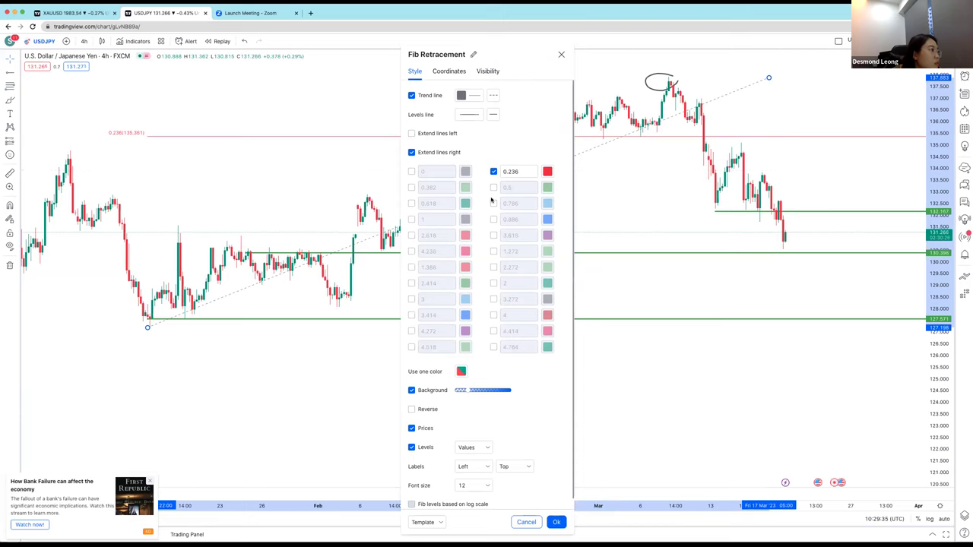
pyautogui.click(411, 203)
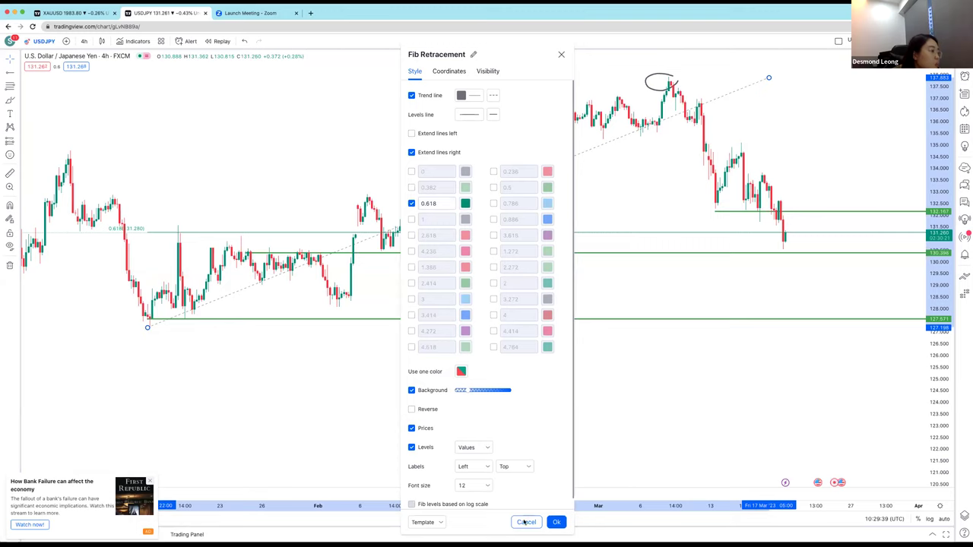
pyautogui.click(554, 522)
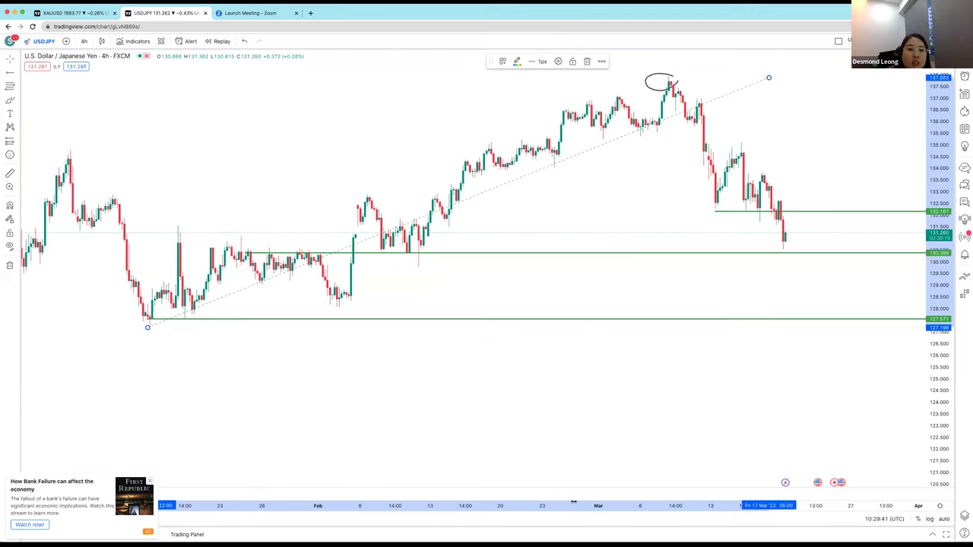
pyautogui.press('Delete')
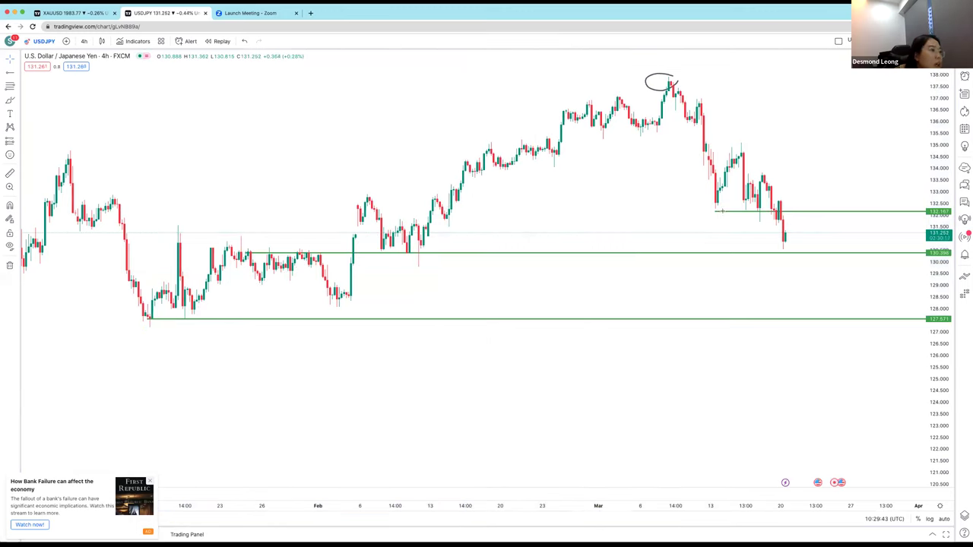
# Delete the restored horizontal ray that starts at the 13 March 2023 low.
pyautogui.click(721, 213)
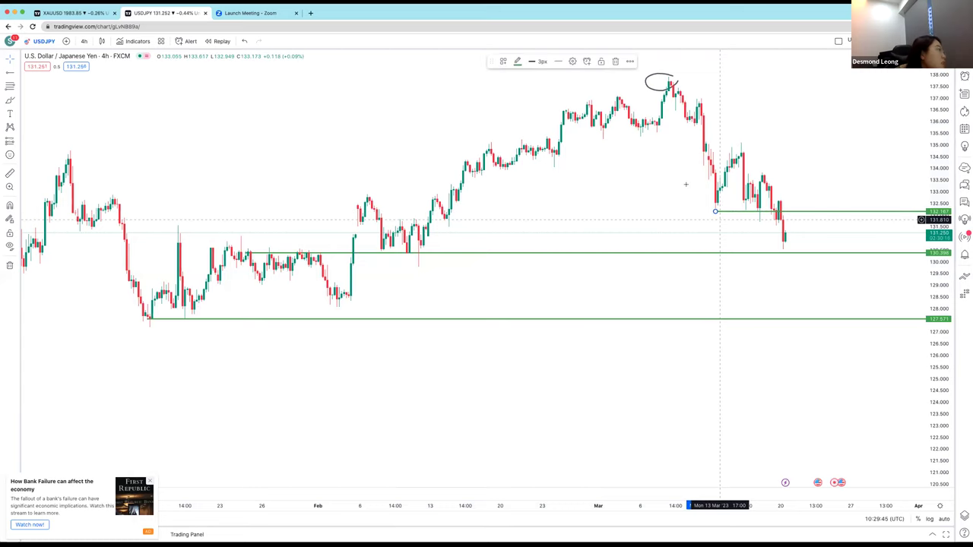
pyautogui.press('Delete')
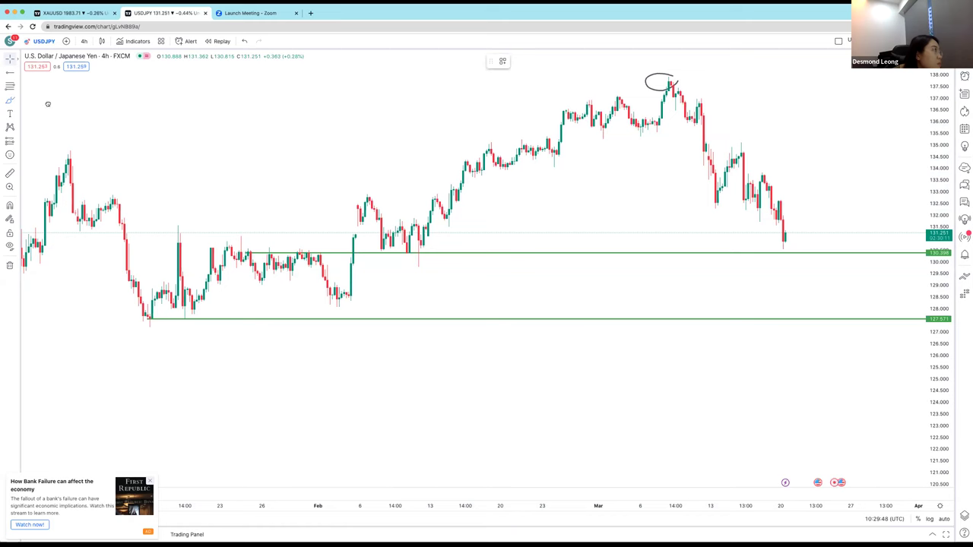
# Brush a projected path from the latest low to about 129.6, back up to the upper ray, and down to about 128.4 with an arrowhead.
pyautogui.moveTo(56, 102); pyautogui.dragTo(47, 103)
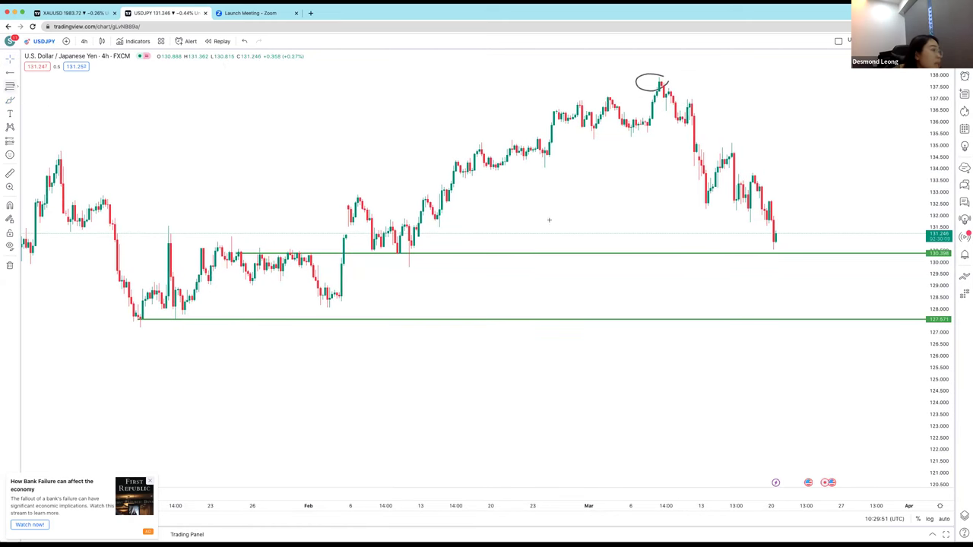
pyautogui.moveTo(781, 267); pyautogui.dragTo(804, 254)
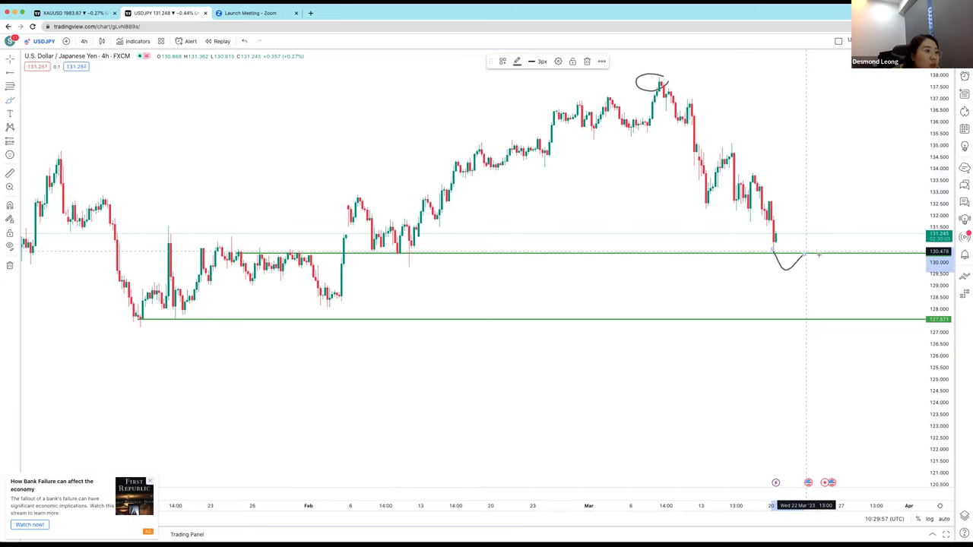
pyautogui.moveTo(802, 254)
pyautogui.mouseDown()
pyautogui.moveTo(826, 298)
pyautogui.moveTo(833, 289)
pyautogui.mouseUp()
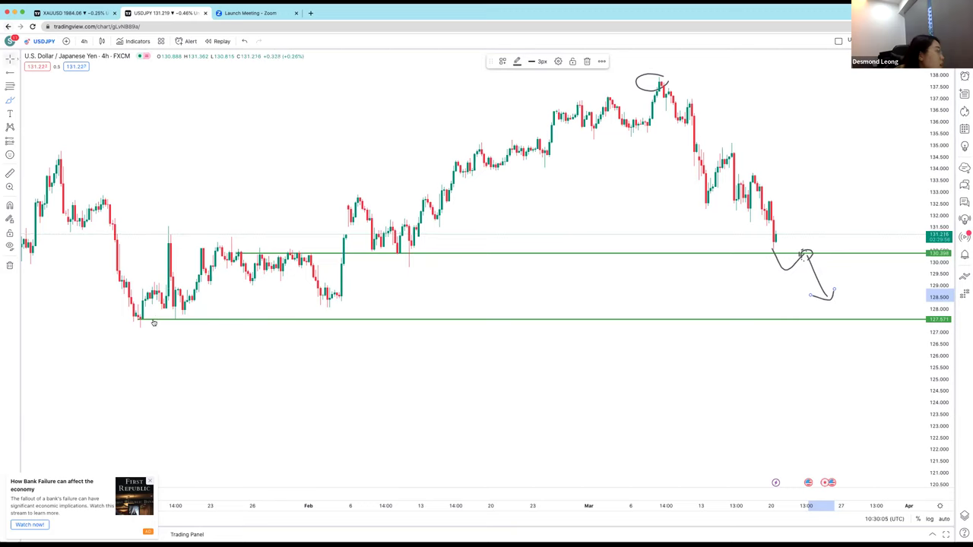
# Move the lower horizontal ray up to 129.212, starting it at the 25 January 2023 low.
pyautogui.moveTo(153, 319)
pyautogui.mouseDown()
pyautogui.moveTo(358, 300)
pyautogui.moveTo(247, 283)
pyautogui.mouseUp()
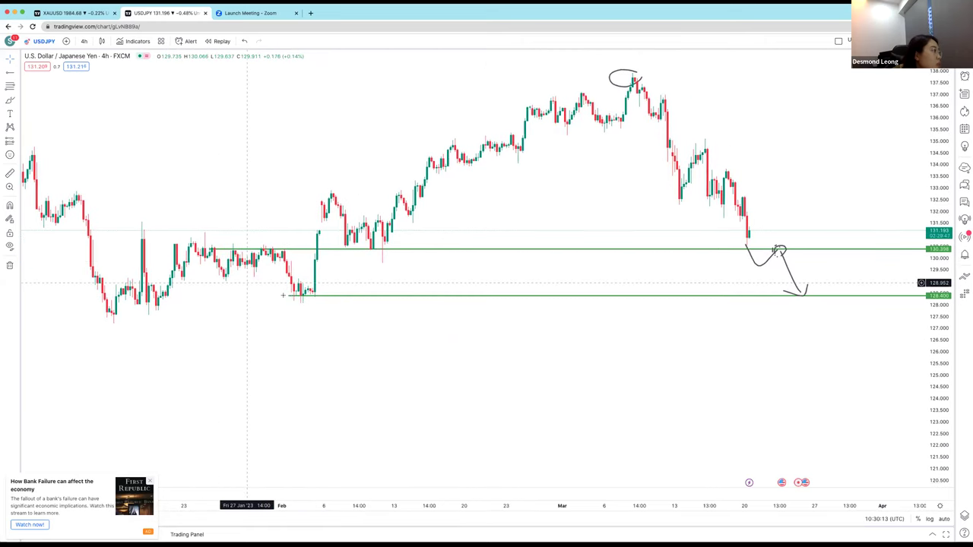
pyautogui.hscroll(1, 289, 297)
pyautogui.hscroll(1, 295, 291)
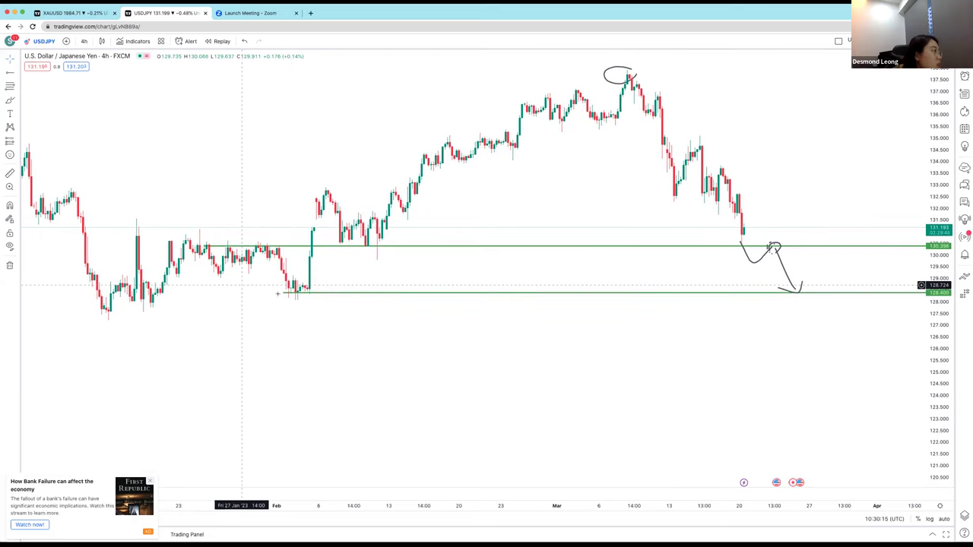
pyautogui.hscroll(1, 298, 291)
pyautogui.moveTo(269, 288); pyautogui.dragTo(237, 274)
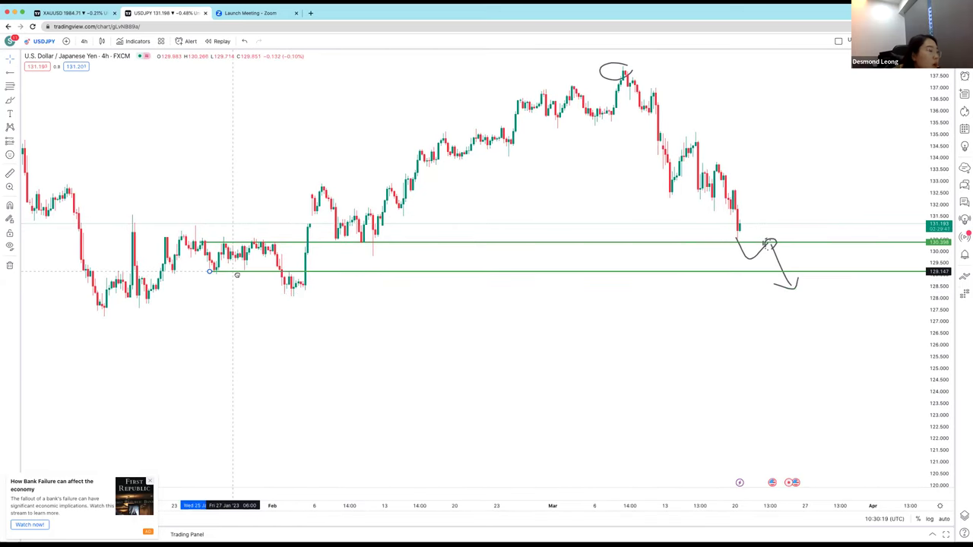
pyautogui.moveTo(301, 291); pyautogui.dragTo(235, 270)
pyautogui.moveTo(305, 288); pyautogui.dragTo(235, 270)
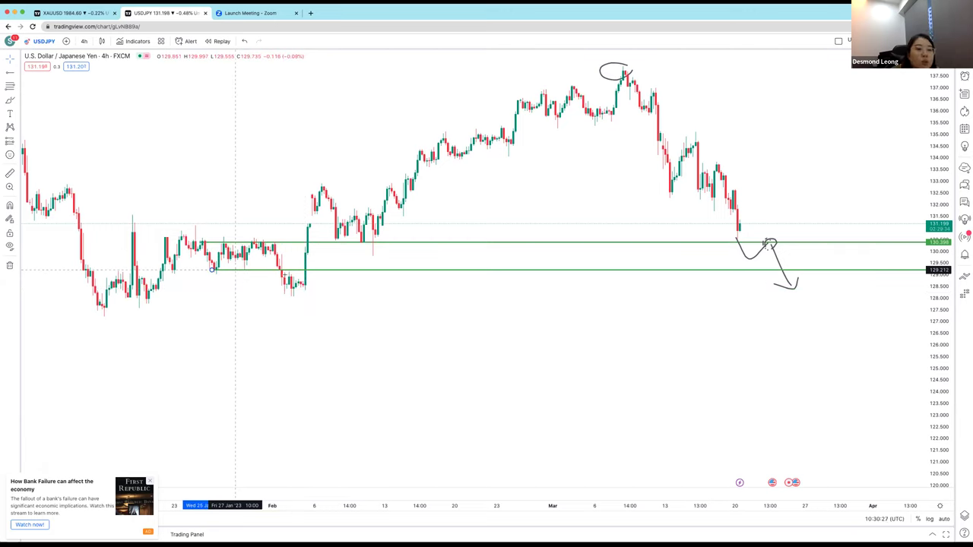
# Remove the brushed falling stroke and its arrowhead beneath the upper horizontal ray.
pyautogui.click(757, 253)
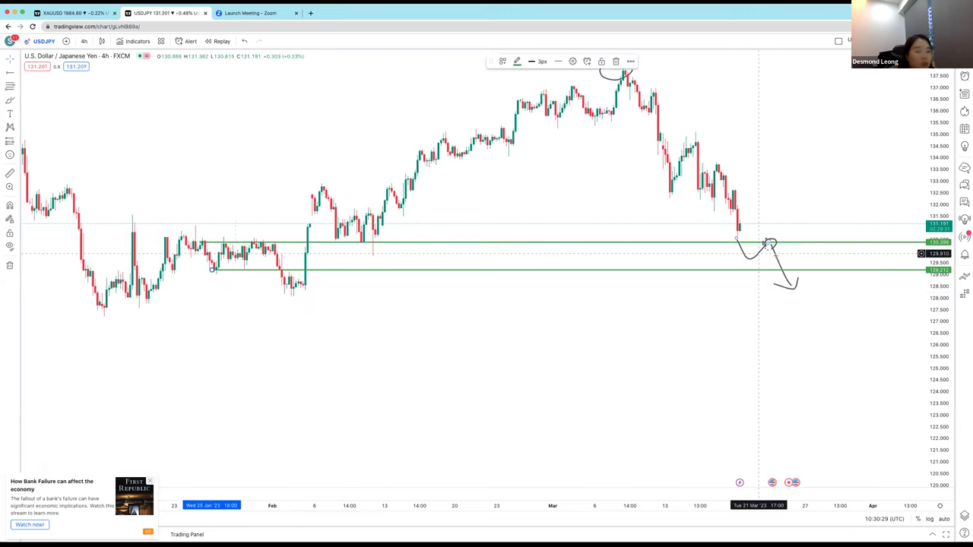
pyautogui.doubleClick(777, 256)
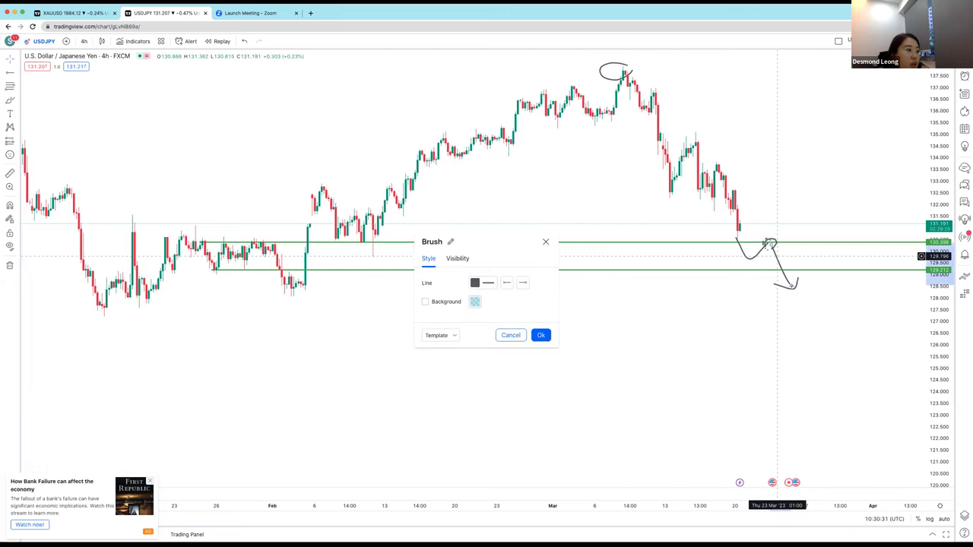
pyautogui.press('Escape')
pyautogui.press('Delete')
pyautogui.press('super+z')
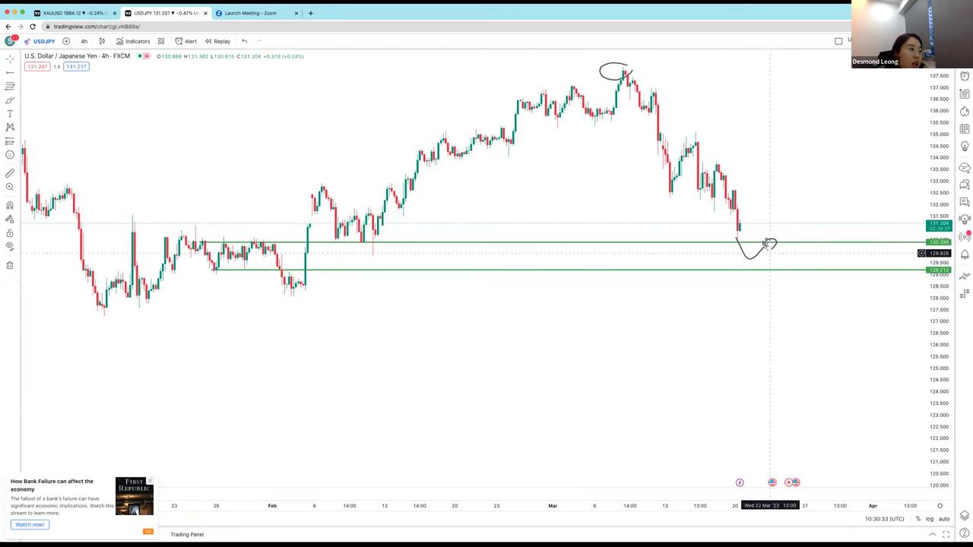
# Delete the remaining brush strokes after the latest candle, around the upper horizontal ray at 22 March 2023.
pyautogui.click(766, 244)
pyautogui.press('Delete')
pyautogui.click(763, 245)
pyautogui.press('Delete')
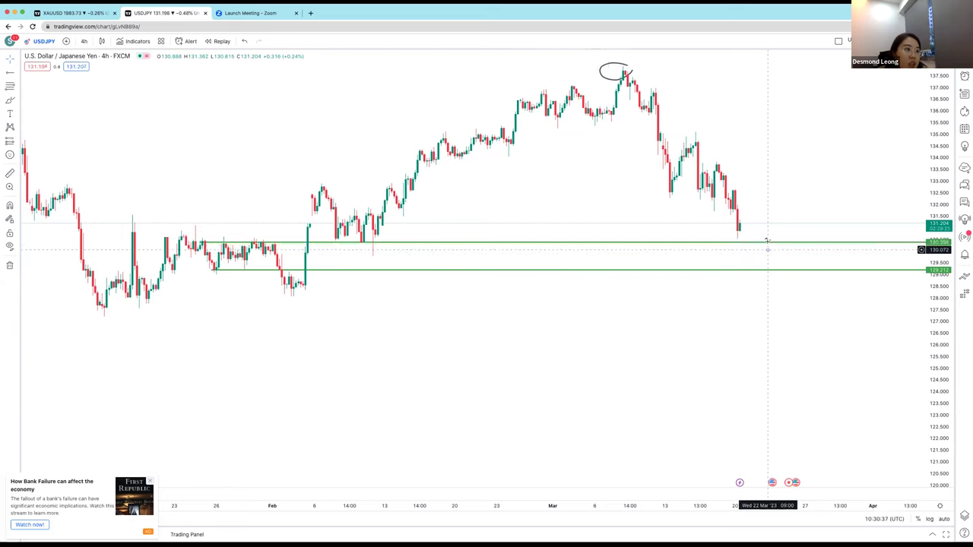
pyautogui.click(766, 240)
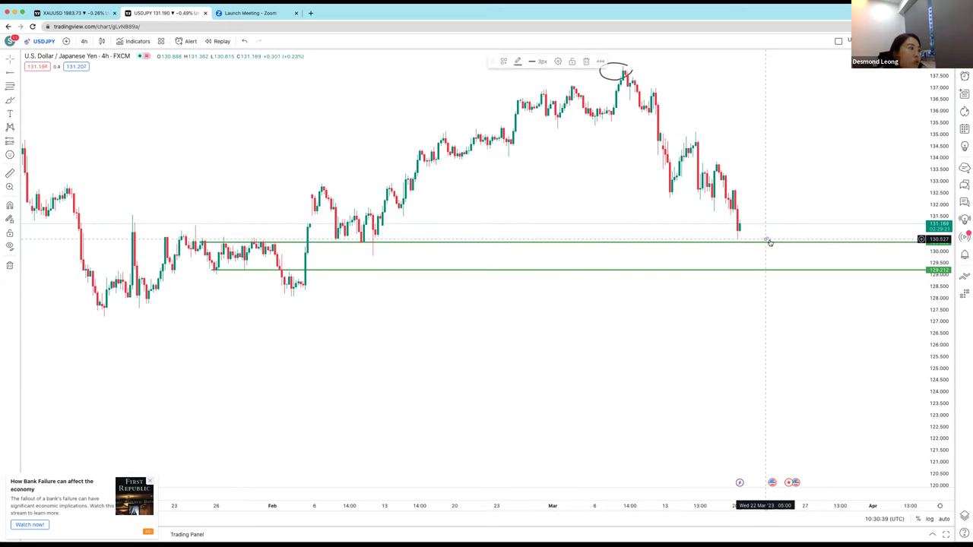
pyautogui.press('Delete')
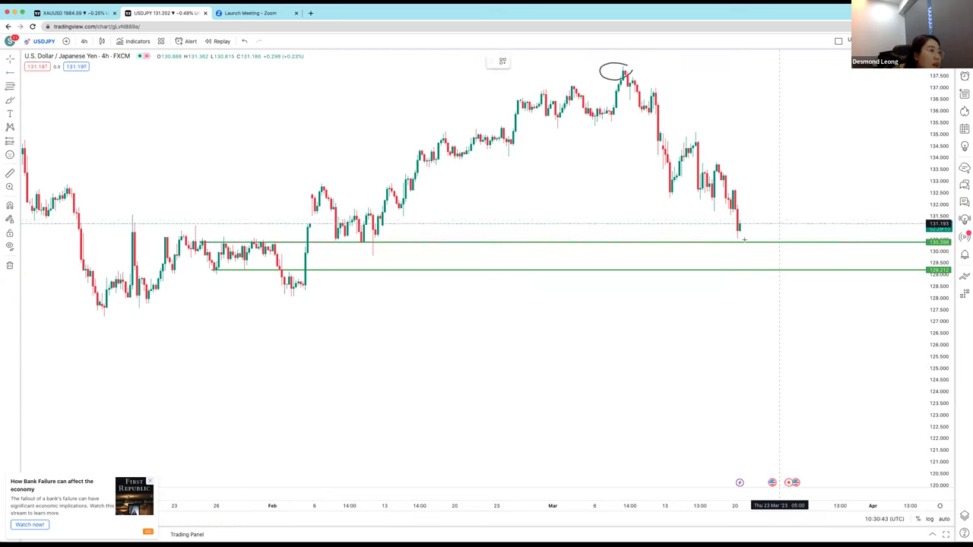
# Add a horizontal ray at about 131.19 from 23 March 2023, and apply the Sell Entry and Take Profit templates to the 130.398 and 129.212 rays.
pyautogui.hotkey('alt', 'j')
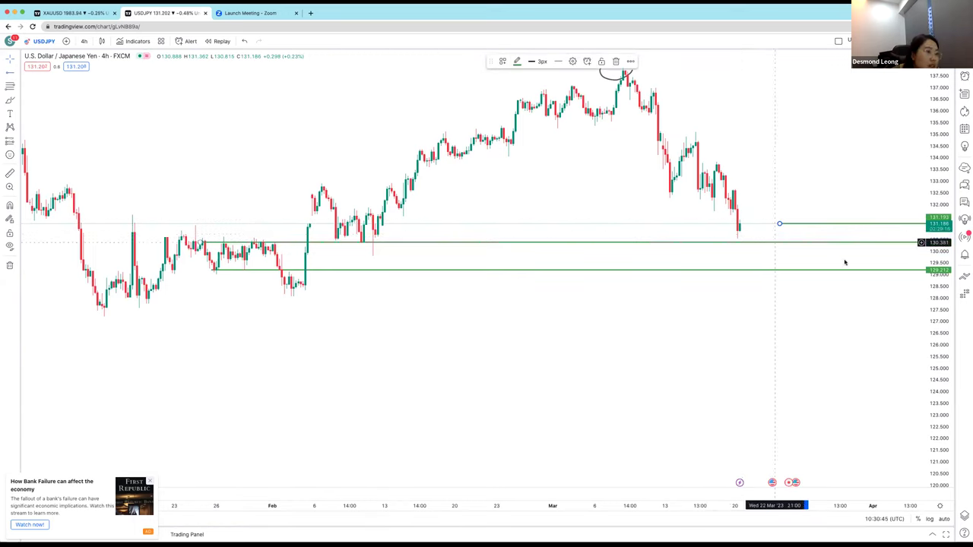
pyautogui.rightClick(833, 272)
pyautogui.moveTo(834, 270)
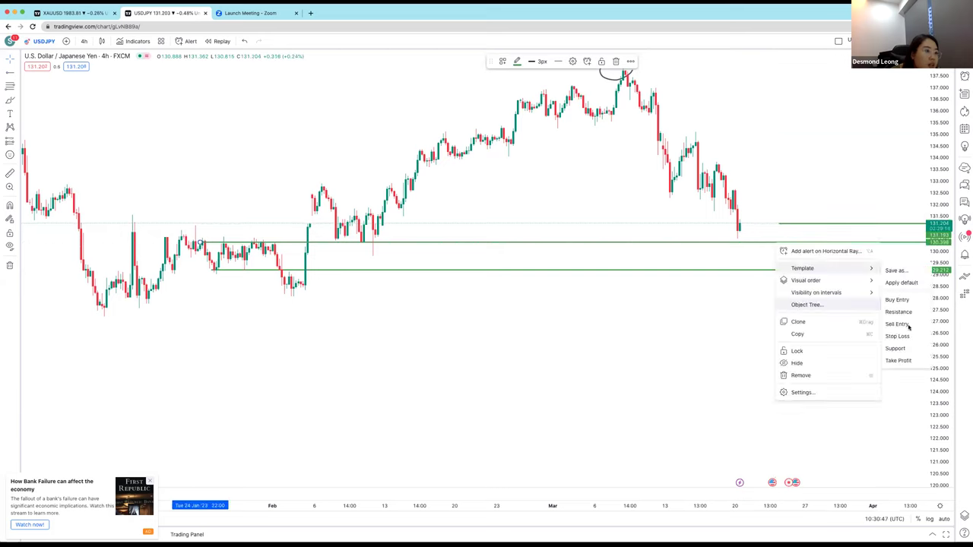
pyautogui.rightClick(743, 271)
pyautogui.moveTo(832, 296)
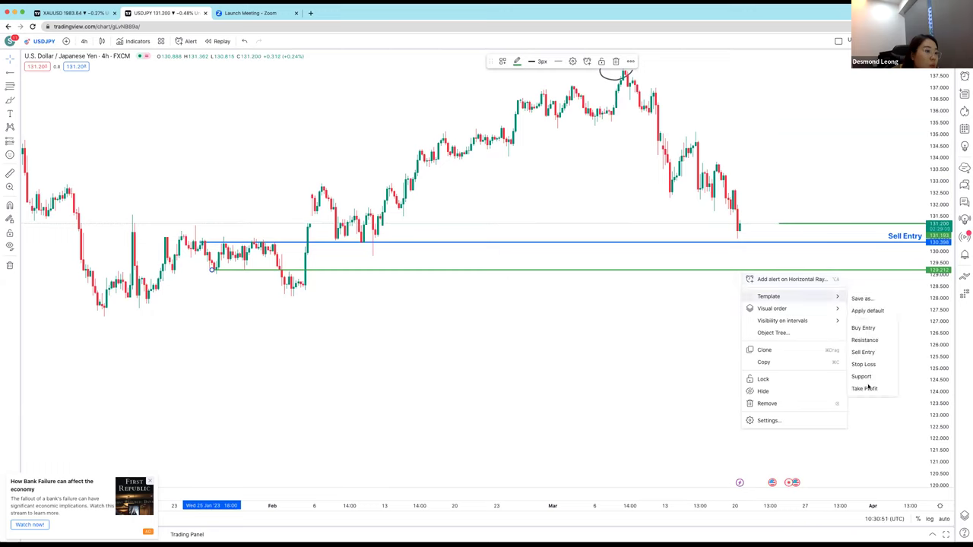
# Apply the Stop Loss template to the uppermost ray and move it down to about 130.98, starting just after the latest candle.
pyautogui.rightClick(874, 256)
pyautogui.moveTo(875, 255)
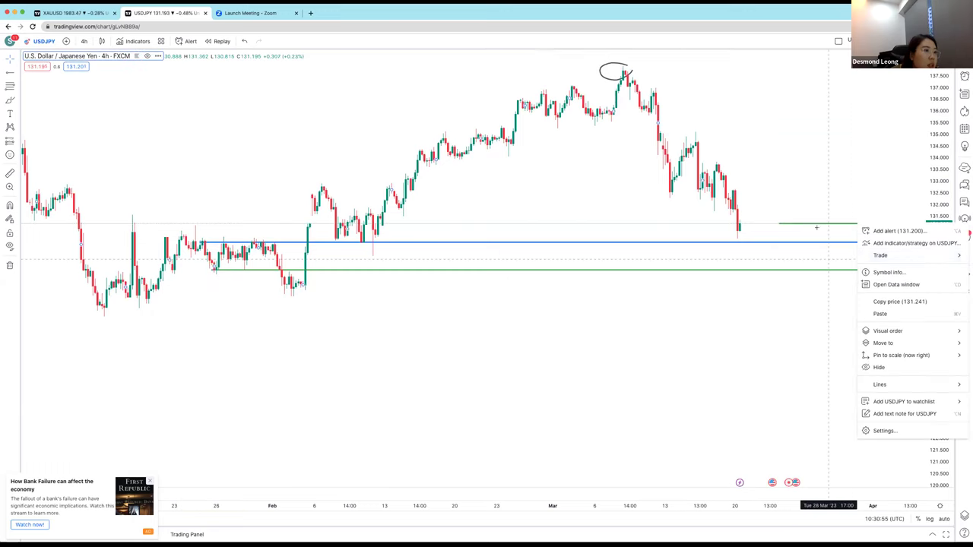
pyautogui.rightClick(819, 224)
pyautogui.moveTo(849, 251)
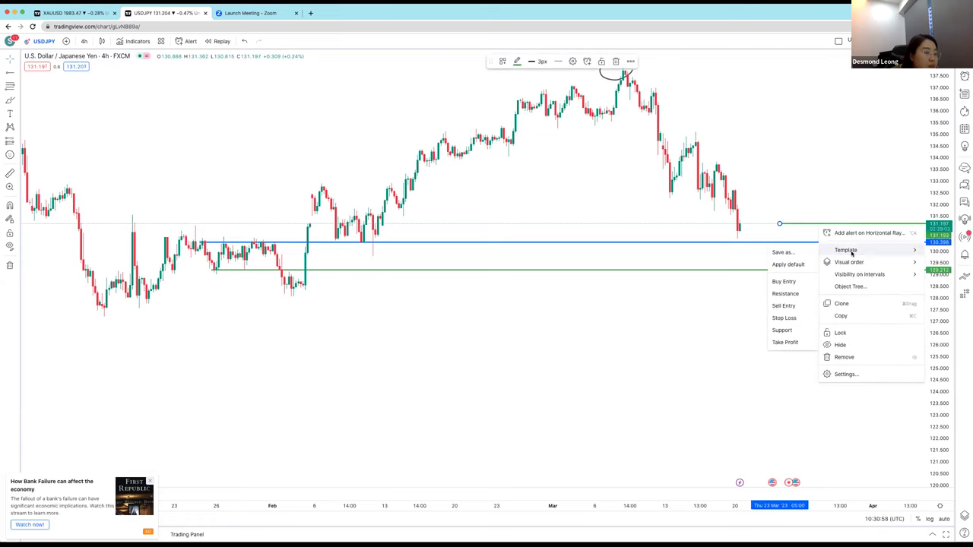
pyautogui.click(784, 317)
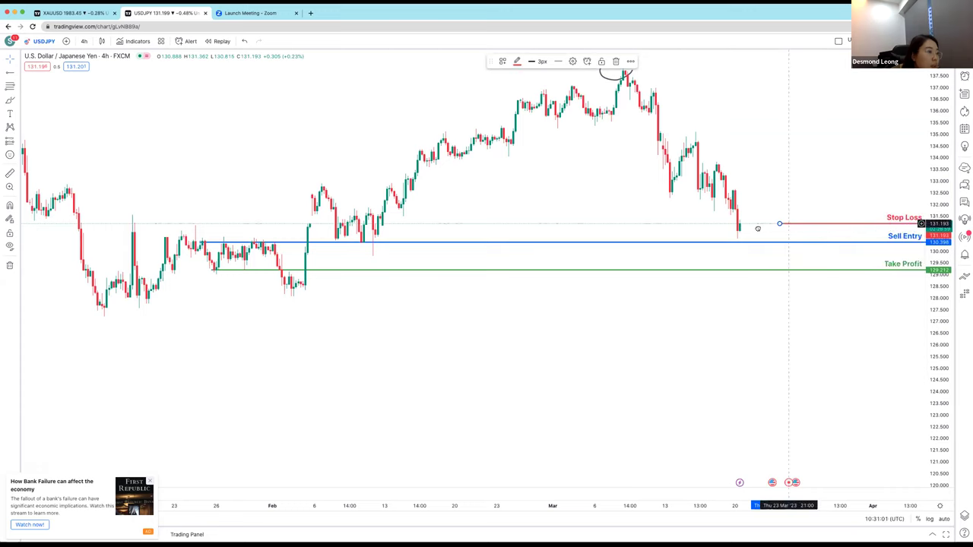
pyautogui.moveTo(788, 224); pyautogui.dragTo(757, 228)
# Brush a projected path from the latest candle to about 129.8, up to a circled Sell Entry retest, and down to Take Profit with an arrowhead.
pyautogui.click(9, 102)
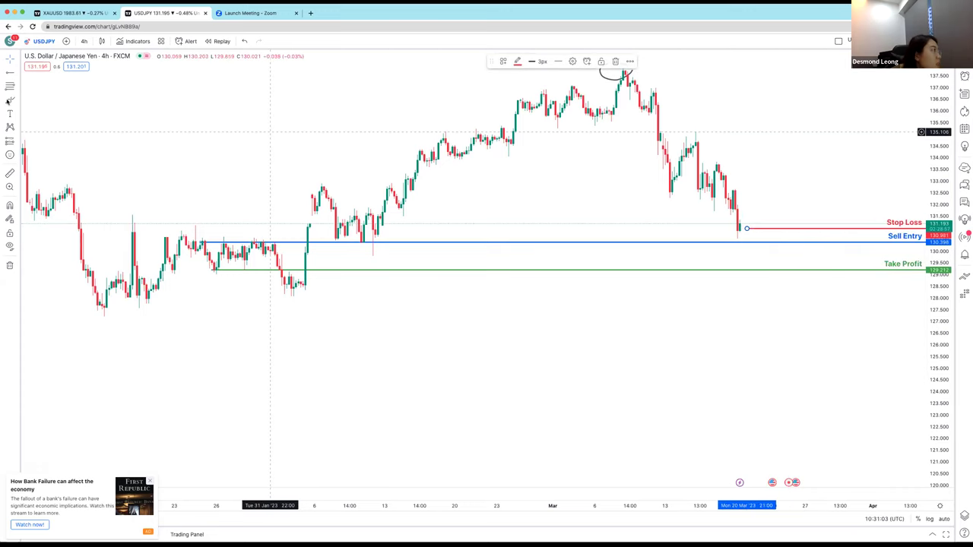
pyautogui.press('Escape')
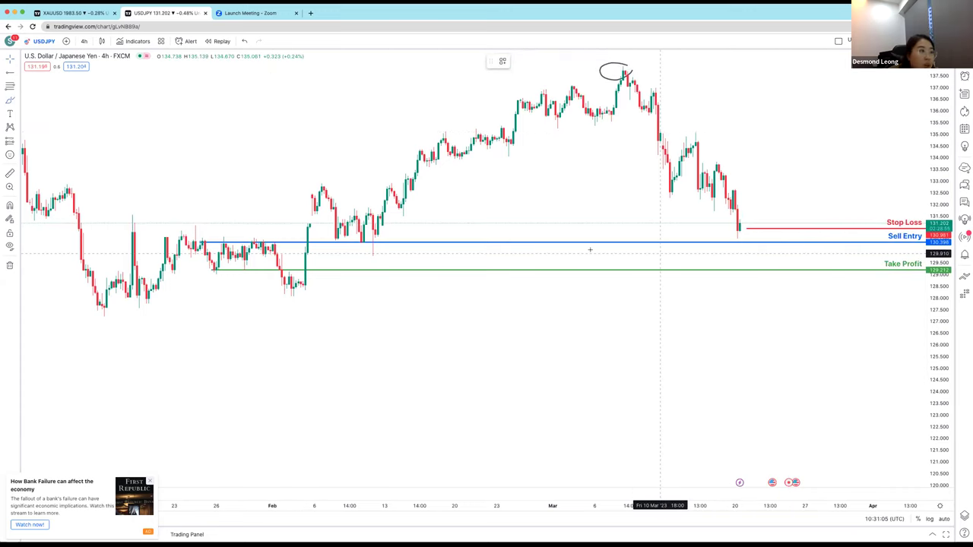
pyautogui.click(737, 245)
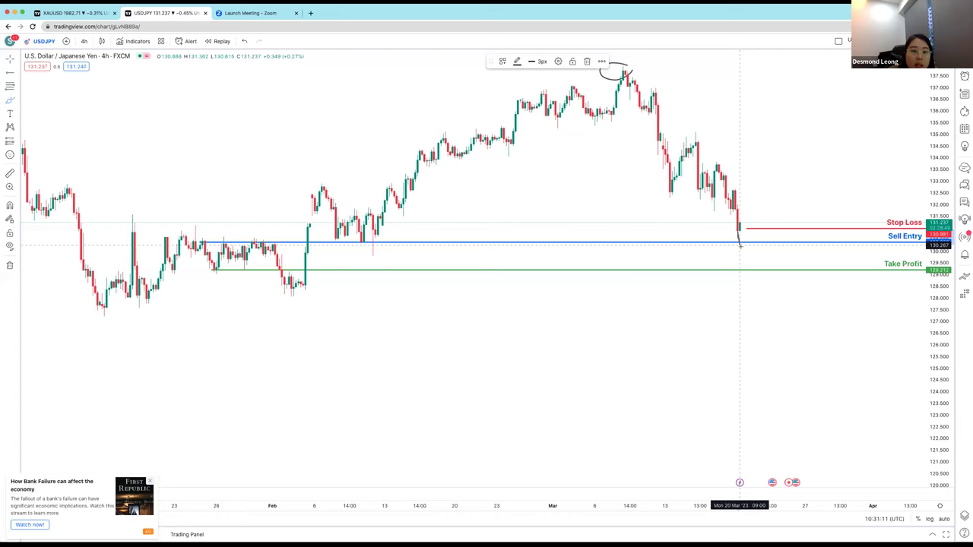
pyautogui.moveTo(743, 252)
pyautogui.mouseDown()
pyautogui.moveTo(748, 259)
pyautogui.moveTo(758, 236)
pyautogui.moveTo(776, 274)
pyautogui.moveTo(781, 260)
pyautogui.mouseUp()
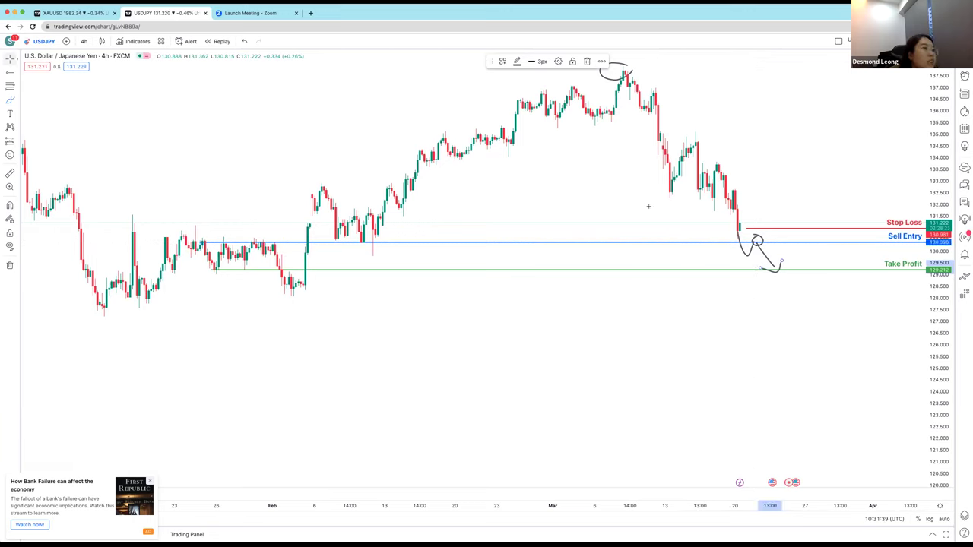
# Search the web for "reversal pattern candlestick" in a new browser tab.
pyautogui.click(311, 13)
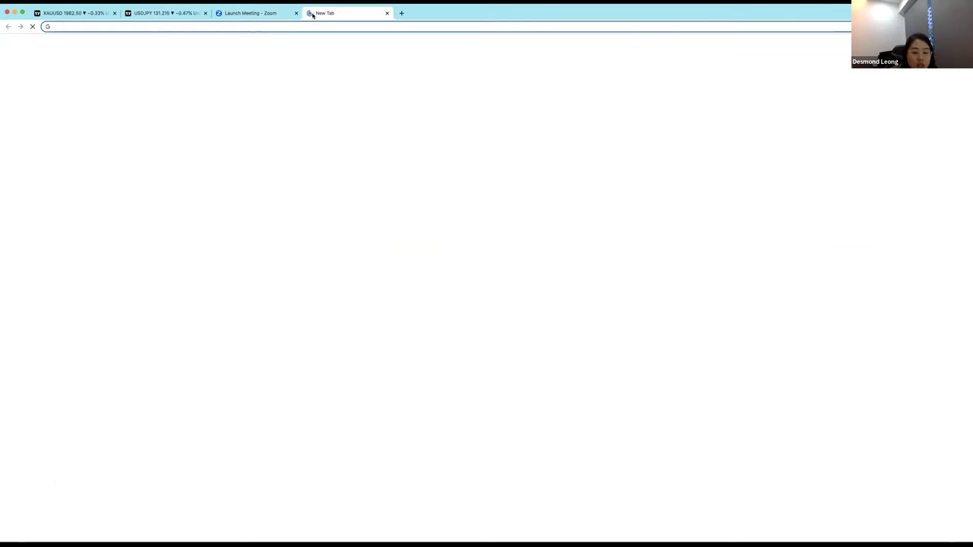
pyautogui.write('patte')
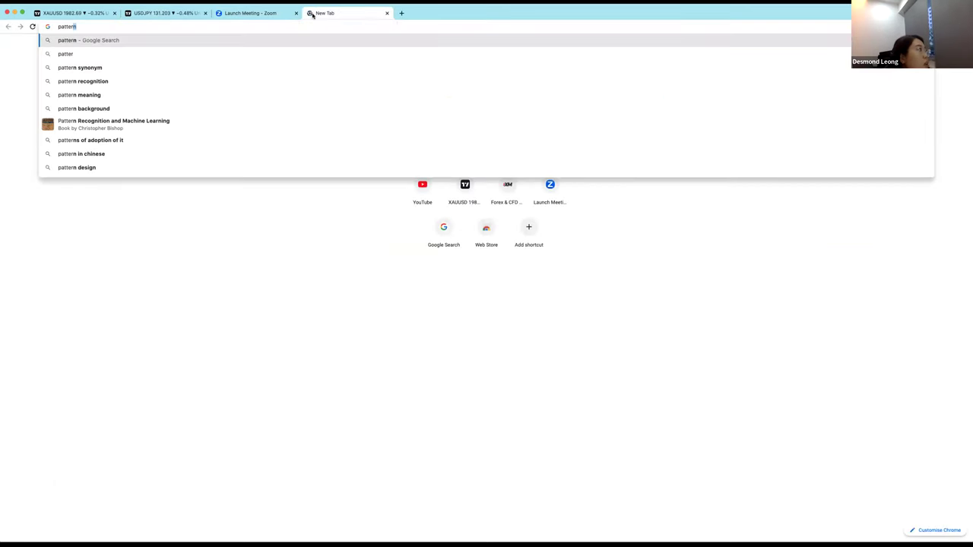
pyautogui.press('Escape')
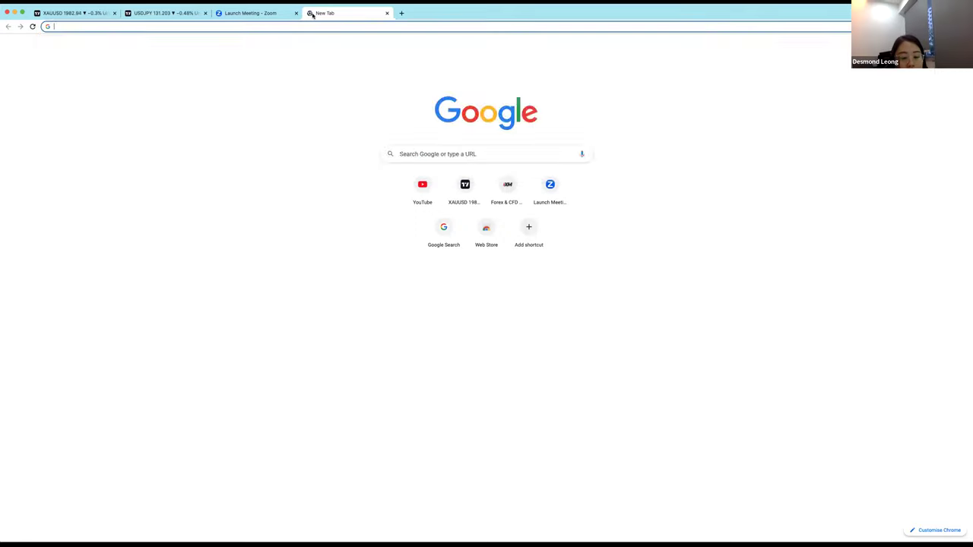
pyautogui.write('reverse')
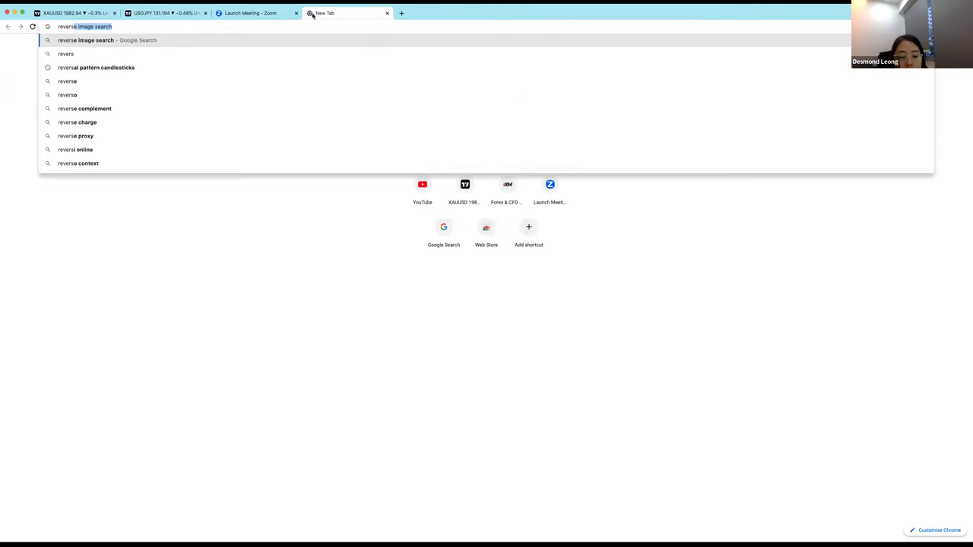
pyautogui.press('BackSpace')
pyautogui.press('BackSpace')
pyautogui.write('al pattern candlestick')
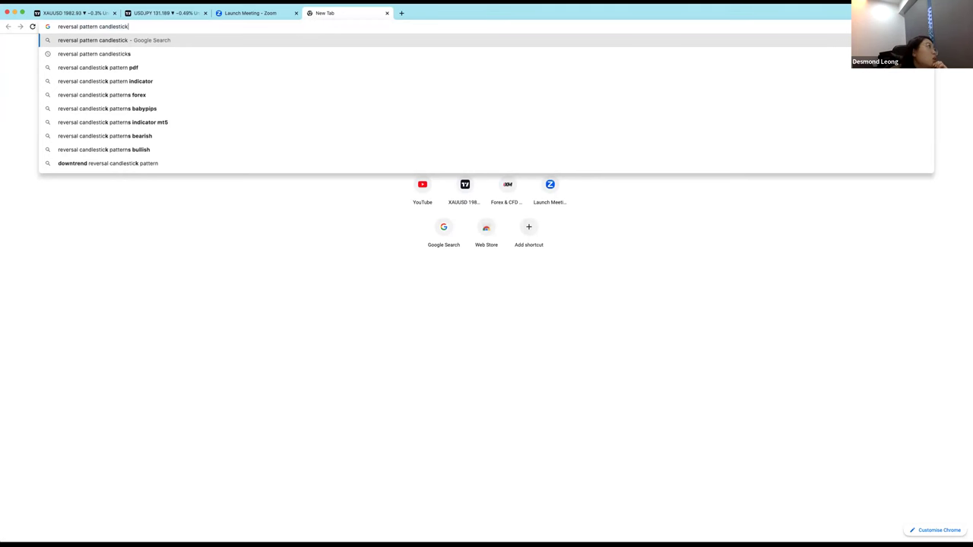
pyautogui.press('Return')
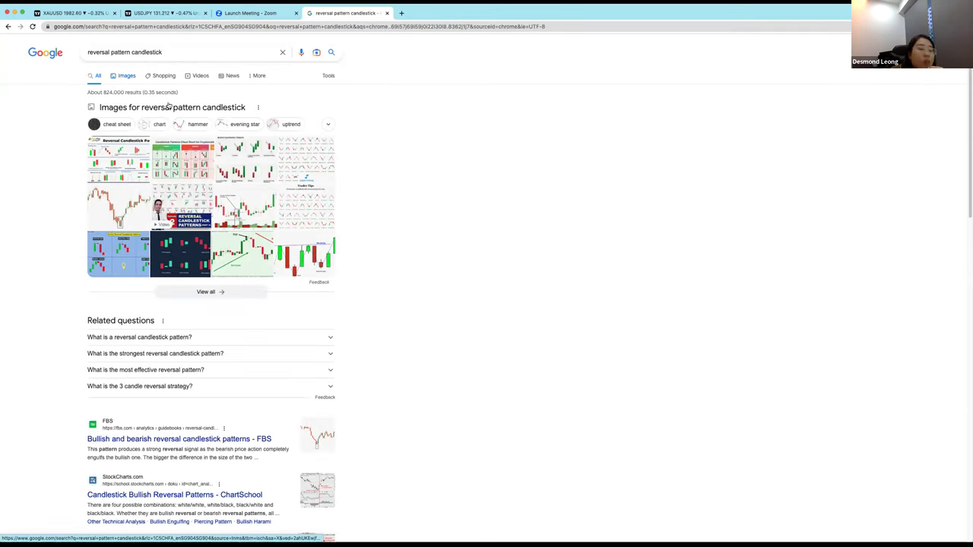
# Browse the image results and open the "Trader Tips" picture of common candlestick reversal patterns.
pyautogui.click(171, 178)
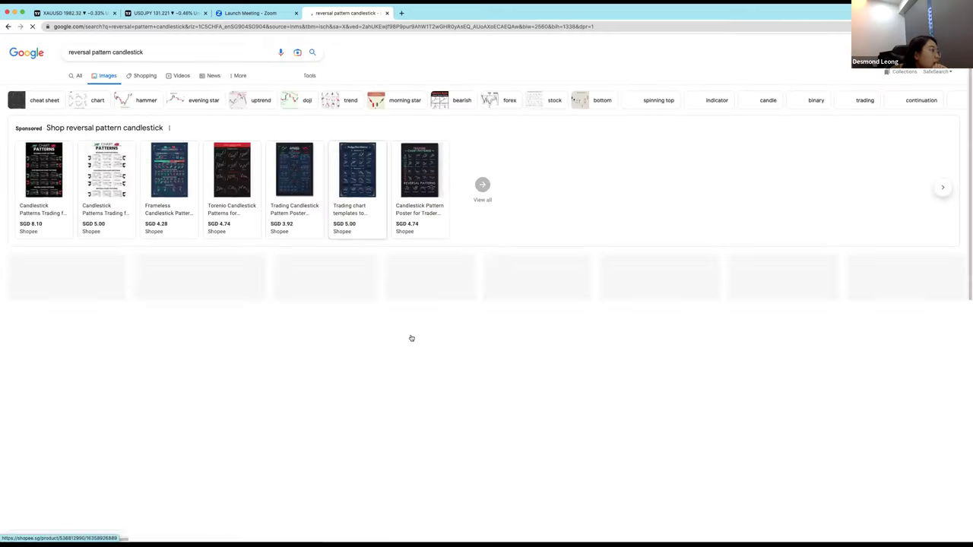
pyautogui.scroll(-2, 456, 259)
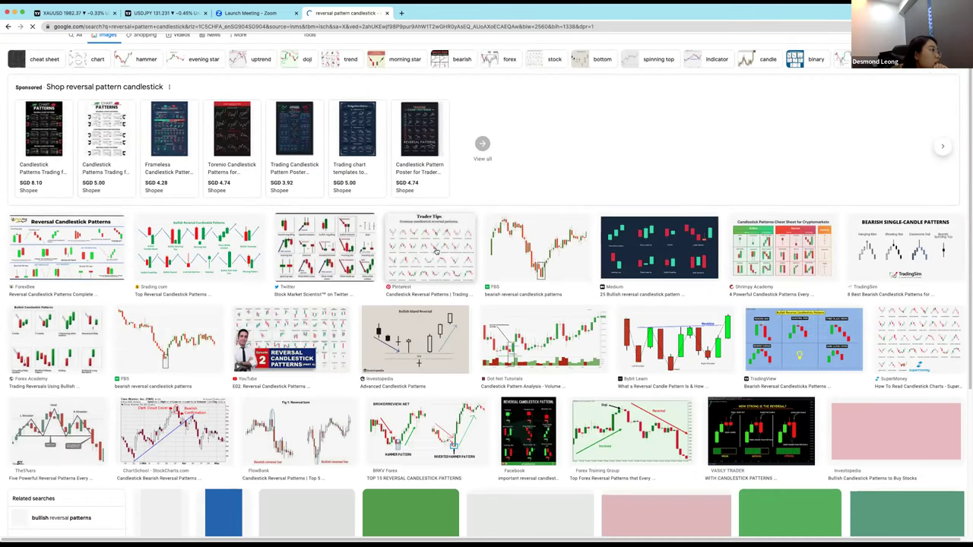
pyautogui.click(497, 225)
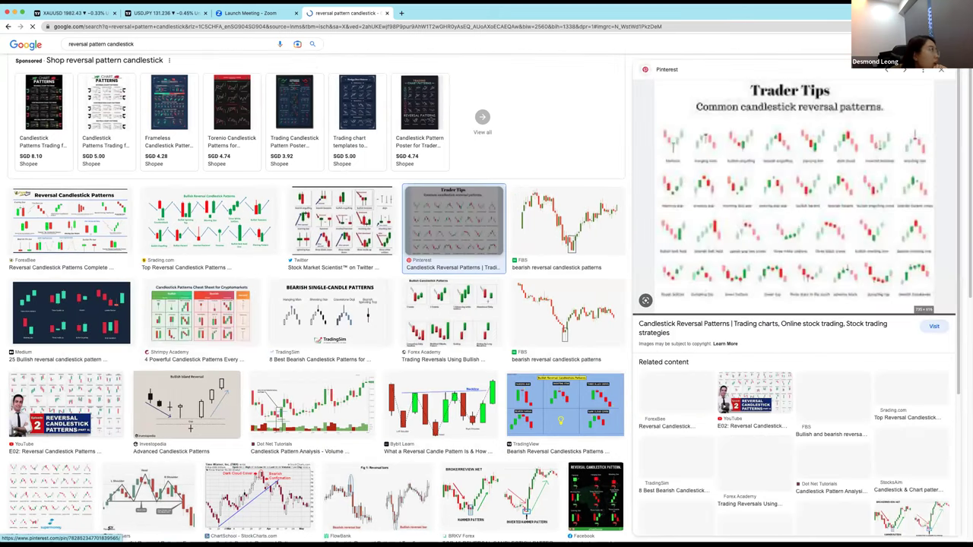
# Return to the USDJPY chart in TradingView and add the Ichimoku Cloud indicator.
pyautogui.click(156, 13)
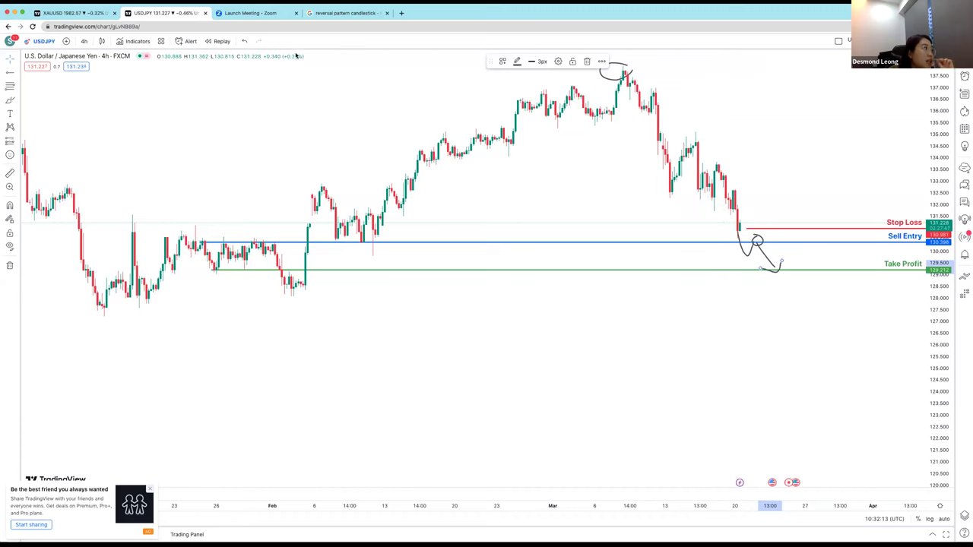
pyautogui.press('/')
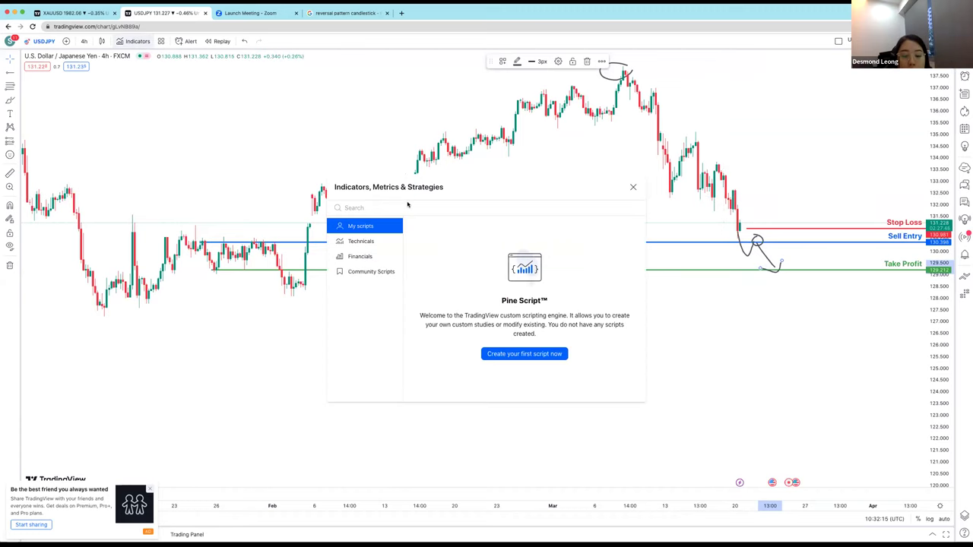
pyautogui.write('ichom')
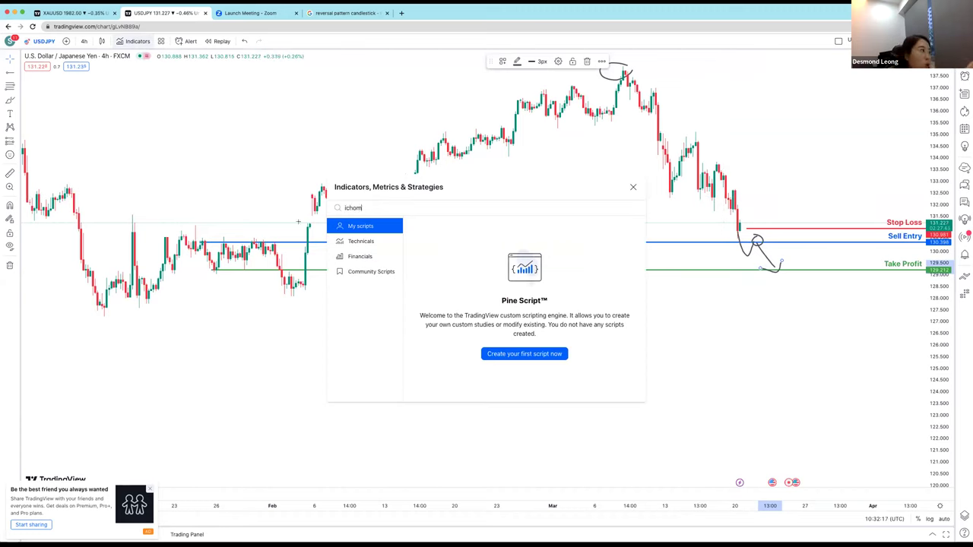
pyautogui.write('ku')
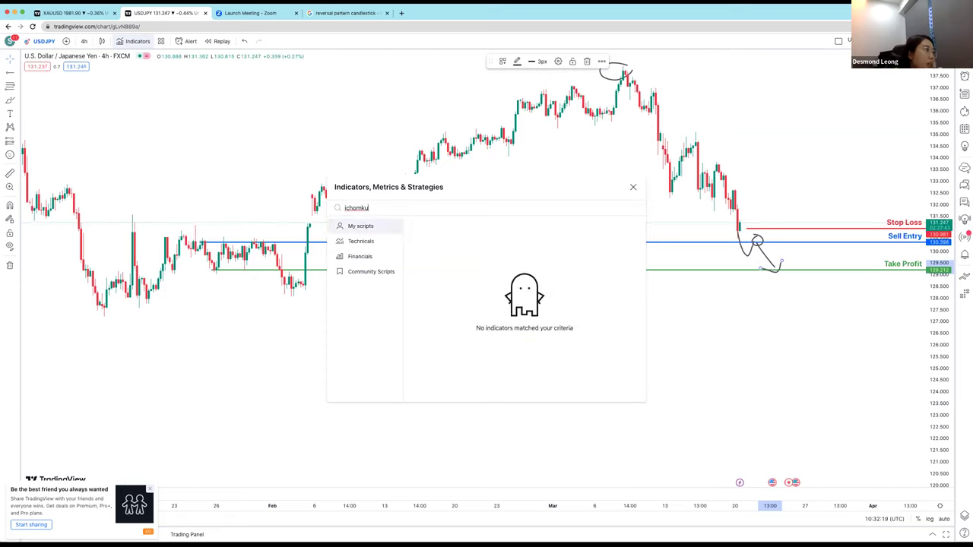
pyautogui.press('BackSpace')
pyautogui.press('BackSpace')
pyautogui.press('BackSpace')
pyautogui.press('BackSpace')
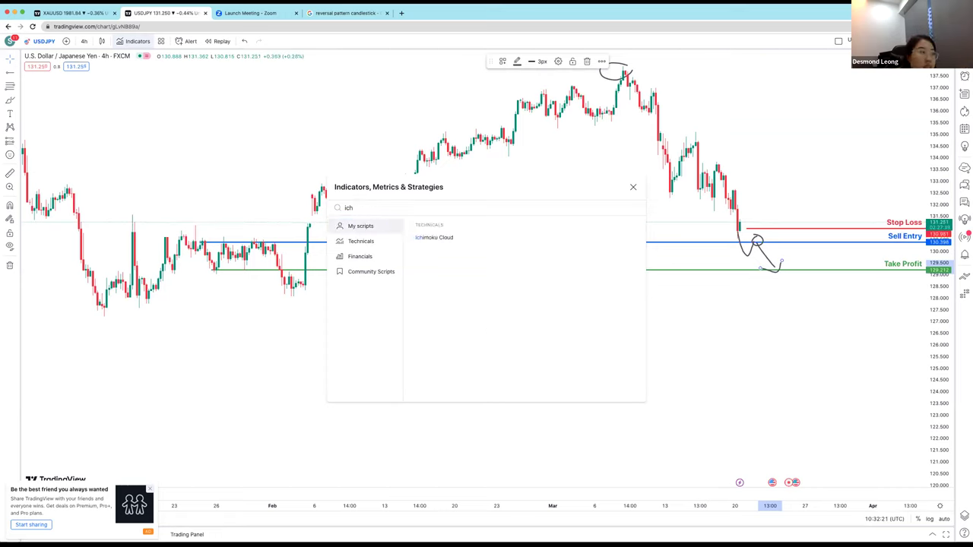
pyautogui.write('i')
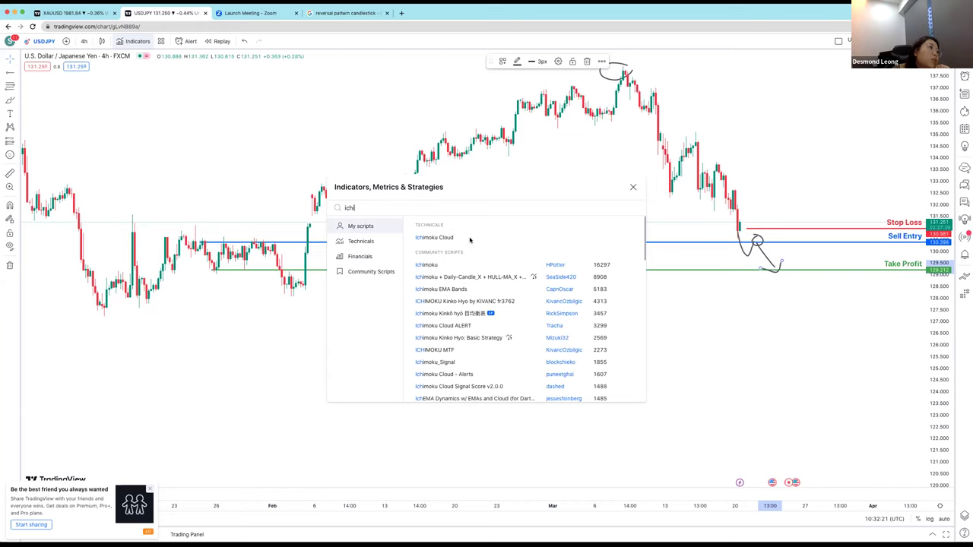
pyautogui.write('moku')
pyautogui.press('Return')
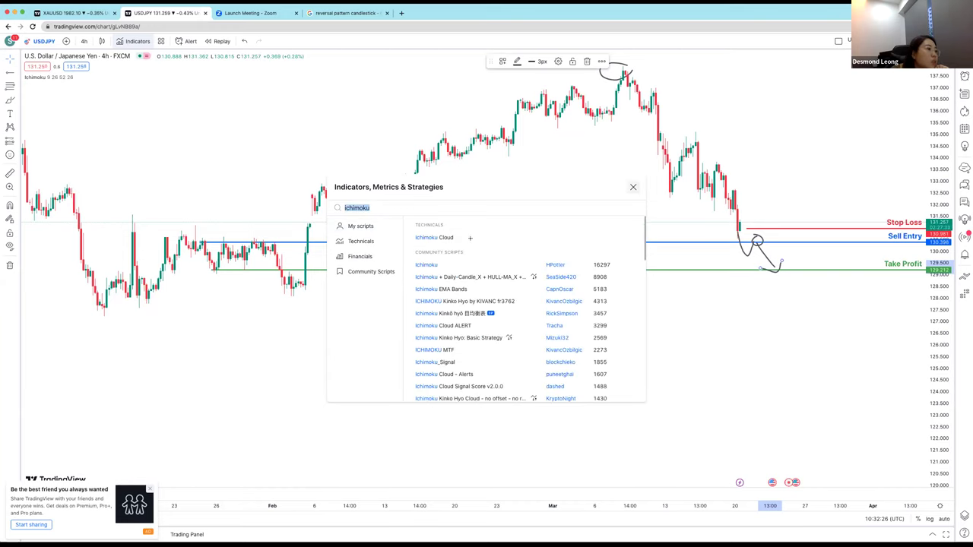
pyautogui.click(807, 219)
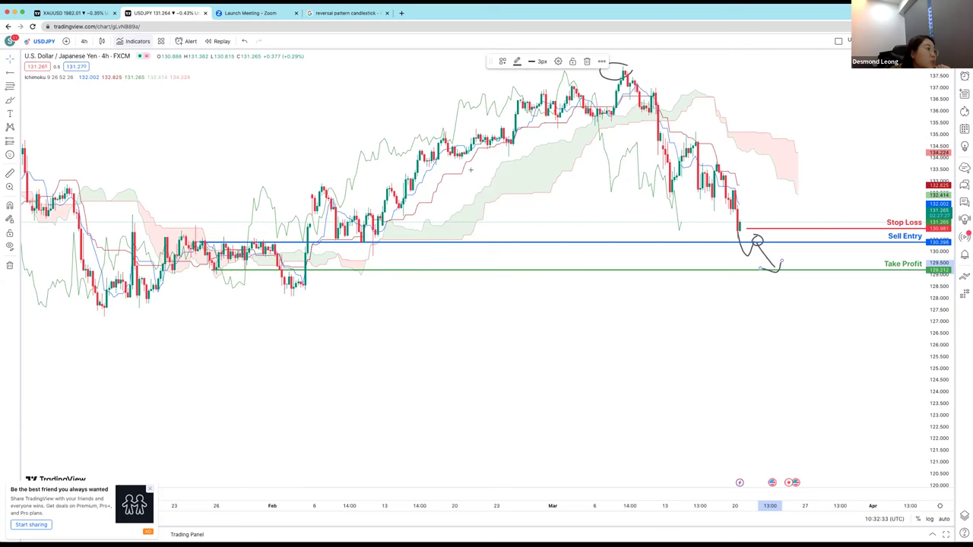
# Add the Directional Movement Index indicator to the USDJPY chart.
pyautogui.click(133, 41)
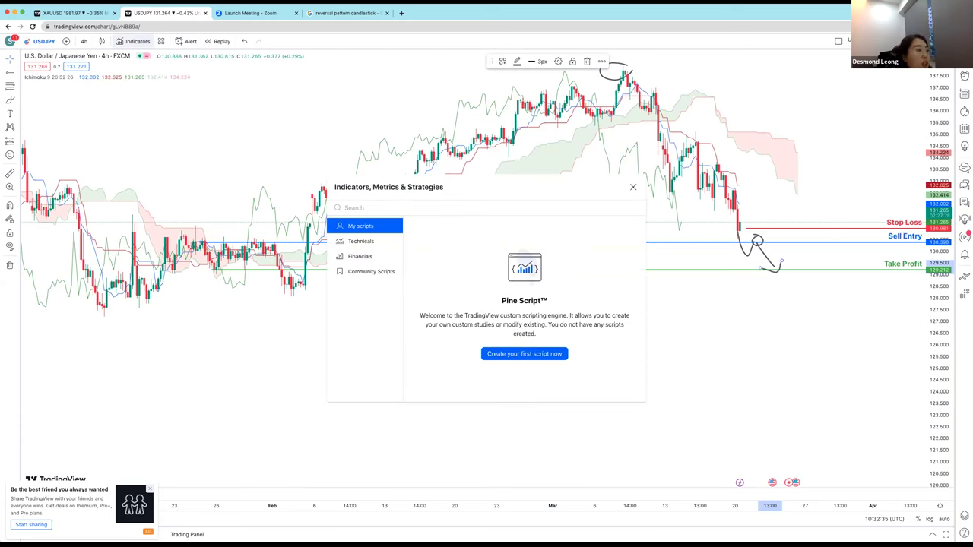
pyautogui.write('dmi')
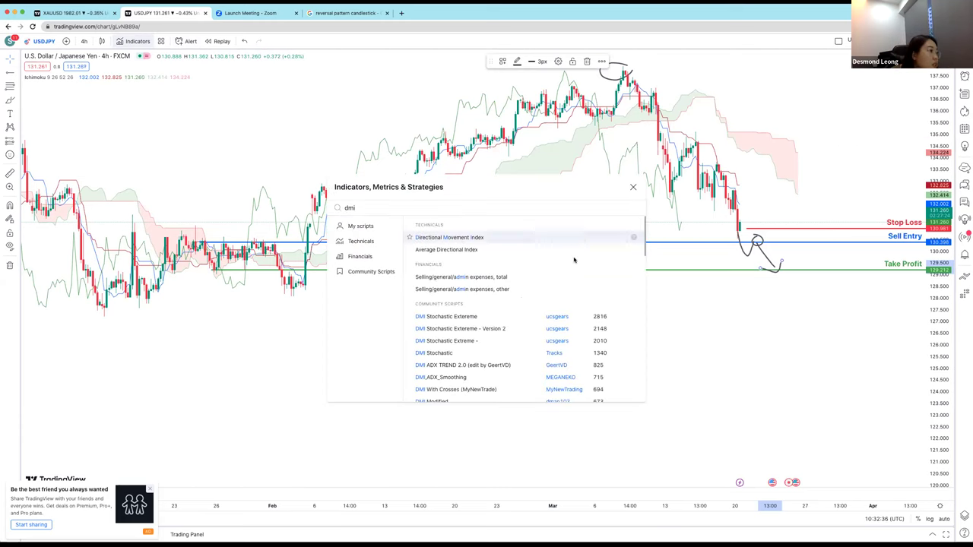
pyautogui.click(597, 237)
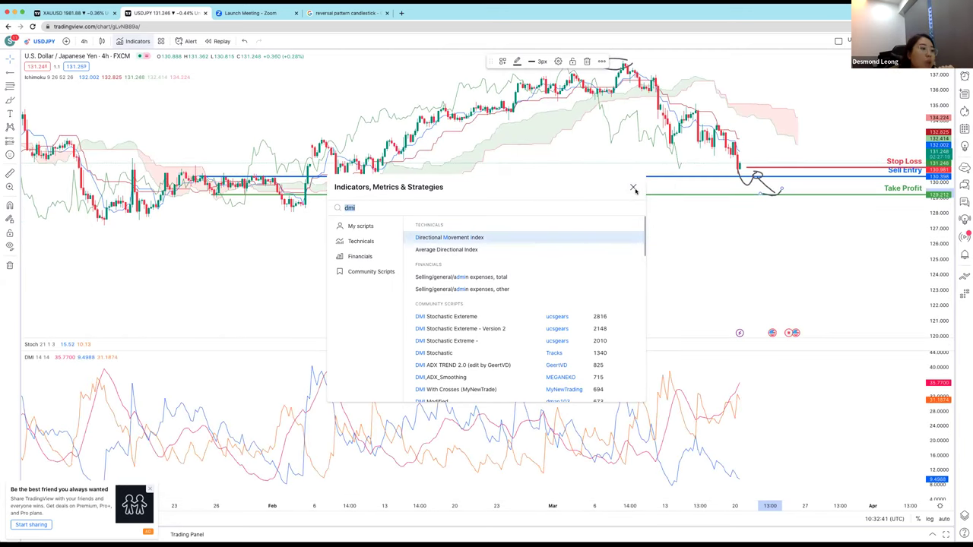
pyautogui.click(786, 430)
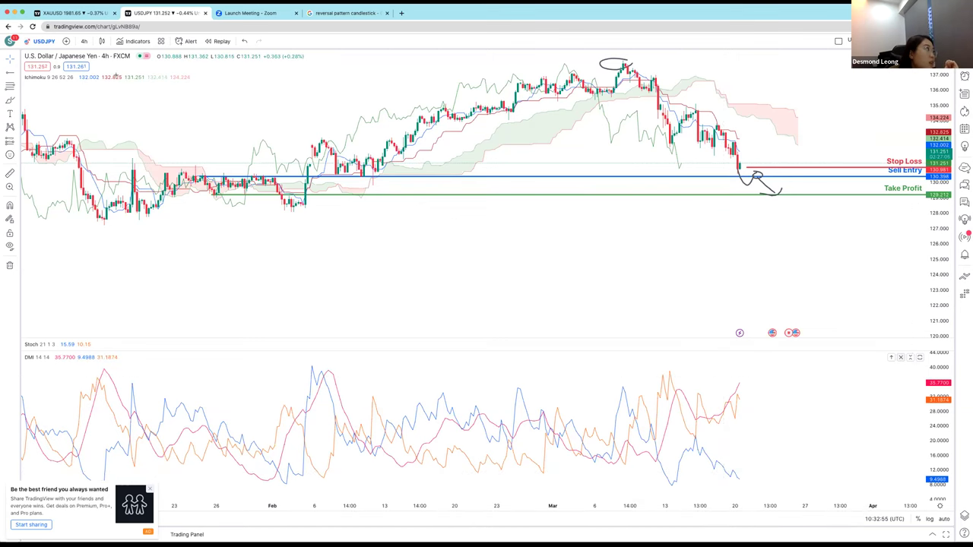
# Remove the Ichimoku Cloud and Directional Movement Index indicators from the chart.
pyautogui.click(116, 75)
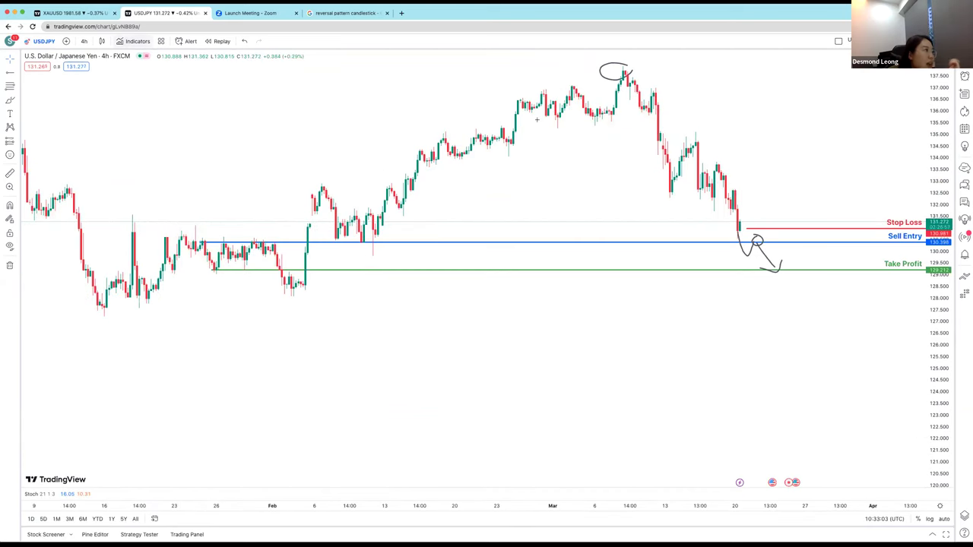
# Search the indicators for "rsi" and add the Relative Strength Index to the USDJPY chart.
pyautogui.press('/')
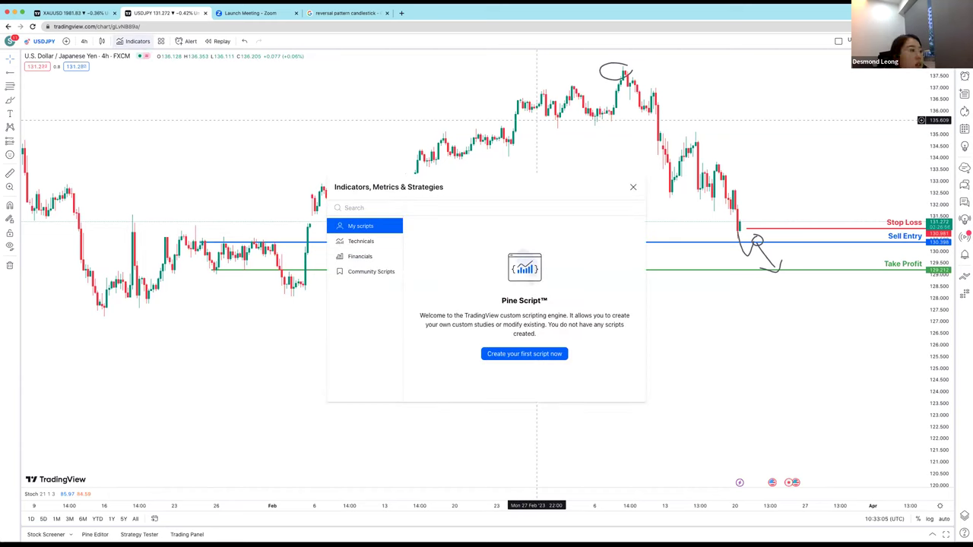
pyautogui.write('st')
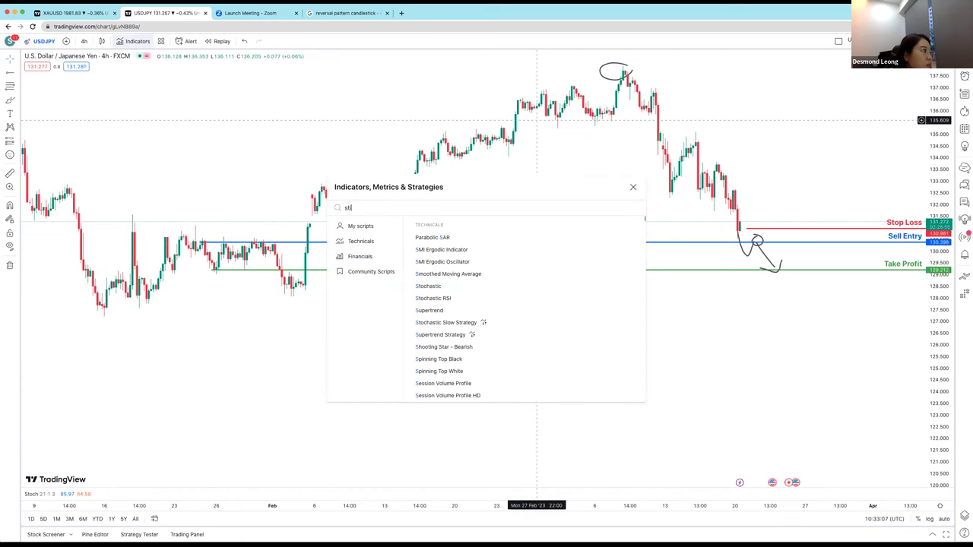
pyautogui.press('BackSpace')
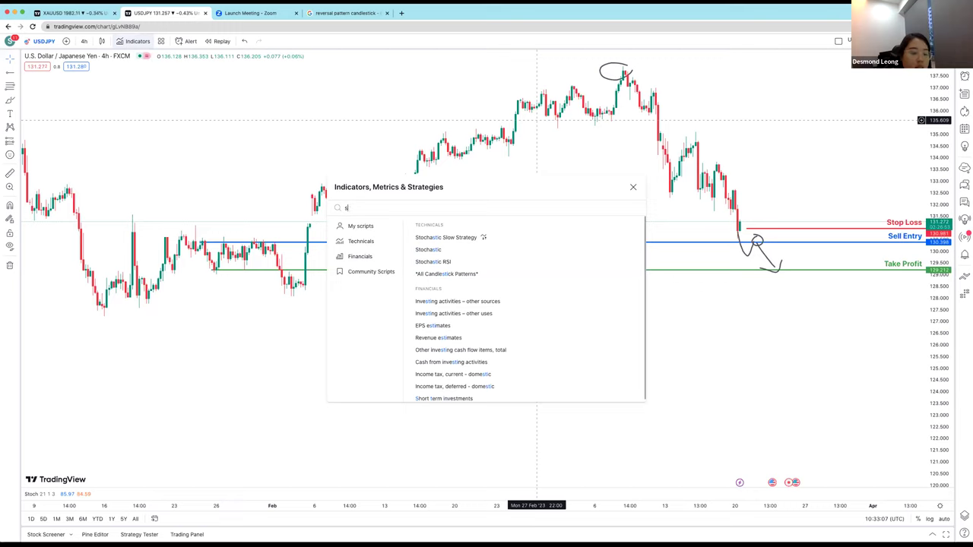
pyautogui.press('BackSpace')
pyautogui.write('rsi')
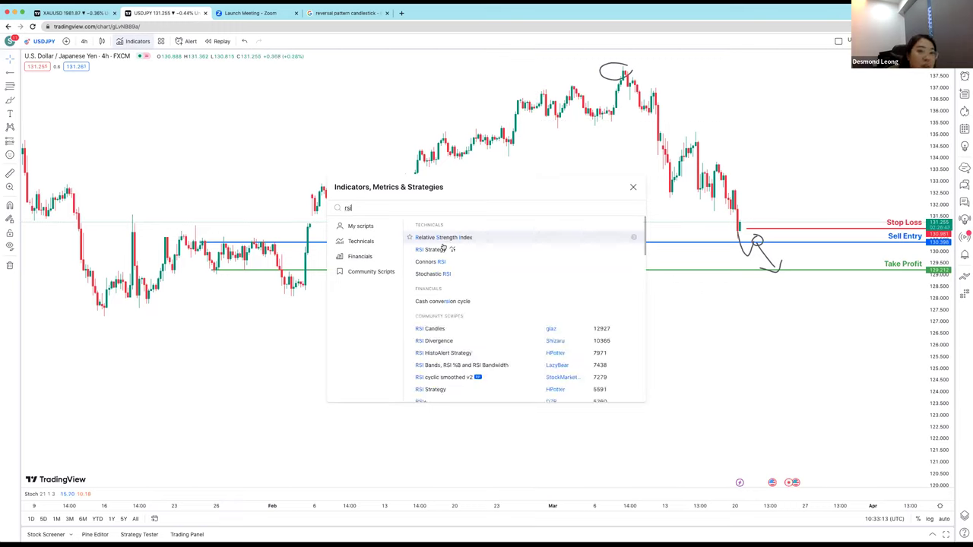
pyautogui.press('Return')
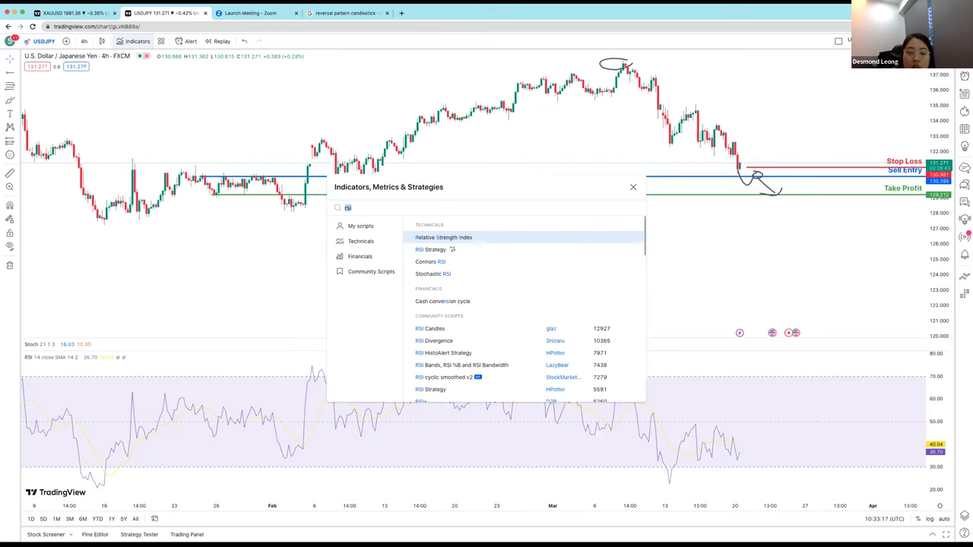
# Add the standard Stochastic indicator to the USDJPY chart and close the indicator library.
pyautogui.write('st')
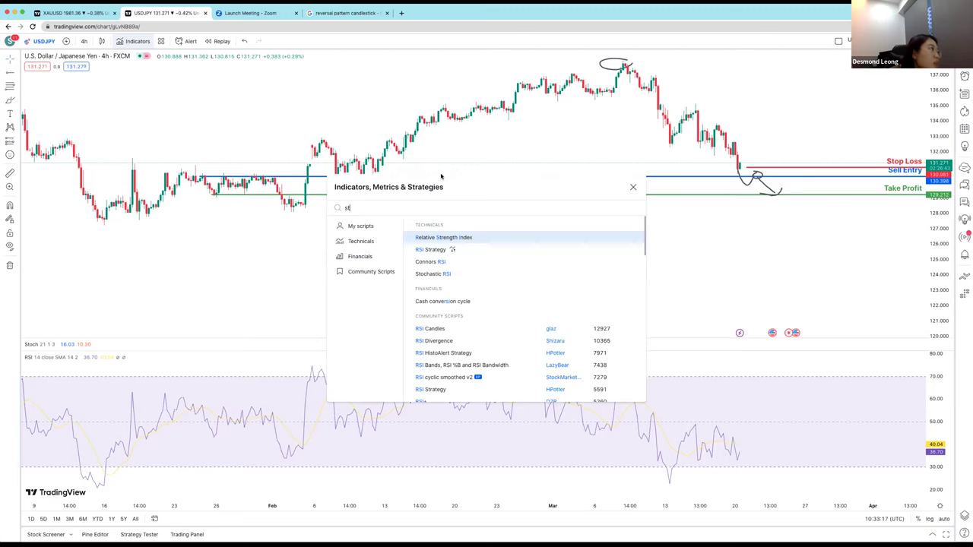
pyautogui.write('ochat')
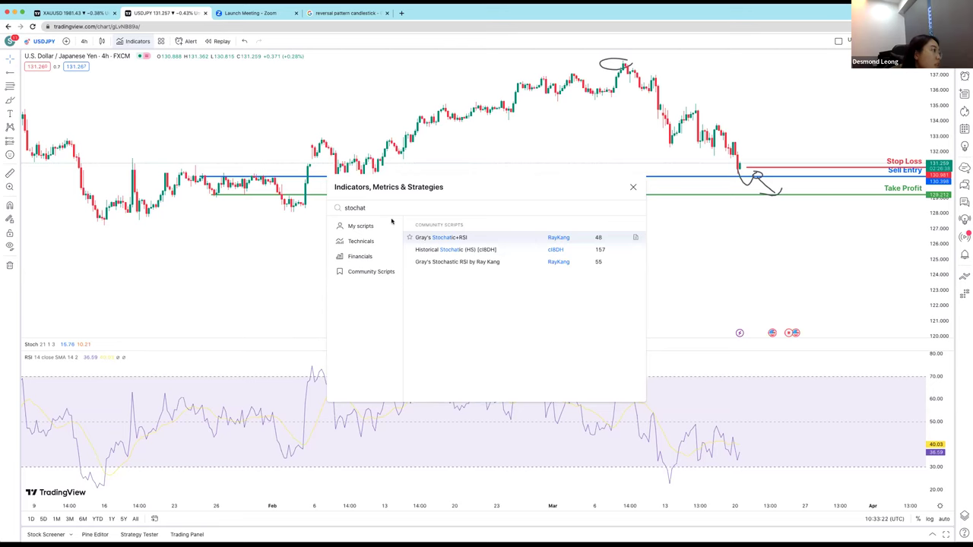
pyautogui.press('BackSpace')
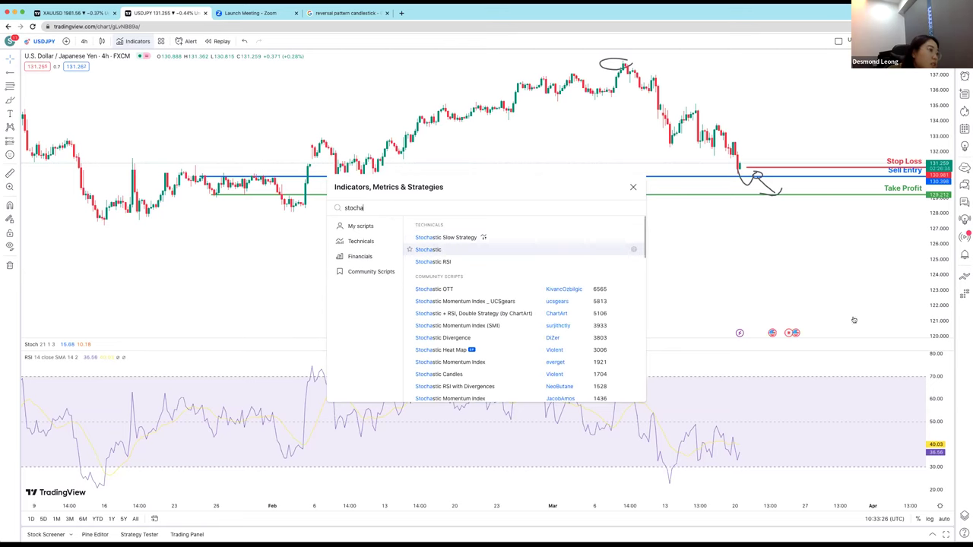
pyautogui.press('Return')
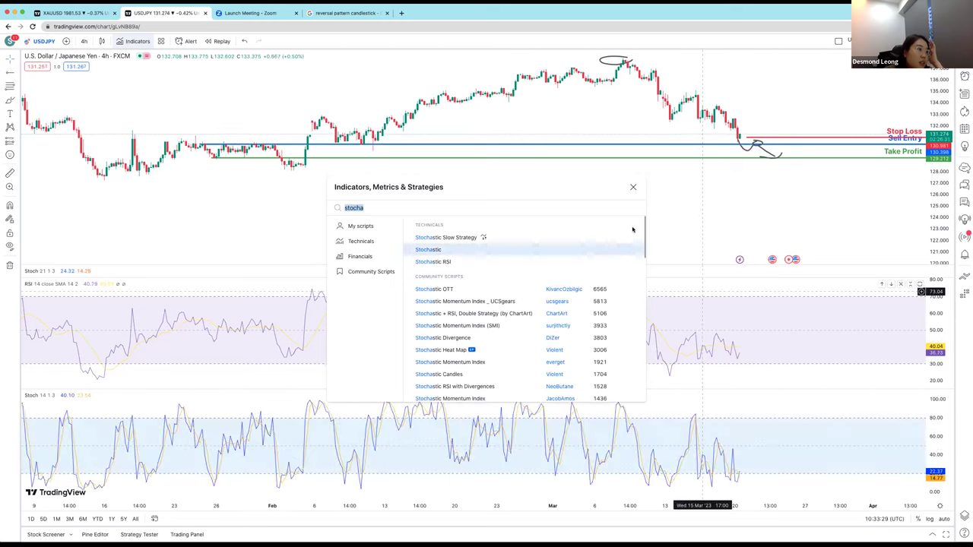
pyautogui.press('Escape')
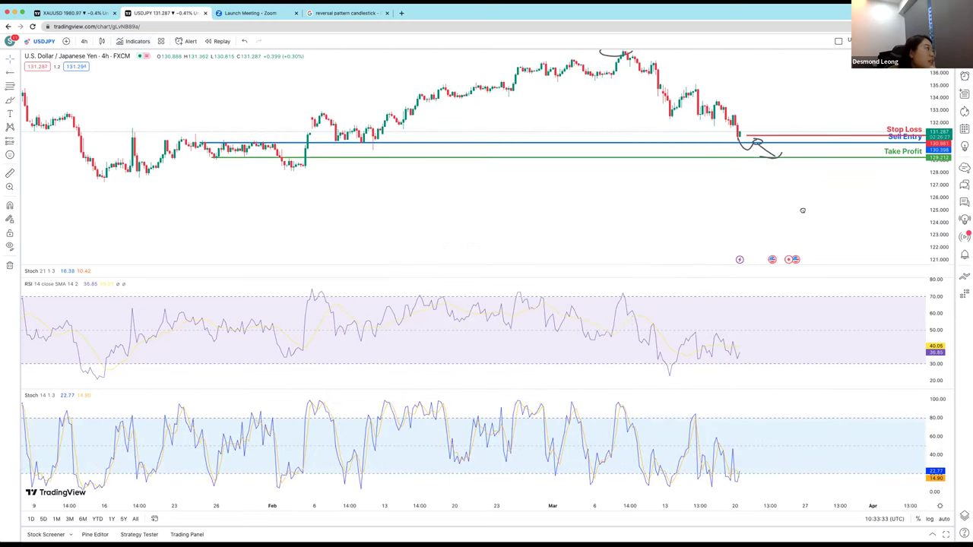
# Draw a freehand ellipse around the mid- to late-January swing highs on the USDJPY price chart.
pyautogui.moveTo(803, 207); pyautogui.dragTo(806, 224)
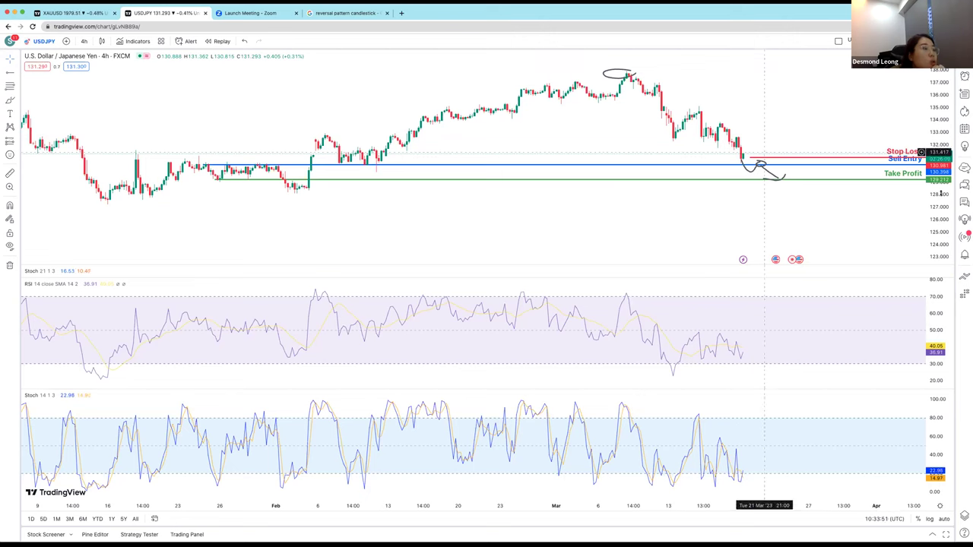
pyautogui.moveTo(950, 92); pyautogui.dragTo(951, 8)
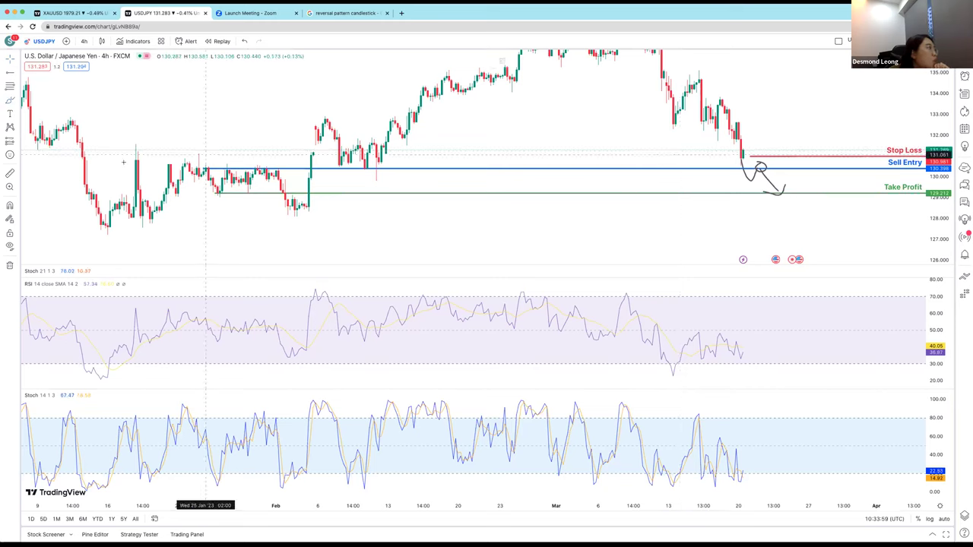
pyautogui.moveTo(124, 153)
pyautogui.mouseDown()
pyautogui.moveTo(207, 161)
pyautogui.moveTo(128, 161)
pyautogui.mouseUp()
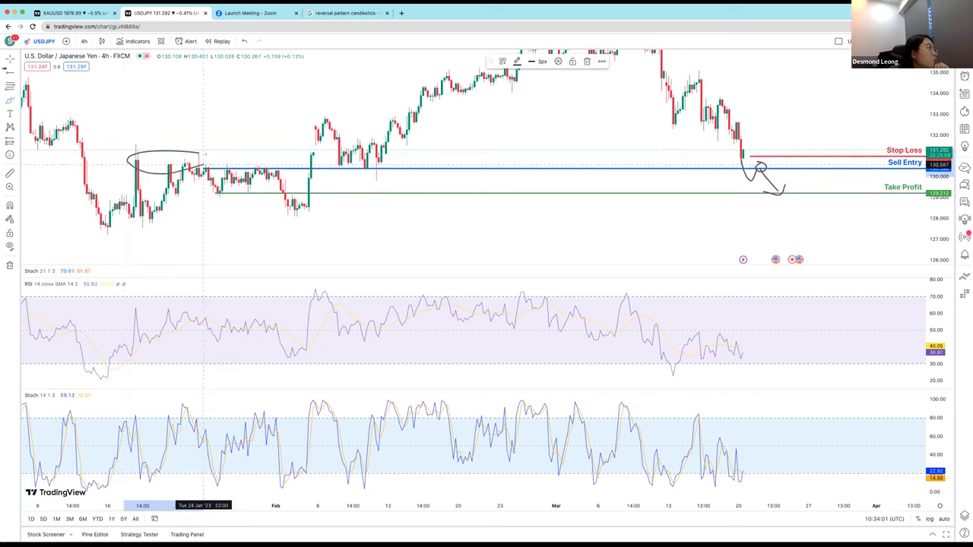
# Raise the Stop Loss ray to about 131.37, near the top of the circled January highs.
pyautogui.moveTo(781, 159); pyautogui.dragTo(228, 150)
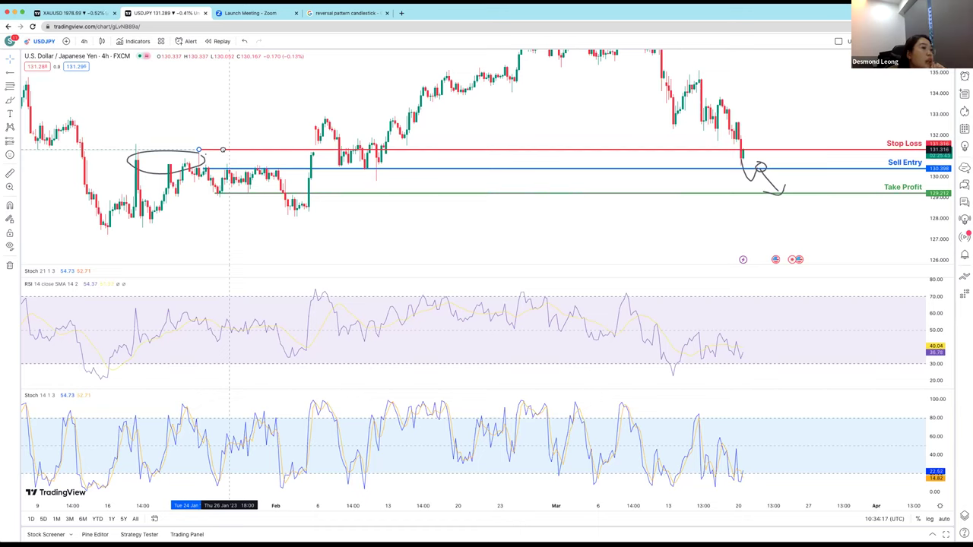
pyautogui.moveTo(222, 150); pyautogui.dragTo(246, 150)
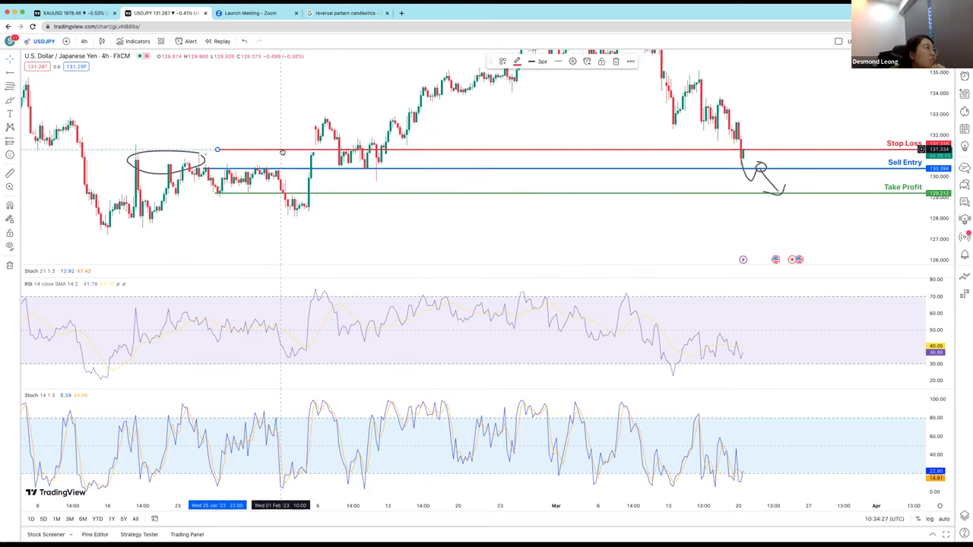
pyautogui.moveTo(281, 149); pyautogui.dragTo(273, 148)
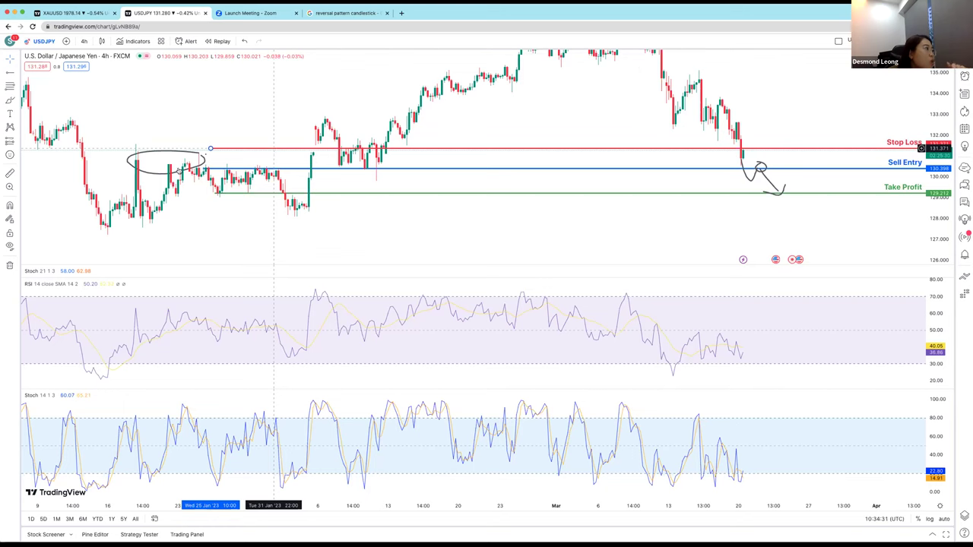
pyautogui.doubleClick(318, 183)
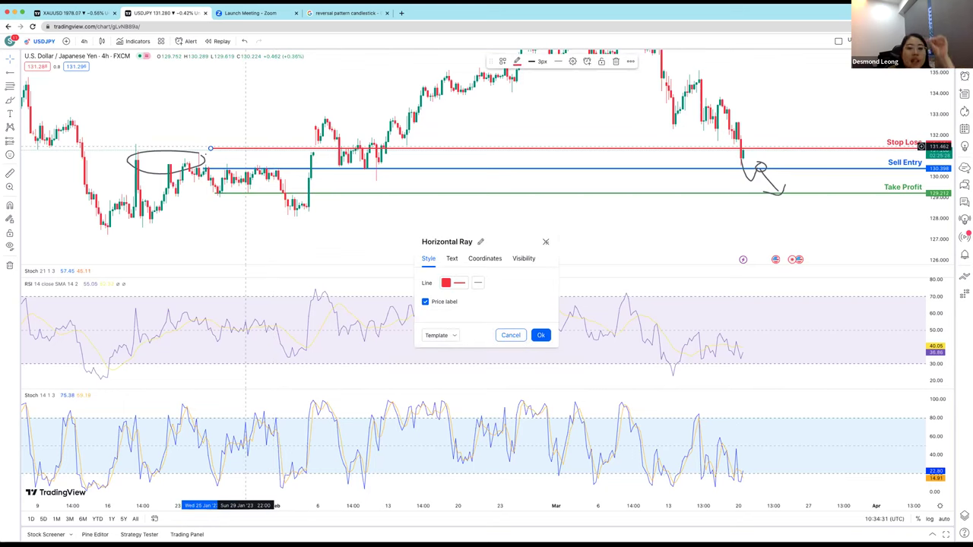
pyautogui.click(540, 336)
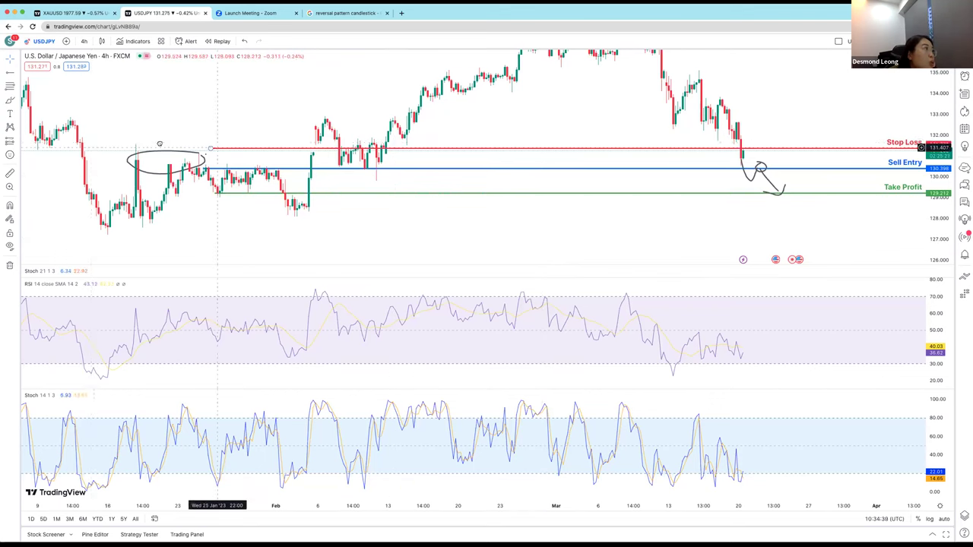
# Lower the Stop Loss ray to about 130.9 and shift the ellipse onto the late-January consolidation highs.
pyautogui.moveTo(211, 148)
pyautogui.mouseDown()
pyautogui.moveTo(137, 138)
pyautogui.moveTo(225, 158)
pyautogui.moveTo(312, 158)
pyautogui.moveTo(227, 158)
pyautogui.mouseUp()
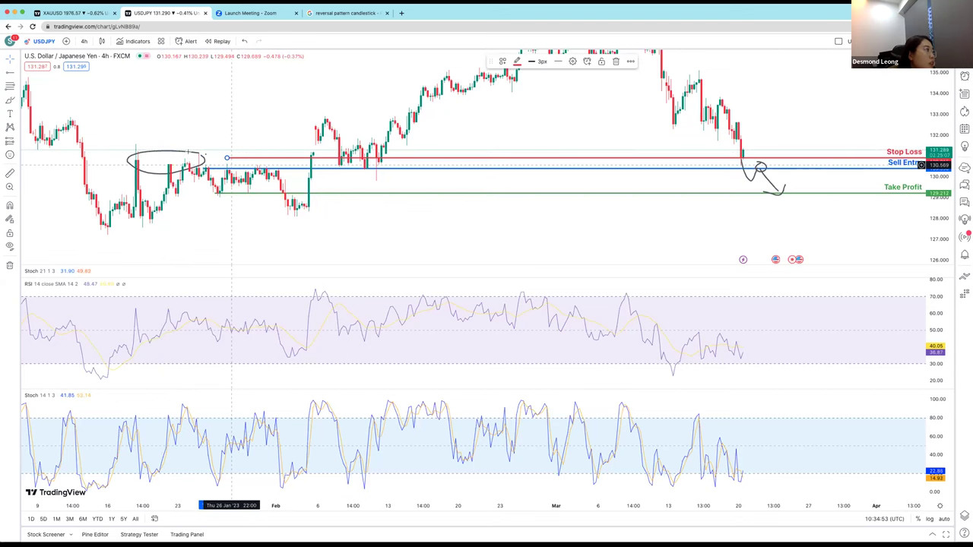
pyautogui.moveTo(193, 153); pyautogui.dragTo(285, 161)
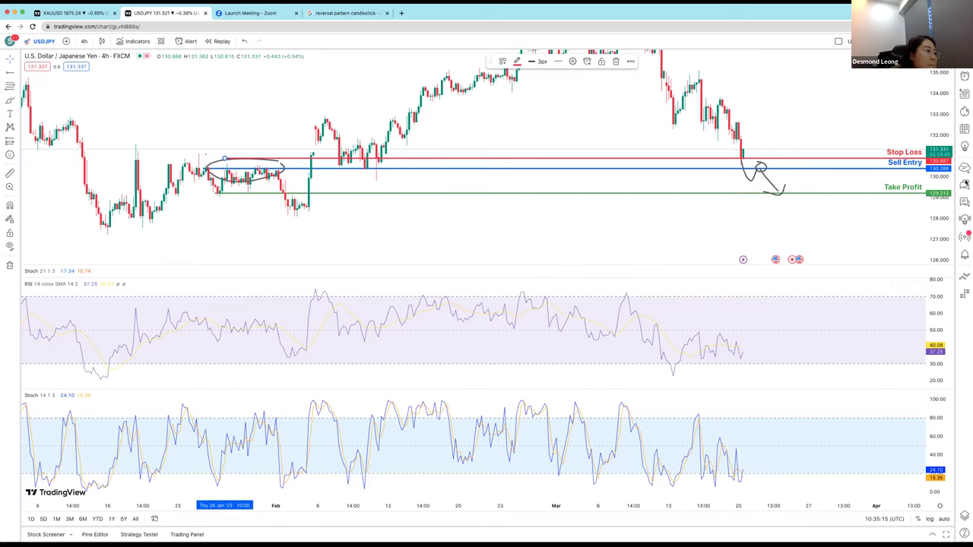
# Draw a rising trend line on the RSI from the 13 March low to about 48.4 on 23 March.
pyautogui.moveTo(939, 206); pyautogui.dragTo(940, 250)
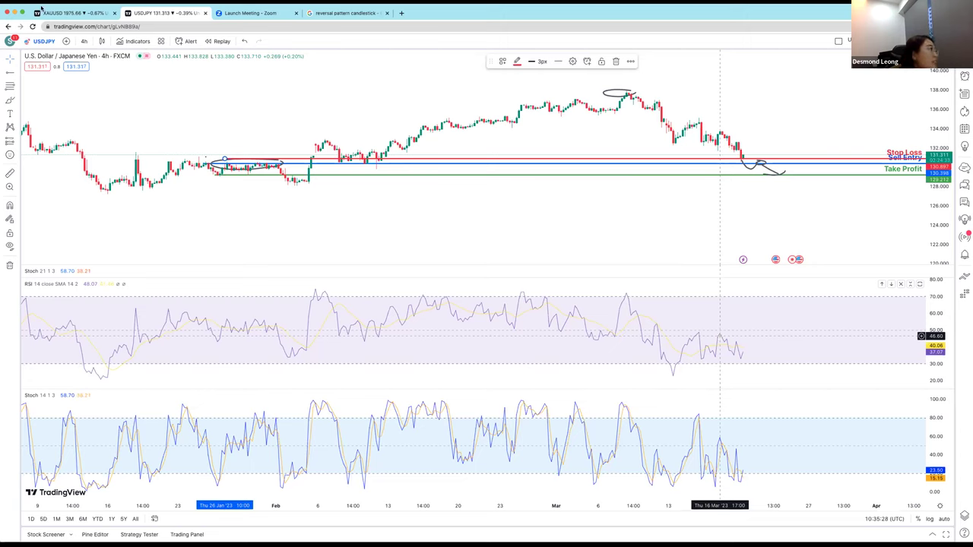
pyautogui.click(17, 73)
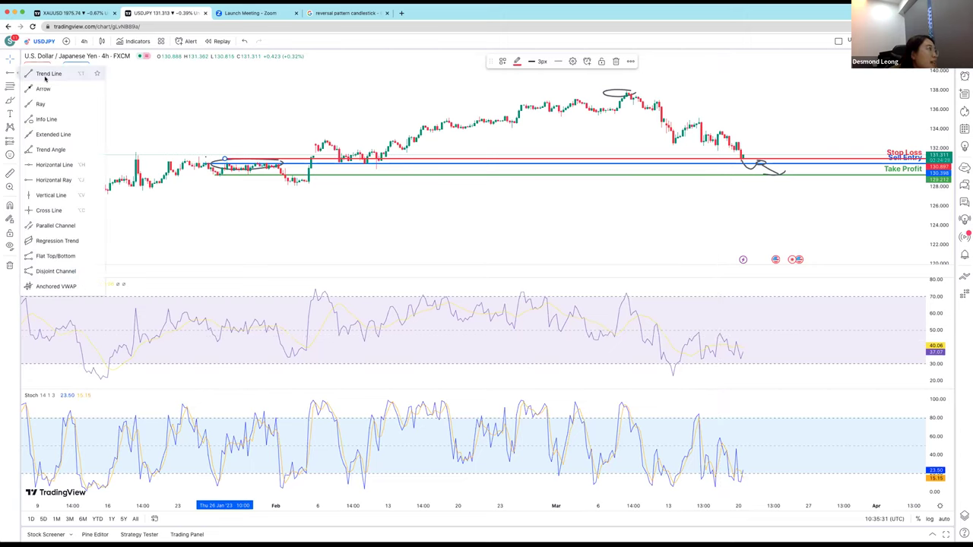
pyautogui.click(48, 73)
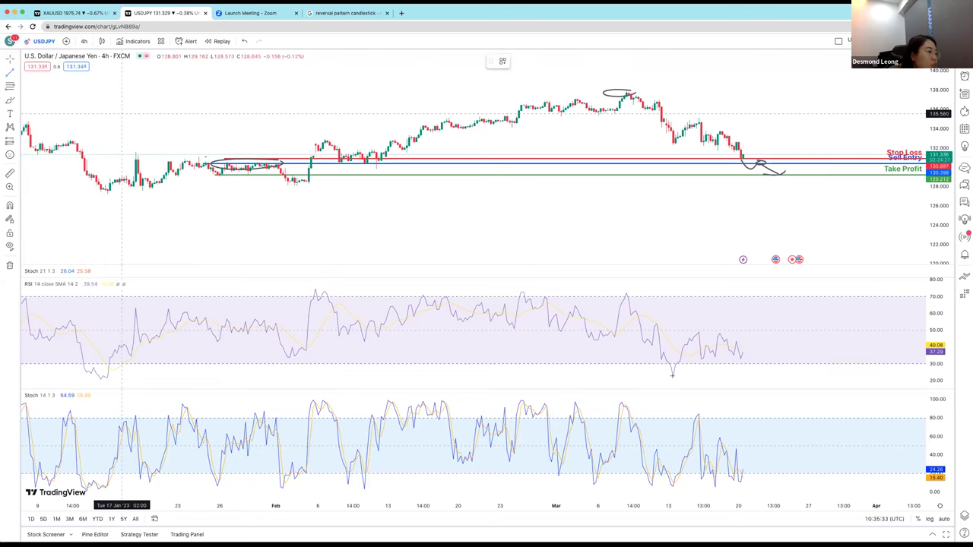
pyautogui.click(673, 376)
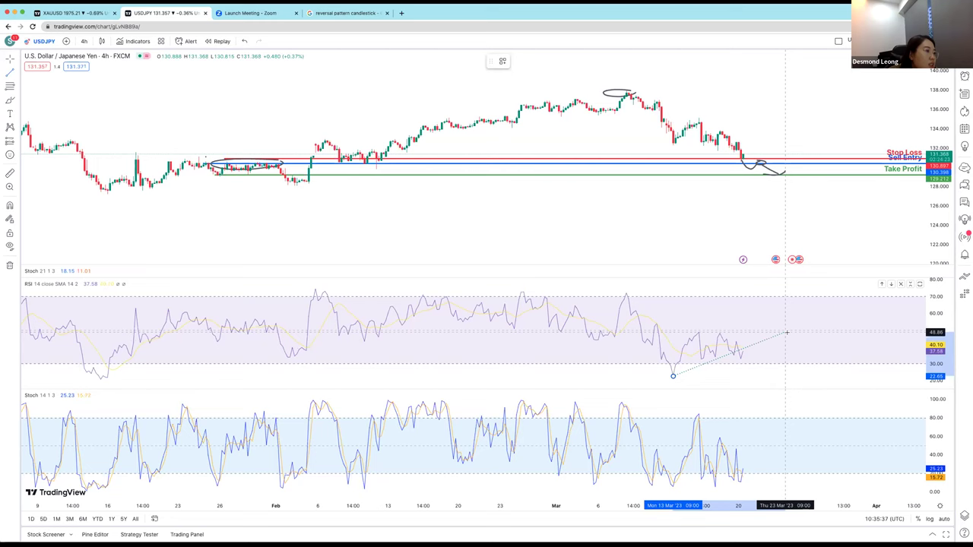
pyautogui.click(787, 332)
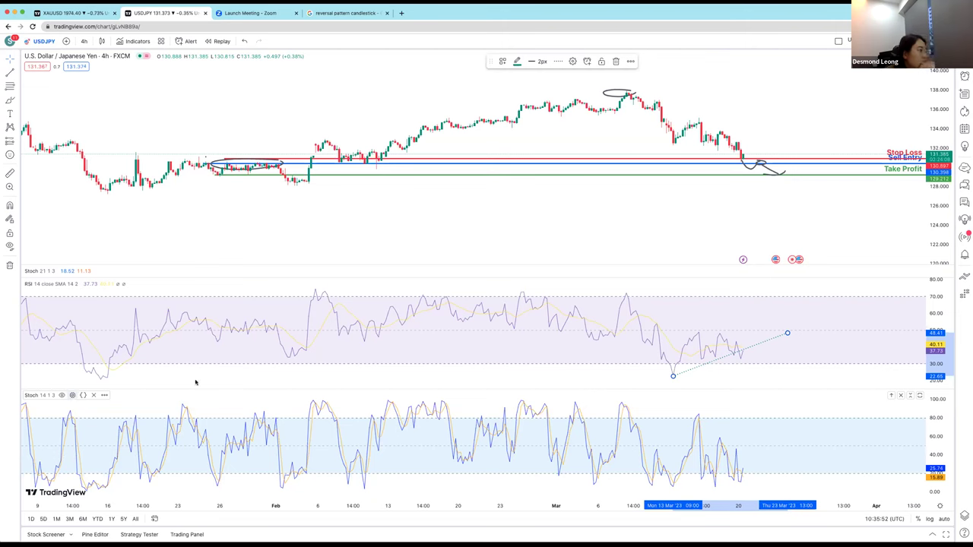
# Set the 14-period Stochastic's %K Length to 21 and its %K Smoothing to 5.
pyautogui.click(73, 394)
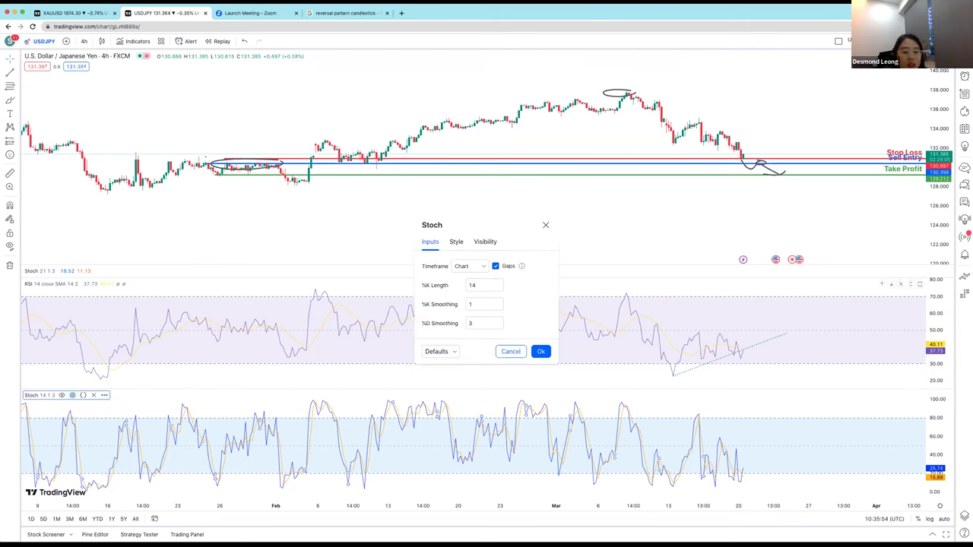
pyautogui.click(483, 285)
pyautogui.press('BackSpace')
pyautogui.press('BackSpace')
pyautogui.write('21')
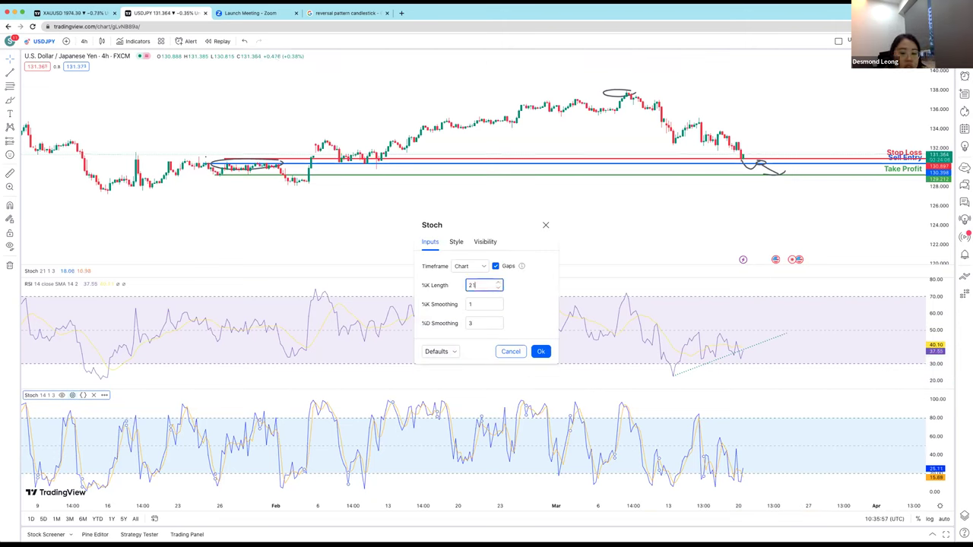
pyautogui.press('Tab')
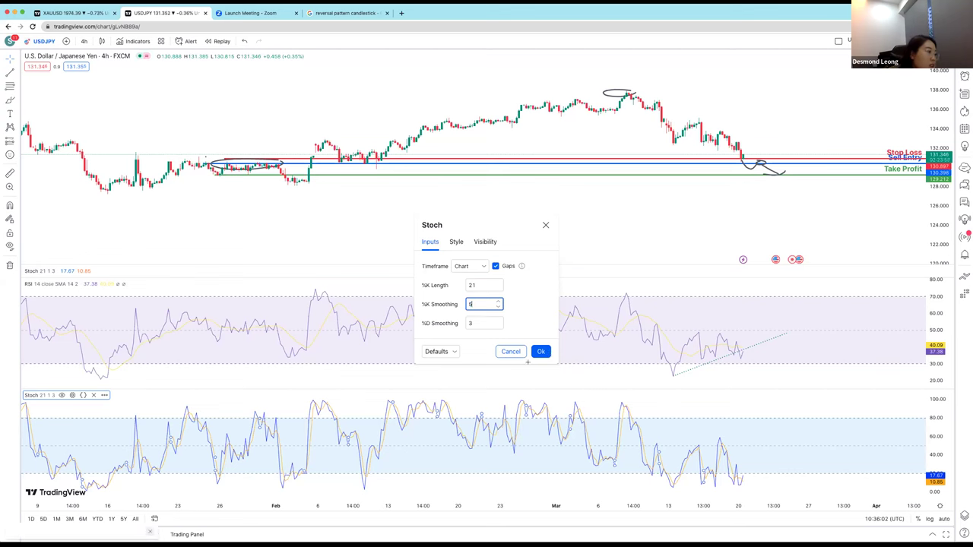
pyautogui.click(541, 351)
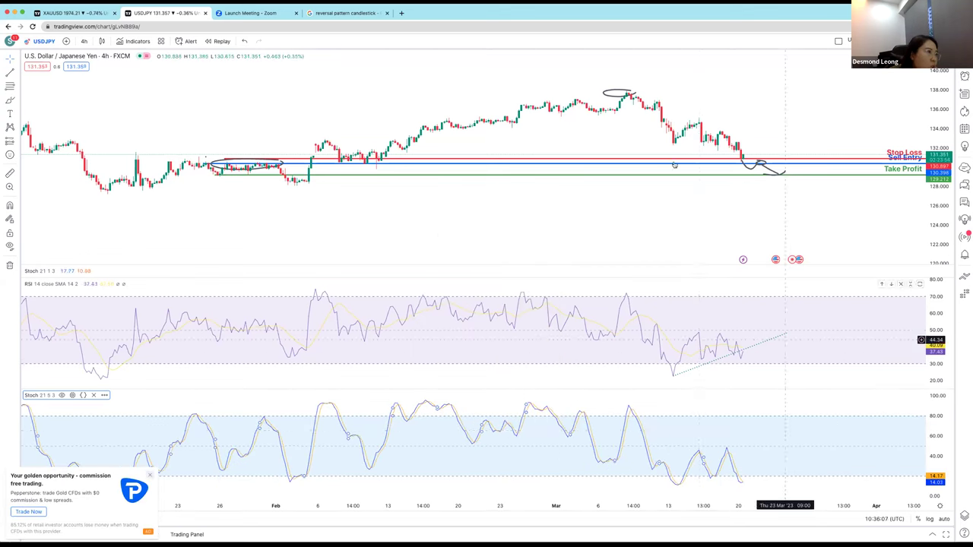
# Refit the RSI trend line beneath the March lows, from about 22.4 on 13 March to about 43.4 on 24 March.
pyautogui.click(754, 346)
pyautogui.moveTo(760, 351); pyautogui.dragTo(761, 358)
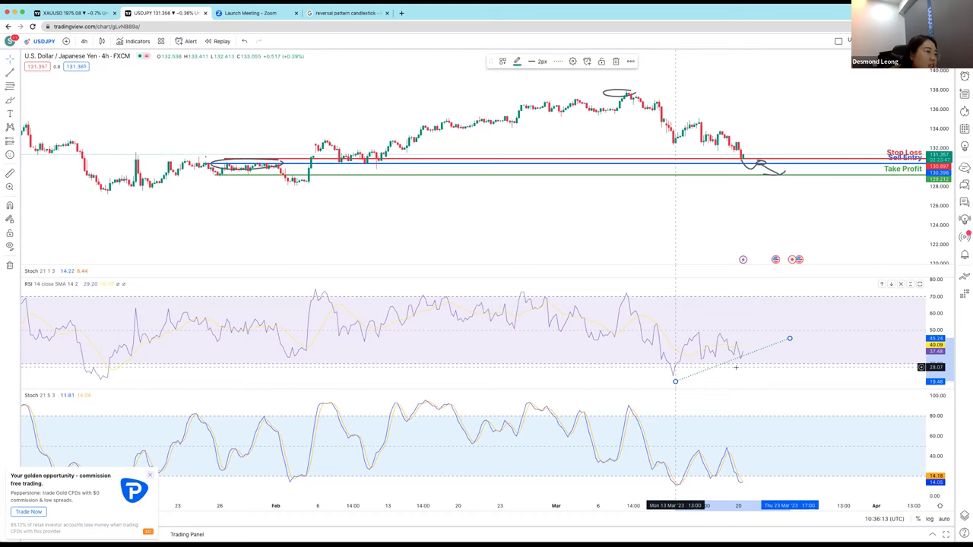
pyautogui.click(783, 346)
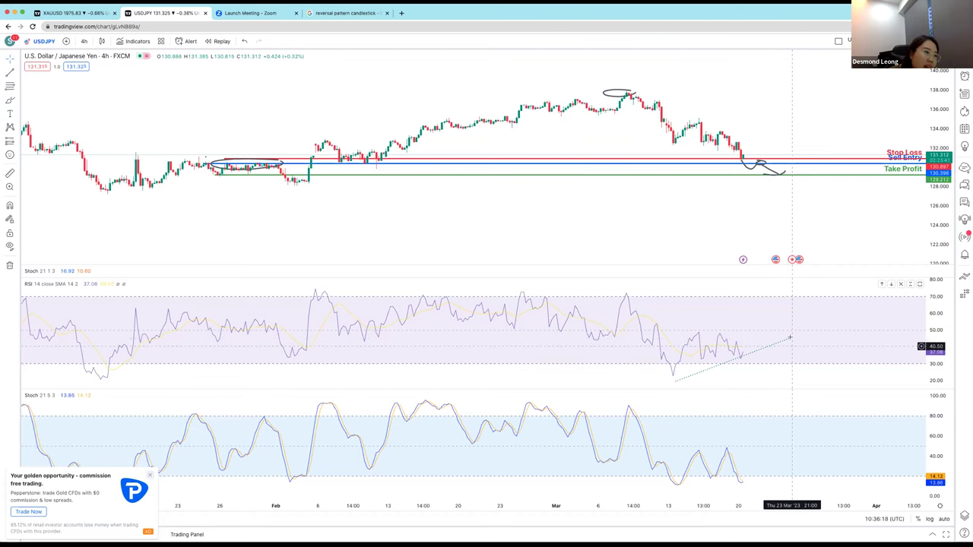
pyautogui.doubleClick(792, 347)
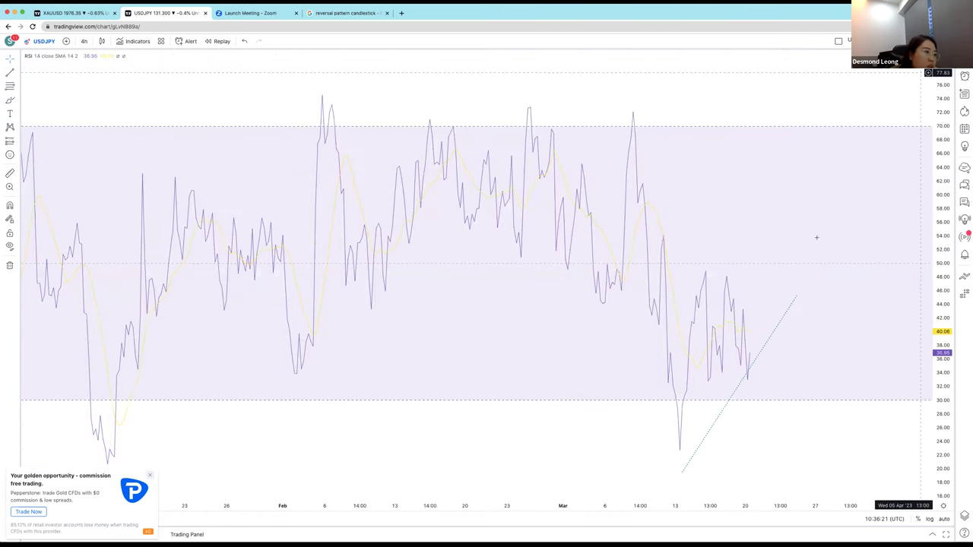
pyautogui.doubleClick(674, 384)
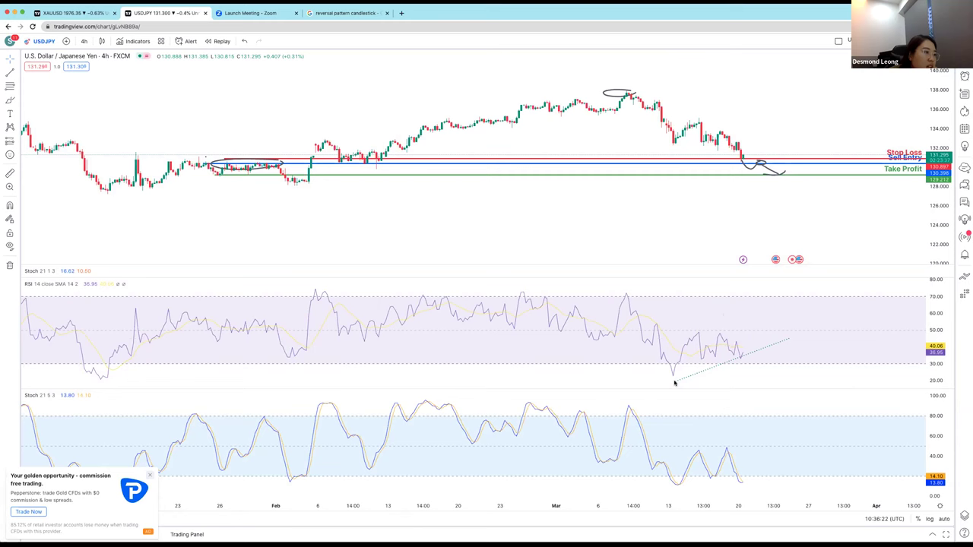
pyautogui.click(674, 380)
pyautogui.moveTo(674, 380); pyautogui.dragTo(673, 376)
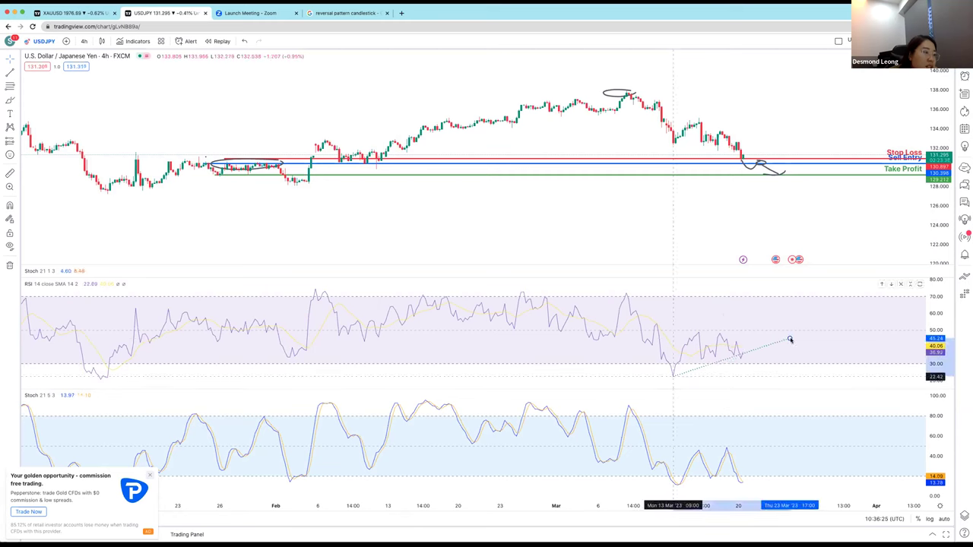
pyautogui.moveTo(791, 339); pyautogui.dragTo(793, 345)
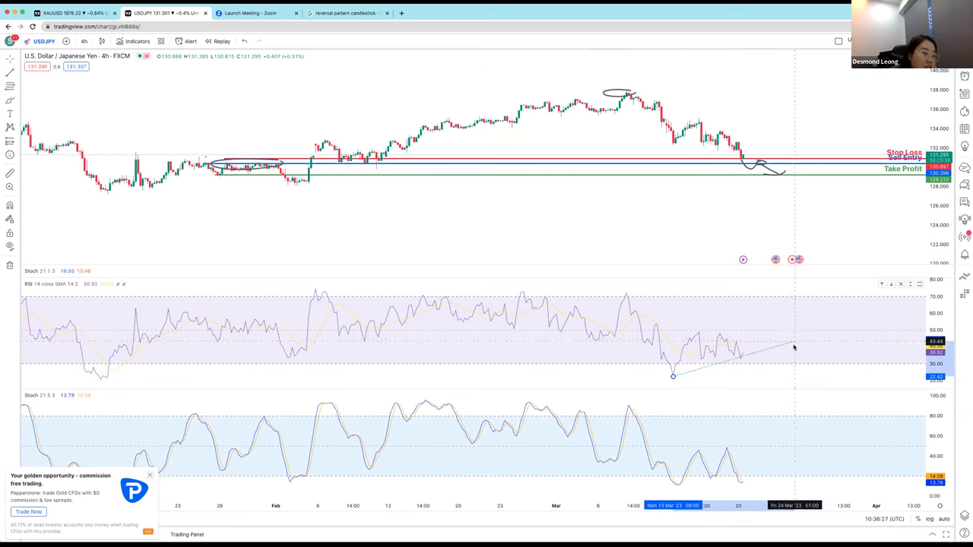
# Fix the RSI trend line's end point at about 41.2 on 24 March, leaving its style settings as they are.
pyautogui.doubleClick(794, 346)
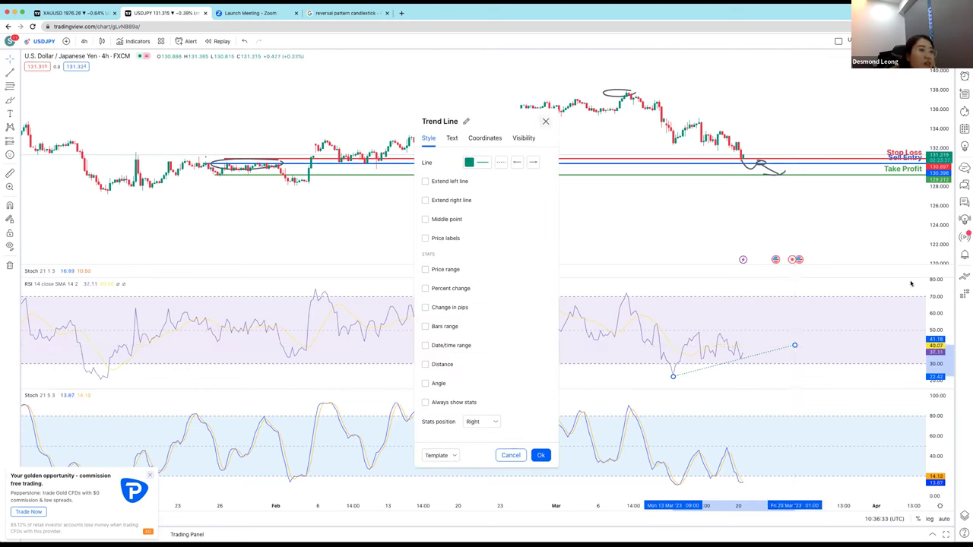
pyautogui.press('Escape')
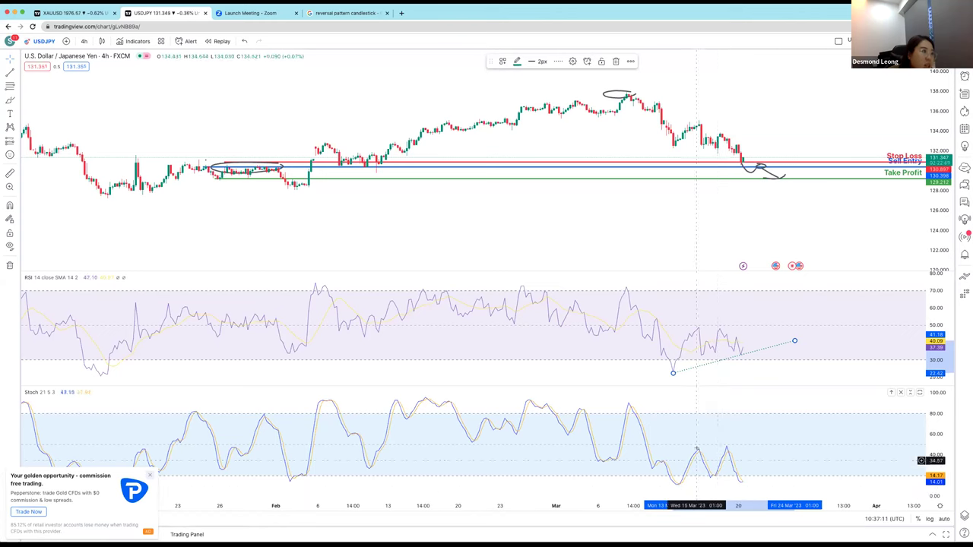
# Place vertical lines through the two recent price and Stochastic peaks, at 15 March 05:00 and 17 March 01:00.
pyautogui.click(16, 74)
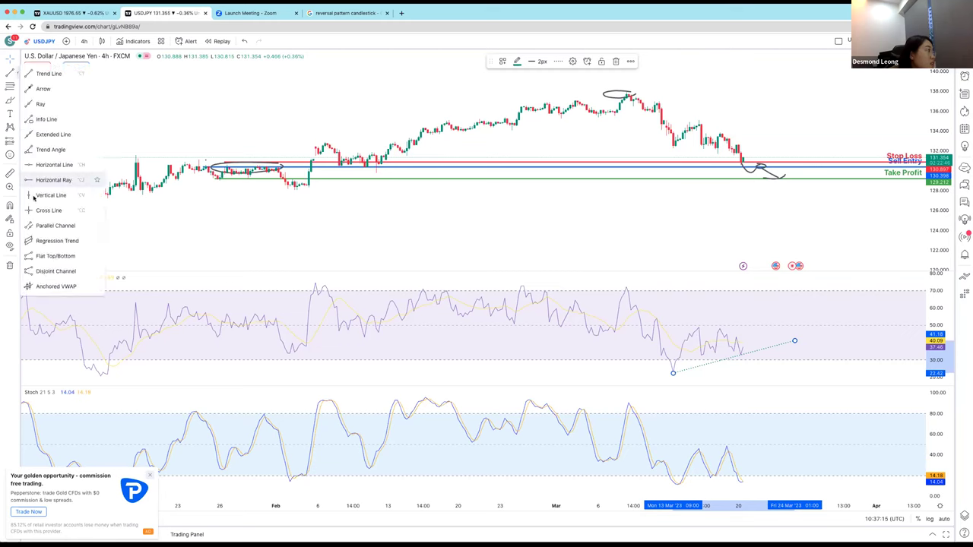
pyautogui.click(51, 195)
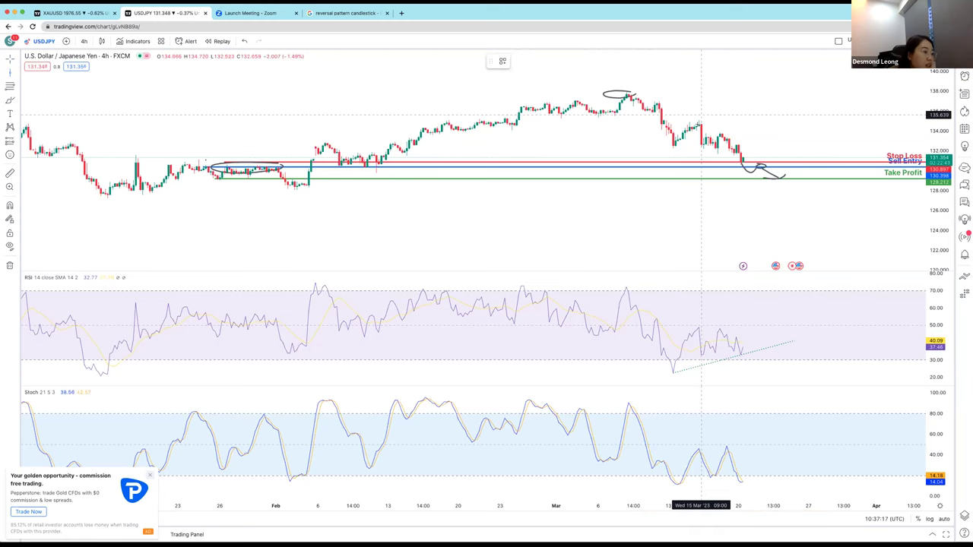
pyautogui.click(698, 126)
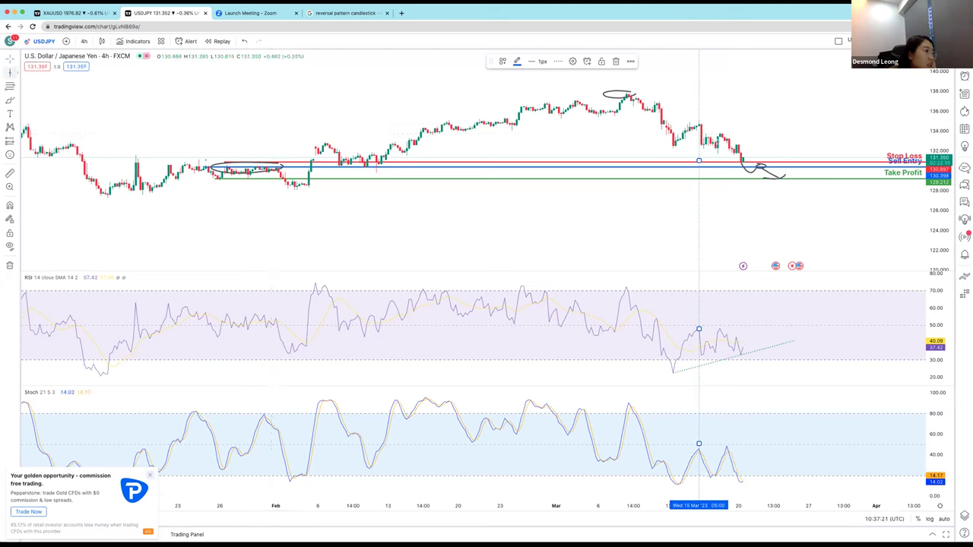
pyautogui.click(11, 72)
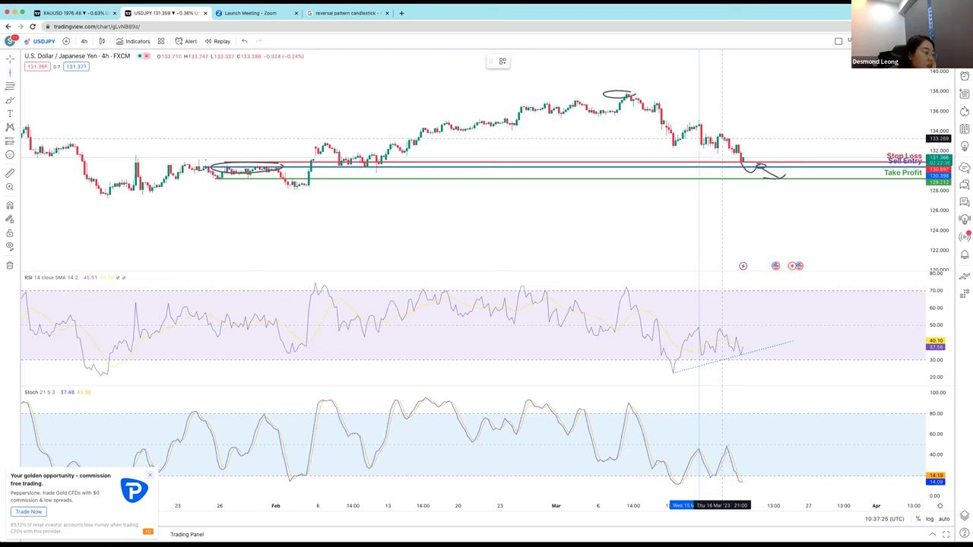
pyautogui.click(724, 139)
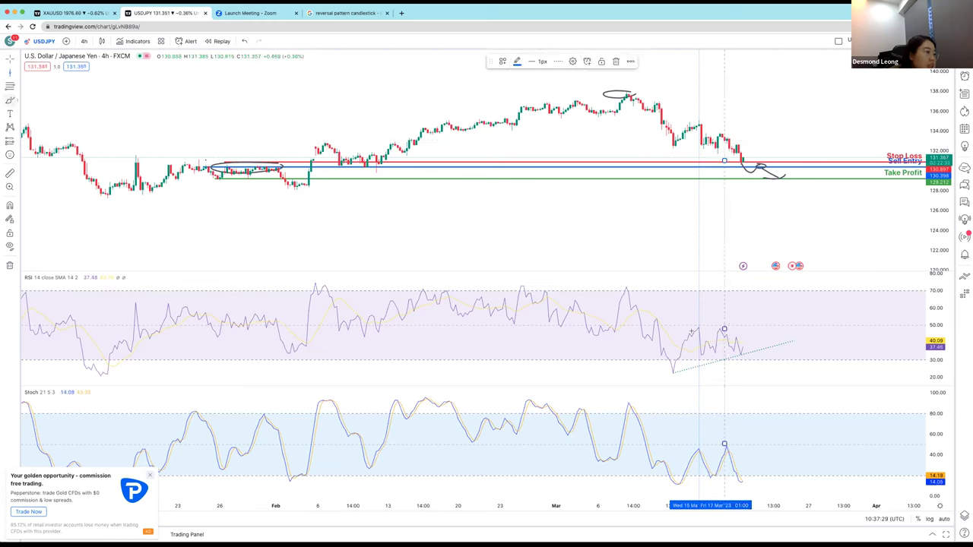
# Brush freehand divergence marks: circled and joined mid-March Stochastic peaks, a falling line above the price highs, and a rising line under the RSI lows.
pyautogui.click(708, 326)
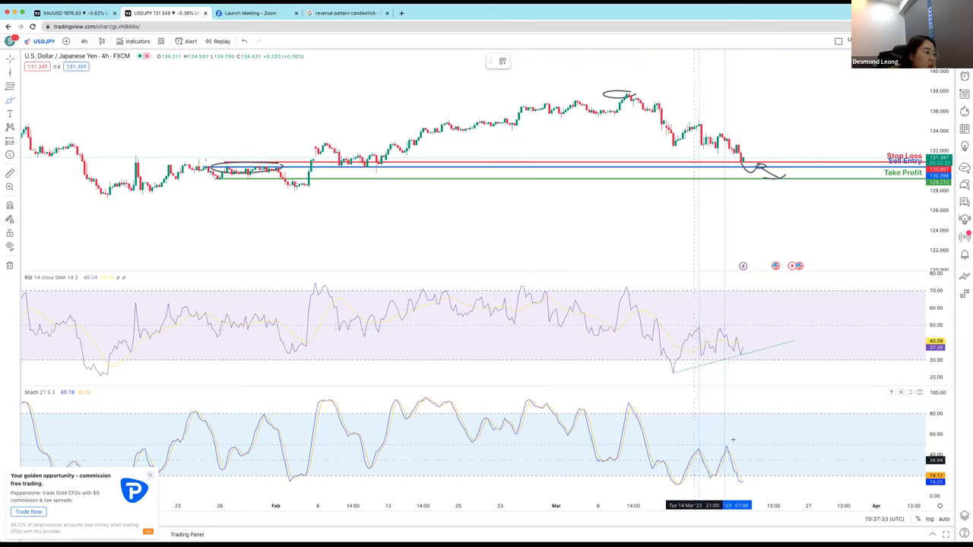
pyautogui.moveTo(732, 438)
pyautogui.mouseDown()
pyautogui.moveTo(736, 448)
pyautogui.moveTo(690, 446)
pyautogui.mouseUp()
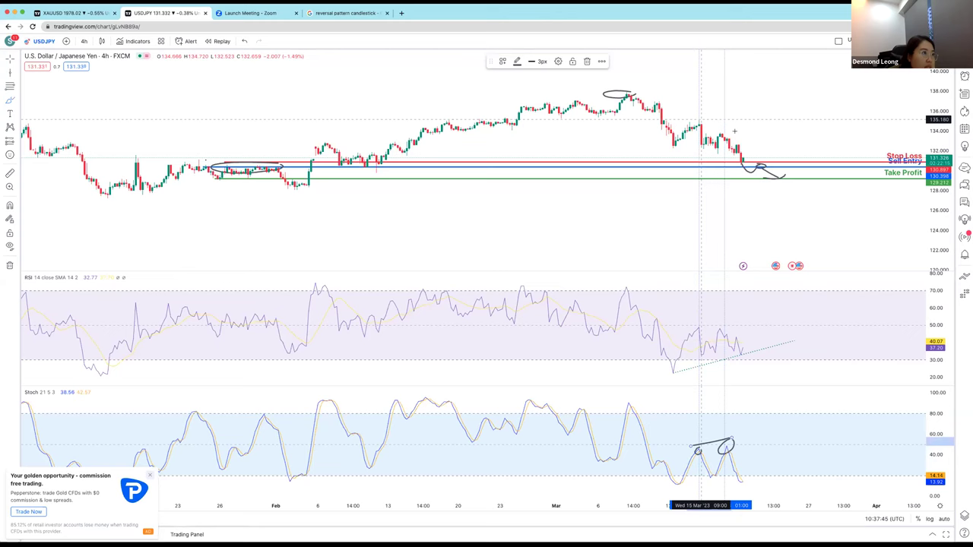
pyautogui.moveTo(701, 119); pyautogui.dragTo(754, 137)
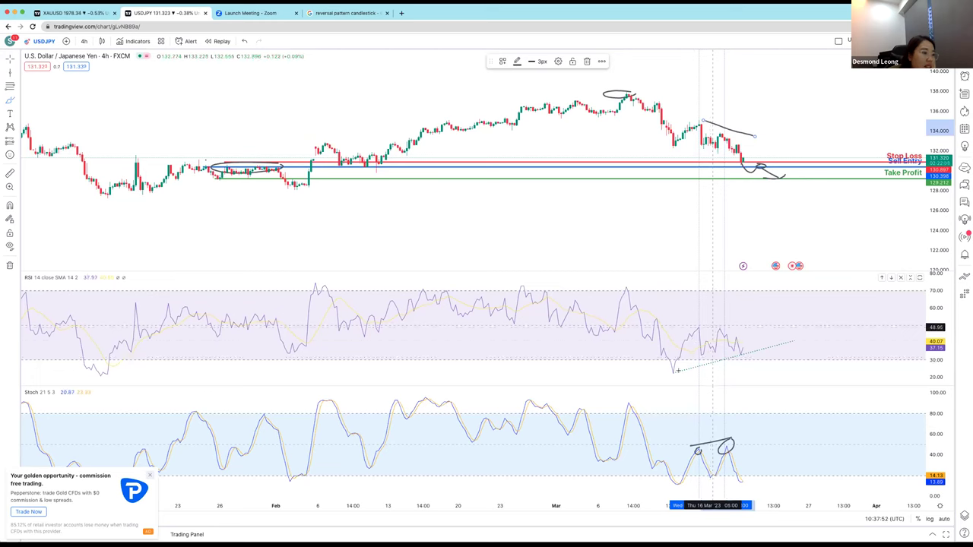
pyautogui.moveTo(679, 377); pyautogui.dragTo(752, 357)
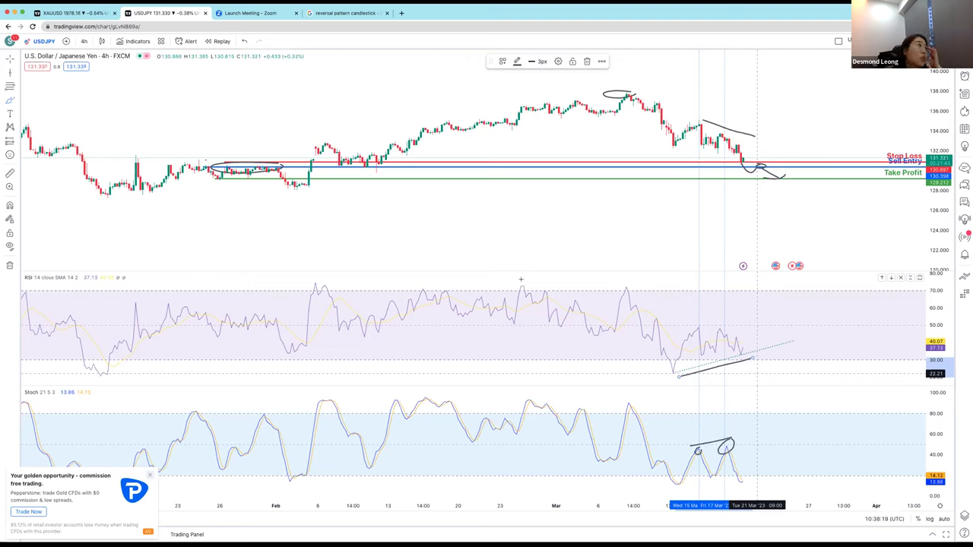
# Switch to the XAUUSD chart and remove all of its drawings and indicators.
pyautogui.click(91, 10)
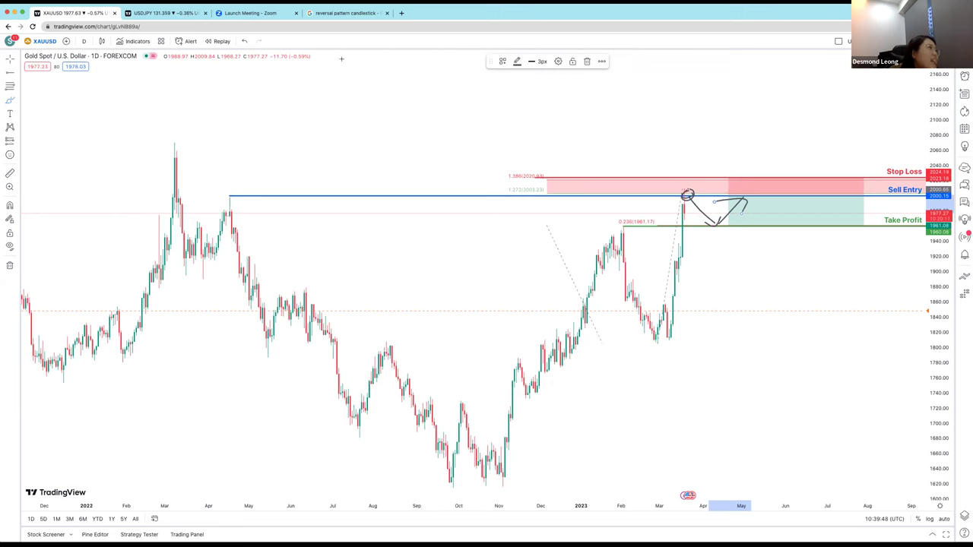
pyautogui.hotkey('ctrl', 'Tab')
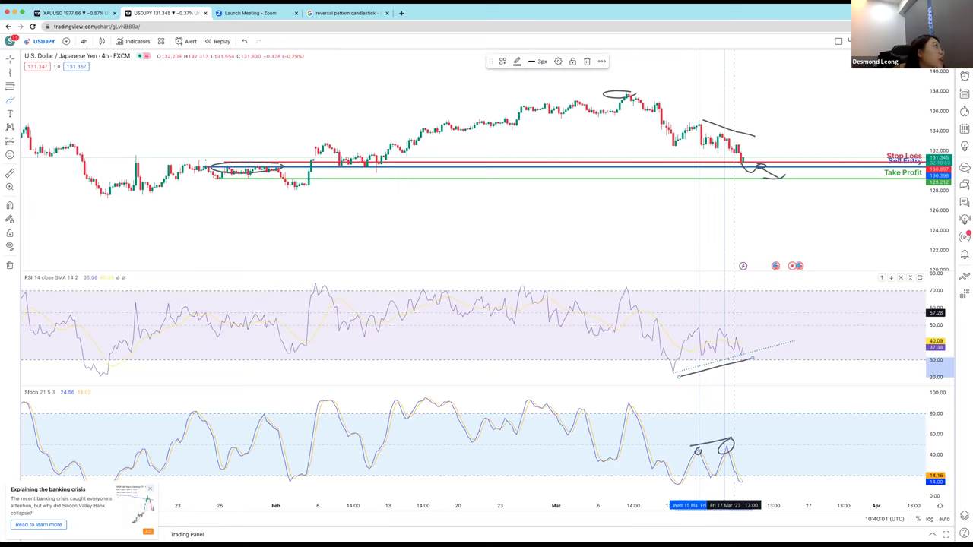
pyautogui.click(76, 13)
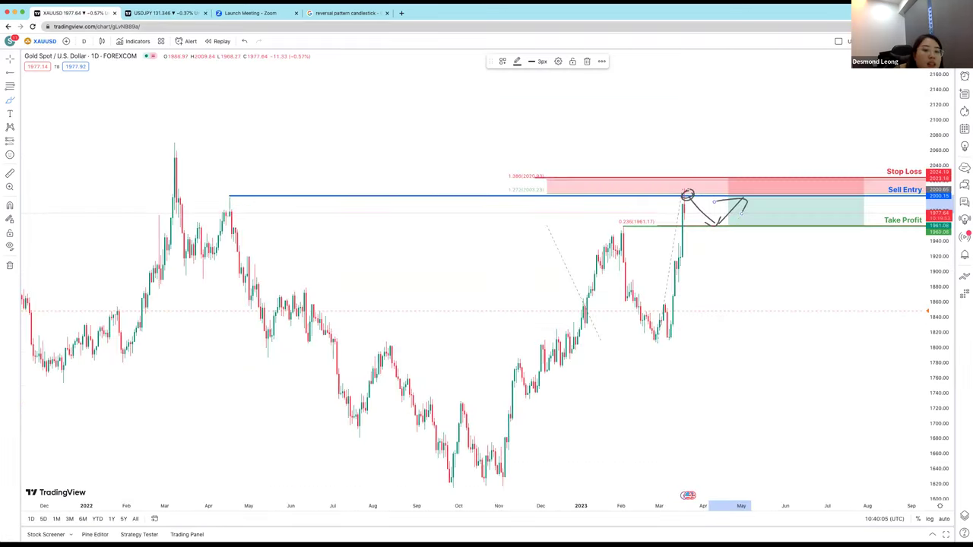
pyautogui.click(11, 264)
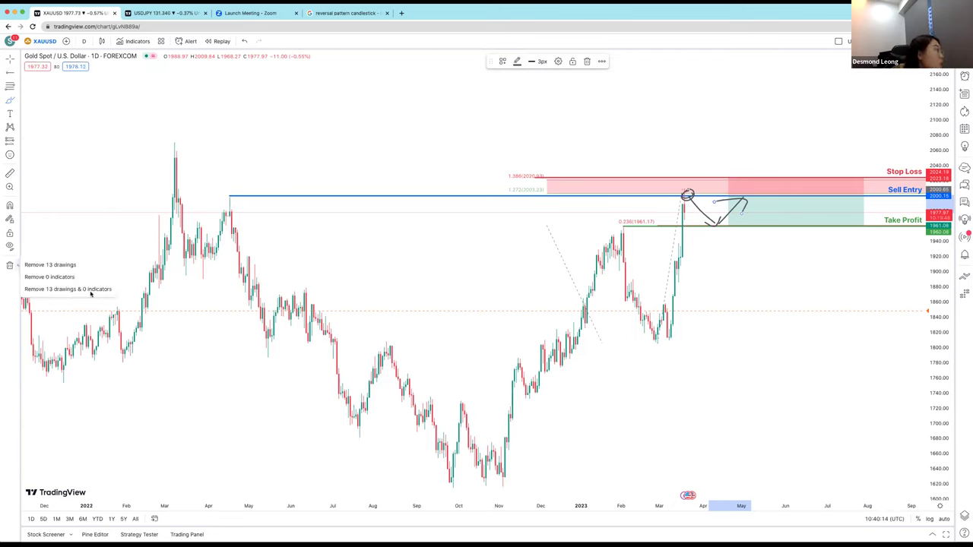
pyautogui.click(67, 288)
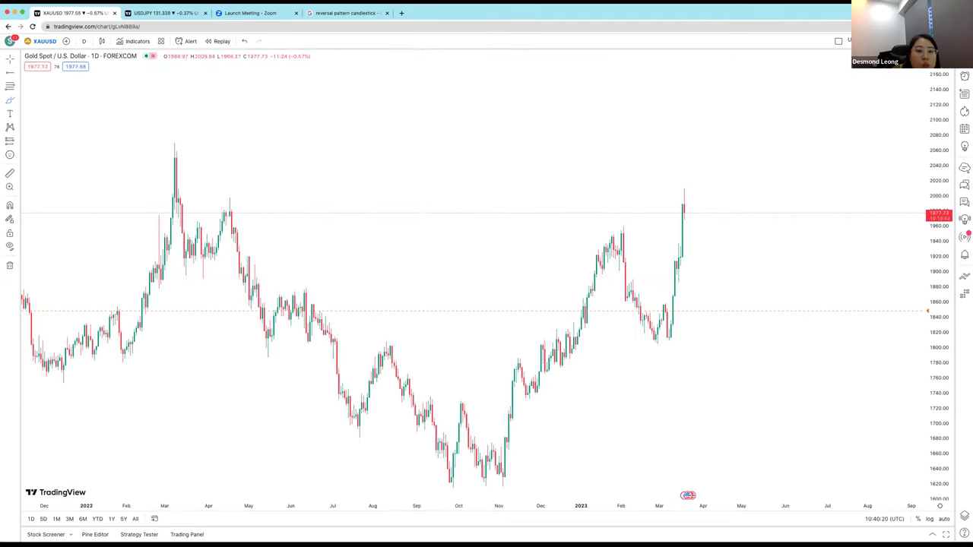
pyautogui.scroll(-2, 486, 183)
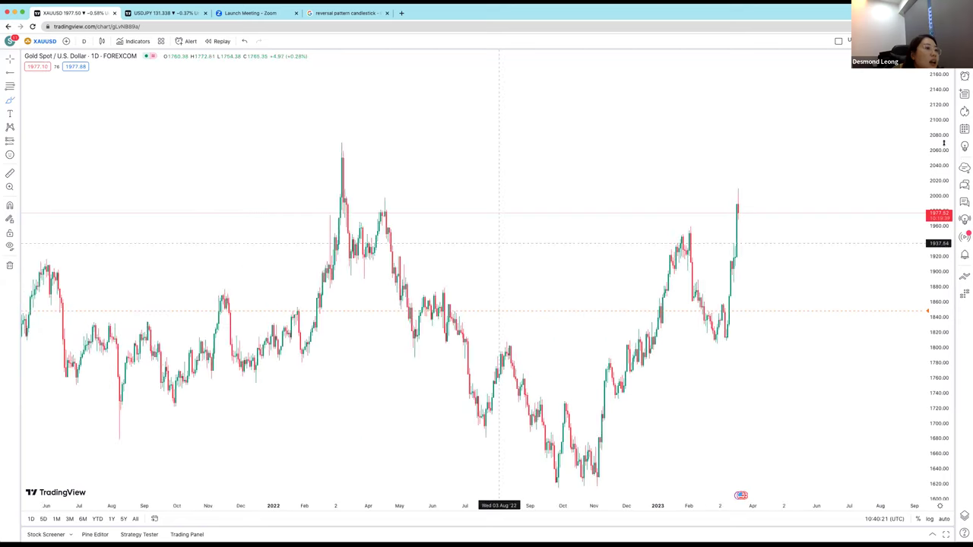
pyautogui.moveTo(378, 192); pyautogui.dragTo(542, 129)
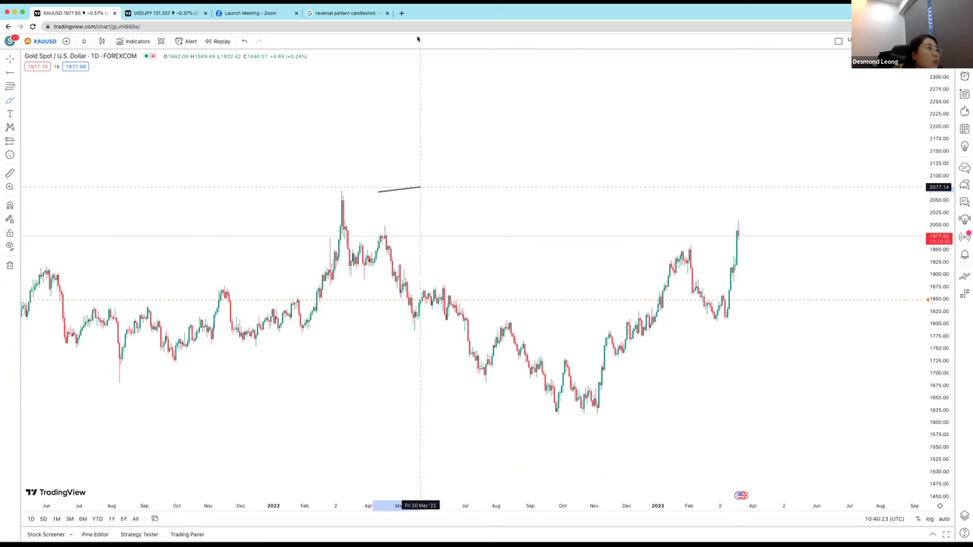
pyautogui.click(515, 183)
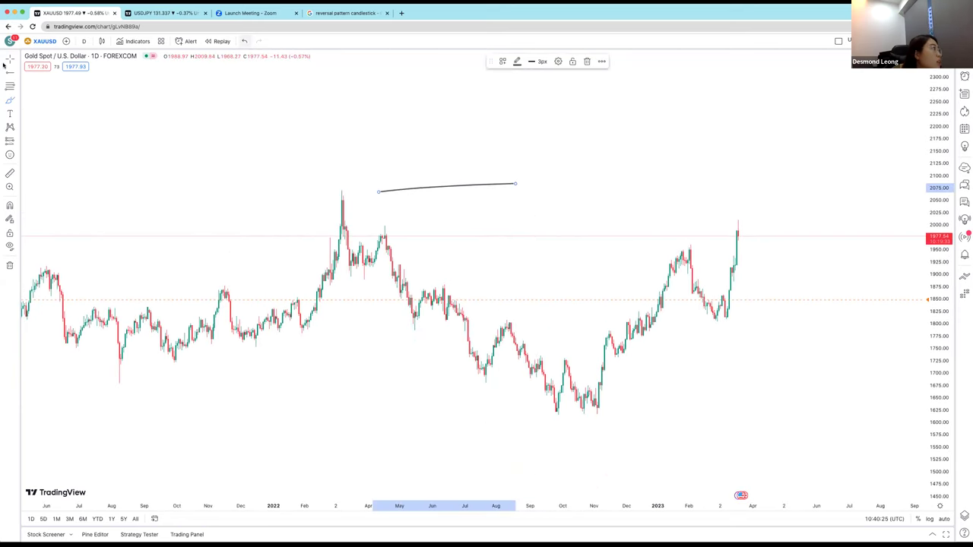
pyautogui.hotkey('ctrl', 'z')
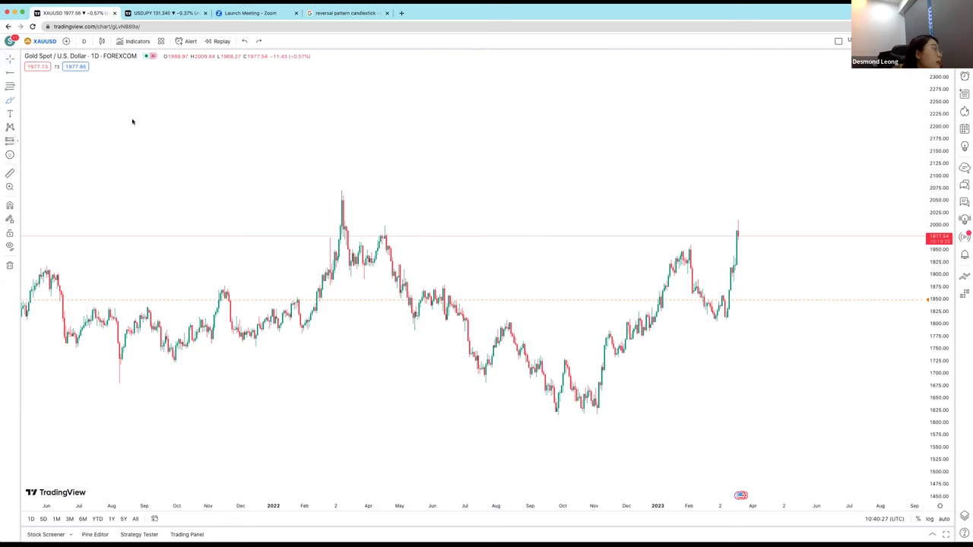
# Set the gold chart's interval to 1 week.
pyautogui.click(83, 41)
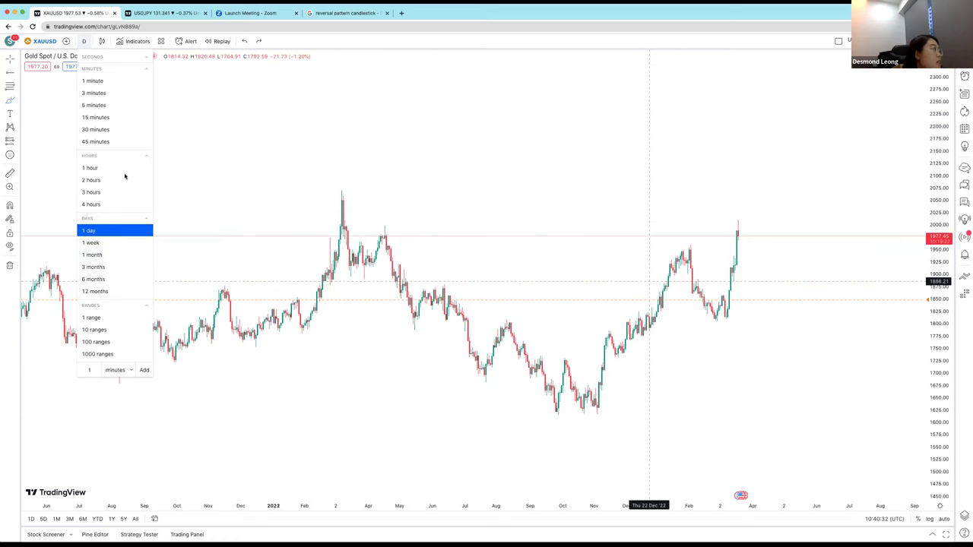
pyautogui.click(92, 242)
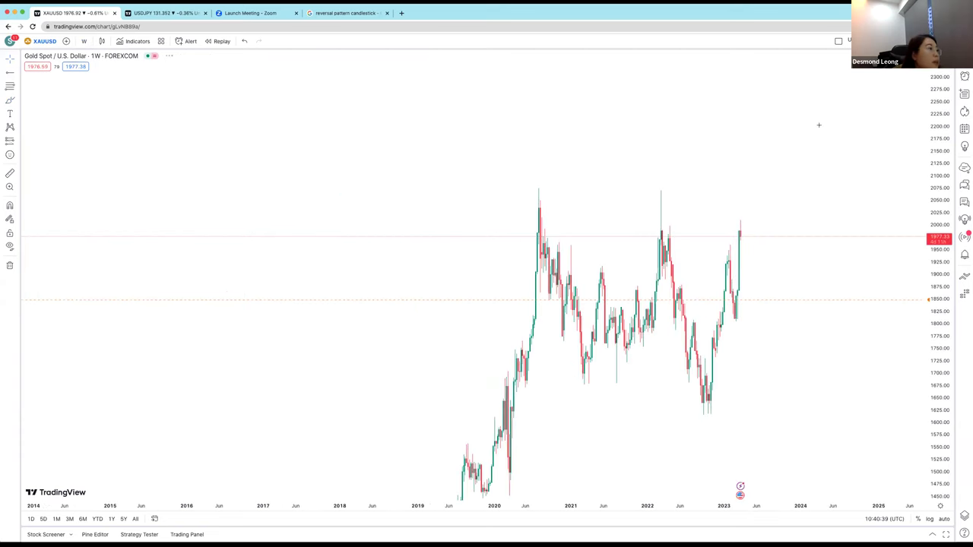
# Examine gold's long-term weekly price history from the late 1990s up to 2023.
pyautogui.scroll(-2, 920, 89)
pyautogui.scroll(-1, 656, 360)
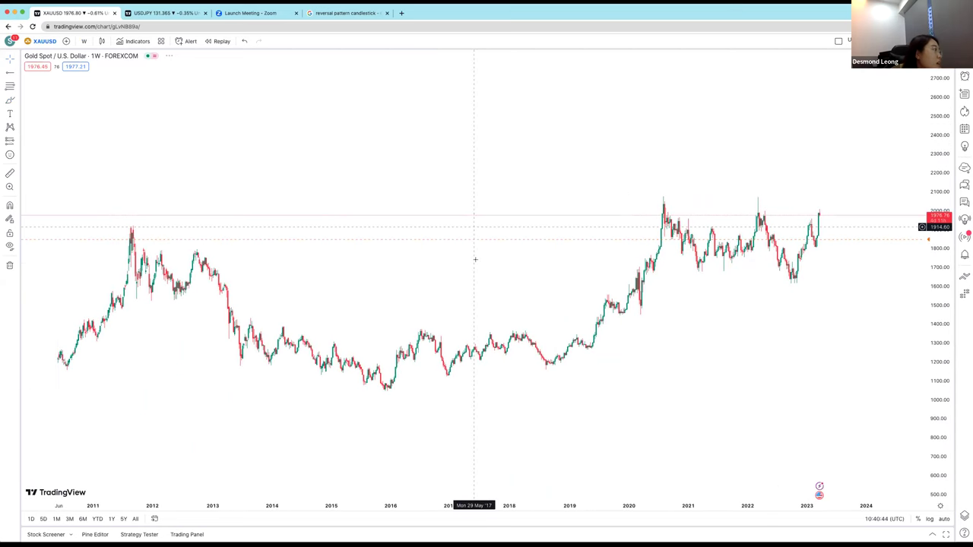
pyautogui.scroll(-2, 473, 258)
pyautogui.scroll(-2, 474, 259)
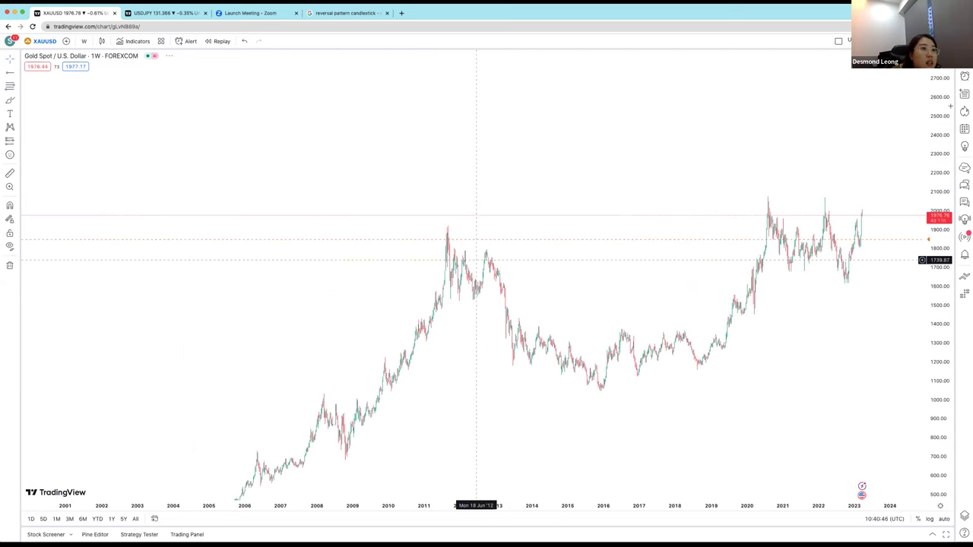
pyautogui.scroll(-1, 477, 259)
pyautogui.scroll(-2, 704, 250)
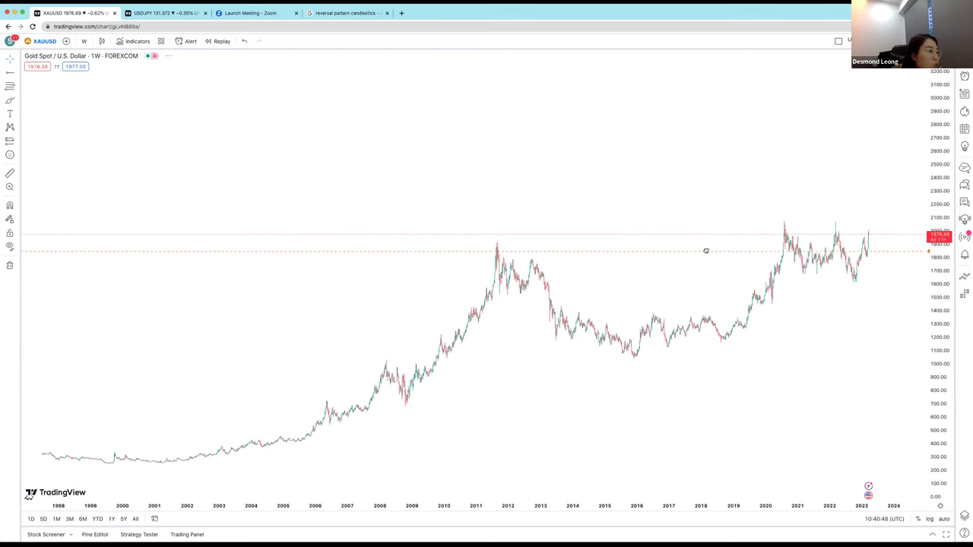
pyautogui.moveTo(707, 240); pyautogui.dragTo(711, 197)
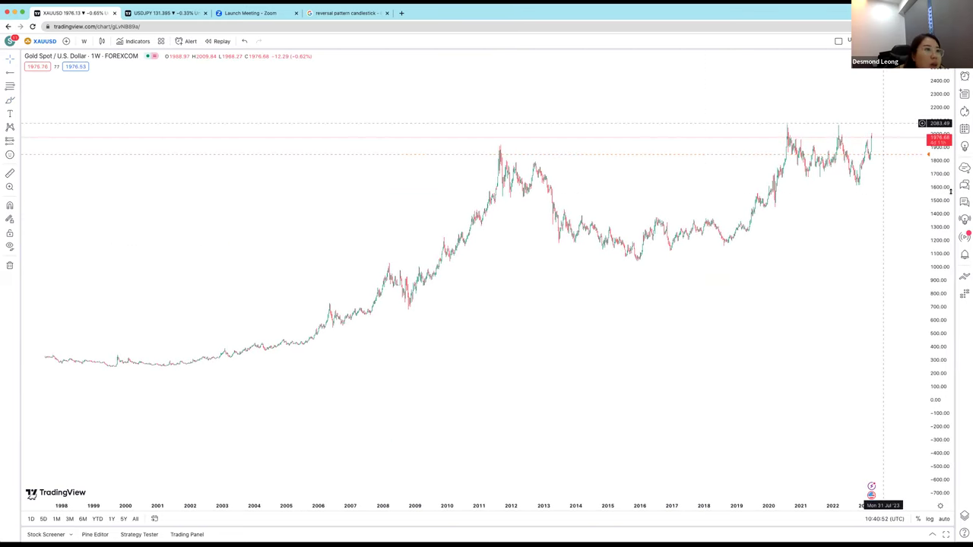
pyautogui.moveTo(939, 123); pyautogui.dragTo(955, 262)
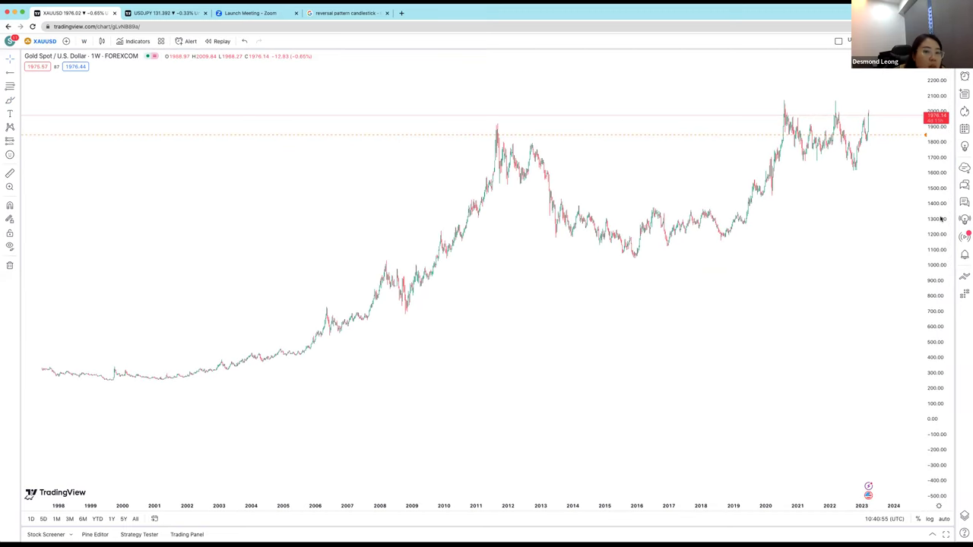
pyautogui.scroll(5, 930, 251)
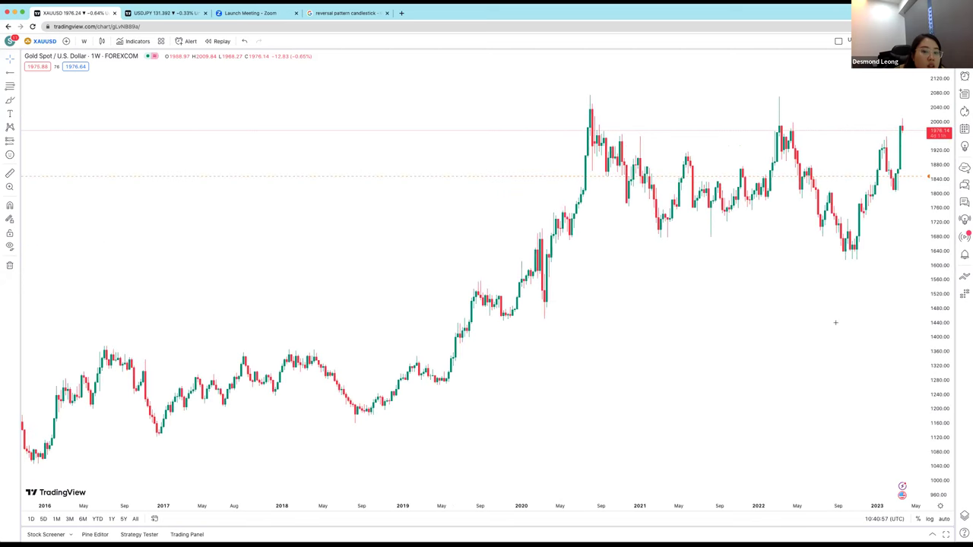
pyautogui.scroll(-3, 584, 364)
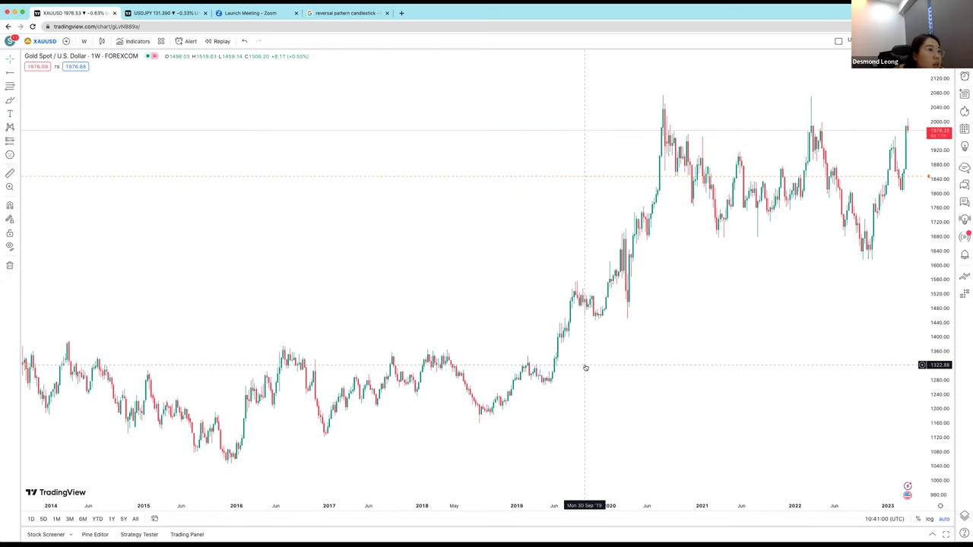
pyautogui.scroll(-1, 585, 365)
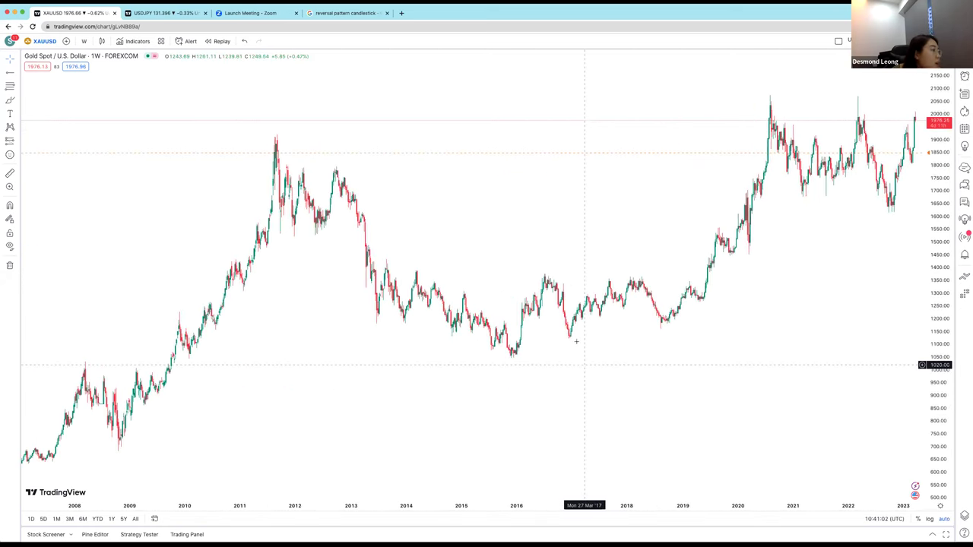
pyautogui.scroll(-2, 577, 342)
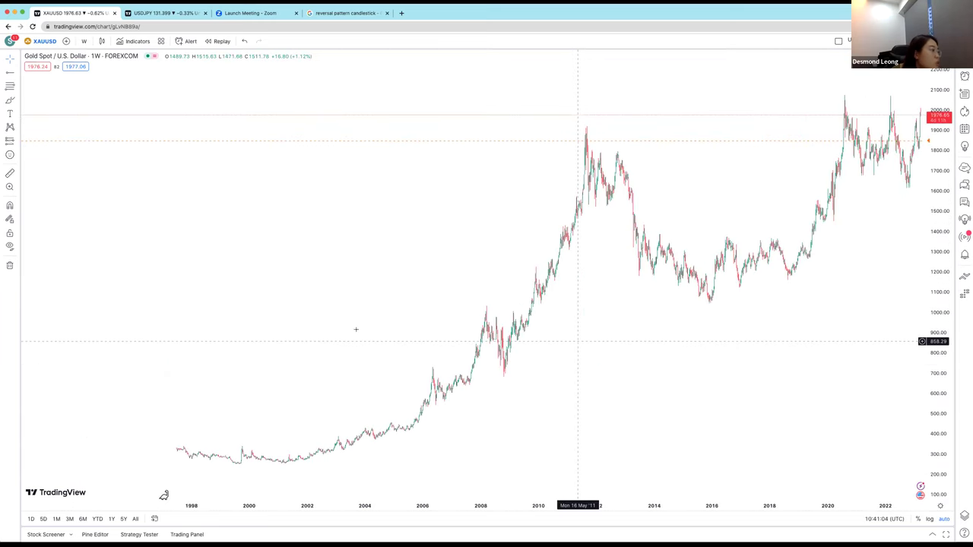
pyautogui.scroll(-1, 356, 329)
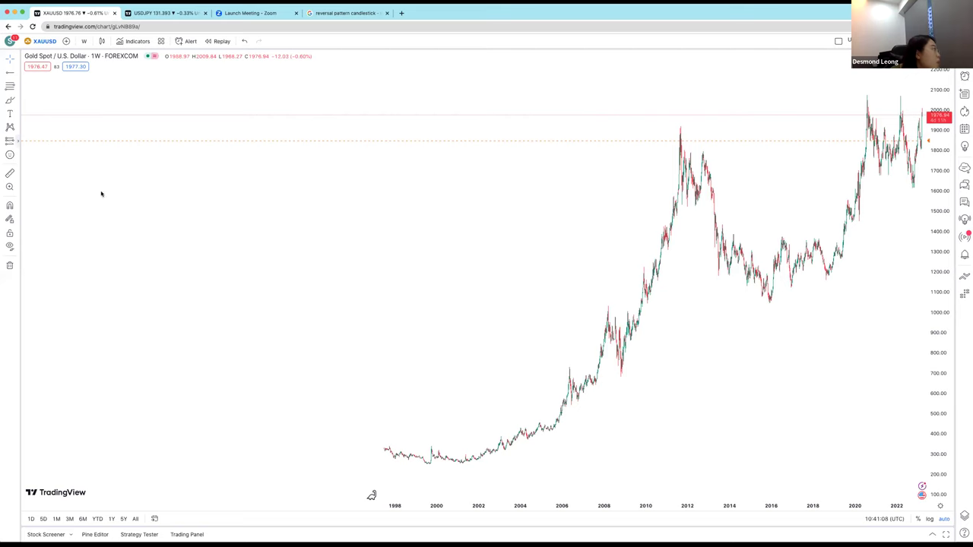
# Draw an Elliott Impulse Wave (12345) from the August 1999 low through the 2008 high, 2008 low, 2011 high and 2015 low to the 2020 peak.
pyautogui.click(17, 140)
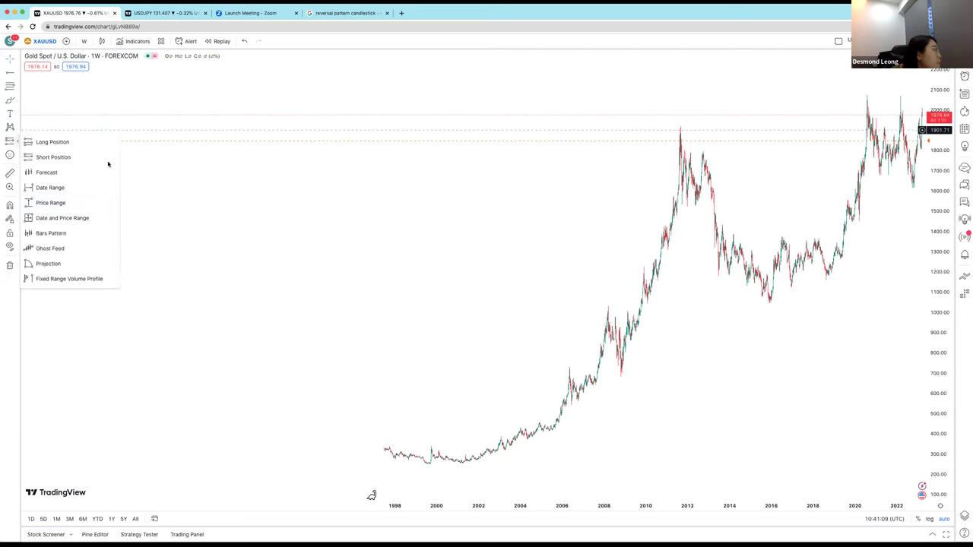
pyautogui.click(18, 127)
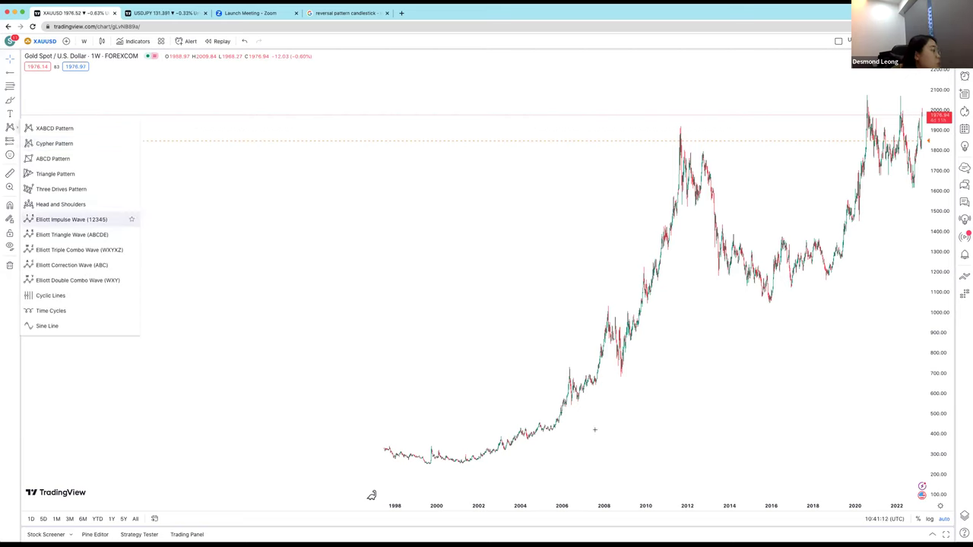
pyautogui.click(72, 219)
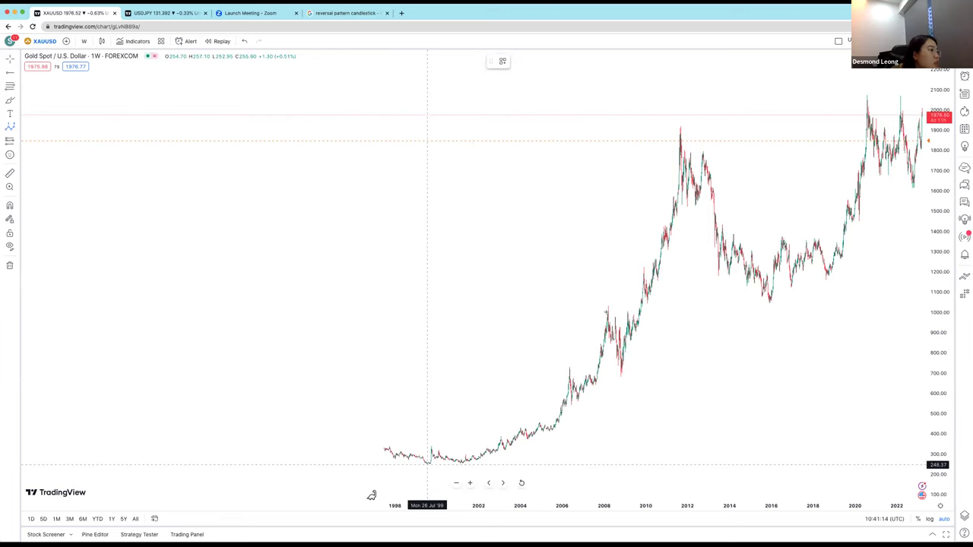
pyautogui.click(427, 463)
pyautogui.click(607, 304)
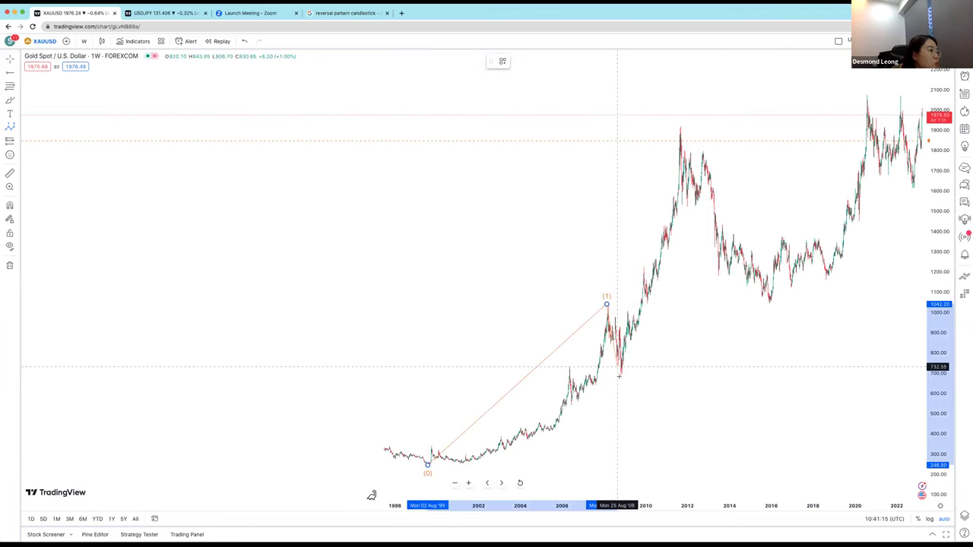
pyautogui.click(619, 378)
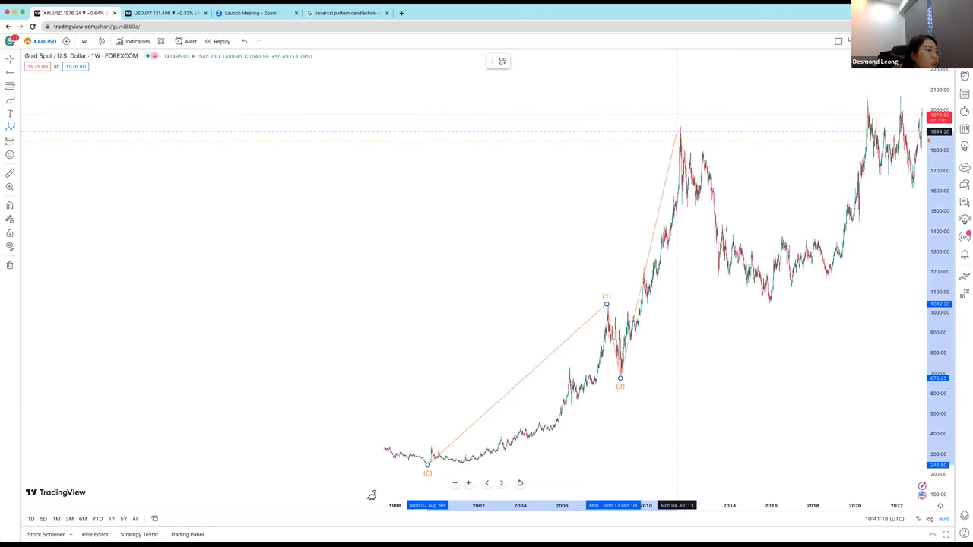
pyautogui.click(680, 126)
pyautogui.click(770, 302)
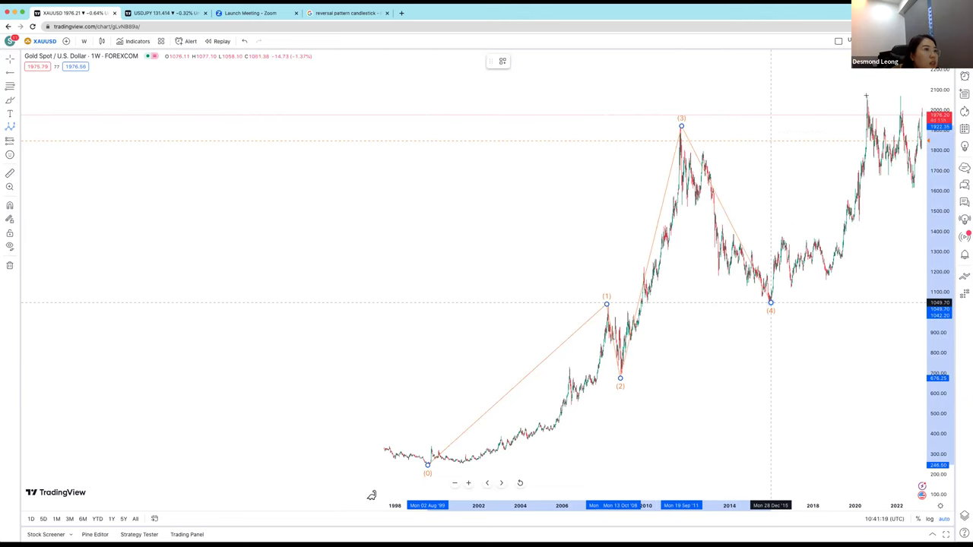
pyautogui.click(865, 102)
pyautogui.click(597, 157)
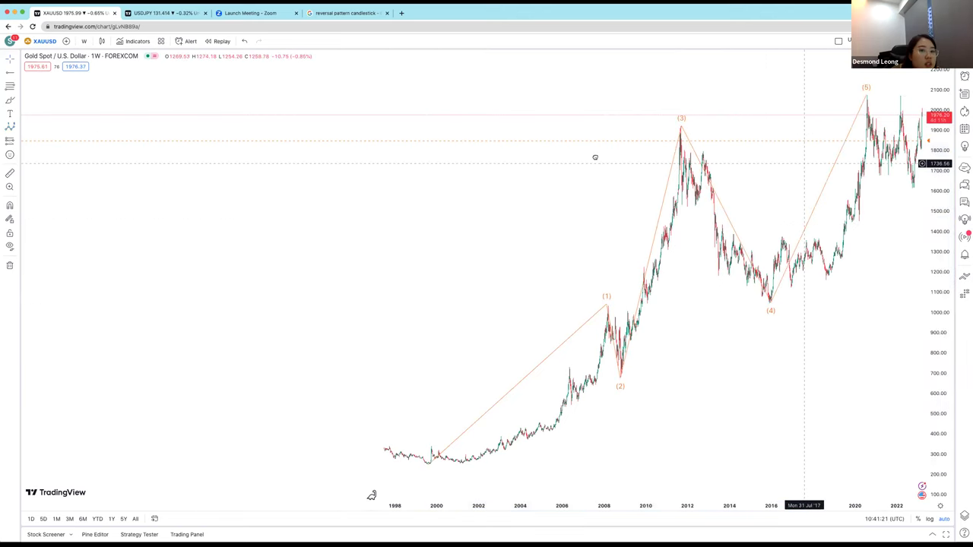
# Draw an Elliott Correction Wave (ABC) from the August 2020 peak, with A at the March 2021 low, B at the 2022 high and C at the October 2022 low.
pyautogui.hscroll(5, 595, 157)
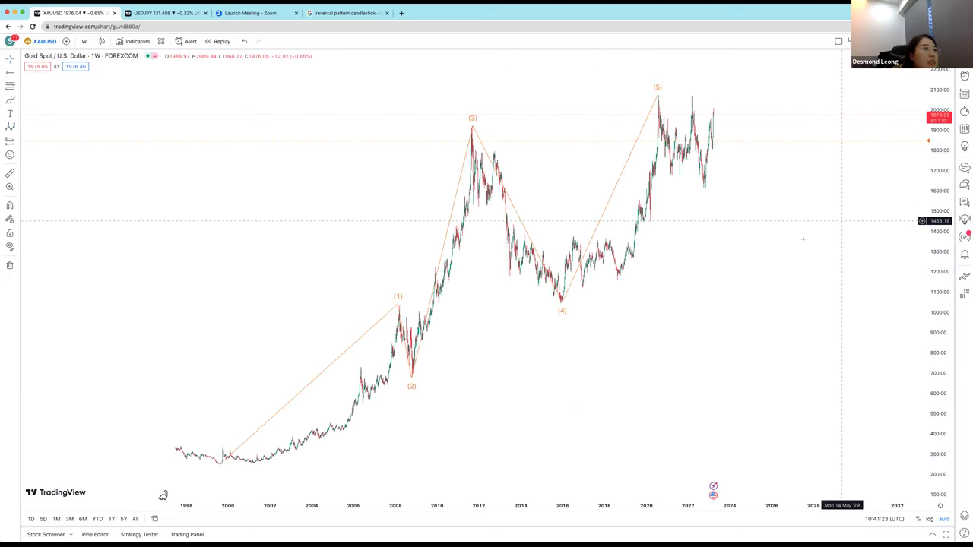
pyautogui.scroll(2, 801, 238)
pyautogui.scroll(2, 564, 267)
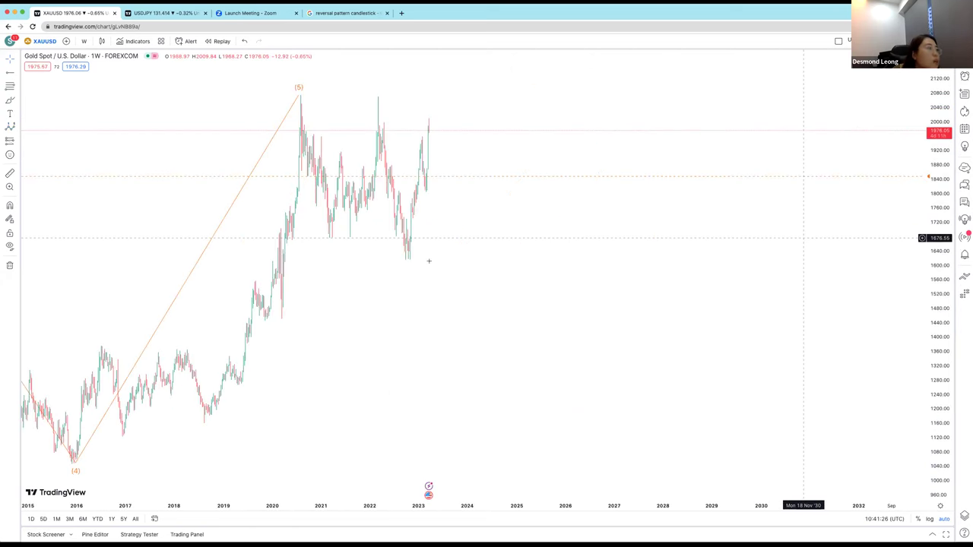
pyautogui.scroll(3, 825, 299)
pyautogui.scroll(-2, 836, 301)
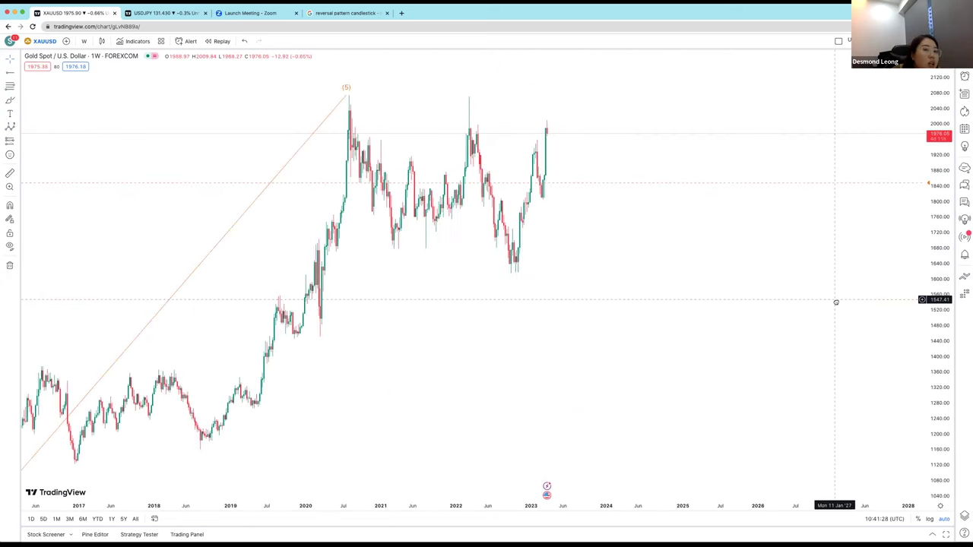
pyautogui.hscroll(-1, 753, 307)
pyautogui.hscroll(-3, 770, 309)
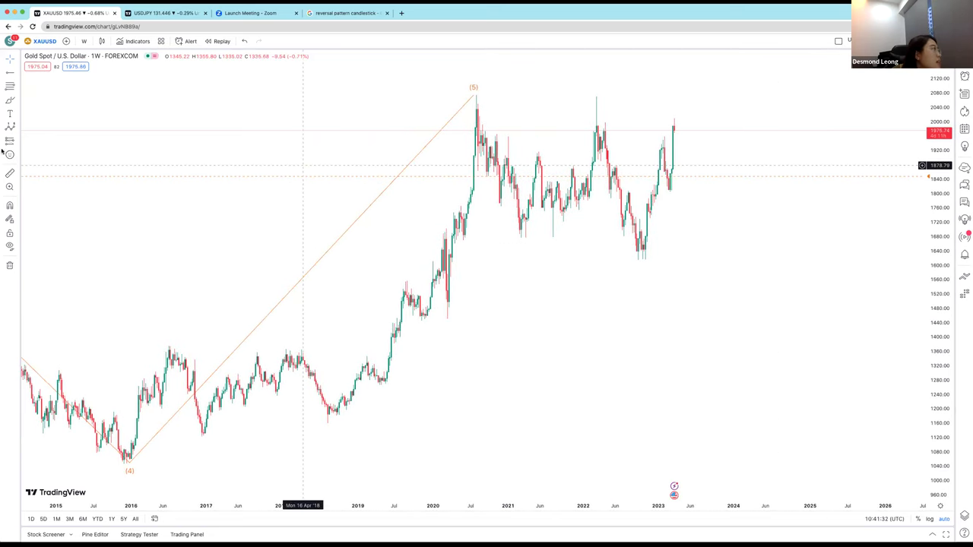
pyautogui.click(18, 127)
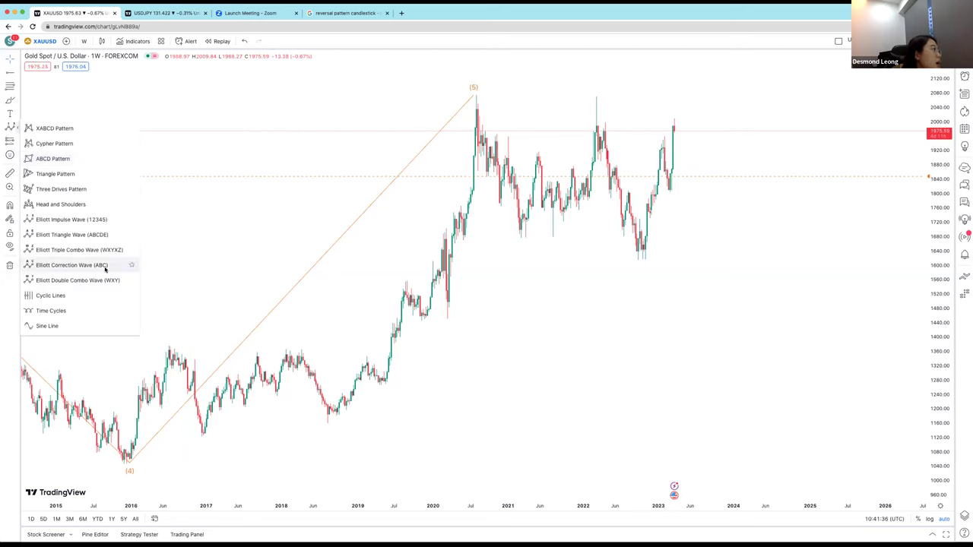
pyautogui.click(477, 97)
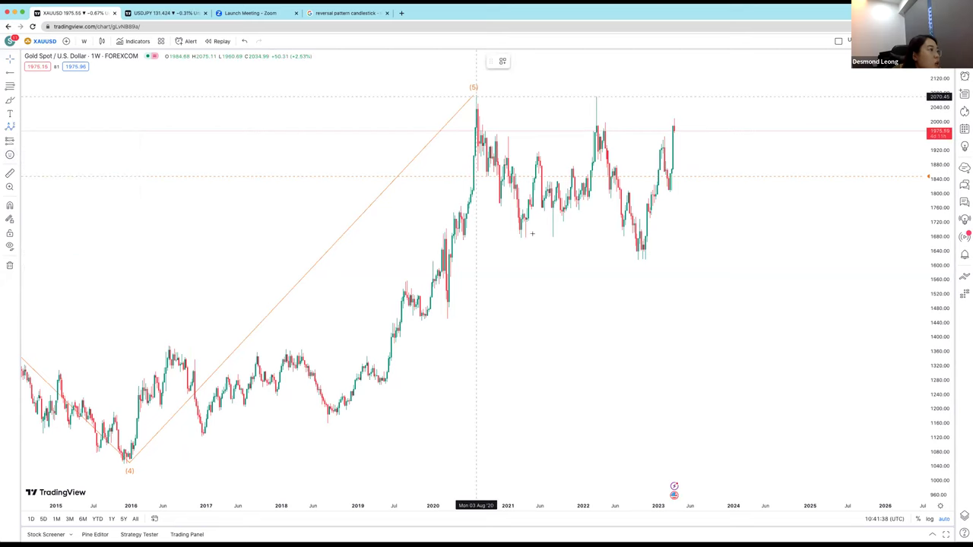
pyautogui.click(525, 238)
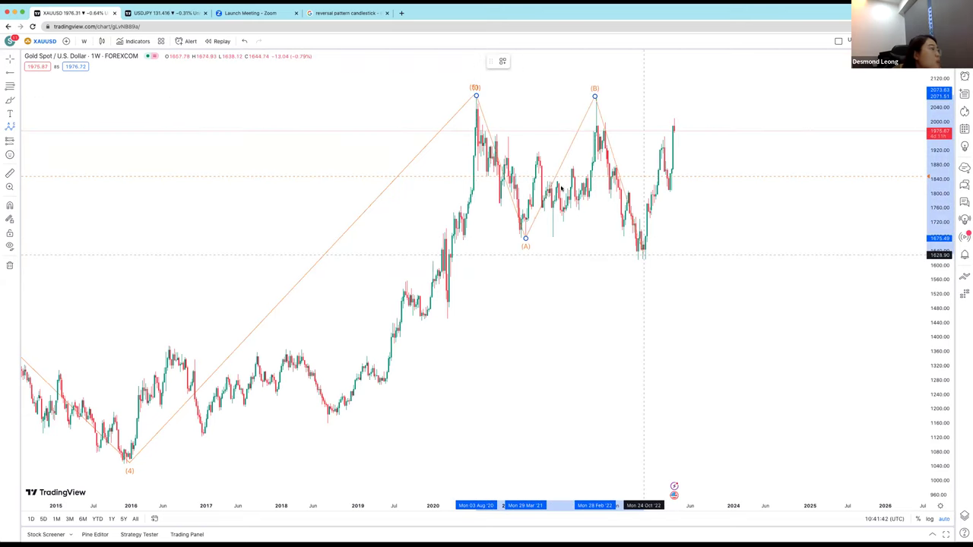
pyautogui.click(643, 257)
# Draw an impulse wave from the October 2022 low through the early 2023 high and March 2023 low, projecting waves 3 to 5 into mid-2025.
pyautogui.click(10, 127)
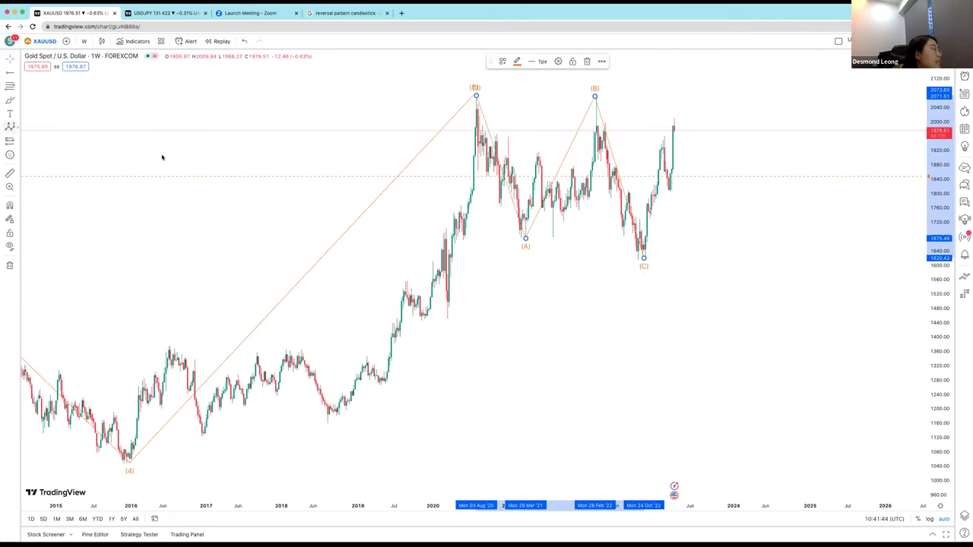
pyautogui.click(93, 220)
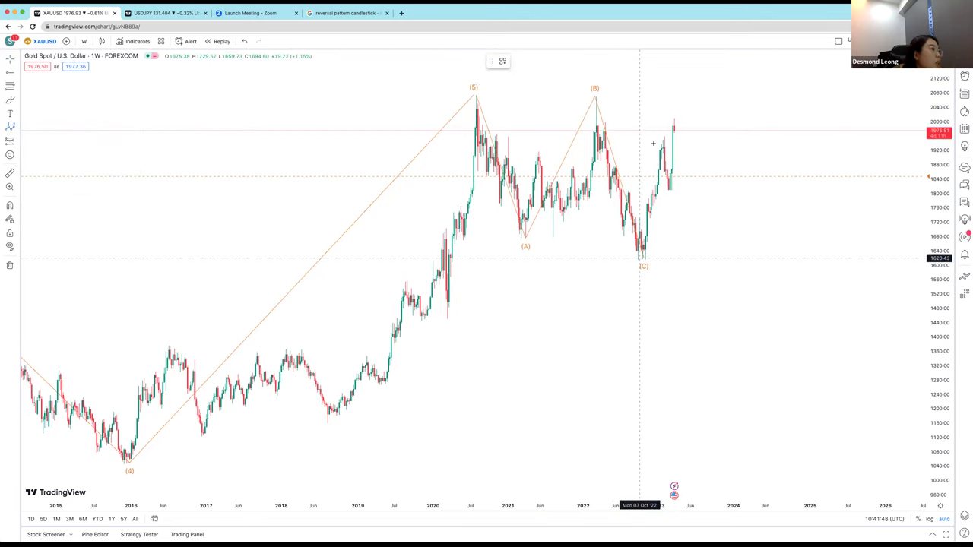
pyautogui.click(639, 259)
pyautogui.click(662, 135)
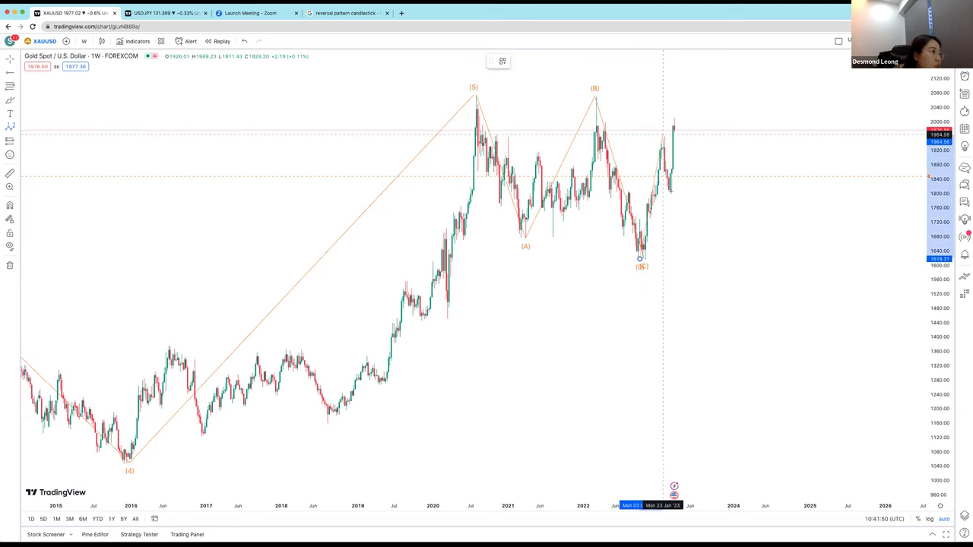
pyautogui.click(671, 191)
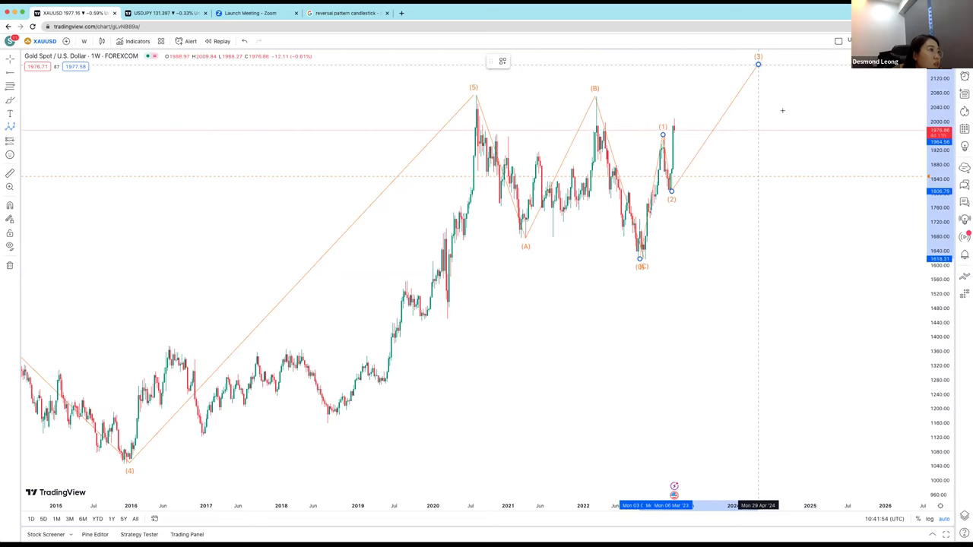
pyautogui.click(758, 64)
pyautogui.click(781, 111)
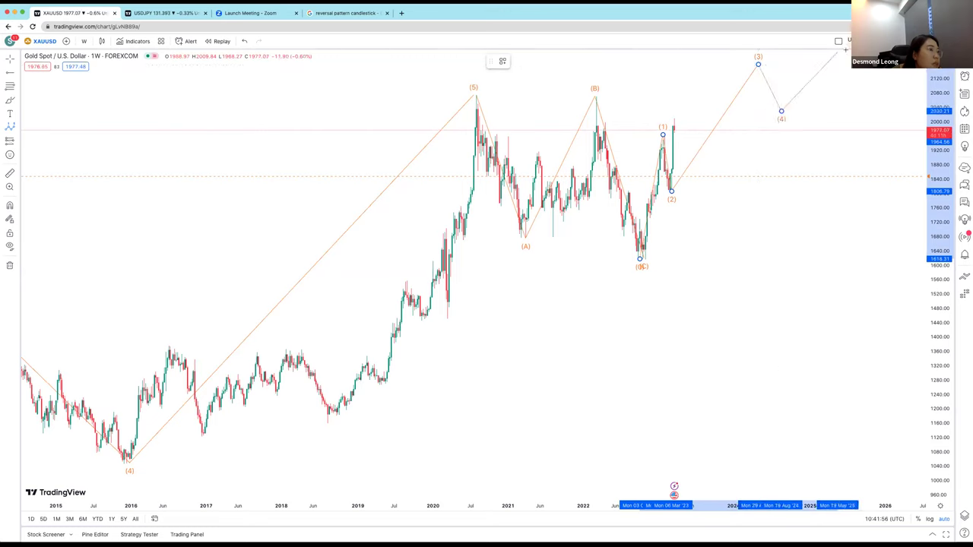
pyautogui.click(842, 51)
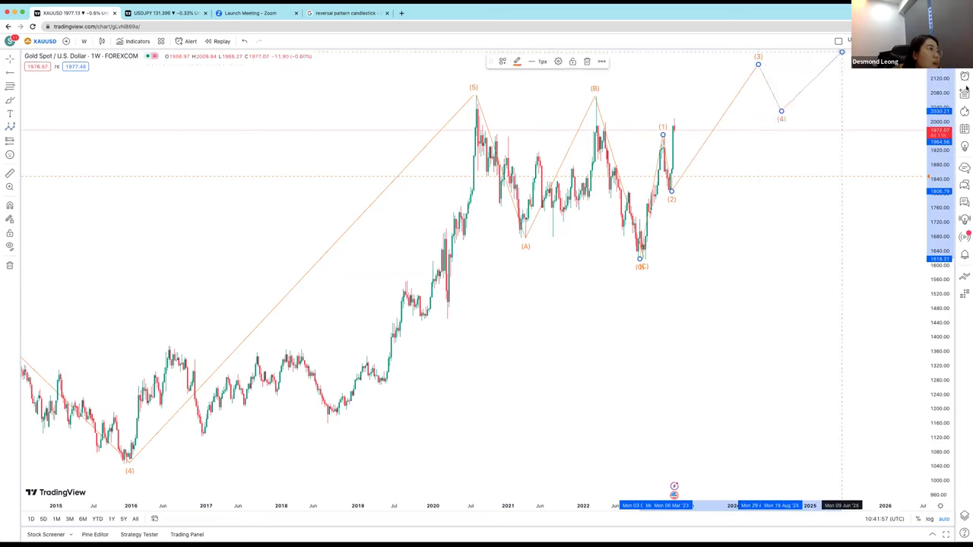
# Draw a smaller impulse wave inside projected wave 3, from about 1811 through 1984, 1869, 2078 and 1993 to about 2160 in April 2024.
pyautogui.click(799, 156)
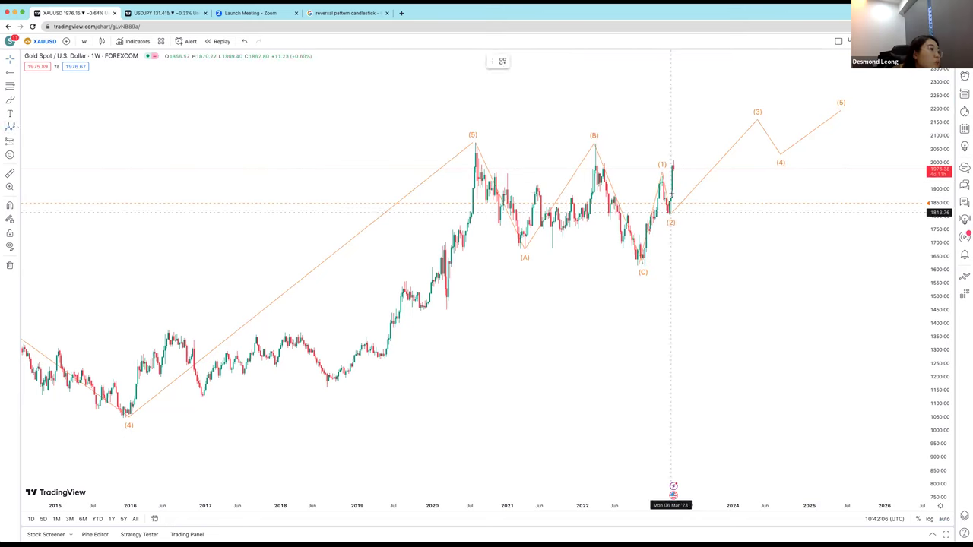
pyautogui.click(669, 212)
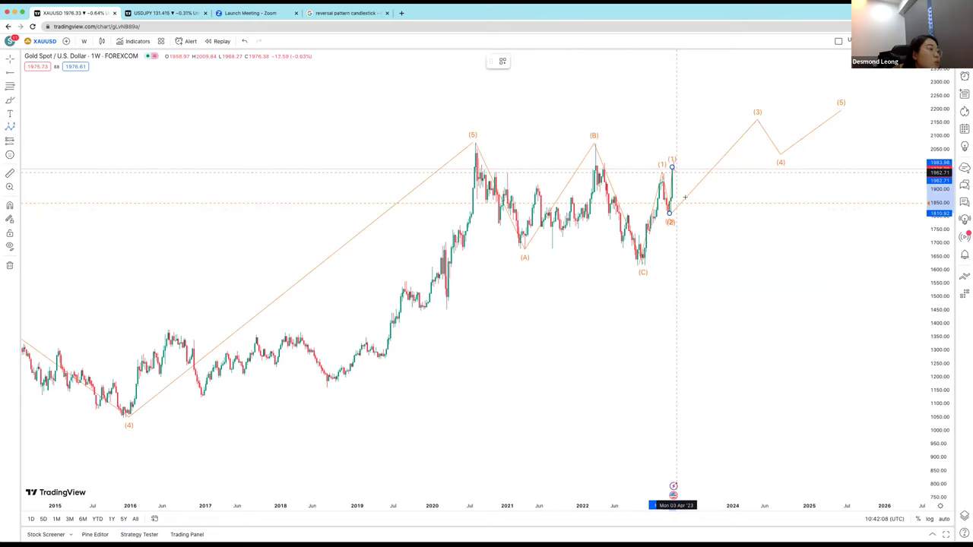
pyautogui.click(672, 166)
pyautogui.click(685, 198)
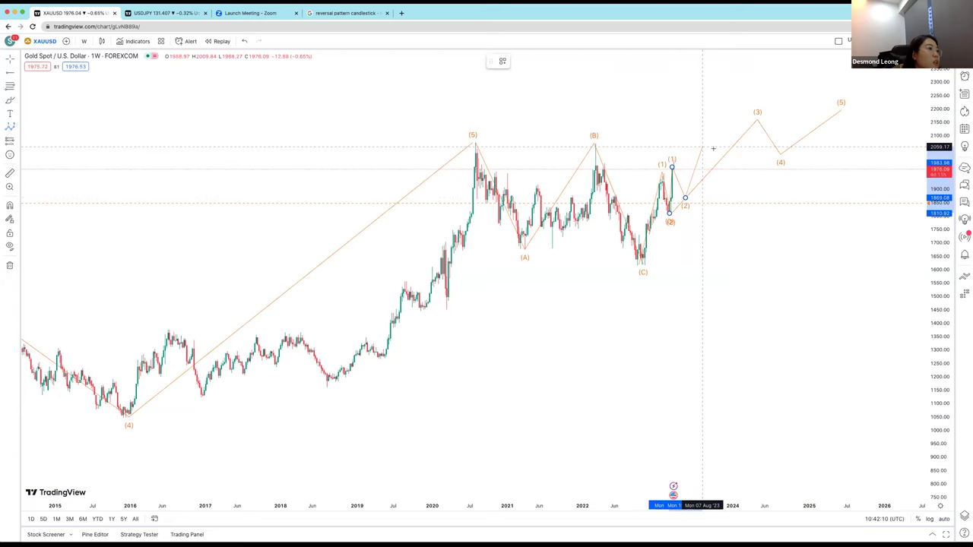
pyautogui.click(706, 142)
pyautogui.click(723, 164)
pyautogui.click(755, 120)
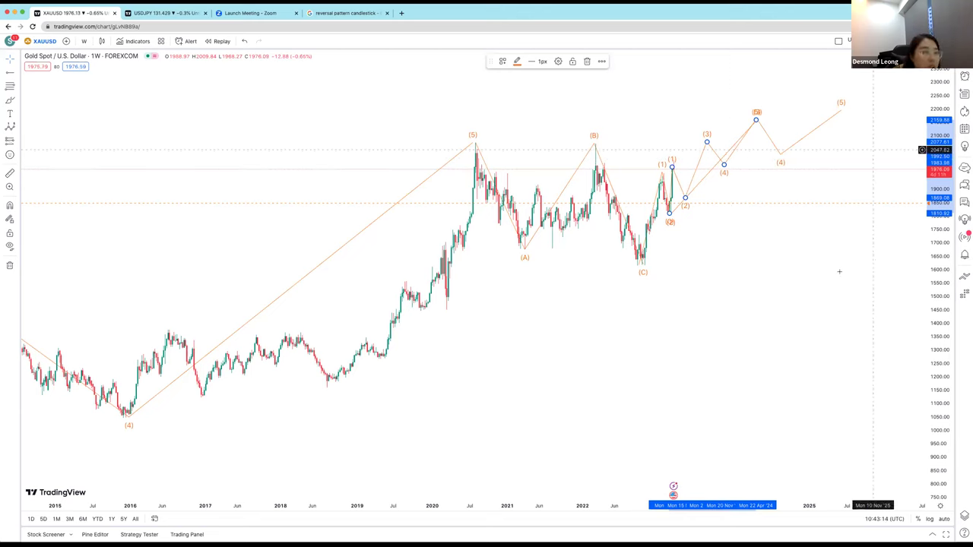
# Activate the Elliott Impulse Wave tool for another wave count on the weekly gold chart.
pyautogui.click(10, 127)
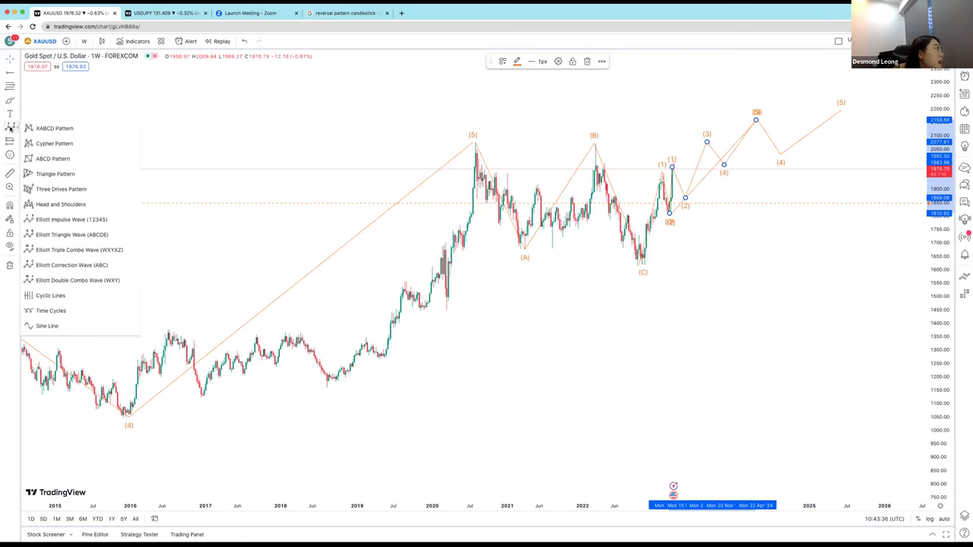
pyautogui.press('Escape')
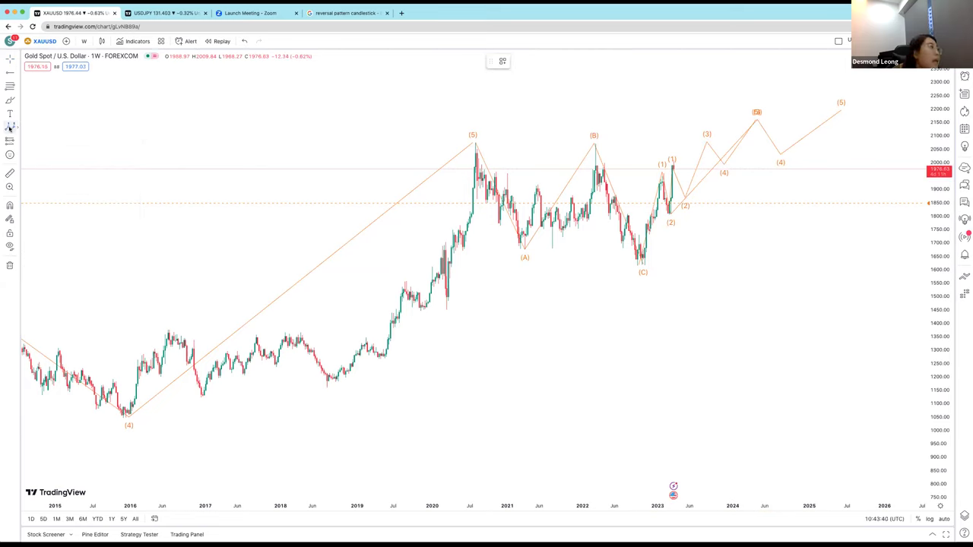
pyautogui.click(10, 128)
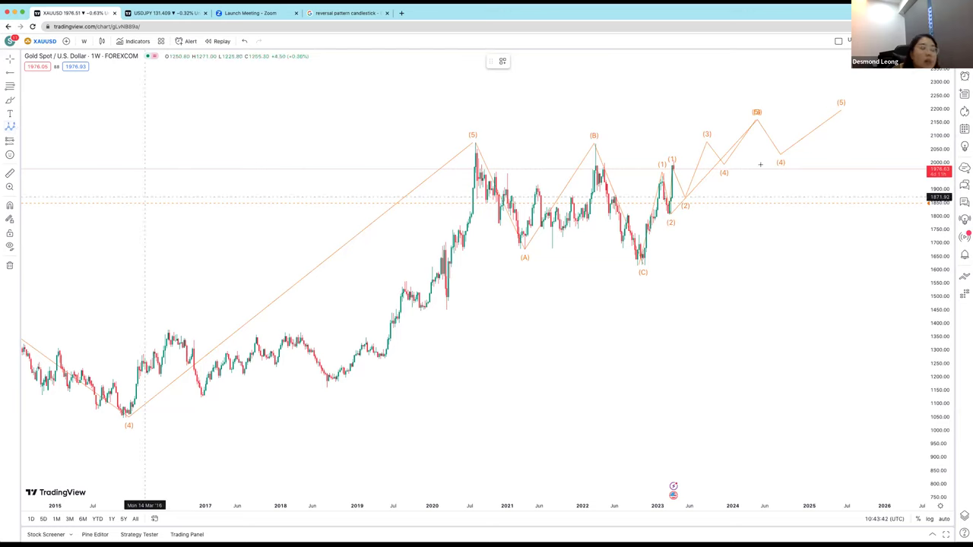